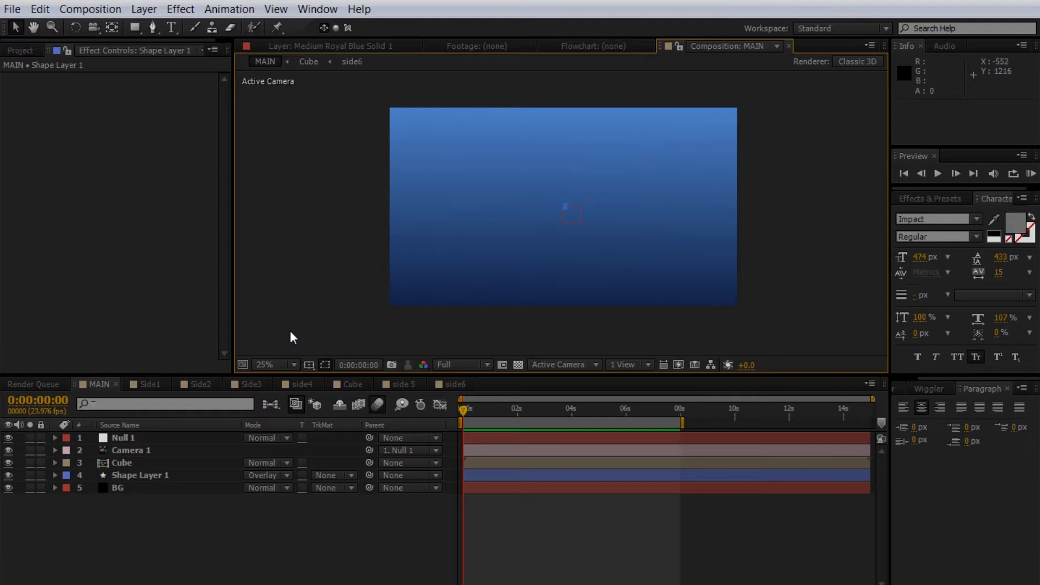
# - Preview the MAIN composition's cube animation and scrub to 0:00:03:09
pyautogui.press('KP_0')
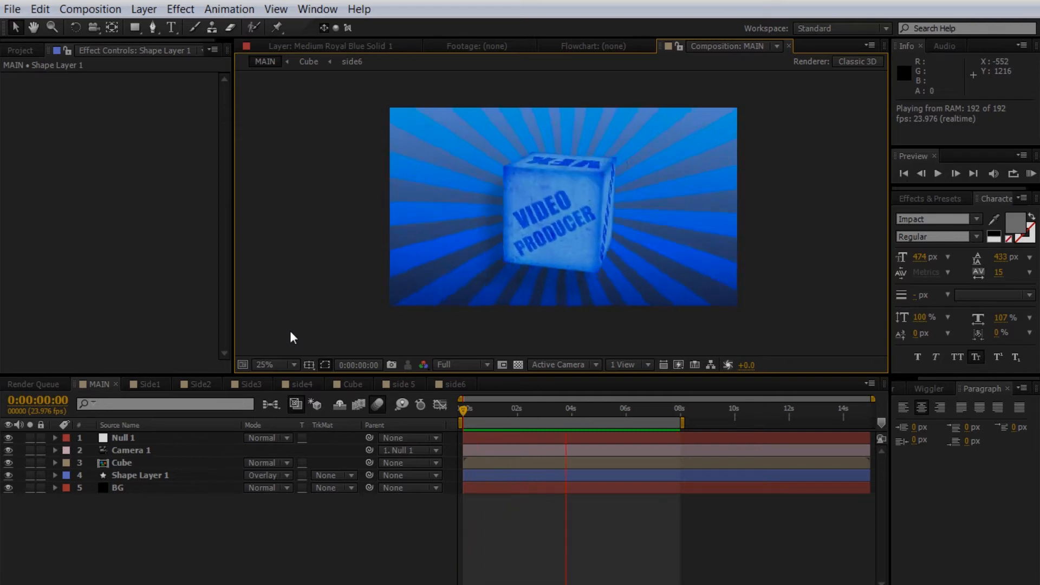
pyautogui.click(443, 239)
pyautogui.moveTo(505, 408); pyautogui.dragTo(555, 407)
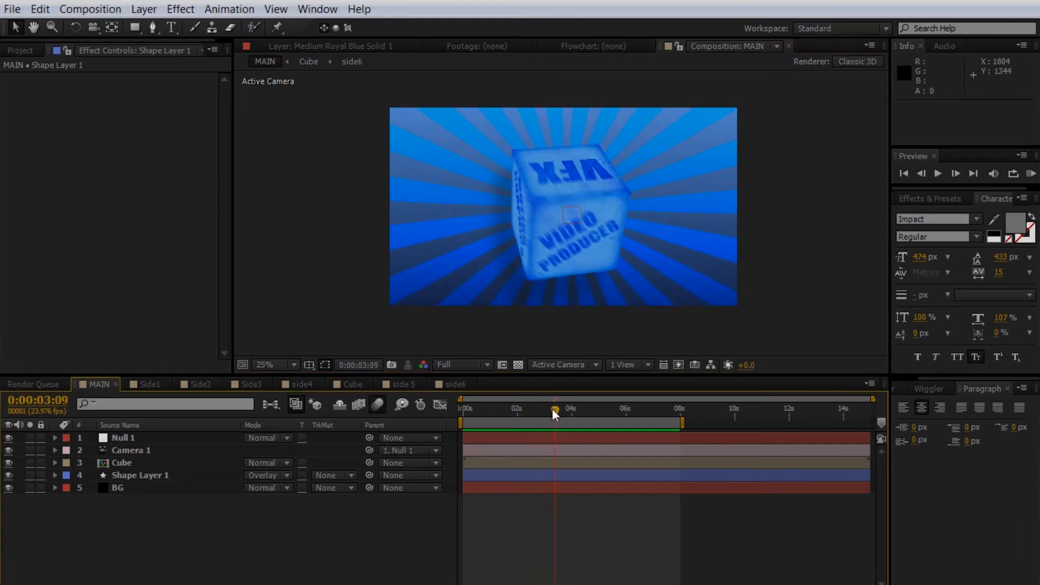
# - Orbit the MAIN camera around the cube to inspect its faces, with the preview resolution set to Half
pyautogui.press('c')
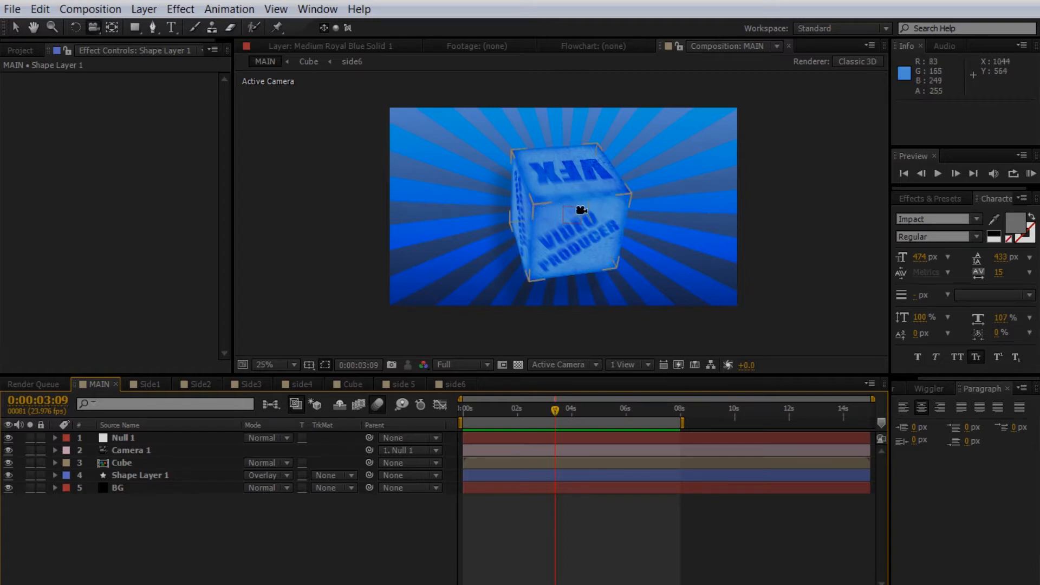
pyautogui.moveTo(612, 194); pyautogui.dragTo(560, 179)
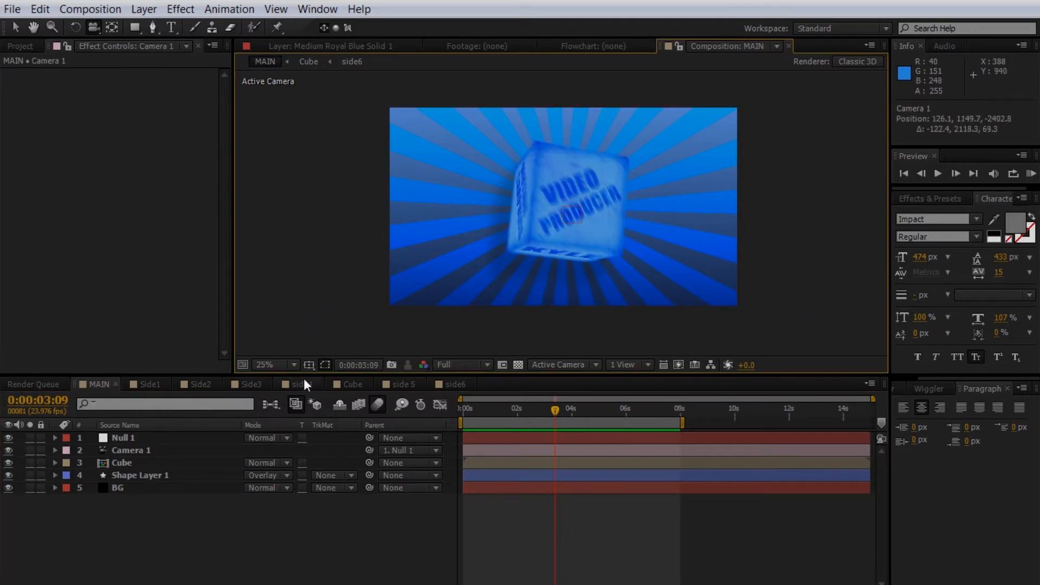
pyautogui.click(475, 366)
pyautogui.click(467, 425)
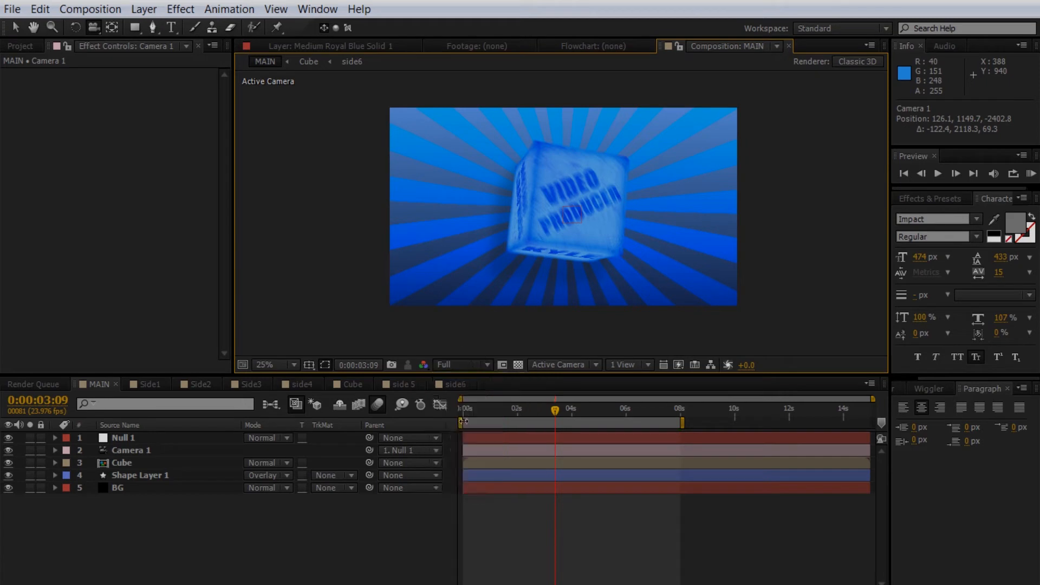
pyautogui.moveTo(582, 217); pyautogui.dragTo(430, 209)
pyautogui.moveTo(598, 204); pyautogui.dragTo(556, 185)
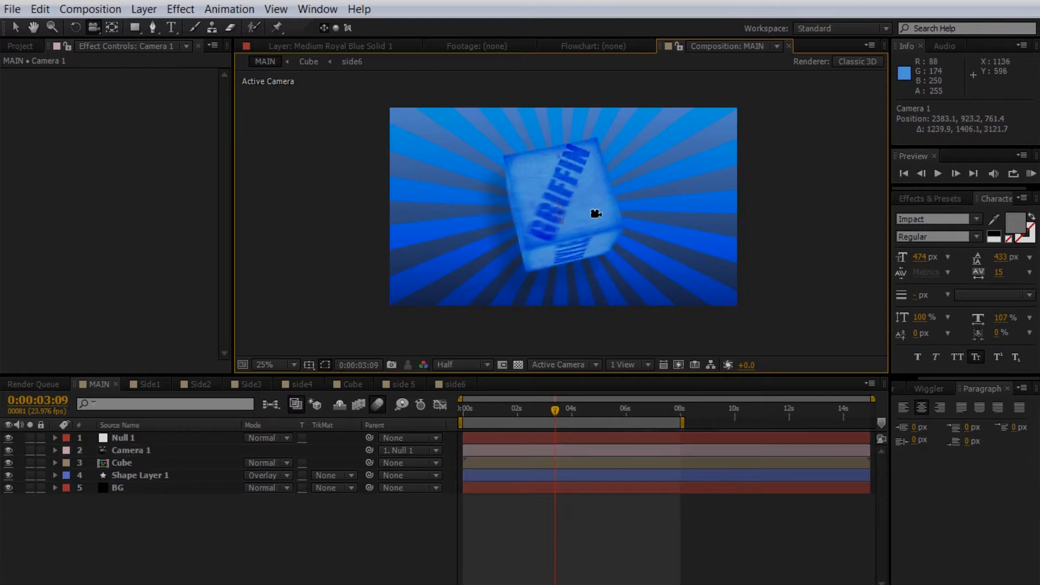
pyautogui.moveTo(505, 225); pyautogui.dragTo(579, 280)
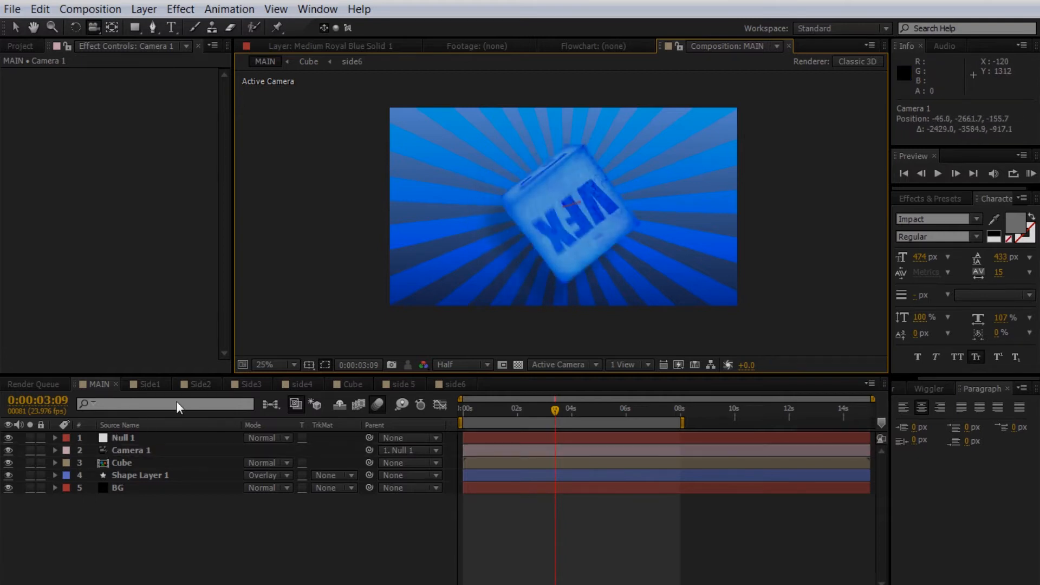
pyautogui.moveTo(544, 215)
pyautogui.mouseDown()
pyautogui.moveTo(580, 206)
pyautogui.moveTo(530, 223)
pyautogui.mouseUp()
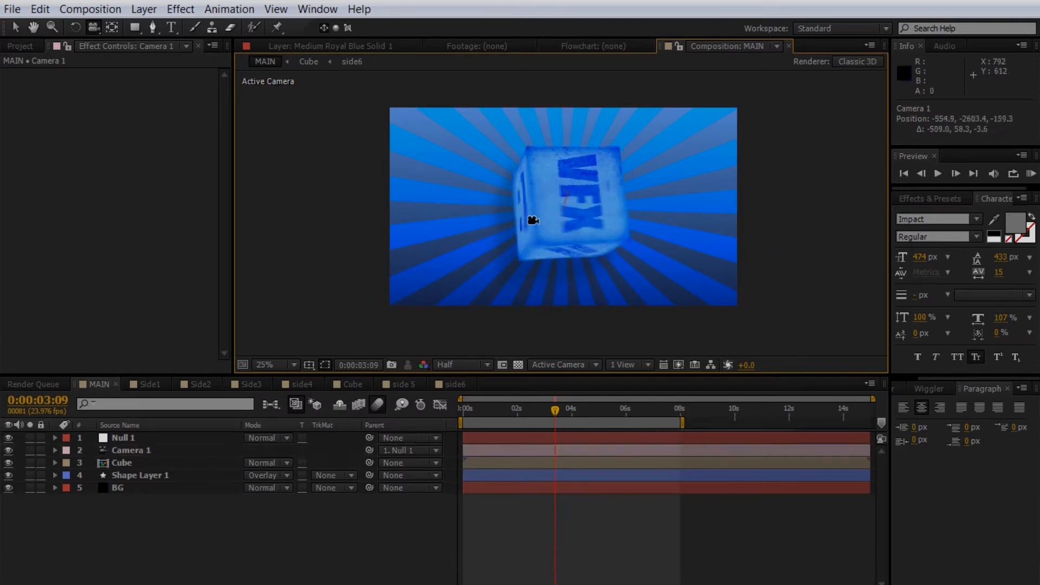
# - Reveal Null 1's rotation properties and inspect the cube at 0:00:01:19 and 0:00:00:20
pyautogui.click(125, 437)
pyautogui.press('r')
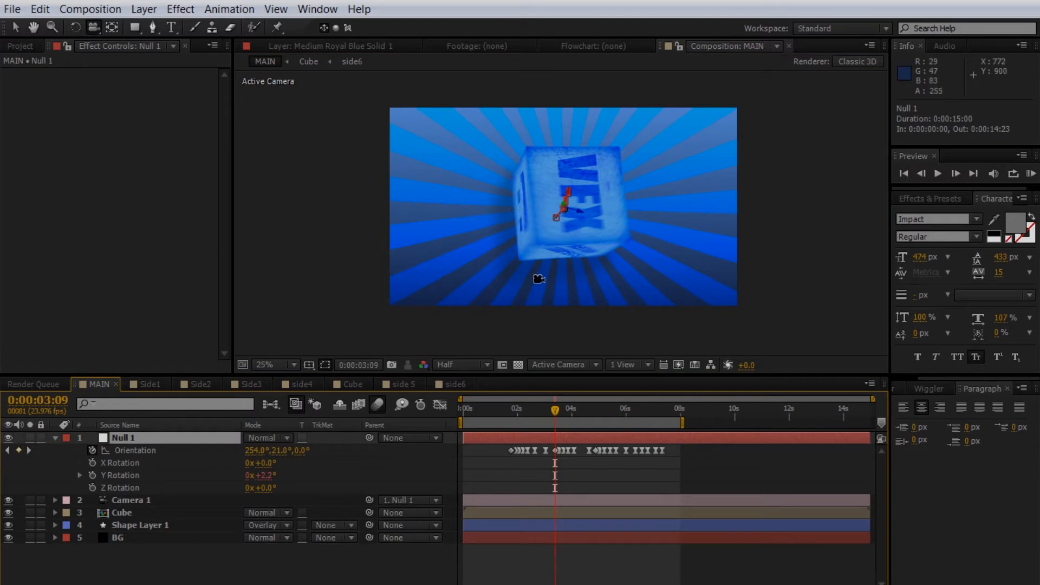
pyautogui.press('v')
pyautogui.click(512, 409)
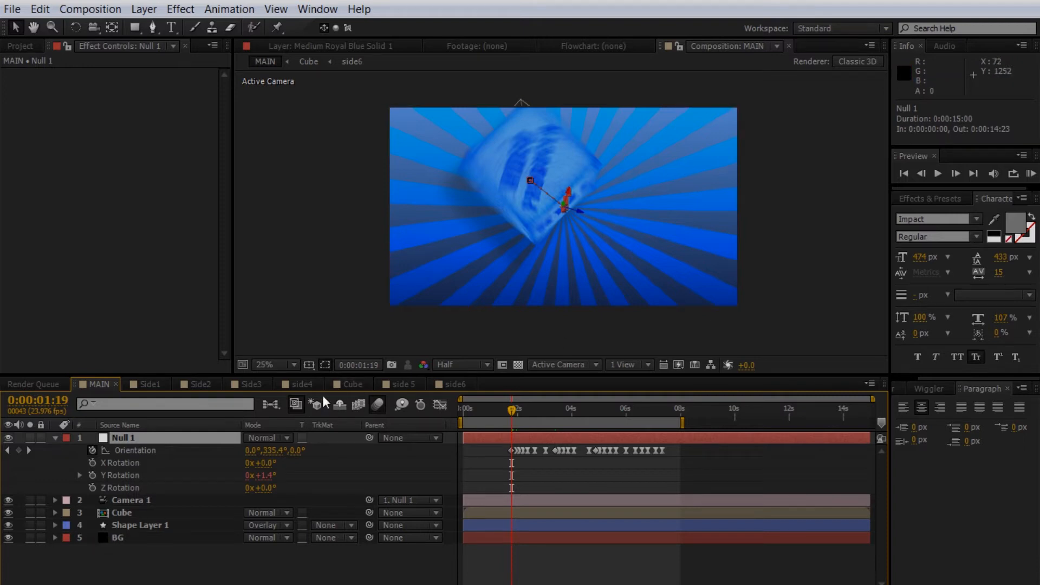
pyautogui.click(487, 411)
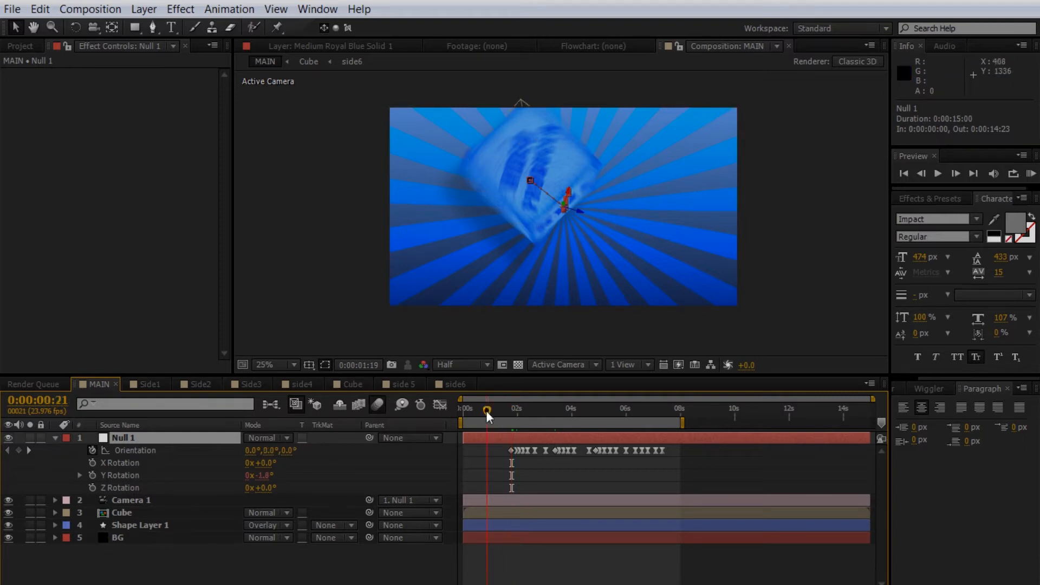
pyautogui.moveTo(487, 412); pyautogui.dragTo(486, 411)
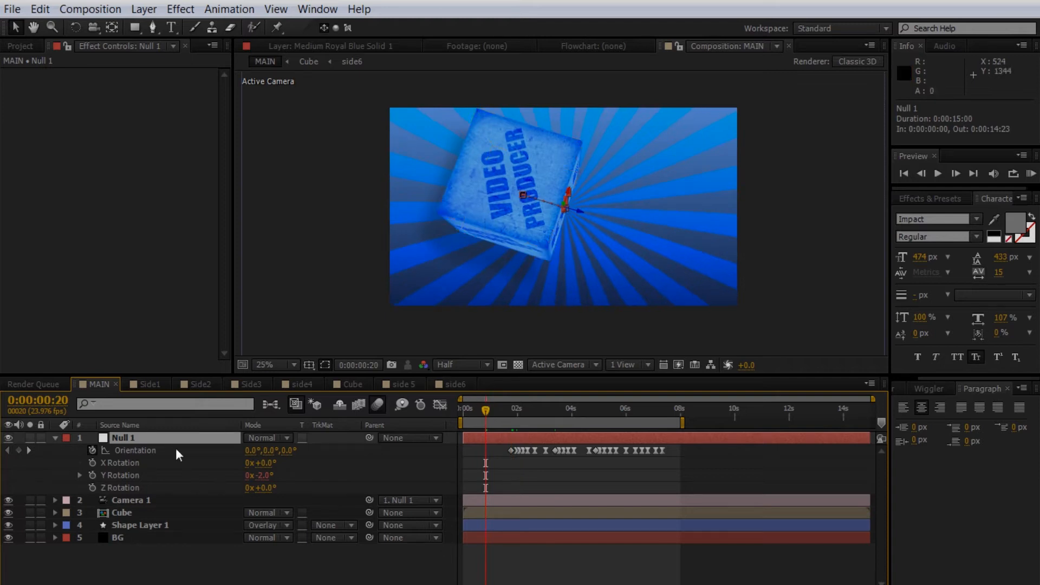
pyautogui.click(138, 499)
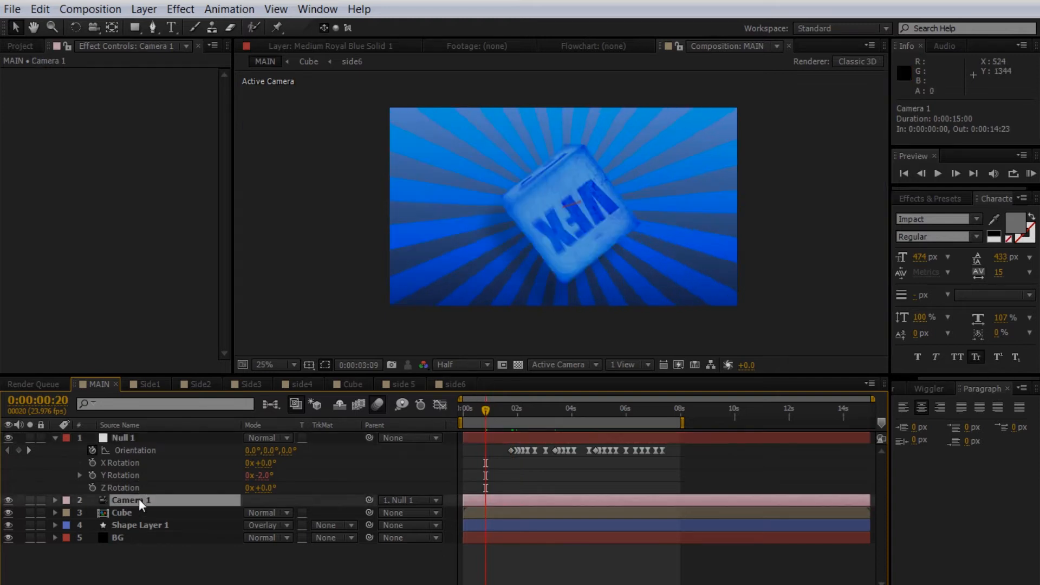
# - Undo the camera orbits and the resolution change, and go to 0:00:01:08
pyautogui.hotkey('ctrl', 'z')
pyautogui.hotkey('ctrl', 'z')
pyautogui.click(509, 410)
pyautogui.click(500, 409)
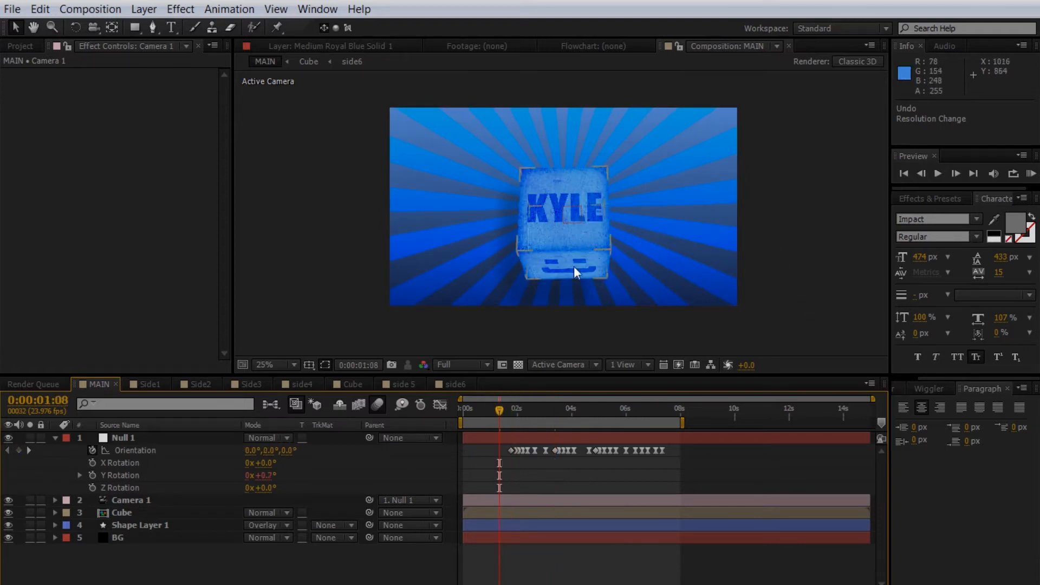
# - Look through the individual cube face compositions from Side1 to side6
pyautogui.click(150, 383)
pyautogui.click(197, 384)
pyautogui.click(239, 382)
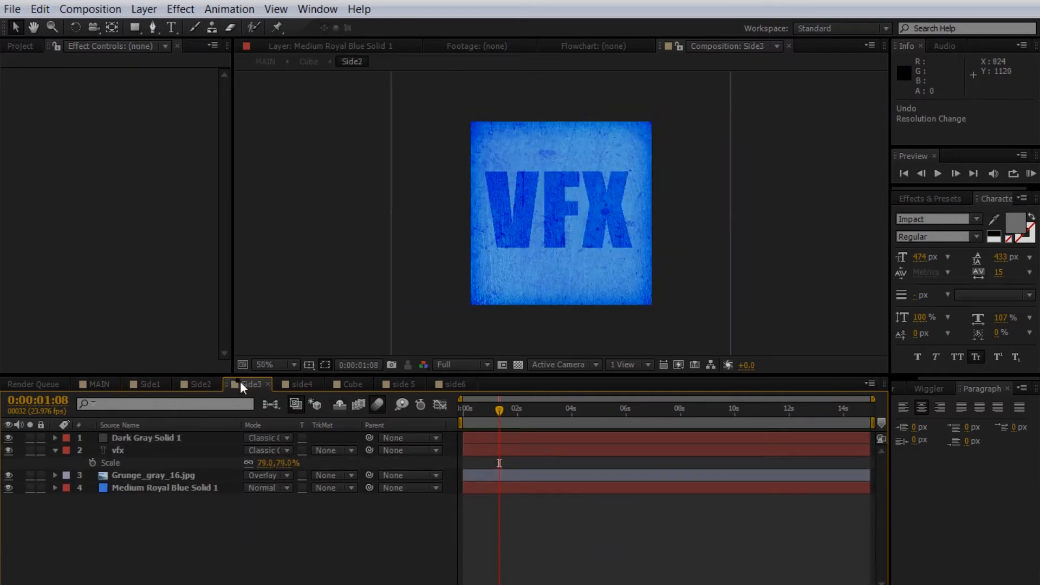
pyautogui.click(291, 383)
pyautogui.click(344, 382)
pyautogui.click(386, 382)
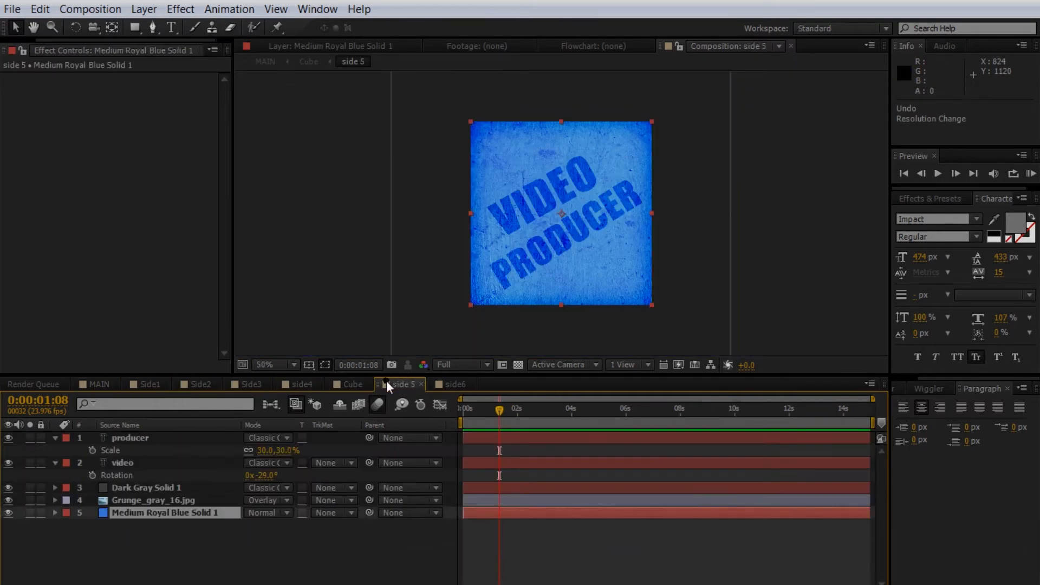
pyautogui.click(450, 383)
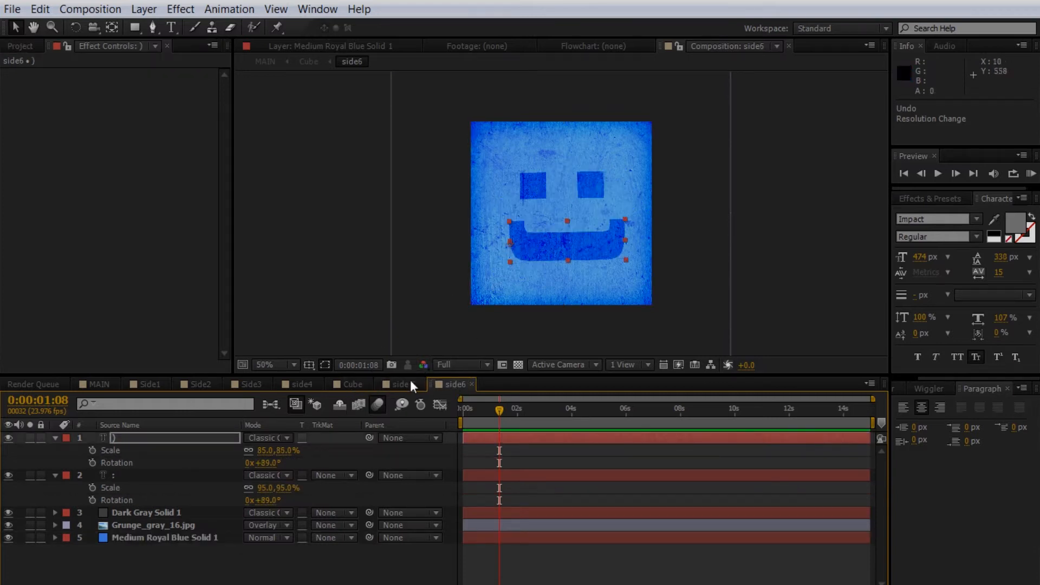
# - Open the Cube composition and orbit its camera to inspect the assembled cube, including its top face
pyautogui.click(349, 384)
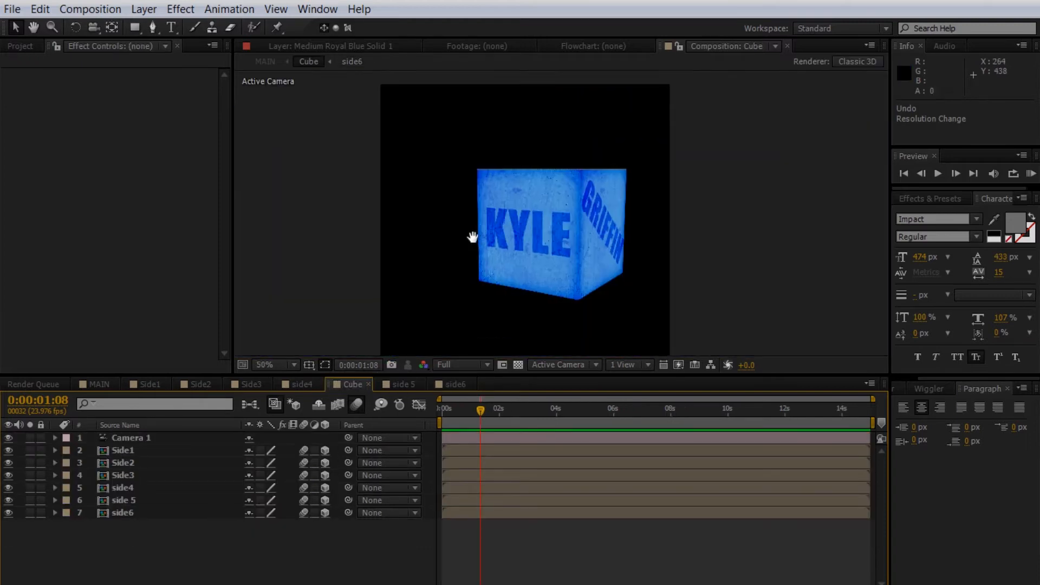
pyautogui.moveTo(473, 237); pyautogui.dragTo(439, 225)
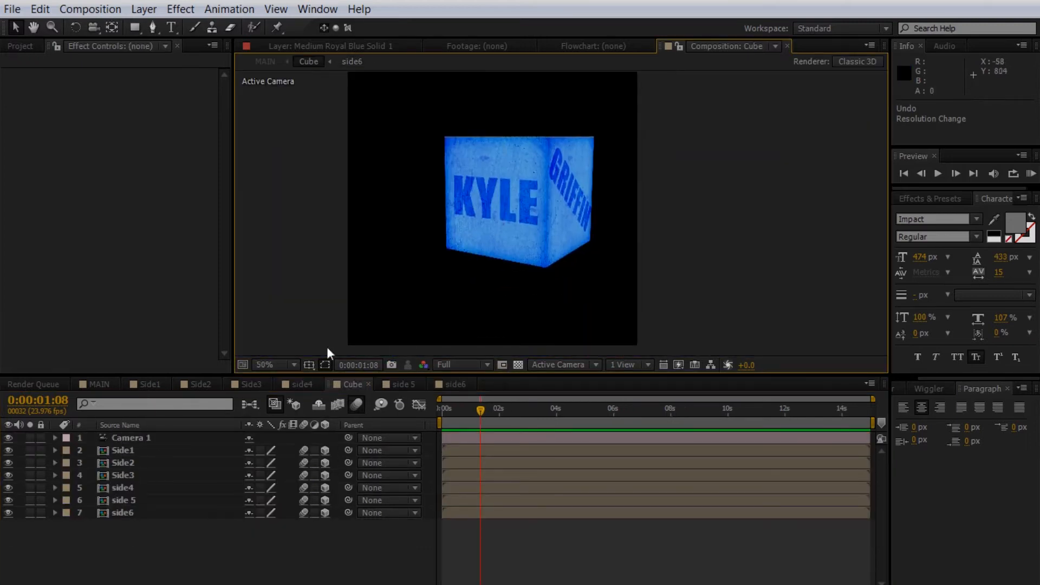
pyautogui.press('c')
pyautogui.moveTo(477, 225); pyautogui.dragTo(491, 200)
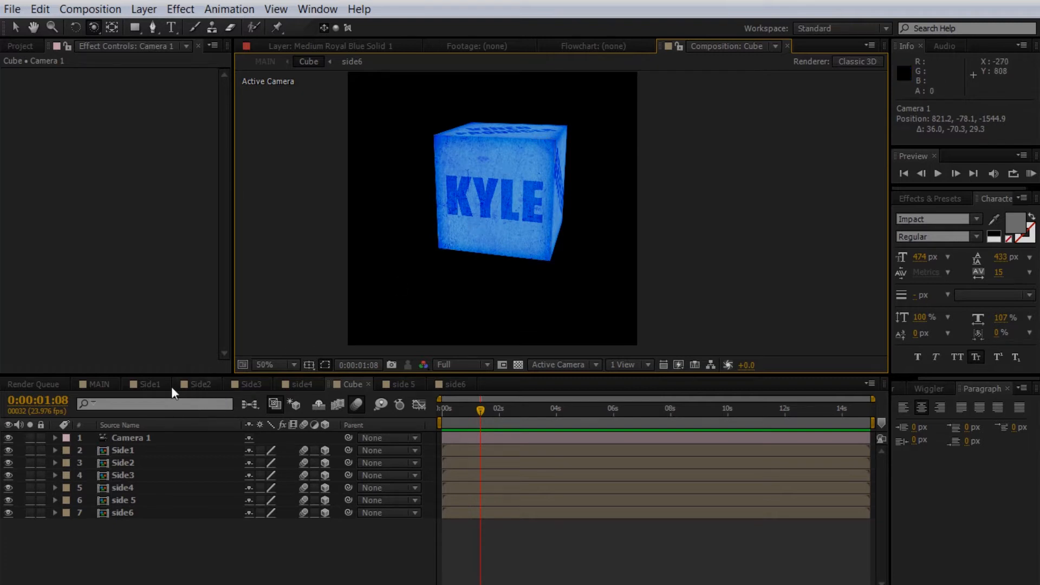
# - Replace the name text in the Side1 composition with "CHANGE"
pyautogui.click(147, 383)
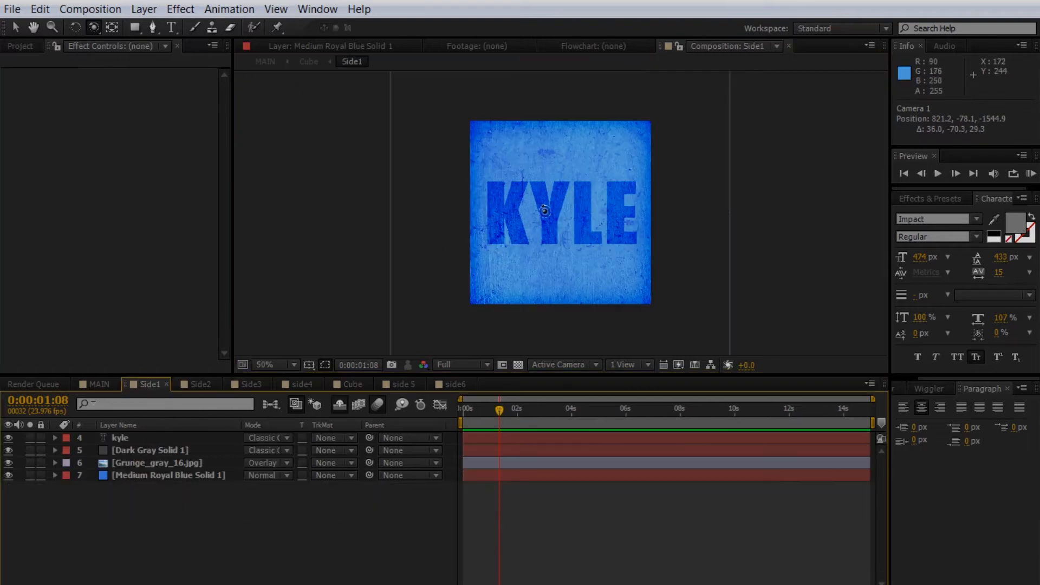
pyautogui.press('v')
pyautogui.click(127, 426)
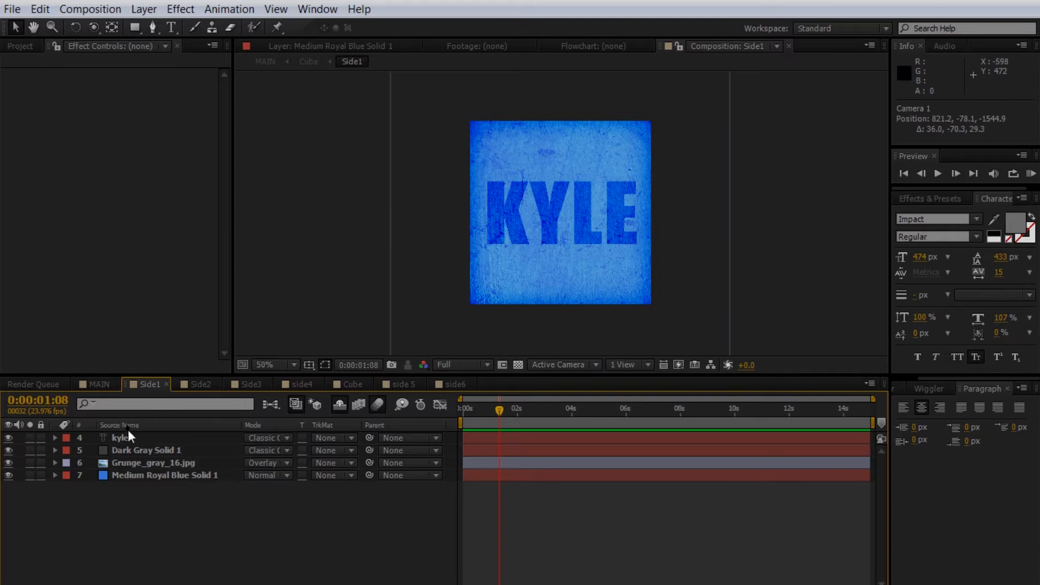
pyautogui.click(118, 437)
pyautogui.doubleClick(508, 227)
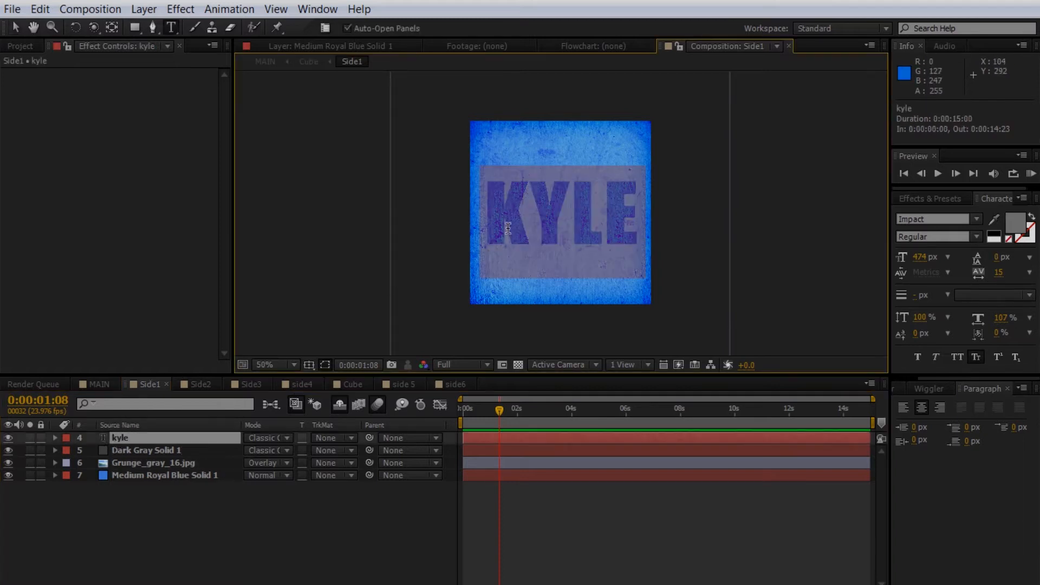
pyautogui.write('CHANGE')
pyautogui.click(256, 515)
# - Scale the CHANGE text to 36% and move it up to the middle of the face, checking it in MAIN
pyautogui.click(115, 438)
pyautogui.press('s')
pyautogui.moveTo(272, 454); pyautogui.dragTo(231, 454)
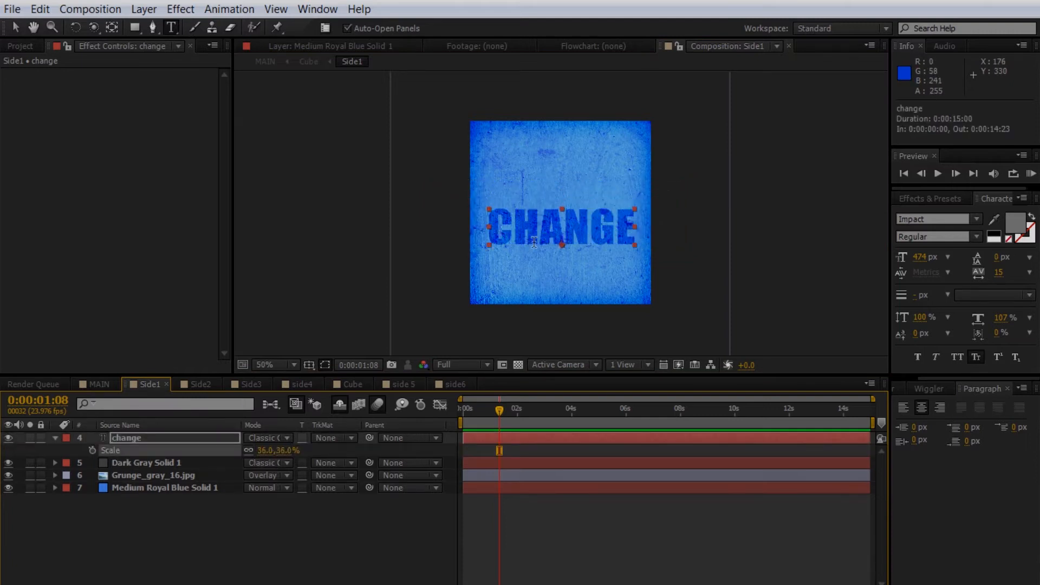
pyautogui.press('v')
pyautogui.moveTo(527, 240); pyautogui.dragTo(531, 218)
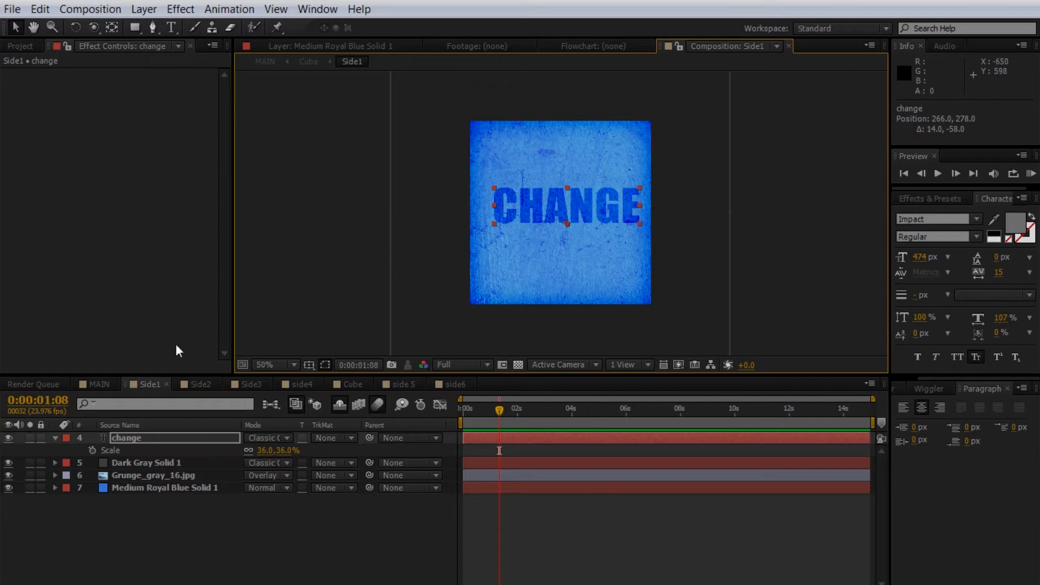
pyautogui.click(98, 382)
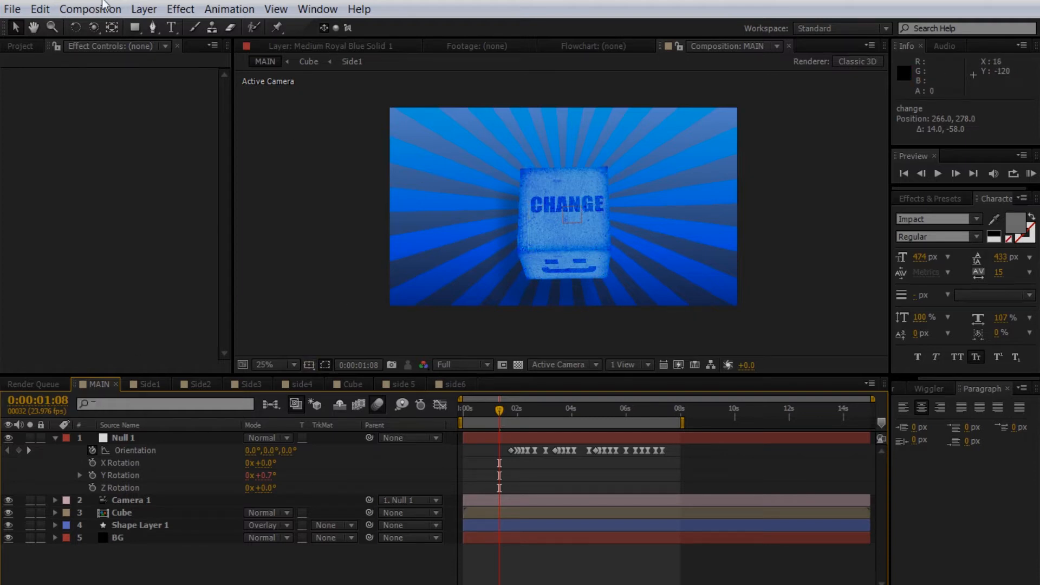
# - Create a 1920 x 1080 px composition named "Tutorial" with a duration of 0:00:10:01
pyautogui.click(89, 10)
pyautogui.click(98, 32)
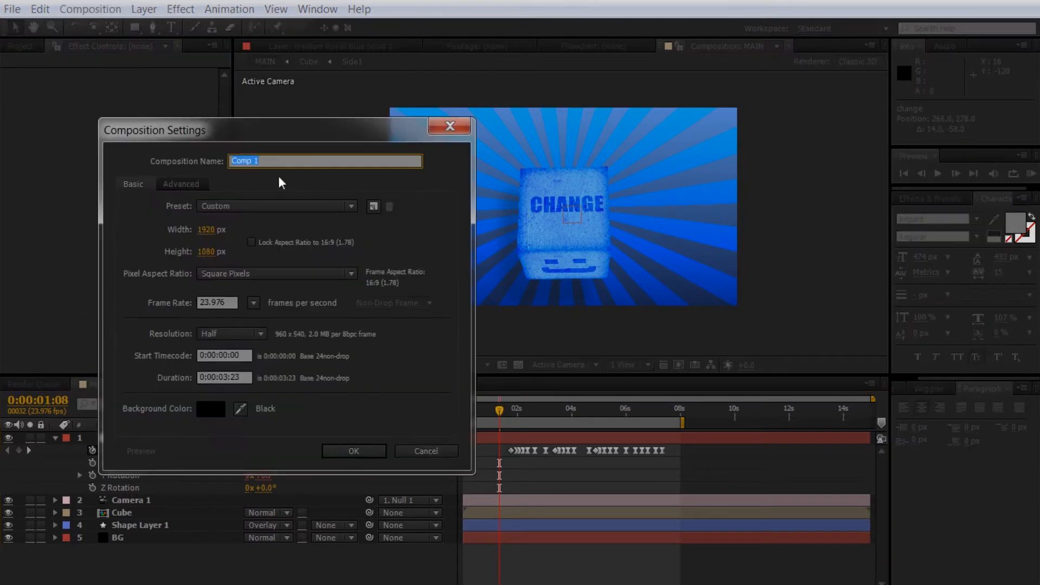
pyautogui.write('Tutorial')
pyautogui.click(224, 378)
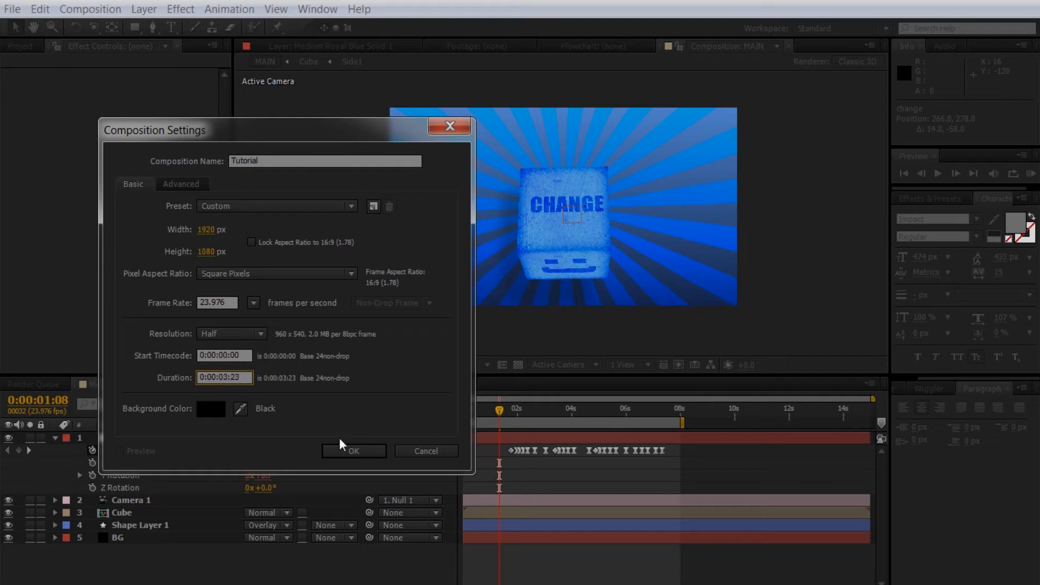
pyautogui.write('10')
pyautogui.click(364, 446)
pyautogui.scroll(-1, 542, 201)
pyautogui.scroll(1, 541, 202)
# - Create another composition, Comp 1, sized 500 x 500 px with square pixels
pyautogui.click(90, 9)
pyautogui.click(116, 28)
pyautogui.click(206, 230)
pyautogui.write('500')
pyautogui.press('Tab')
pyautogui.write('500')
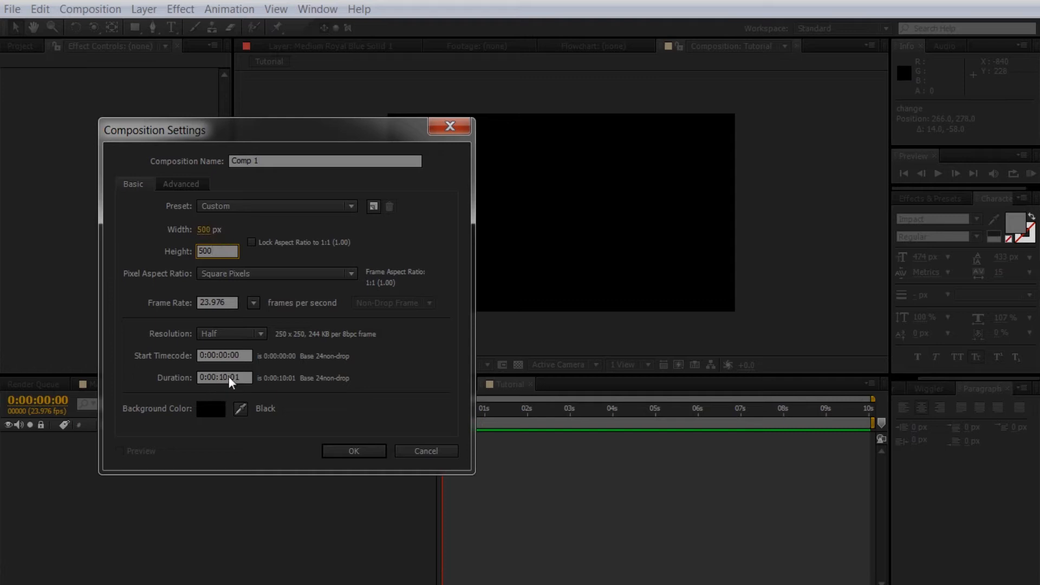
pyautogui.click(359, 451)
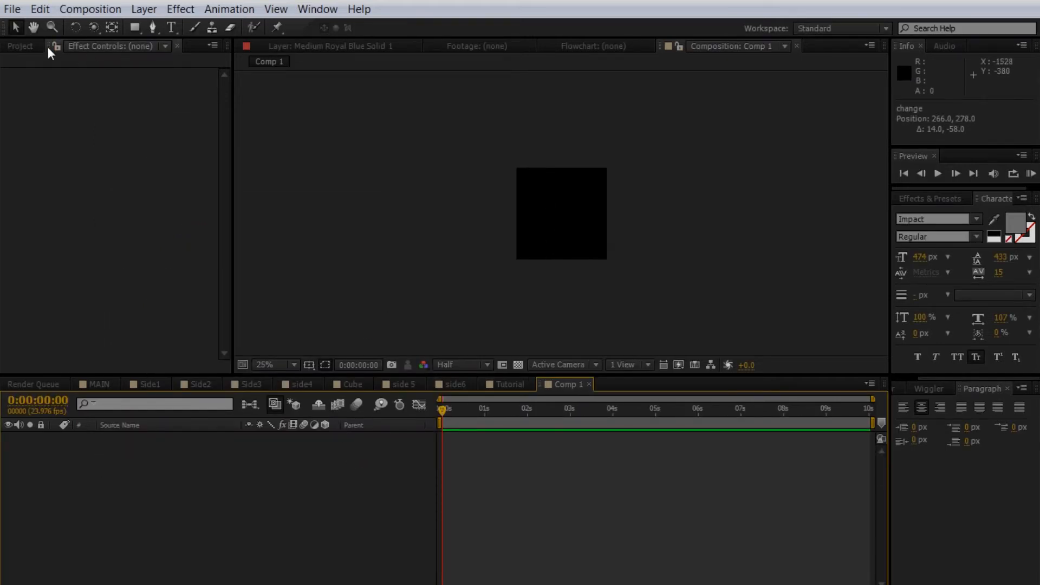
# - Add Grunge_gray_16.jpg to Comp 1 and scale it down to about 68% by 65%, still covering the frame
pyautogui.click(22, 45)
pyautogui.click(44, 200)
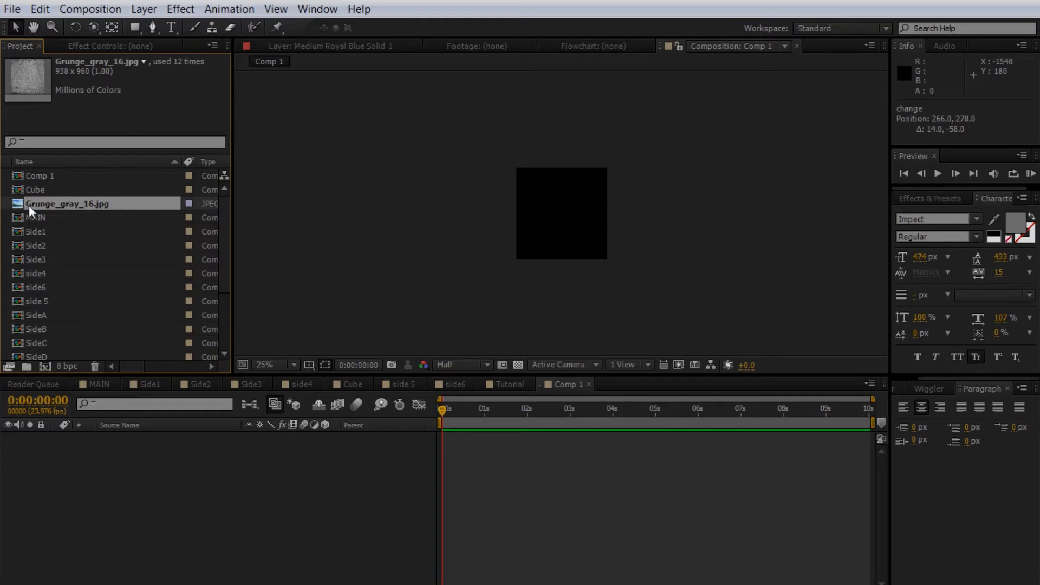
pyautogui.moveTo(20, 202); pyautogui.dragTo(270, 463)
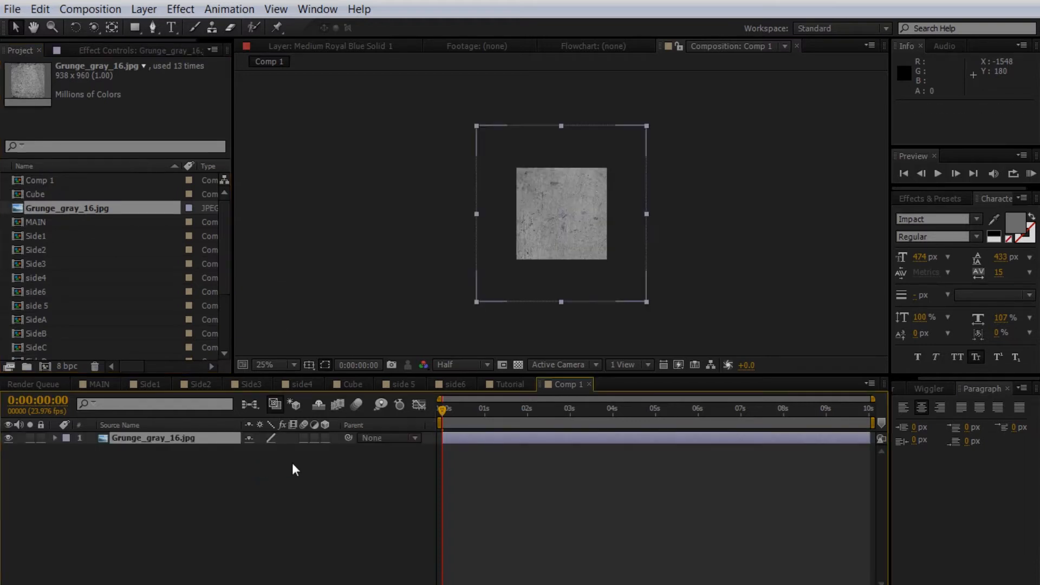
pyautogui.scroll(2, 545, 255)
pyautogui.scroll(-2, 545, 255)
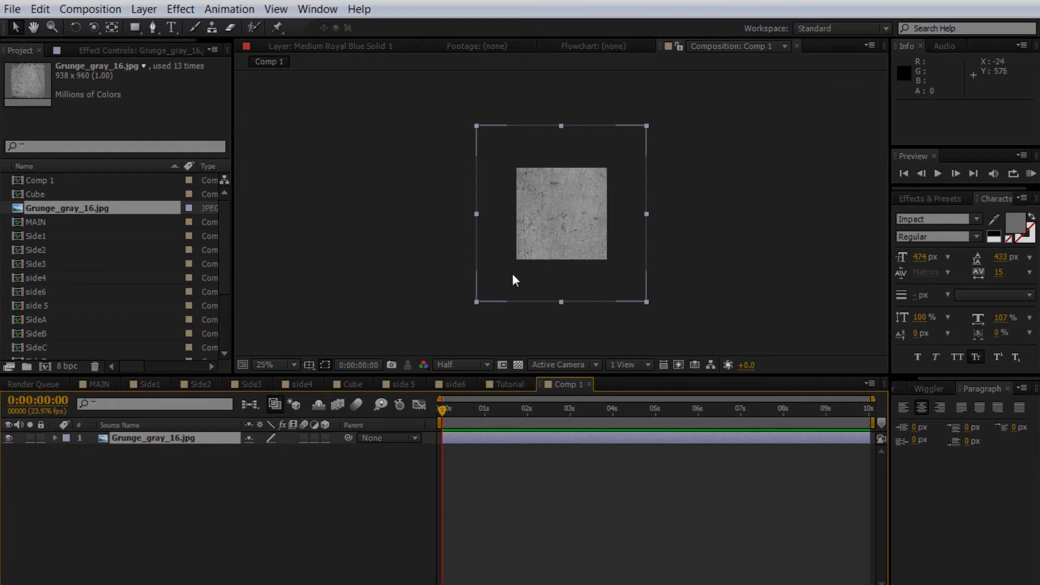
pyautogui.moveTo(477, 301); pyautogui.dragTo(504, 271)
pyautogui.scroll(2, 555, 210)
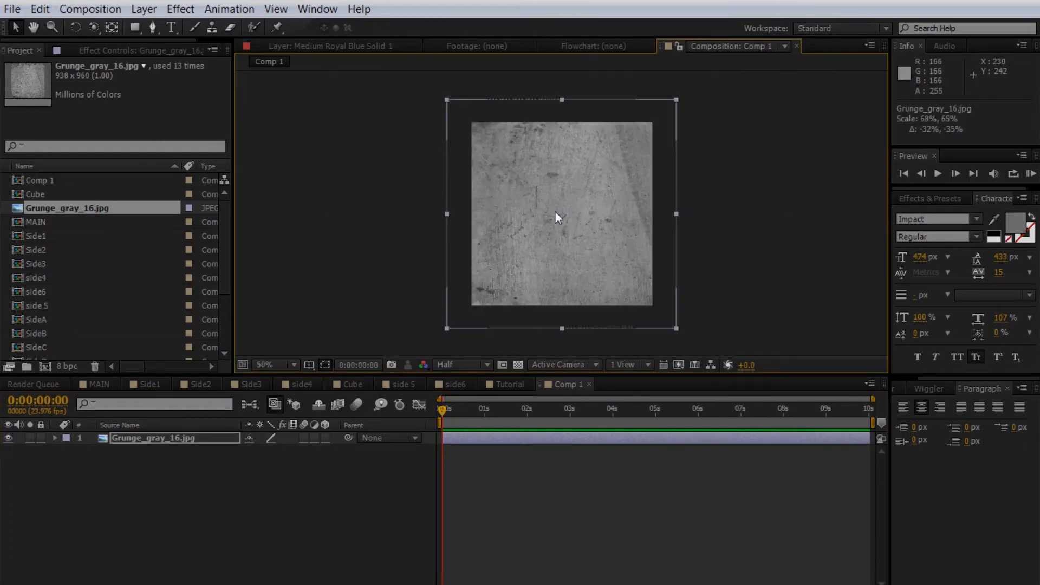
# - Create a 500 x 500 px solid in Comp 1 with the bright red colour F33131
pyautogui.hotkey('ctrl', 'y')
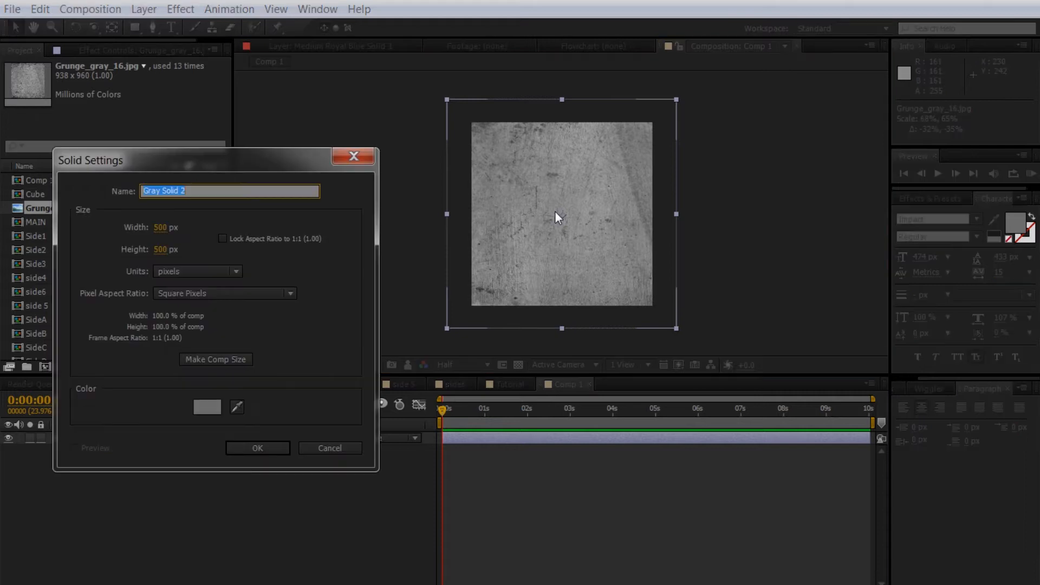
pyautogui.click(208, 406)
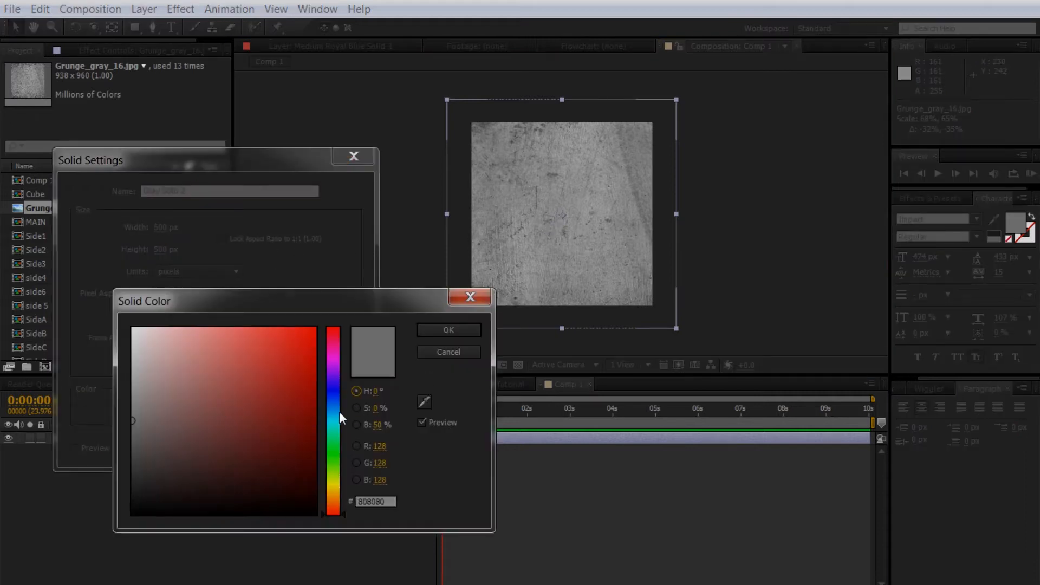
pyautogui.moveTo(333, 404); pyautogui.dragTo(261, 341)
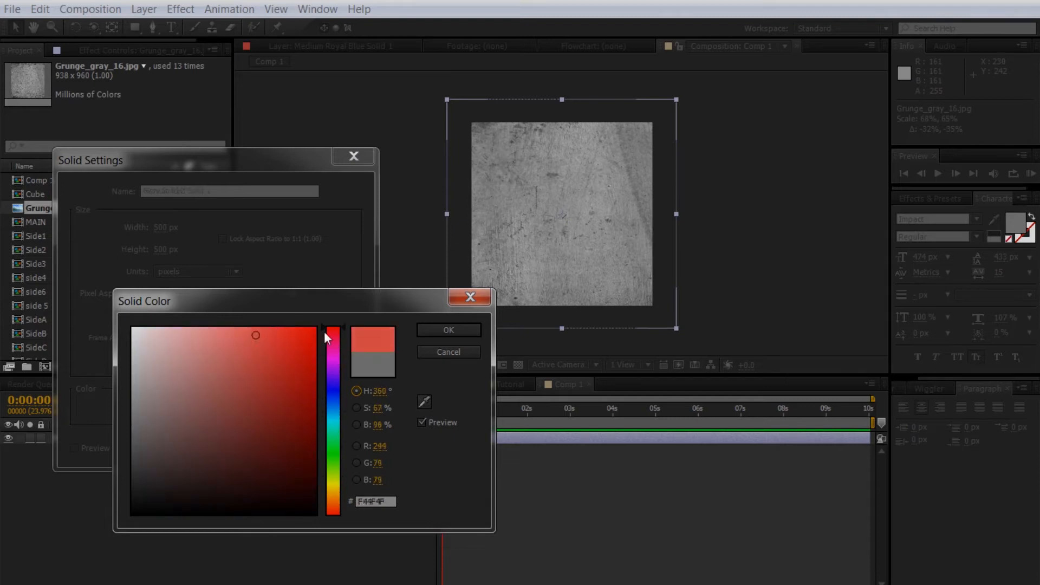
pyautogui.click(444, 329)
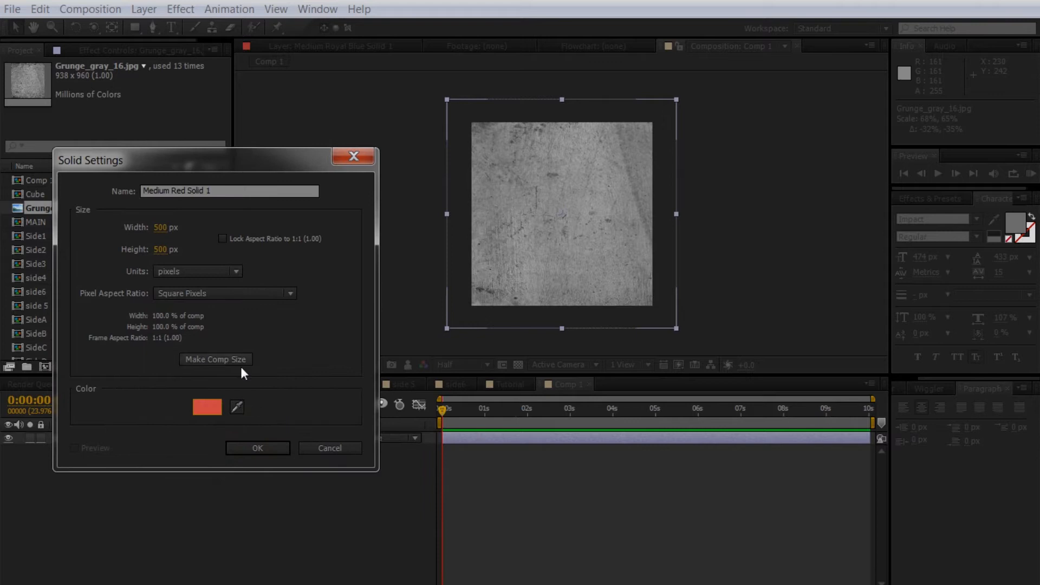
pyautogui.click(216, 412)
pyautogui.click(285, 341)
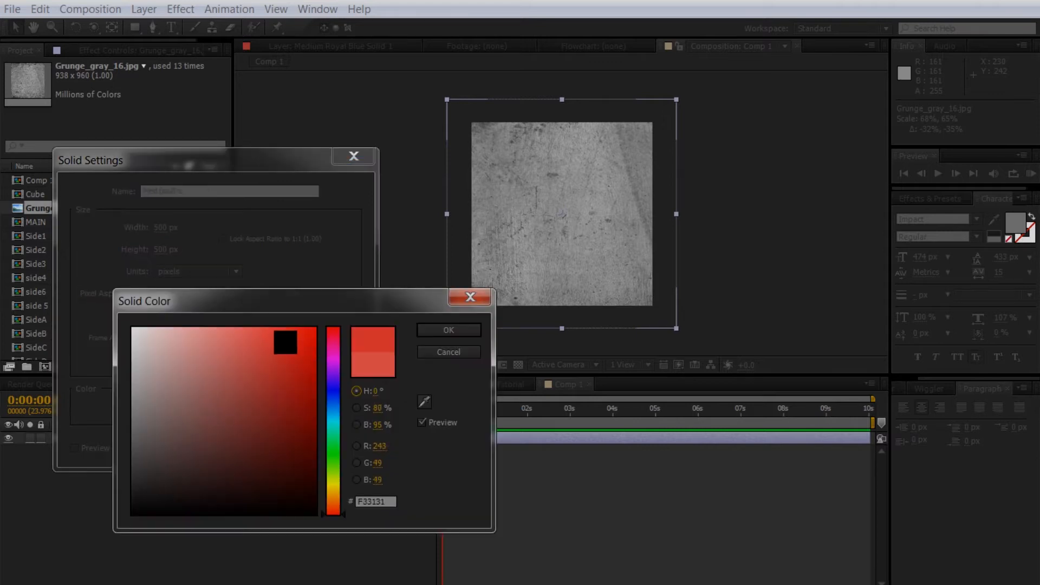
pyautogui.click(420, 330)
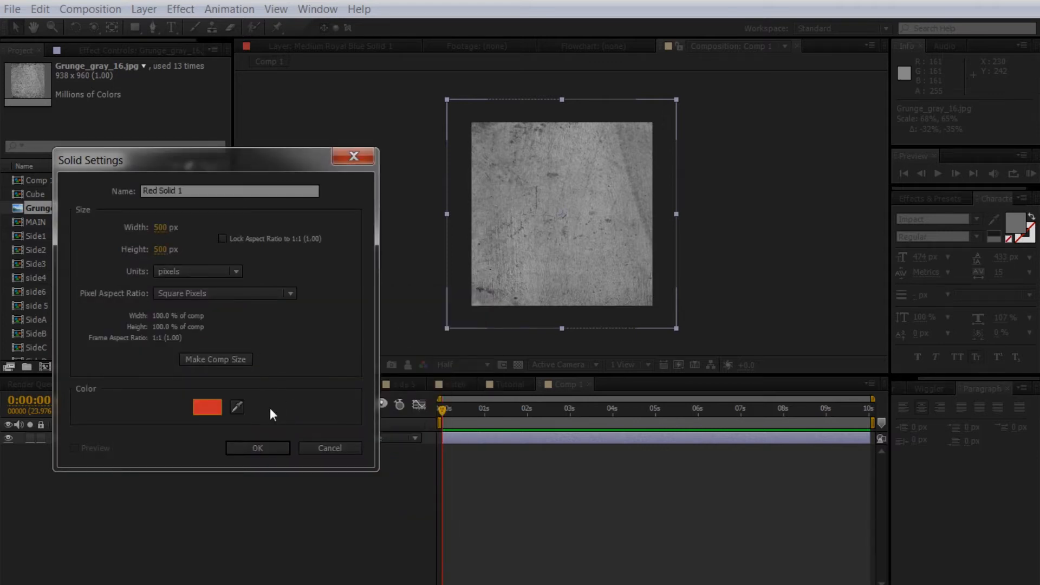
pyautogui.click(268, 444)
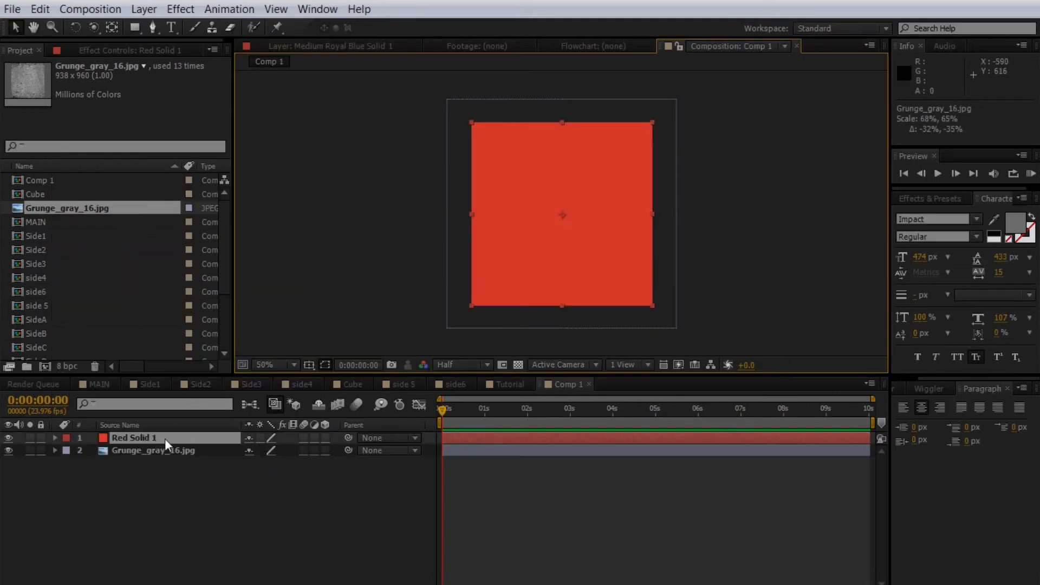
# - Check the layer setup in Side2, then place Grunge_gray_16.jpg above the red solid in Comp 1 and set its blending mode to Overlay
pyautogui.click(196, 386)
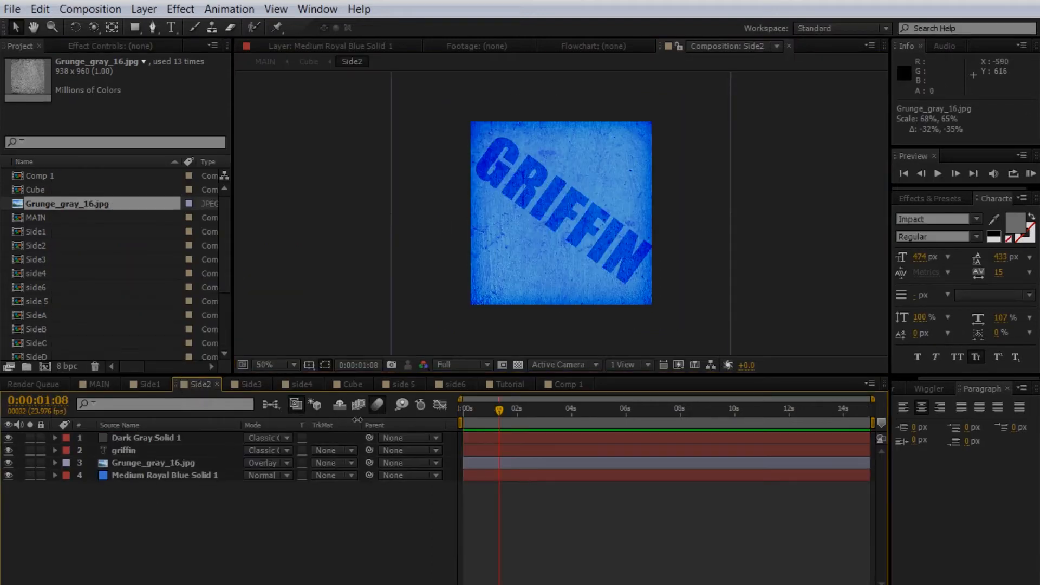
pyautogui.click(557, 386)
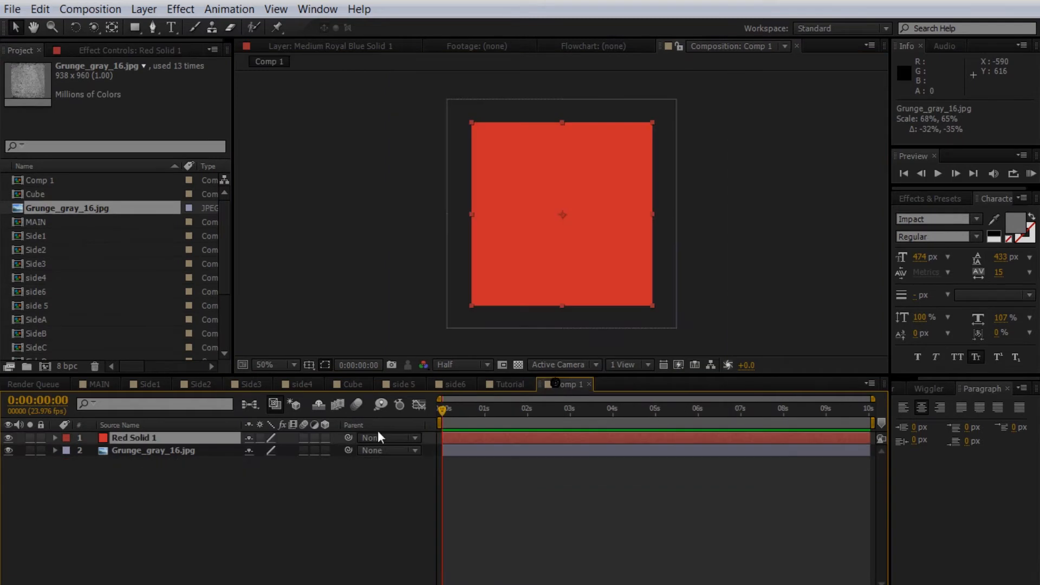
pyautogui.moveTo(150, 437); pyautogui.dragTo(119, 448)
pyautogui.click(146, 439)
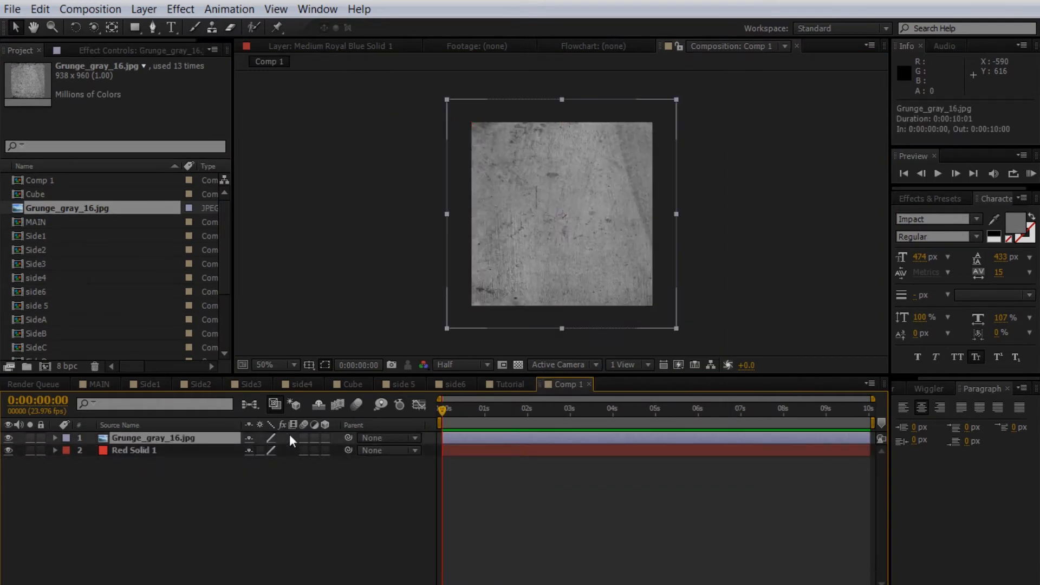
pyautogui.press('F4')
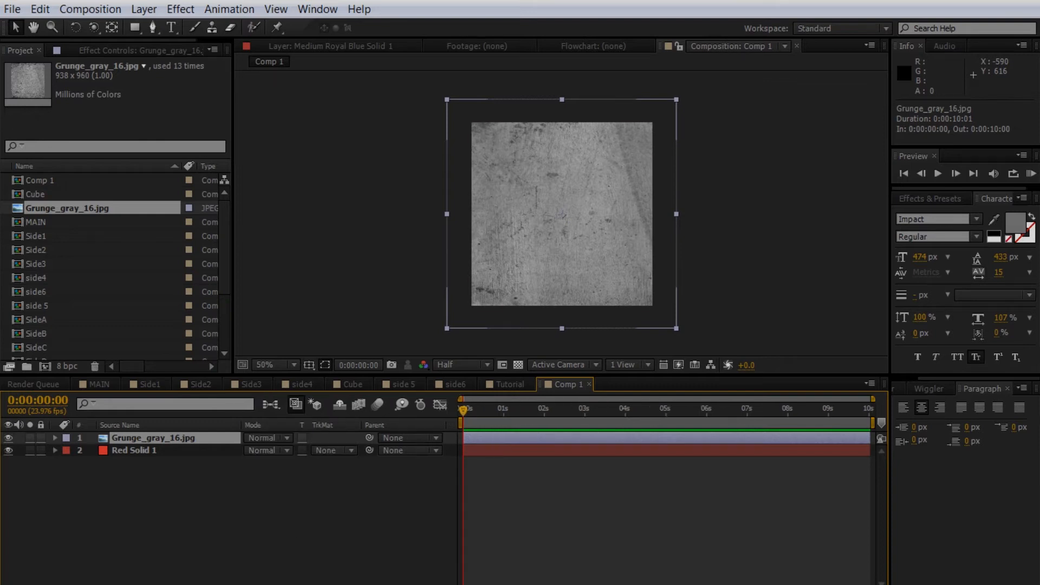
pyautogui.click(257, 436)
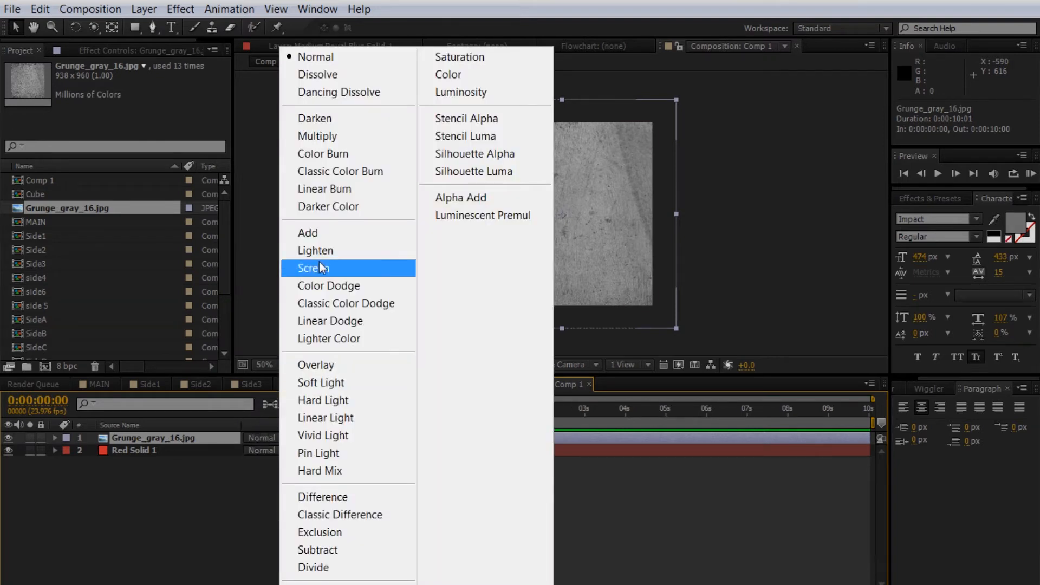
pyautogui.click(316, 370)
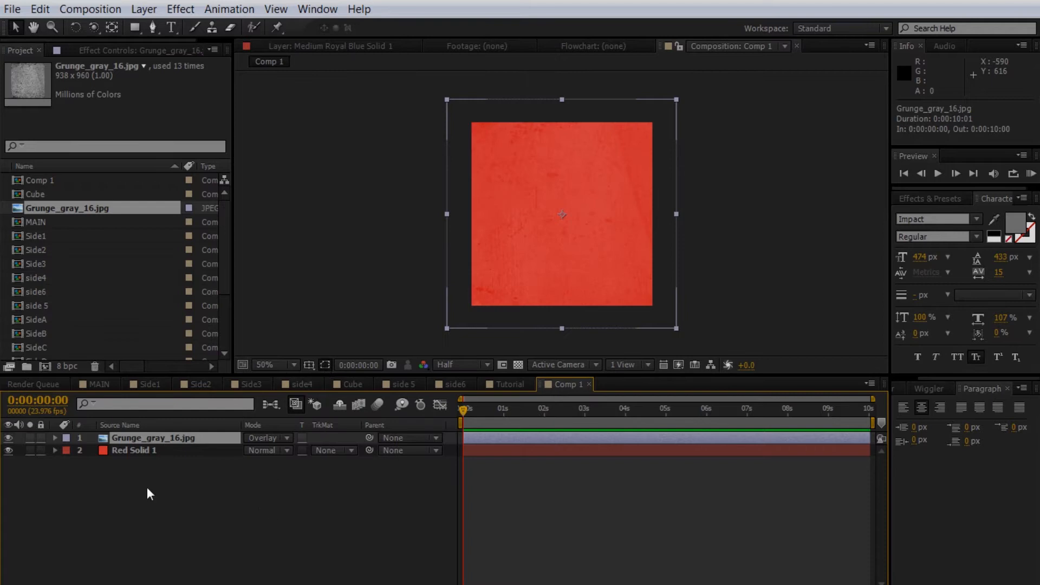
# - Change the red solid's colour to a darker, muted red in its solid settings
pyautogui.click(130, 451)
pyautogui.click(145, 10)
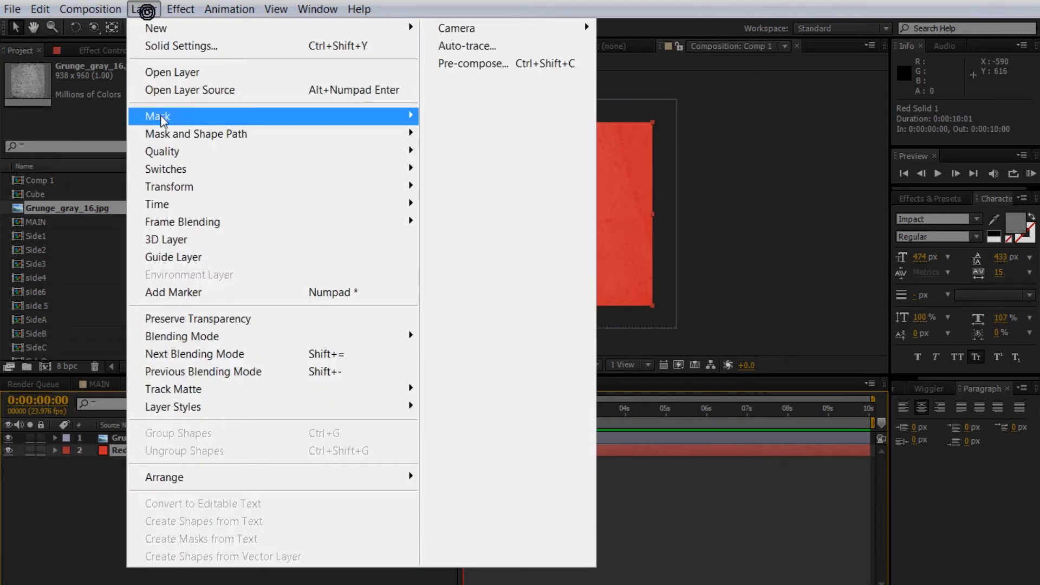
pyautogui.click(181, 46)
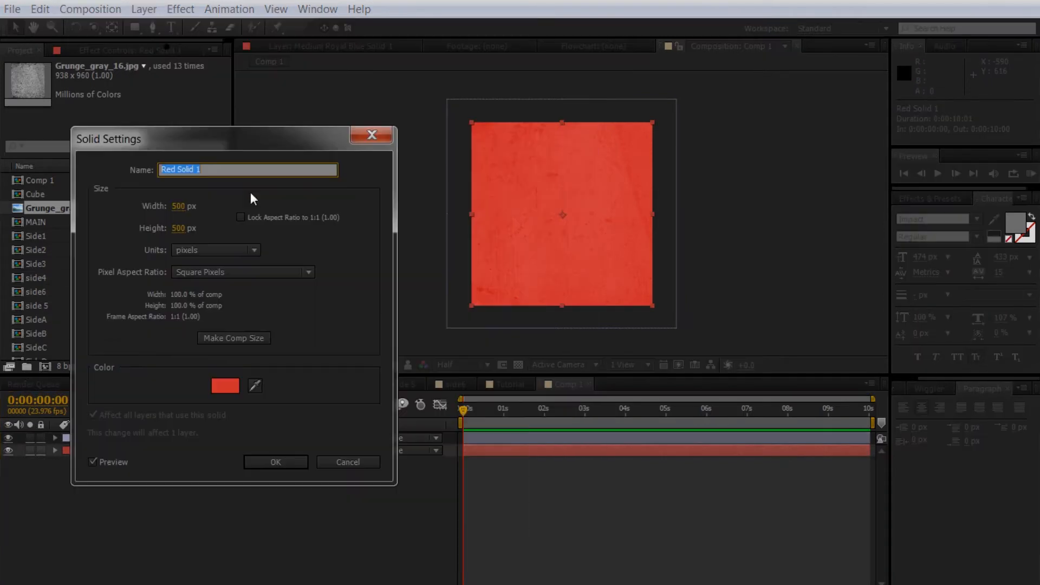
pyautogui.click(224, 383)
pyautogui.moveTo(265, 431)
pyautogui.mouseDown()
pyautogui.moveTo(285, 446)
pyautogui.moveTo(280, 427)
pyautogui.mouseUp()
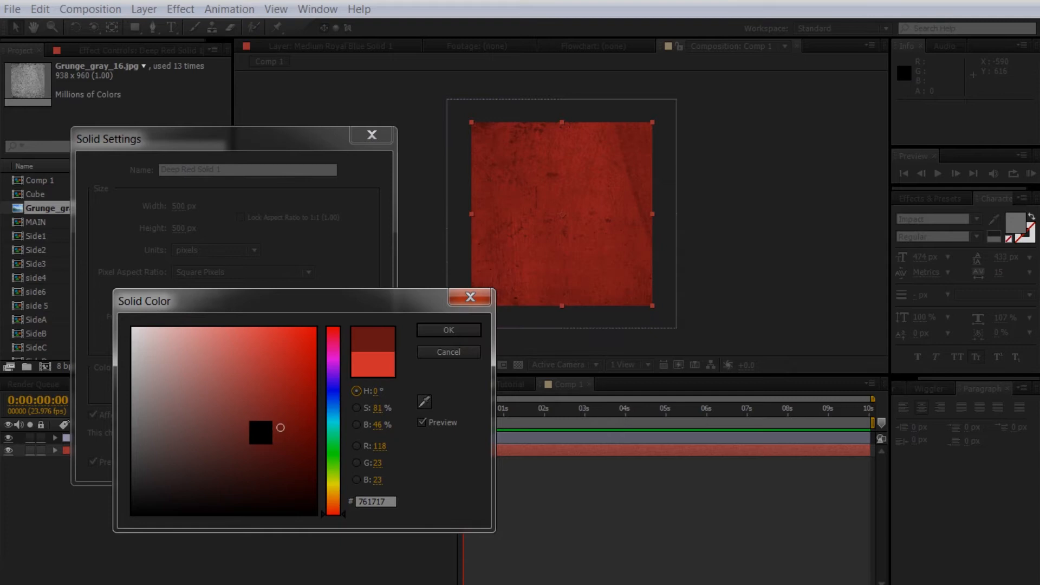
pyautogui.click(277, 419)
pyautogui.moveTo(276, 421); pyautogui.dragTo(266, 429)
pyautogui.click(441, 327)
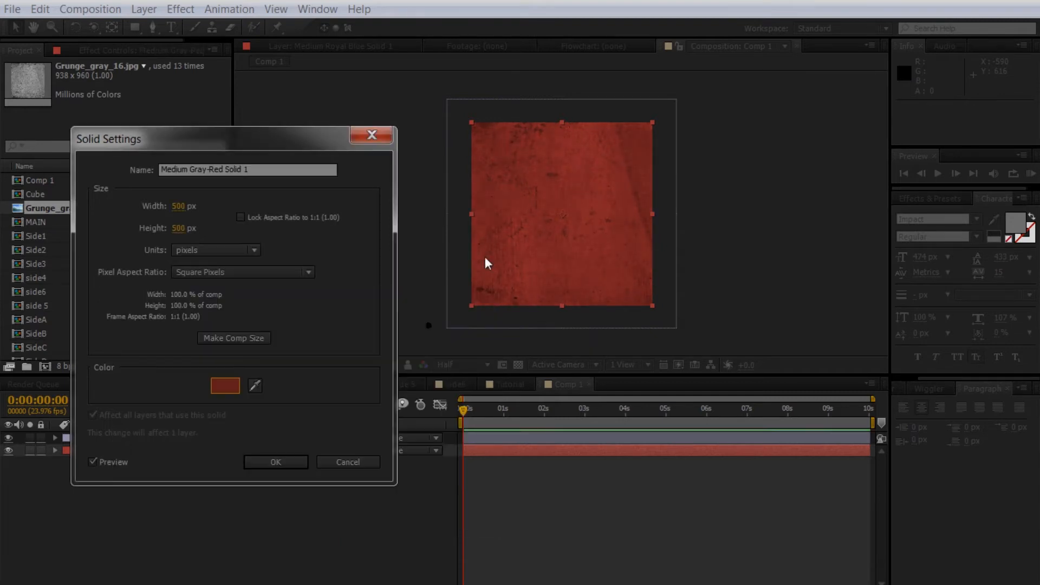
pyautogui.click(275, 462)
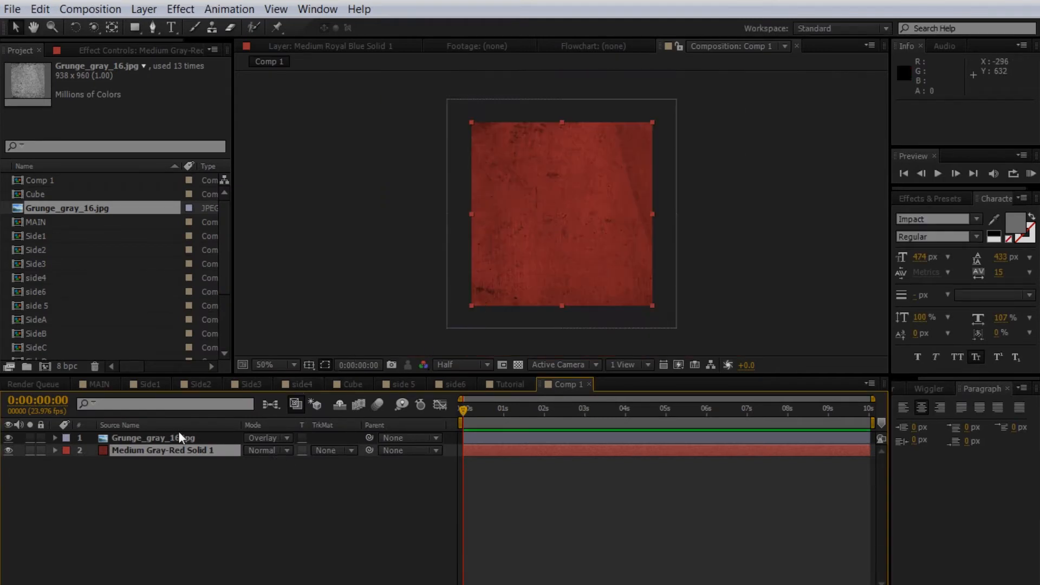
# - Apply the Curves effect to Grunge_gray_16.jpg and shape a gentle S-curve with darker shadows and brighter highlights
pyautogui.click(180, 437)
pyautogui.click(181, 10)
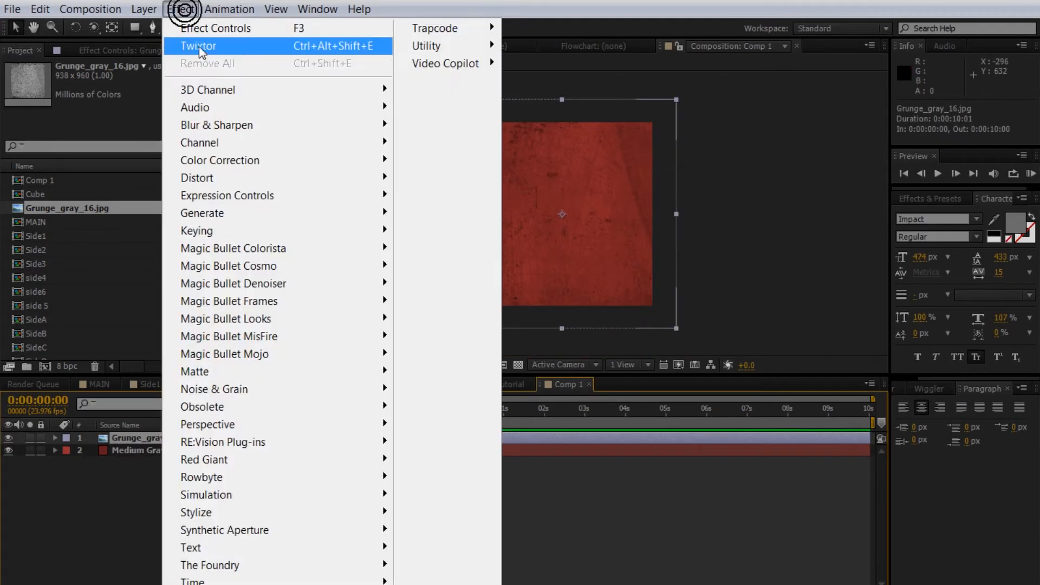
pyautogui.moveTo(262, 161)
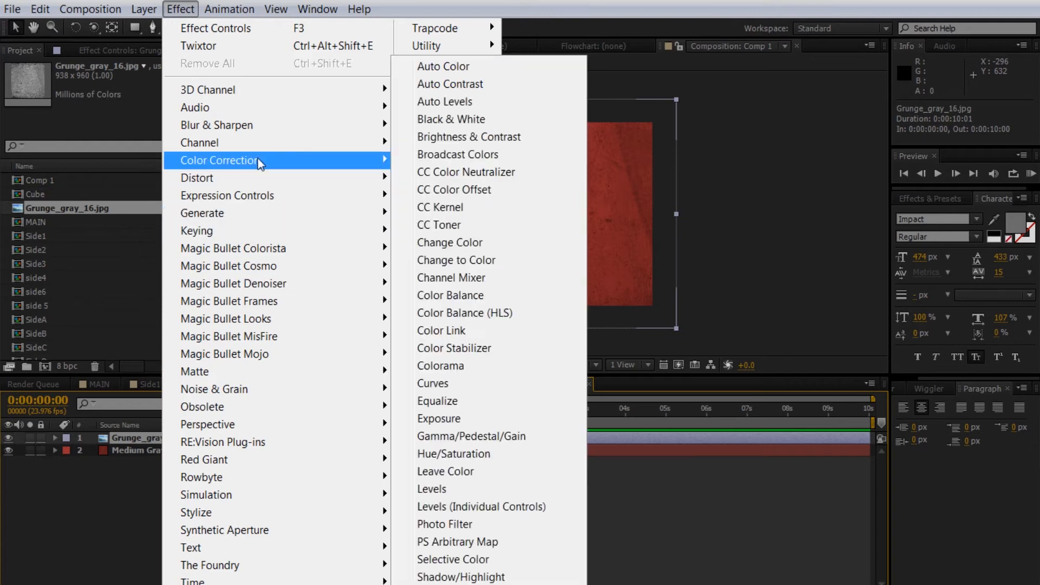
pyautogui.click(432, 383)
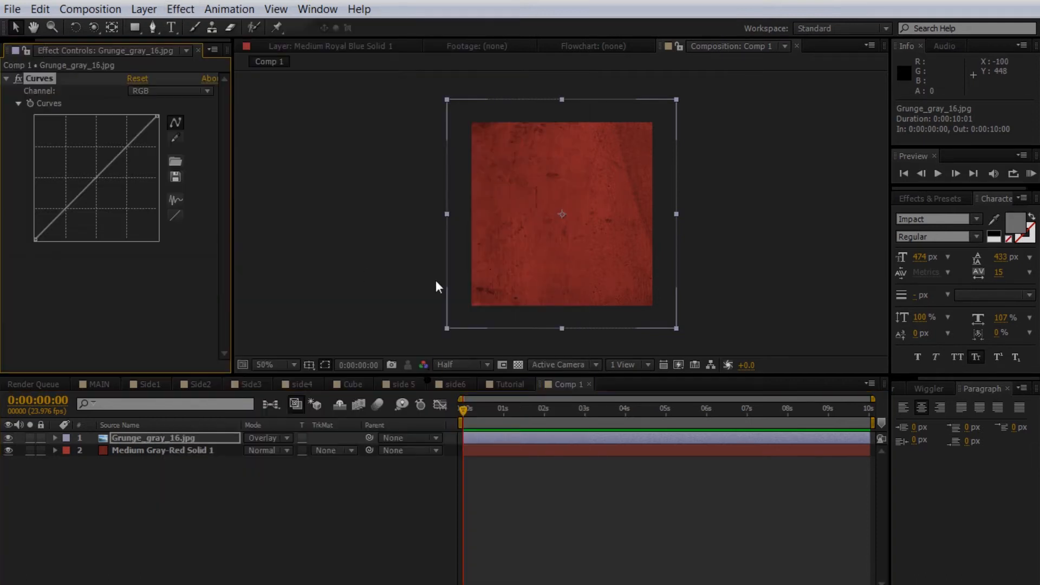
pyautogui.moveTo(66, 209); pyautogui.dragTo(66, 218)
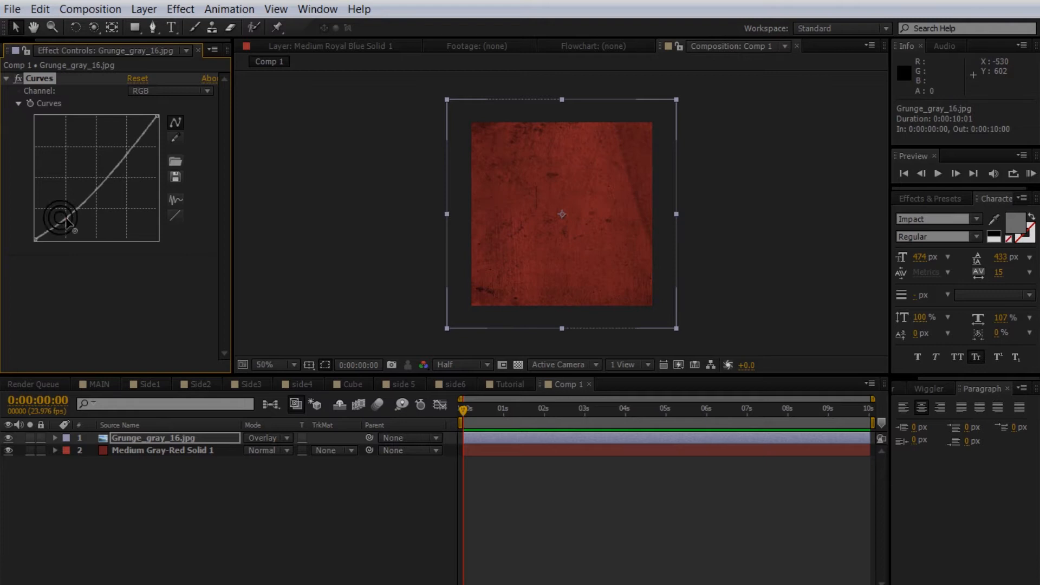
pyautogui.moveTo(135, 144); pyautogui.dragTo(128, 135)
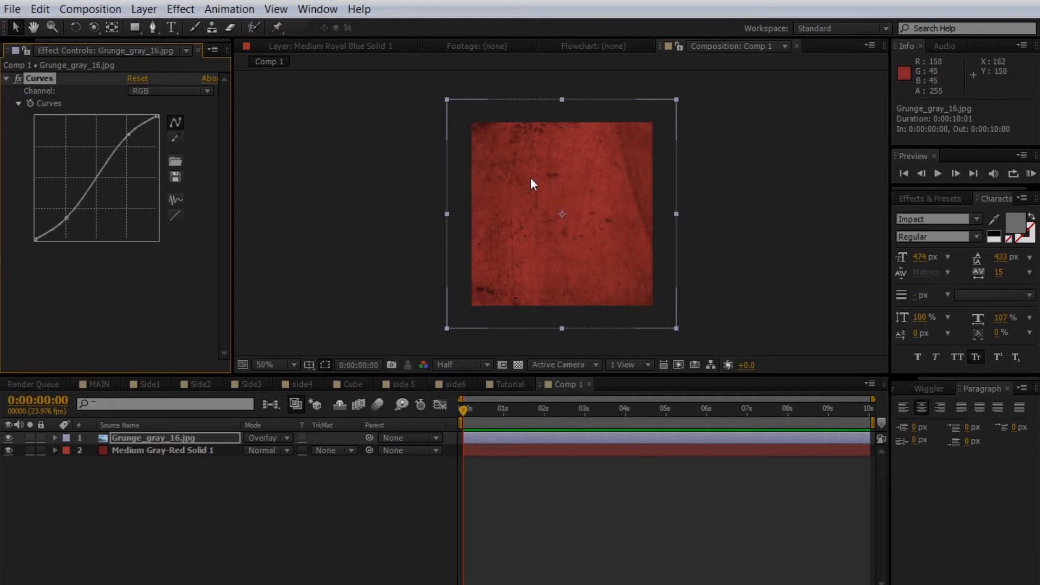
pyautogui.click(330, 462)
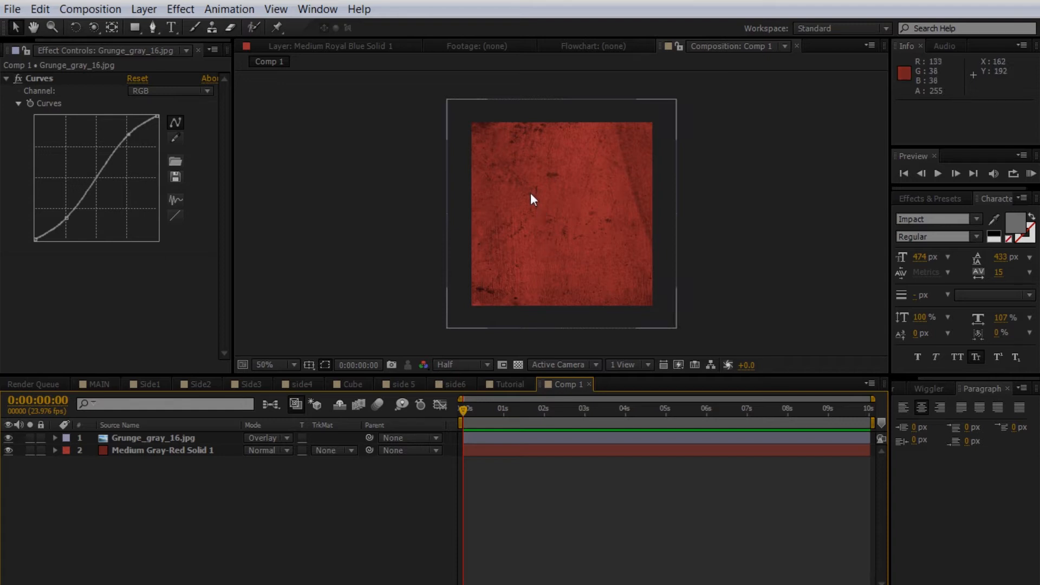
# - Add the text "THE" in Impact and move it to the middle of the red face, at about 236, 380
pyautogui.hotkey('ctrl', 't')
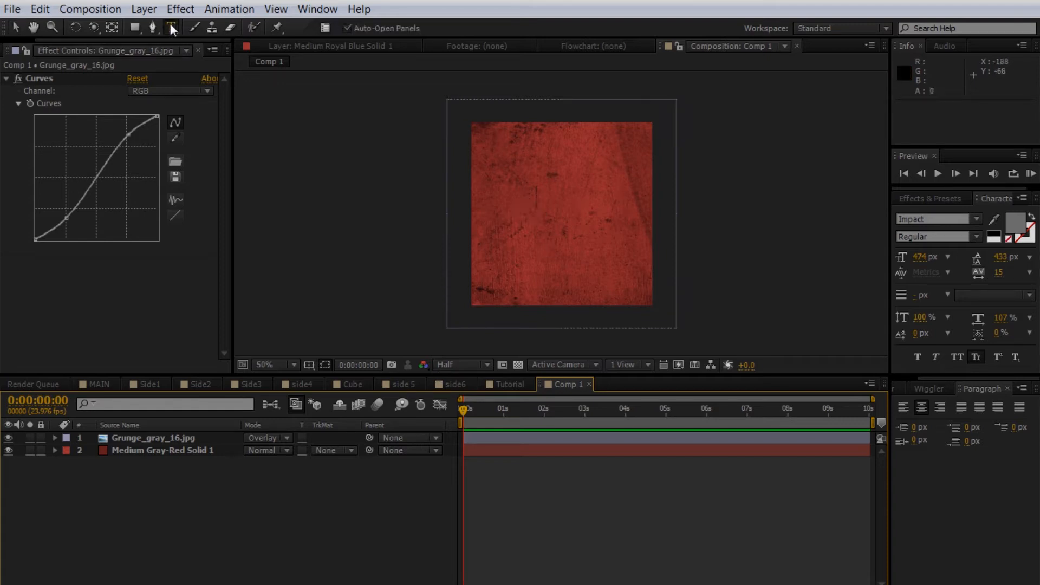
pyautogui.click(499, 204)
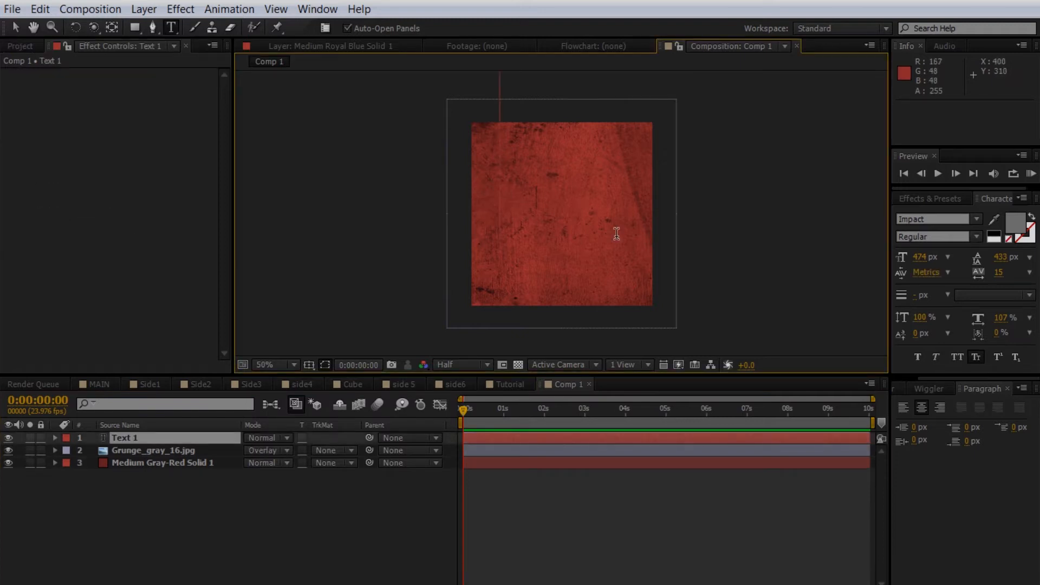
pyautogui.write('HE')
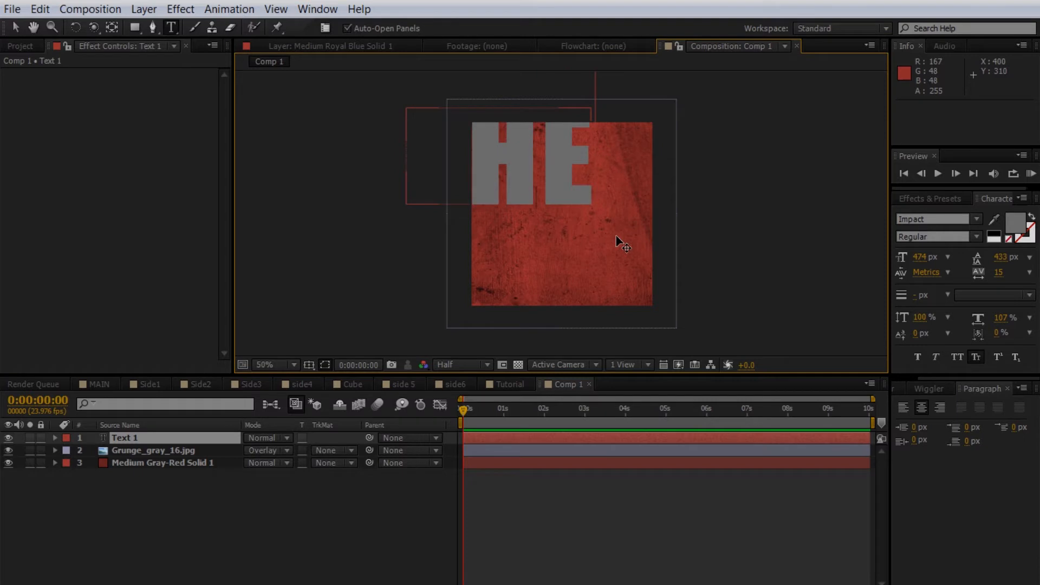
pyautogui.click(379, 482)
pyautogui.press('v')
pyautogui.moveTo(499, 184); pyautogui.dragTo(561, 222)
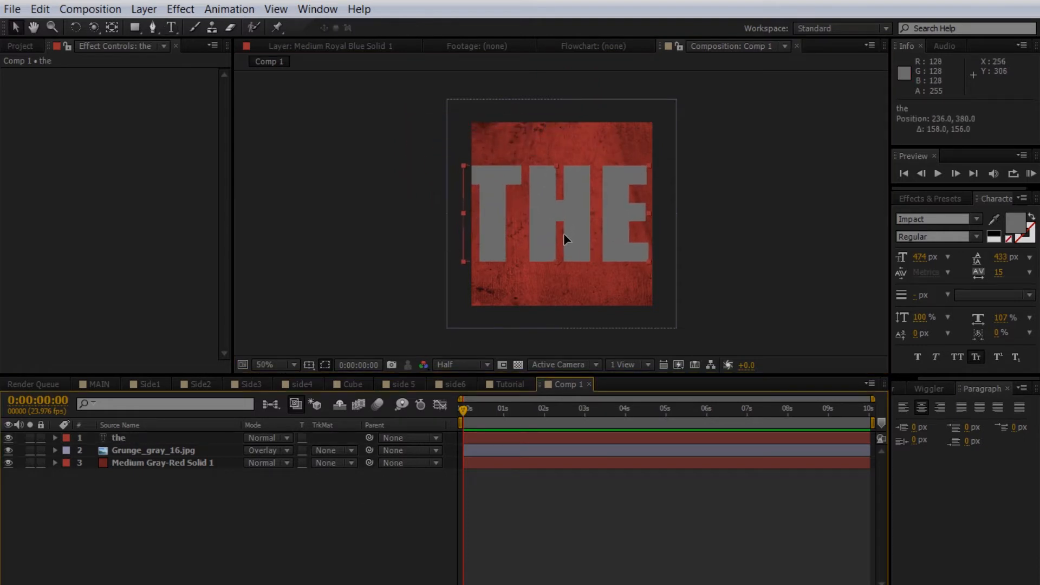
# - Scale the THE text to 83% and re-centre it on the face at about 244, 362
pyautogui.press('s')
pyautogui.moveTo(266, 450); pyautogui.dragTo(248, 451)
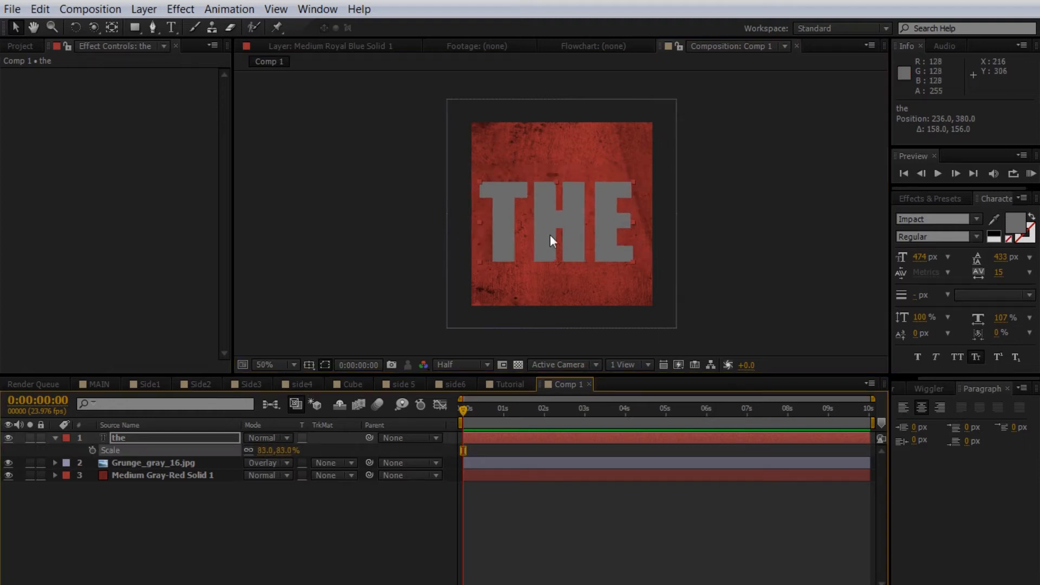
pyautogui.moveTo(551, 235); pyautogui.dragTo(553, 227)
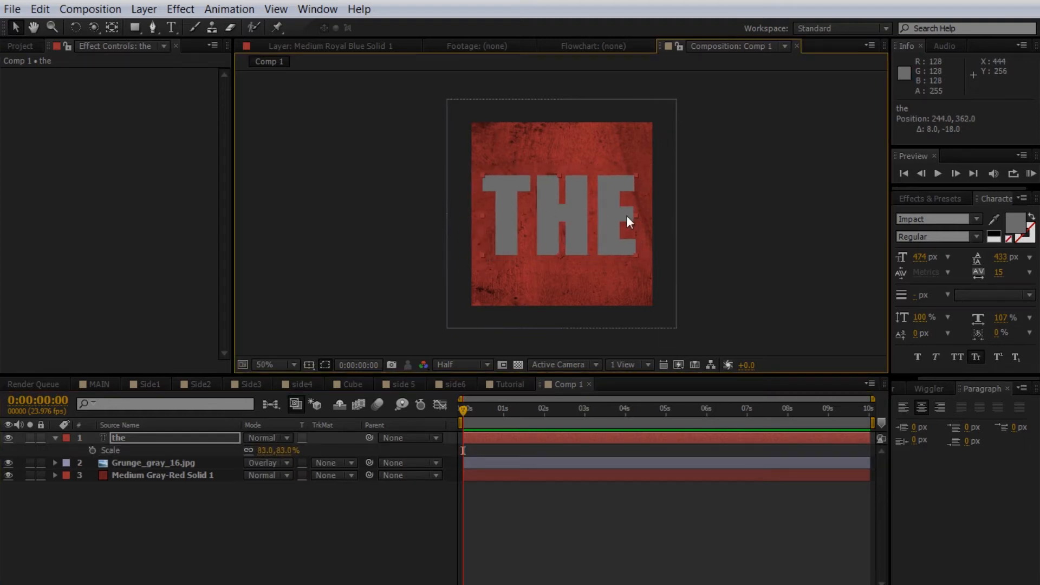
# - Set the THE text's fill colour to a neutral gray with 50% brightness
pyautogui.doubleClick(569, 213)
pyautogui.click(167, 538)
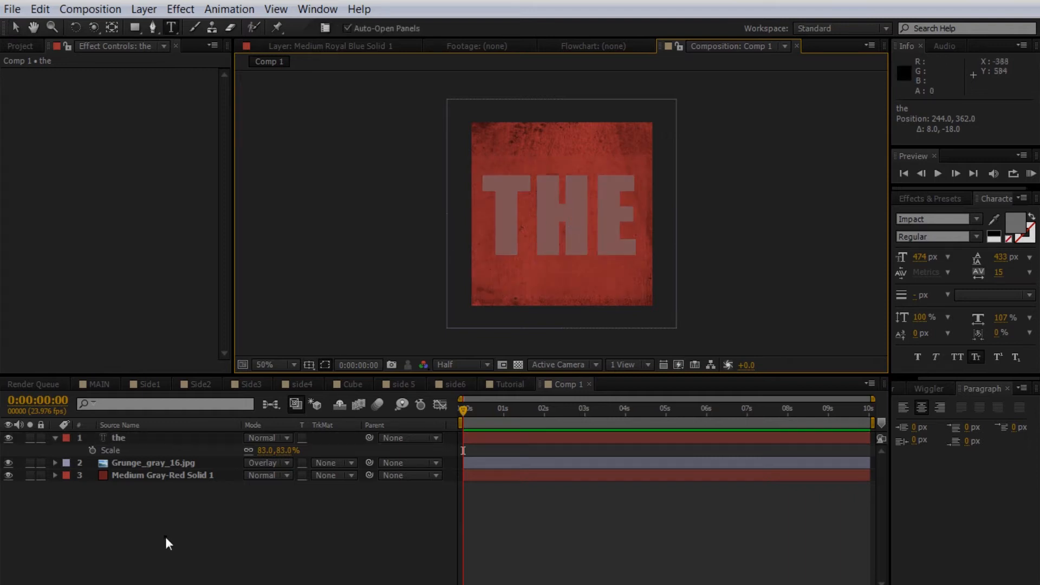
pyautogui.doubleClick(492, 221)
pyautogui.click(333, 496)
pyautogui.doubleClick(493, 230)
pyautogui.click(1011, 230)
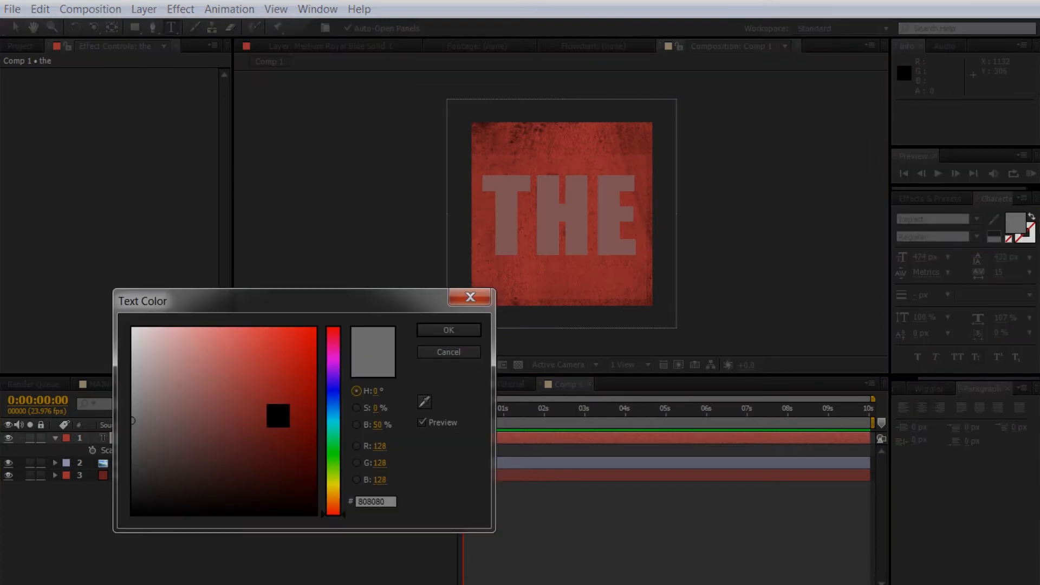
pyautogui.click(377, 425)
pyautogui.write('50')
pyautogui.click(454, 329)
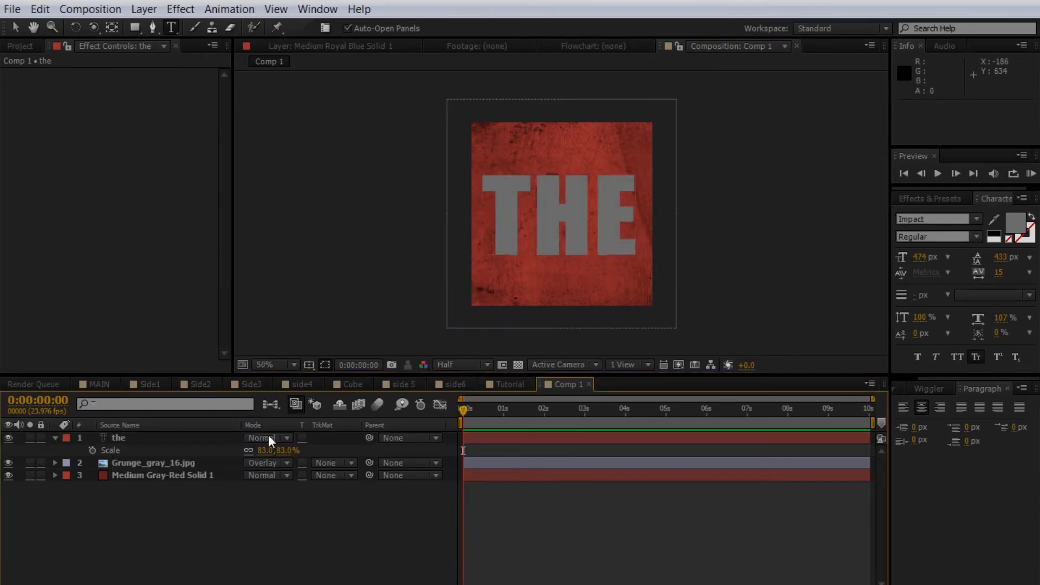
# - Set the THE text layer's blending mode to Classic Color Burn and inspect the grunge texture in the letters up close
pyautogui.click(269, 438)
pyautogui.click(338, 172)
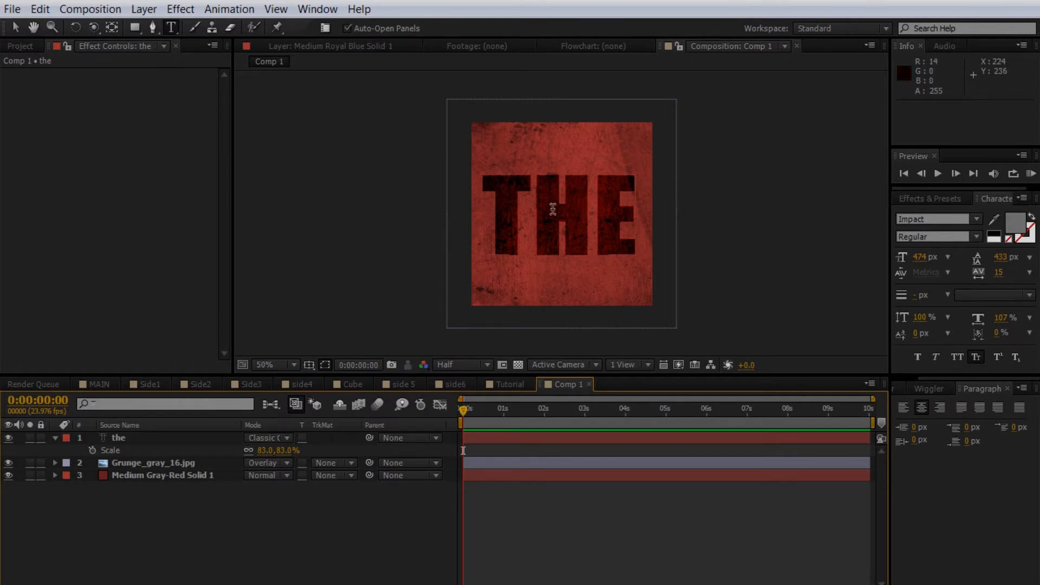
pyautogui.scroll(2, 544, 239)
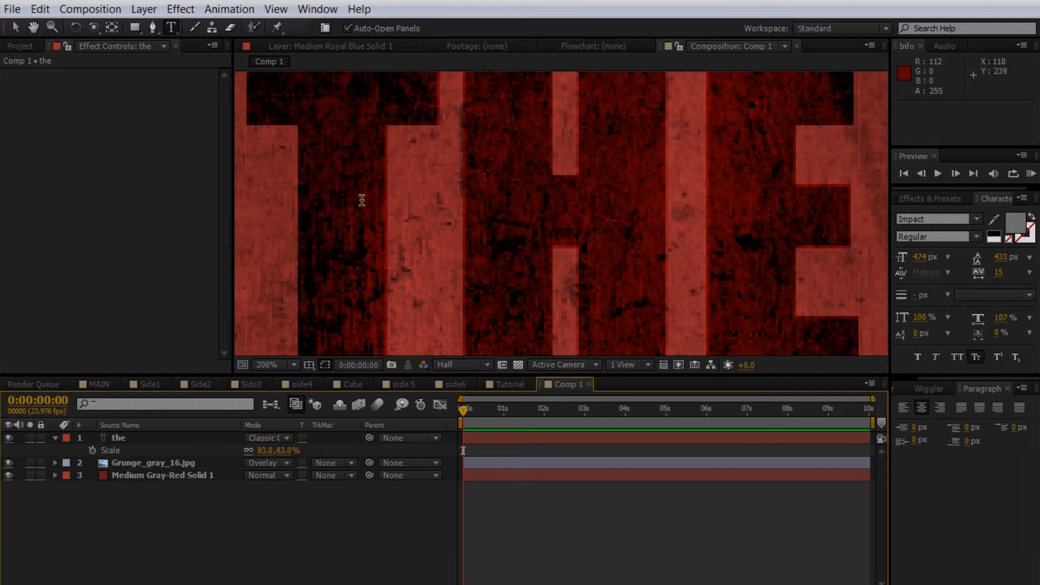
# - Re-centre the THE text on the red face at about 248, 354, checking its placement against the title/action-safe guides
pyautogui.scroll(-2, 363, 201)
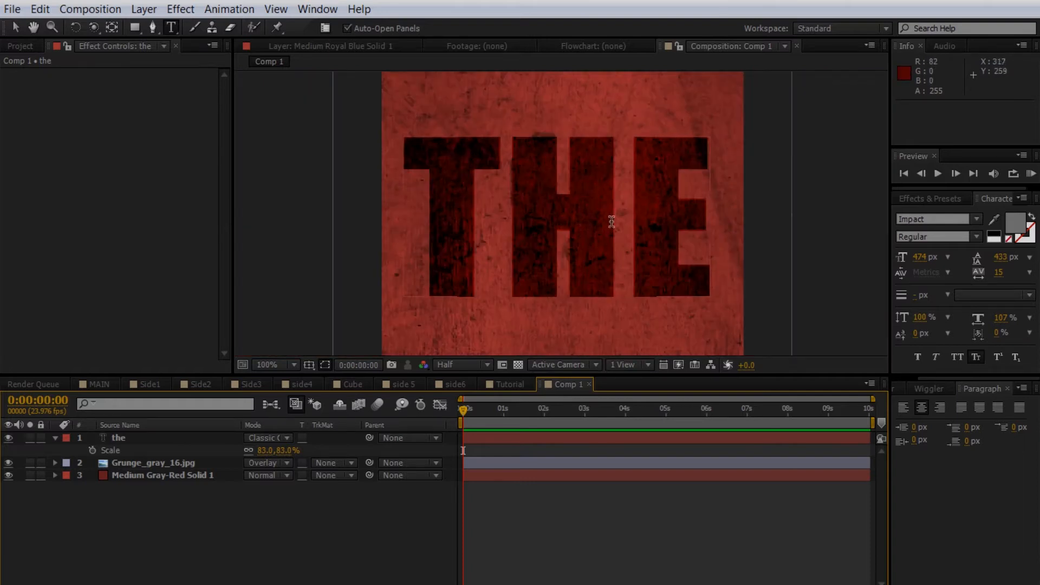
pyautogui.press('v')
pyautogui.moveTo(595, 225)
pyautogui.mouseDown()
pyautogui.moveTo(616, 204)
pyautogui.moveTo(544, 283)
pyautogui.moveTo(600, 217)
pyautogui.mouseUp()
pyautogui.scroll(-1, 604, 211)
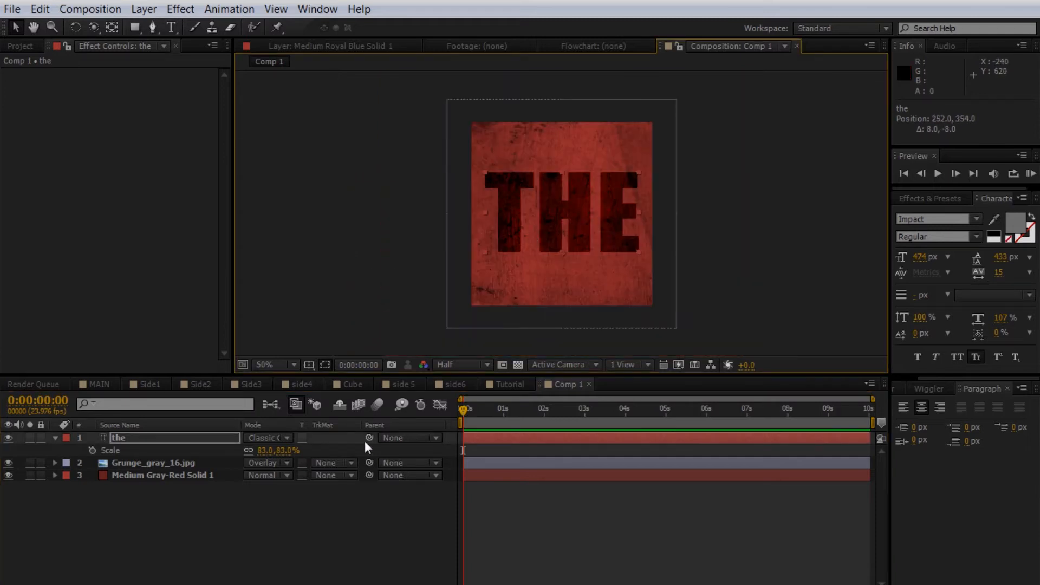
pyautogui.click(393, 510)
pyautogui.moveTo(569, 217); pyautogui.dragTo(572, 222)
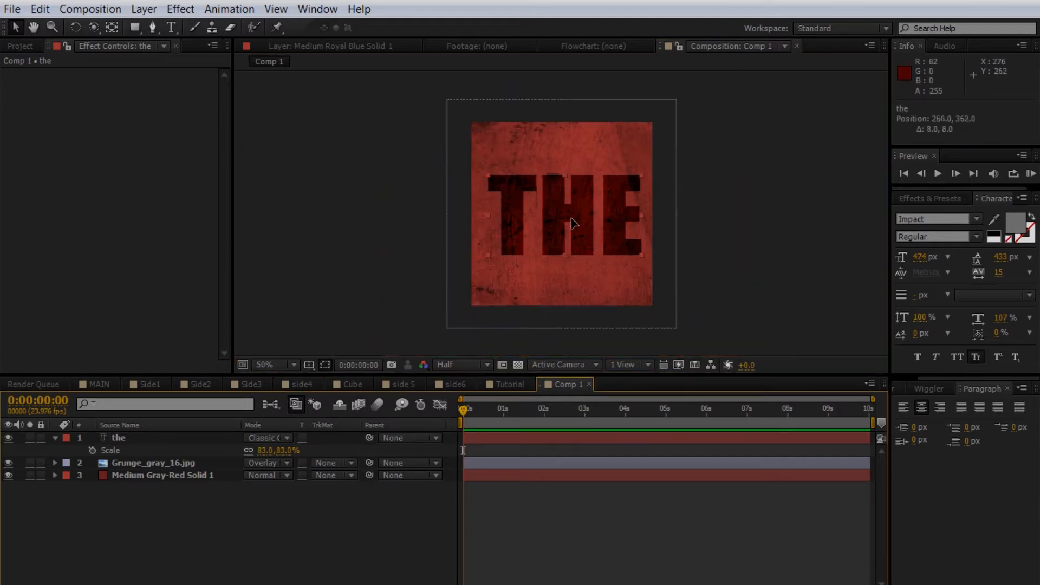
pyautogui.press('Return')
pyautogui.click(309, 365)
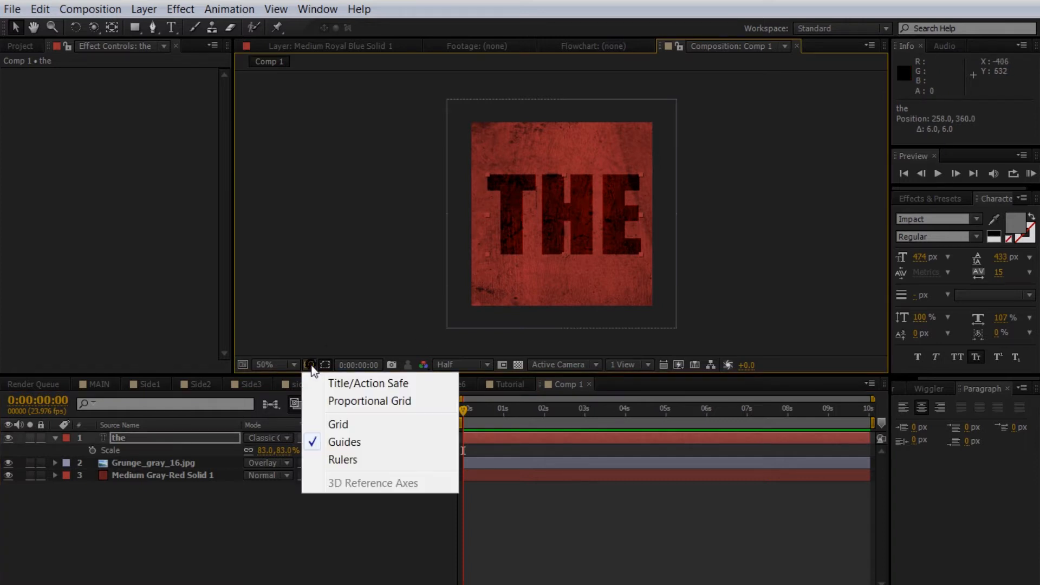
pyautogui.click(339, 383)
pyautogui.moveTo(538, 232); pyautogui.dragTo(547, 225)
pyautogui.click(310, 365)
pyautogui.click(318, 381)
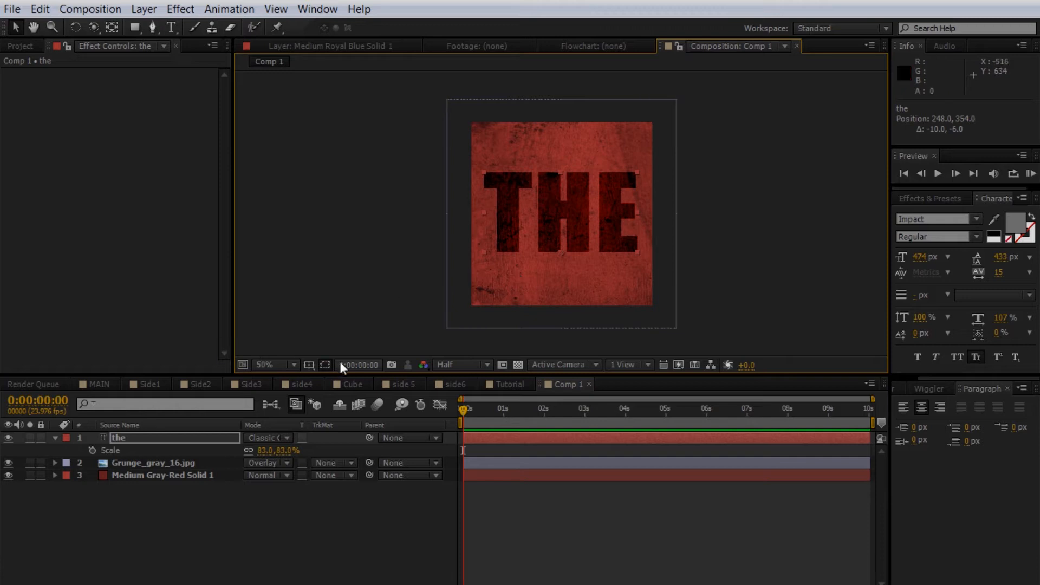
# - Examine the darkened edges of the finished blue cube in the Cube composition, orbiting the camera around it
pyautogui.click(353, 384)
pyautogui.scroll(3, 509, 245)
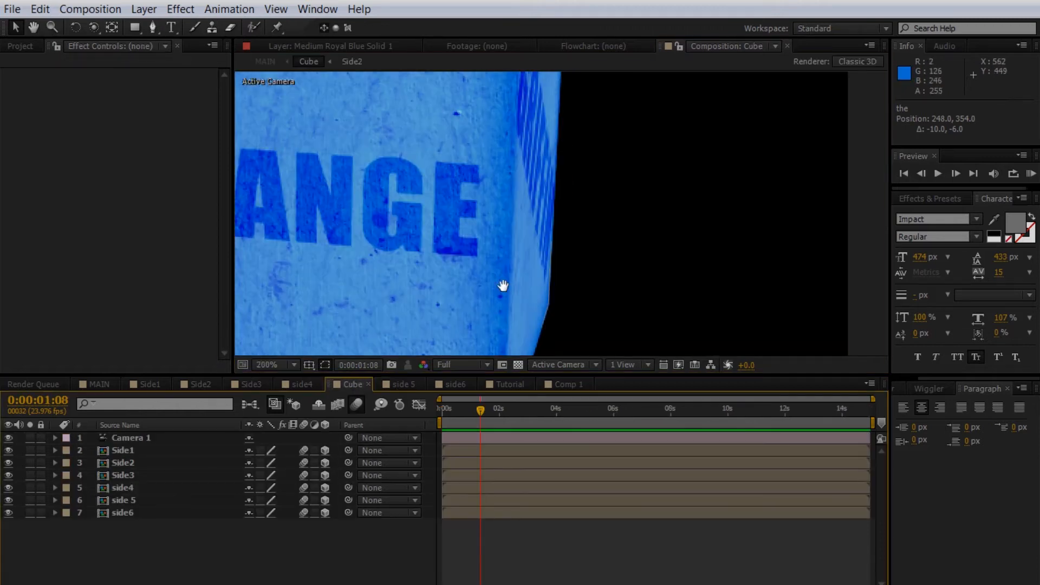
pyautogui.scroll(-2, 495, 193)
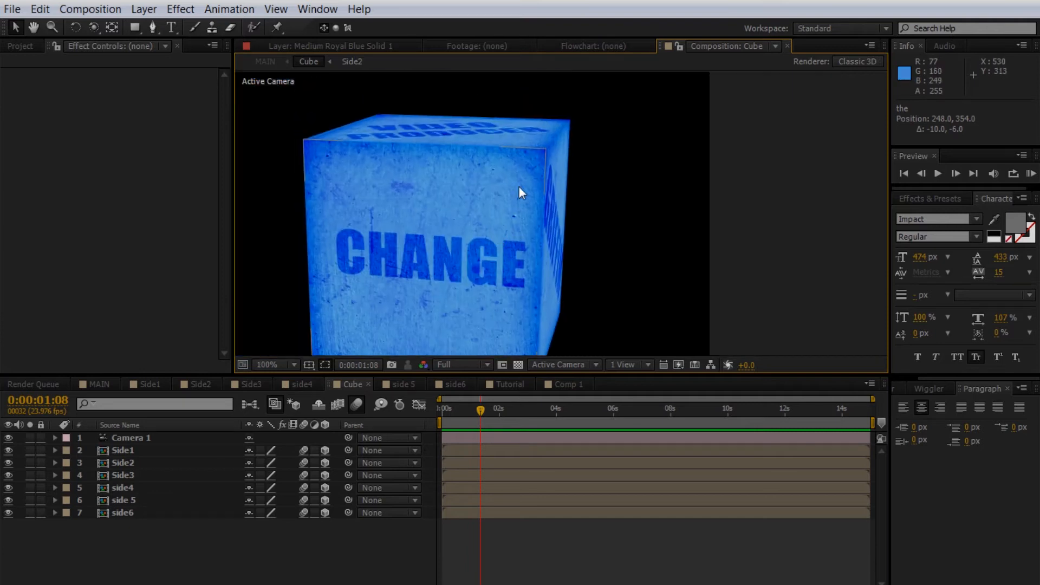
pyautogui.moveTo(524, 163); pyautogui.dragTo(511, 159)
pyautogui.press('c')
pyautogui.moveTo(538, 233); pyautogui.dragTo(523, 232)
pyautogui.moveTo(516, 253); pyautogui.dragTo(477, 217)
# - Hide the Dark Gray Solid 1 layer in Side1 and Side2 and inspect the cube's edges without it
pyautogui.click(152, 384)
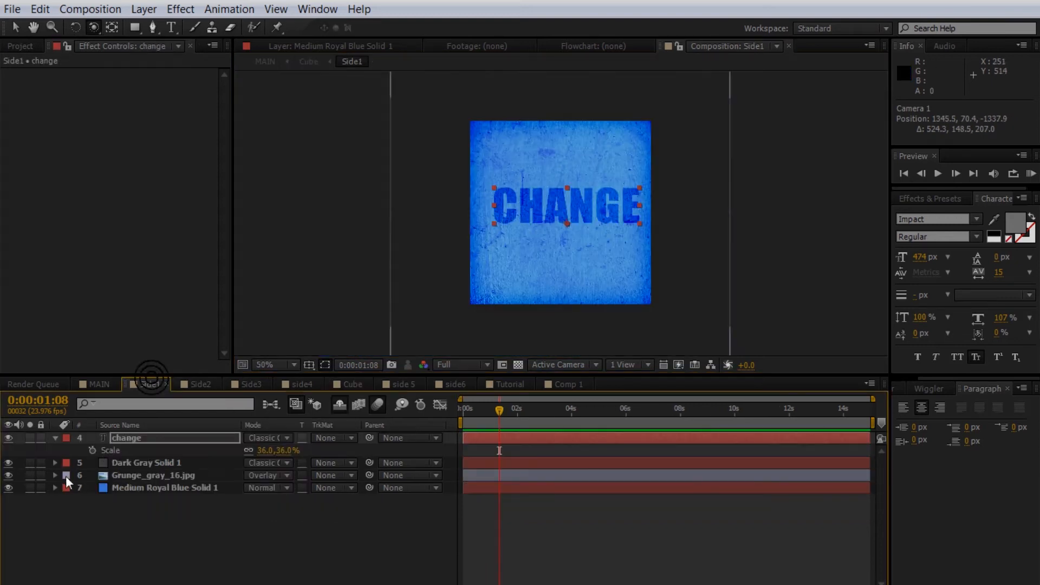
pyautogui.click(8, 462)
pyautogui.click(188, 384)
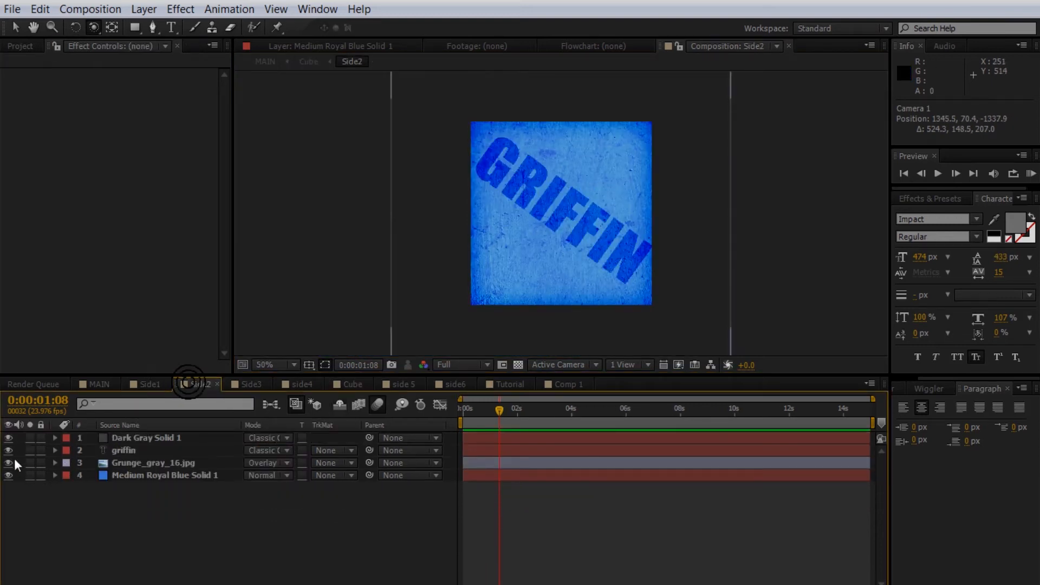
pyautogui.click(8, 438)
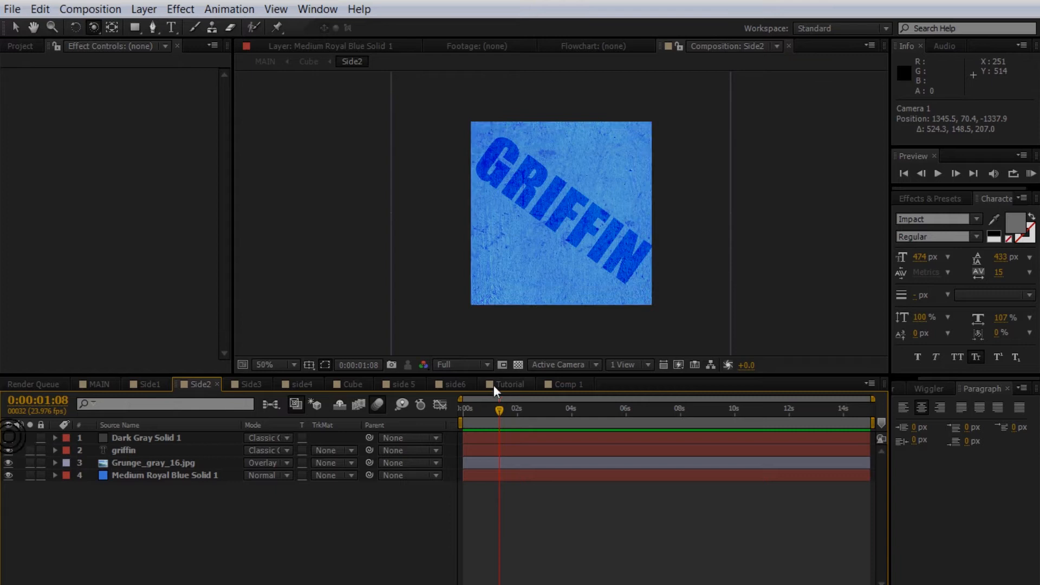
pyautogui.click(346, 385)
pyautogui.moveTo(515, 174); pyautogui.dragTo(514, 149)
pyautogui.moveTo(493, 216); pyautogui.dragTo(537, 289)
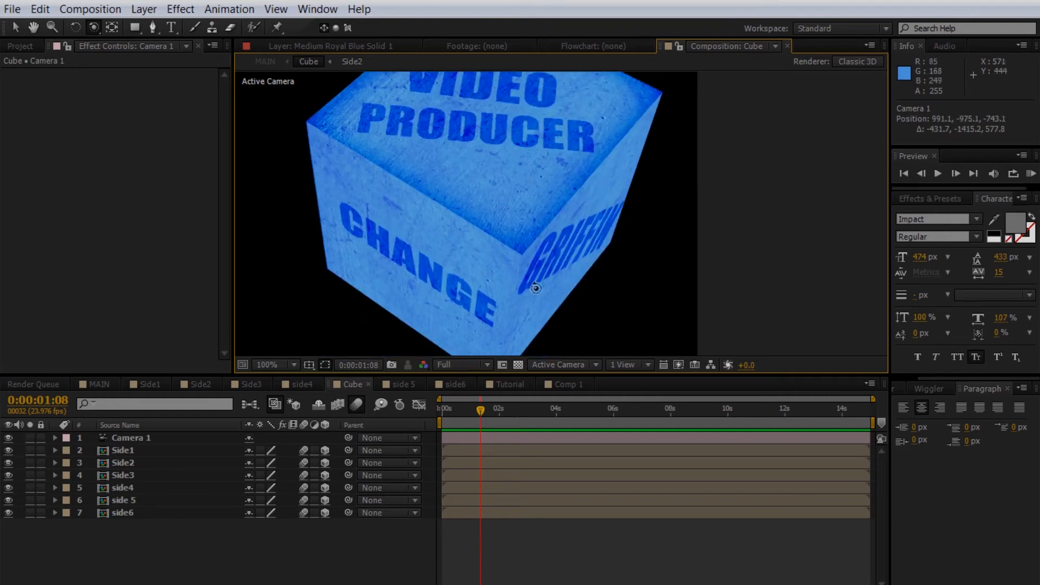
# - Add a 500 x 500 px solid in neutral gray with 50% brightness above the text in Comp 1
pyautogui.click(565, 384)
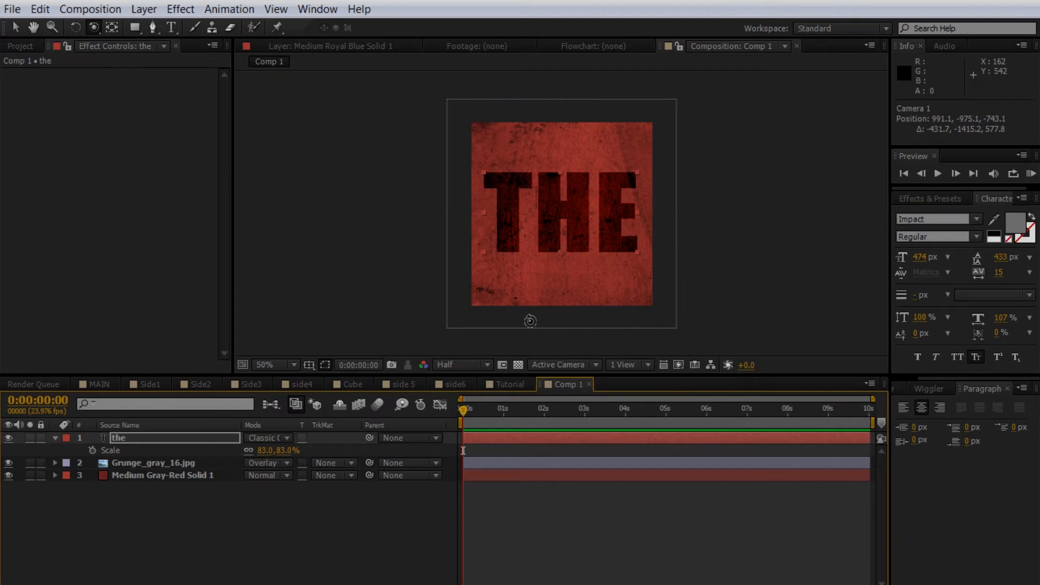
pyautogui.hotkey('ctrl', 'y')
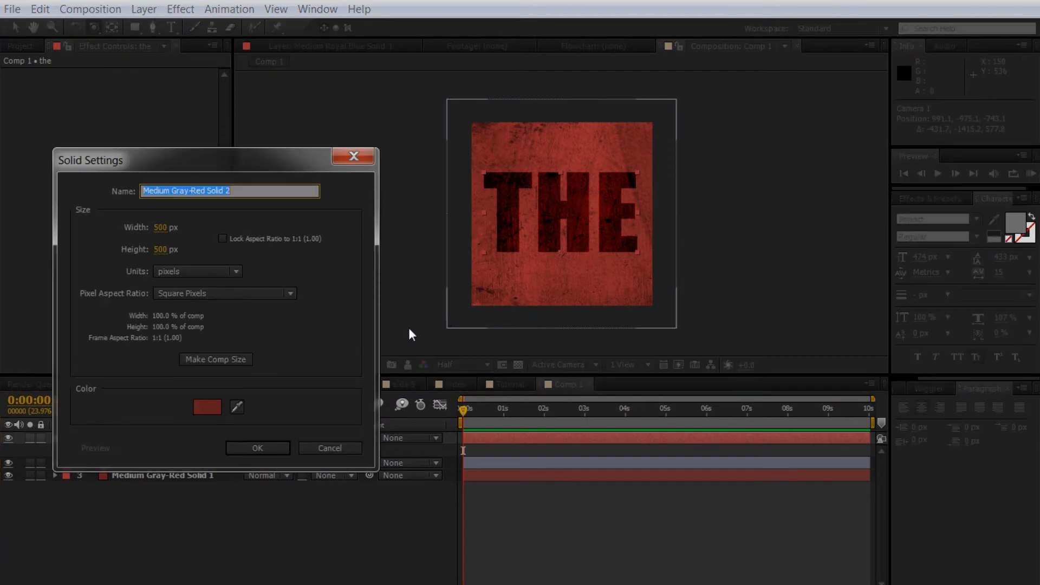
pyautogui.click(207, 401)
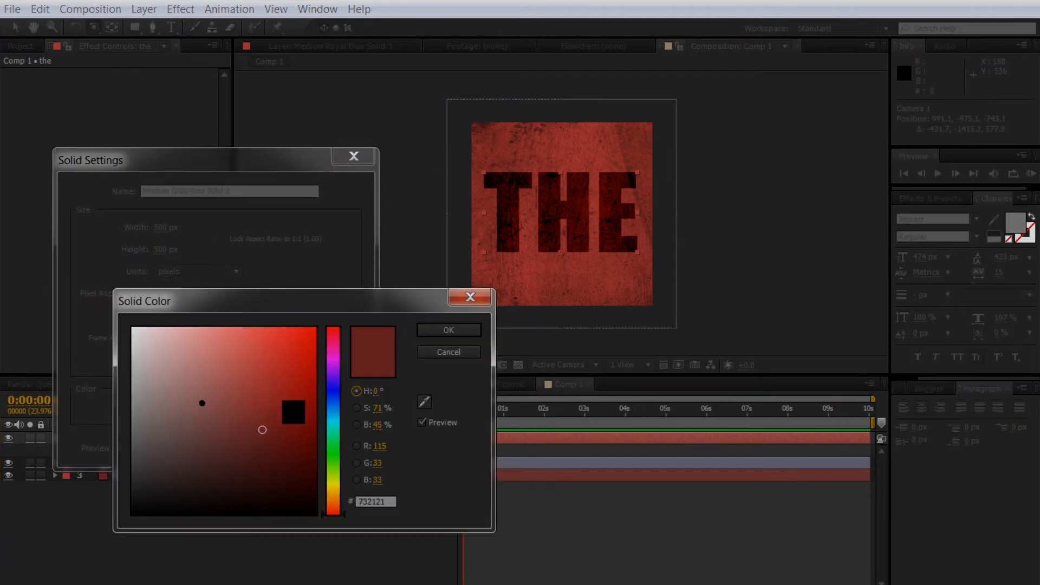
pyautogui.write('50')
pyautogui.moveTo(258, 421); pyautogui.dragTo(115, 416)
pyautogui.click(377, 424)
pyautogui.write('50')
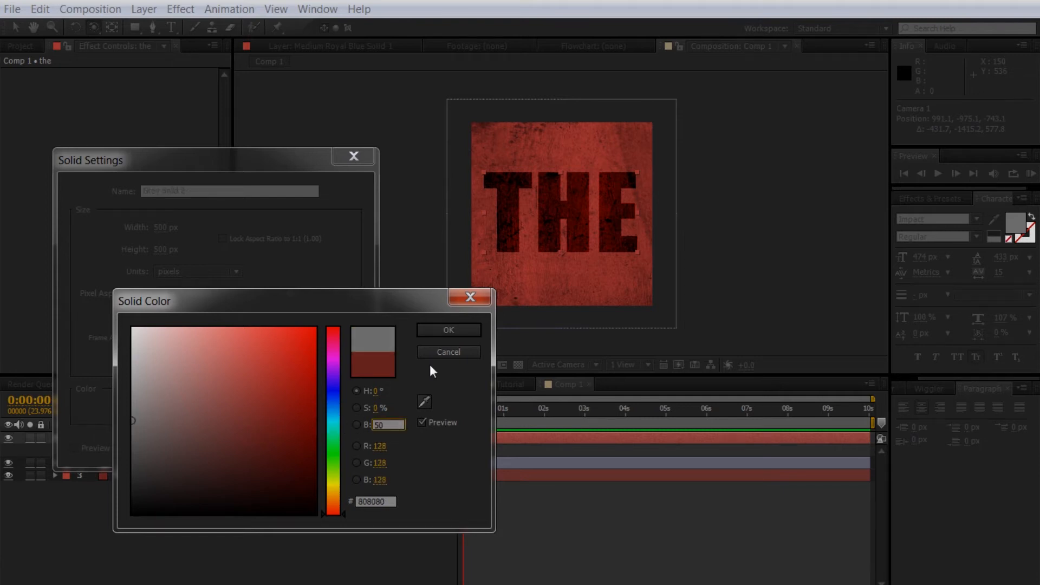
pyautogui.click(448, 331)
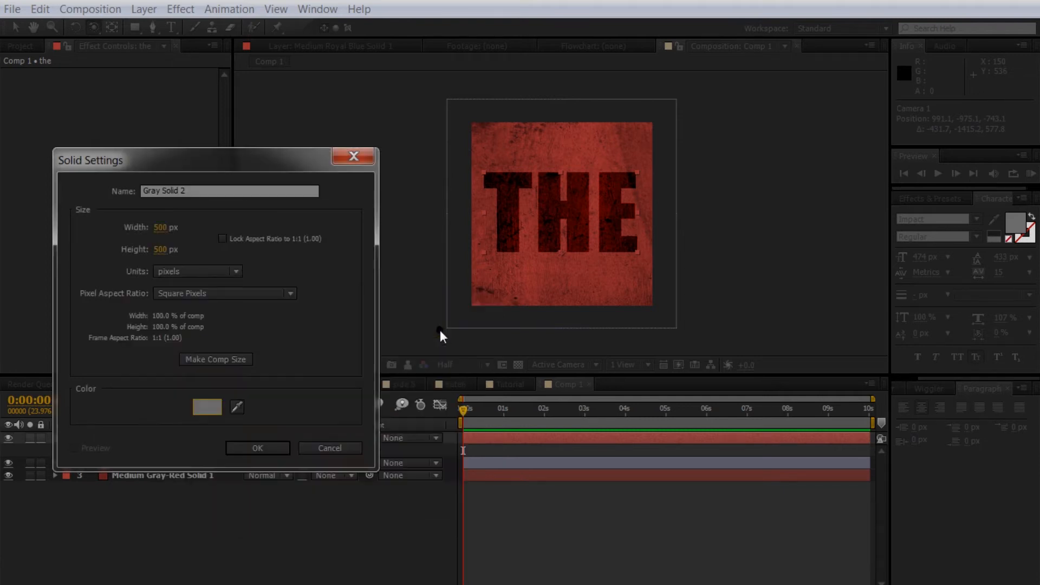
pyautogui.click(264, 449)
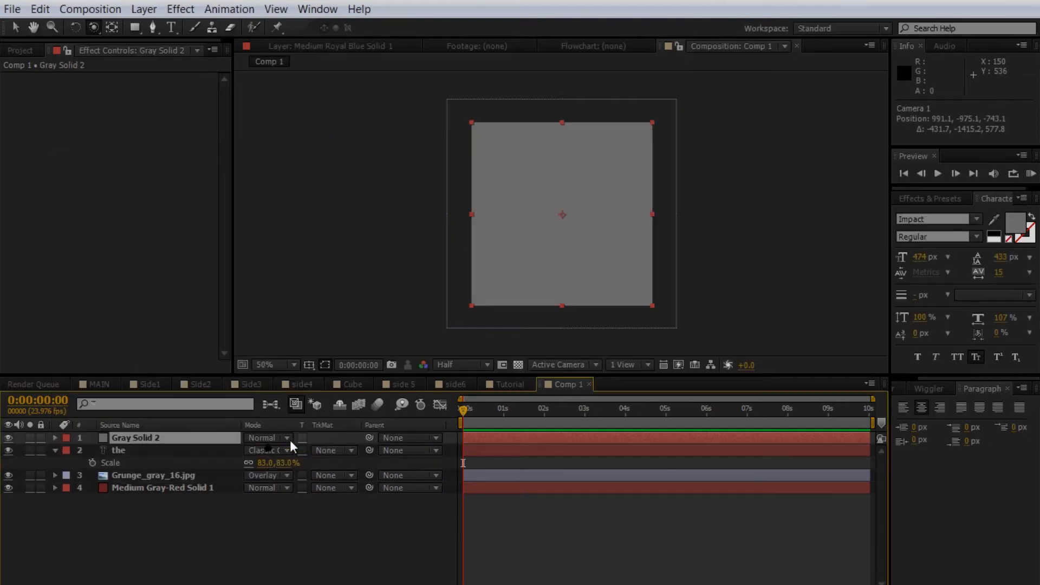
# - Add a rectangular mask covering the whole gray solid
pyautogui.click(135, 28)
pyautogui.moveTo(135, 28); pyautogui.dragTo(183, 32)
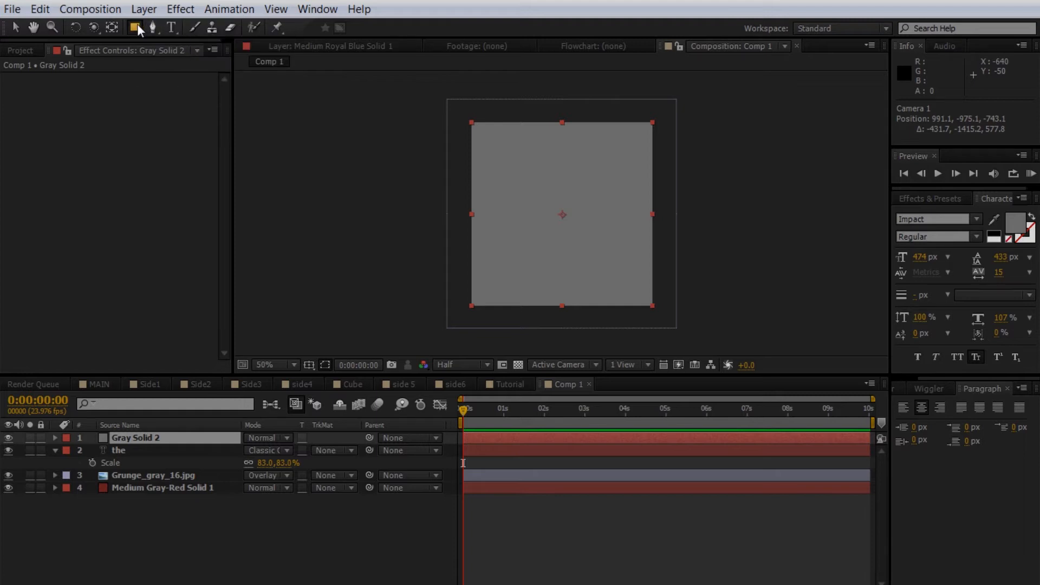
pyautogui.doubleClick(135, 27)
pyautogui.scroll(1, 483, 316)
pyautogui.moveTo(509, 285); pyautogui.dragTo(384, 140)
pyautogui.moveTo(339, 266); pyautogui.dragTo(540, 302)
pyautogui.moveTo(408, 283); pyautogui.dragTo(375, 352)
pyautogui.scroll(-1, 428, 216)
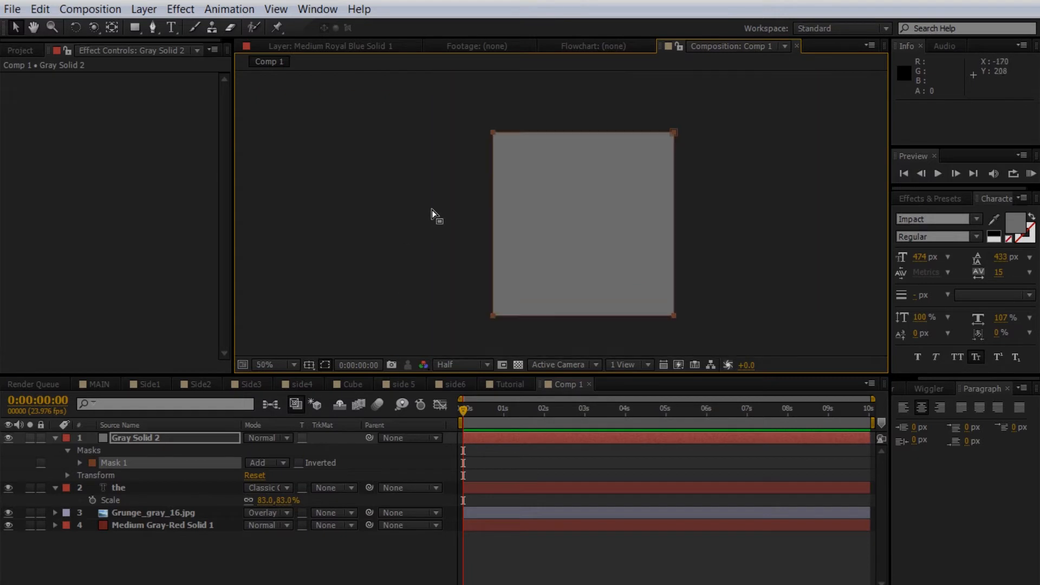
# - Duplicate the gray solid's mask and set the copy's mode to Subtract
pyautogui.click(138, 436)
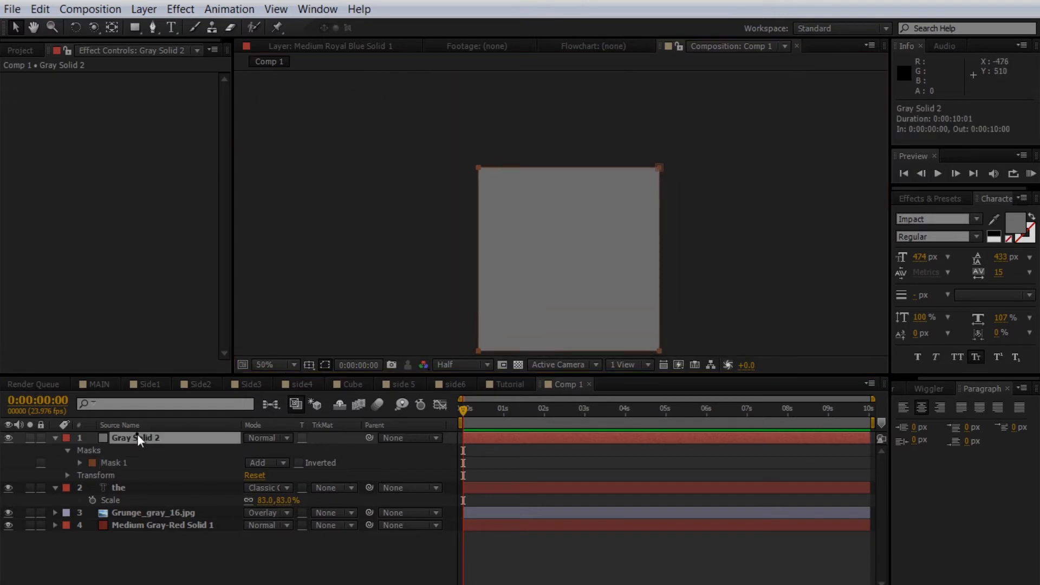
pyautogui.click(112, 462)
pyautogui.hotkey('ctrl', 'd')
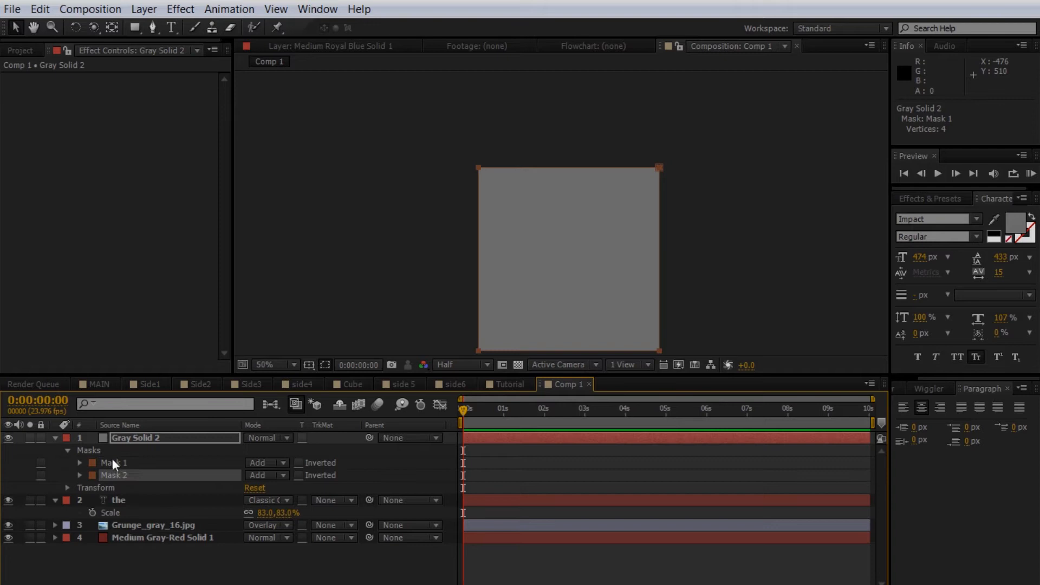
pyautogui.click(280, 473)
pyautogui.click(285, 388)
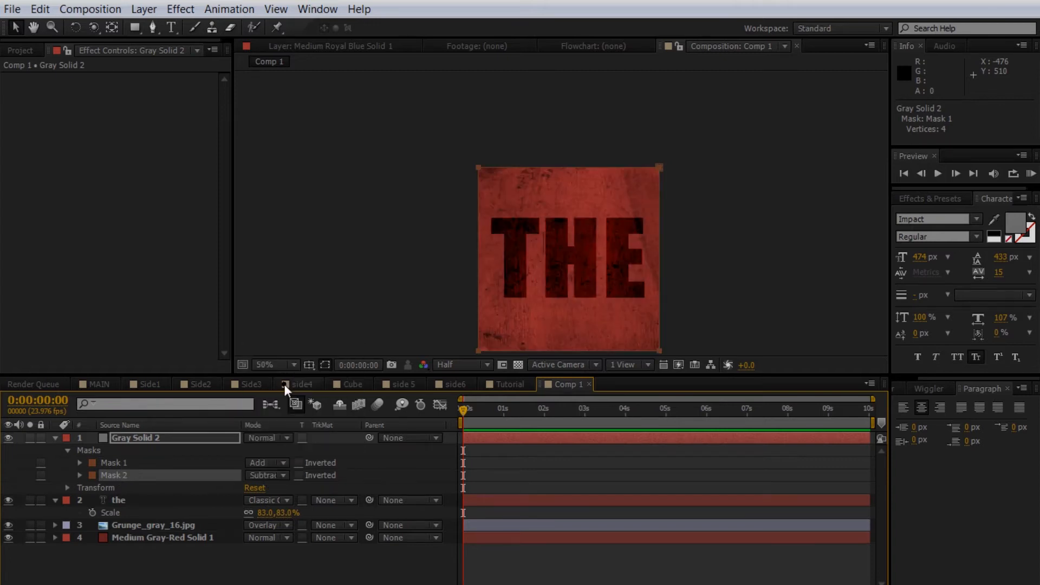
pyautogui.scroll(-2, 541, 255)
pyautogui.moveTo(570, 261); pyautogui.dragTo(556, 229)
pyautogui.scroll(3, 556, 229)
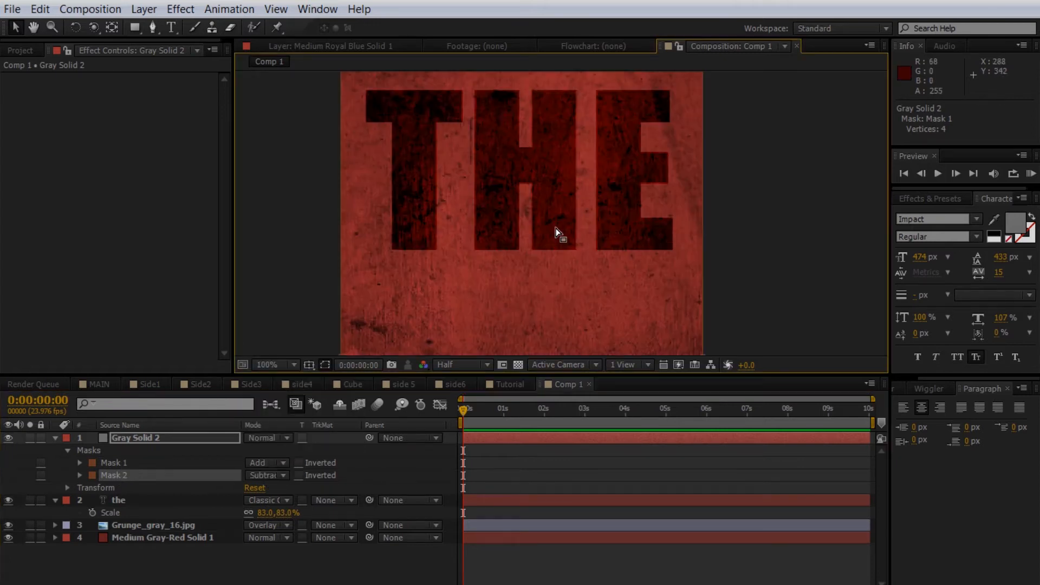
pyautogui.scroll(-1, 556, 229)
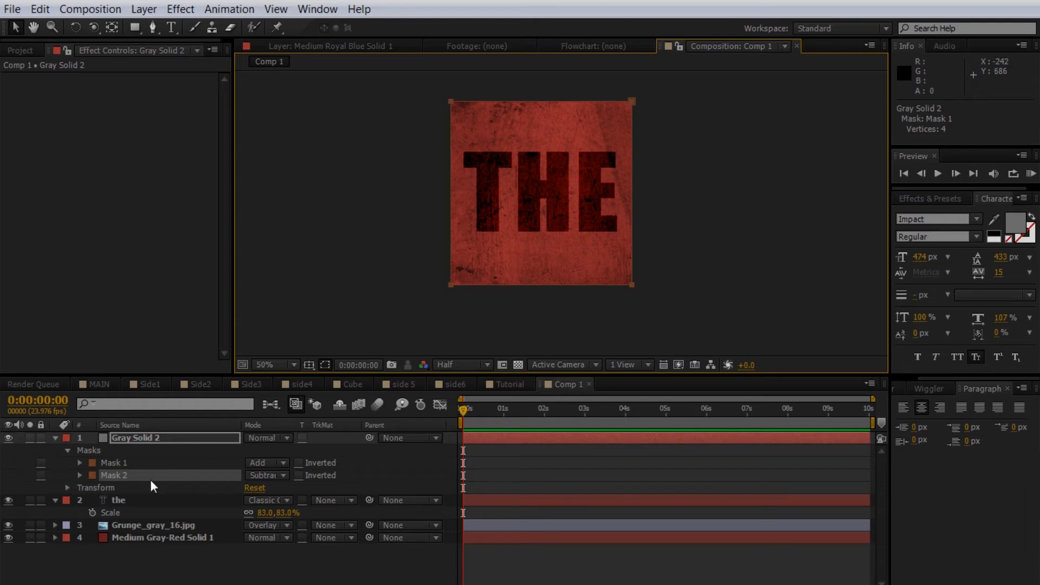
# - Set the Mask Feather of the gray solid's subtracting mask to 61 pixels and check the softened edge up close
pyautogui.press('m')
pyautogui.press('m')
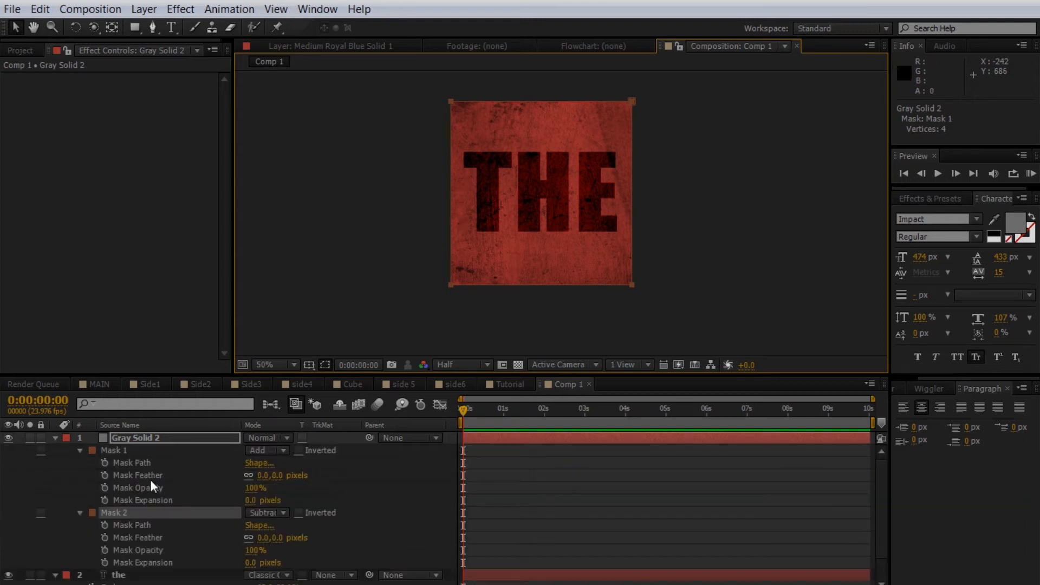
pyautogui.click(145, 535)
pyautogui.moveTo(262, 537); pyautogui.dragTo(306, 536)
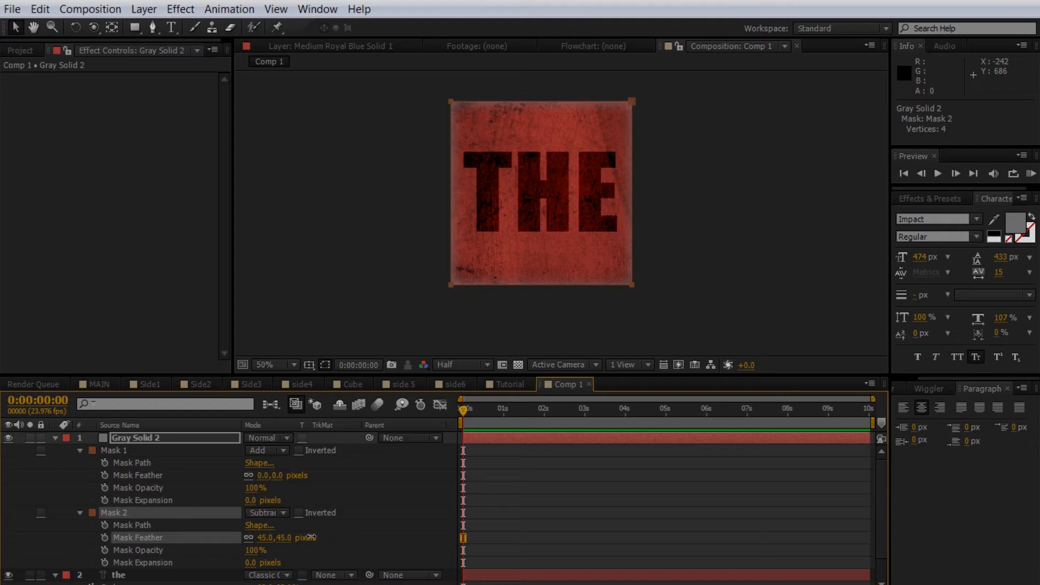
pyautogui.scroll(4, 471, 307)
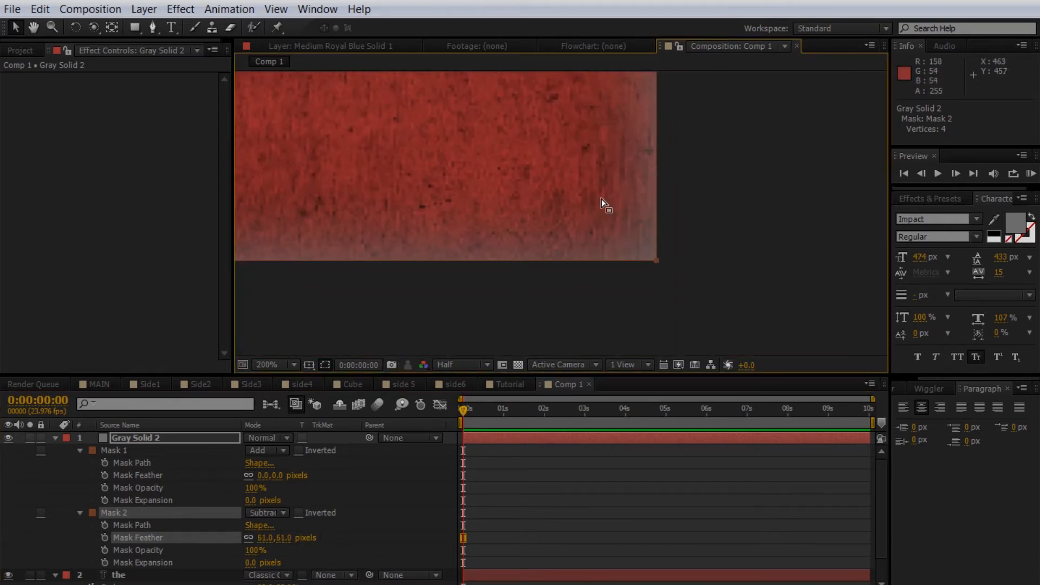
pyautogui.scroll(-4, 584, 209)
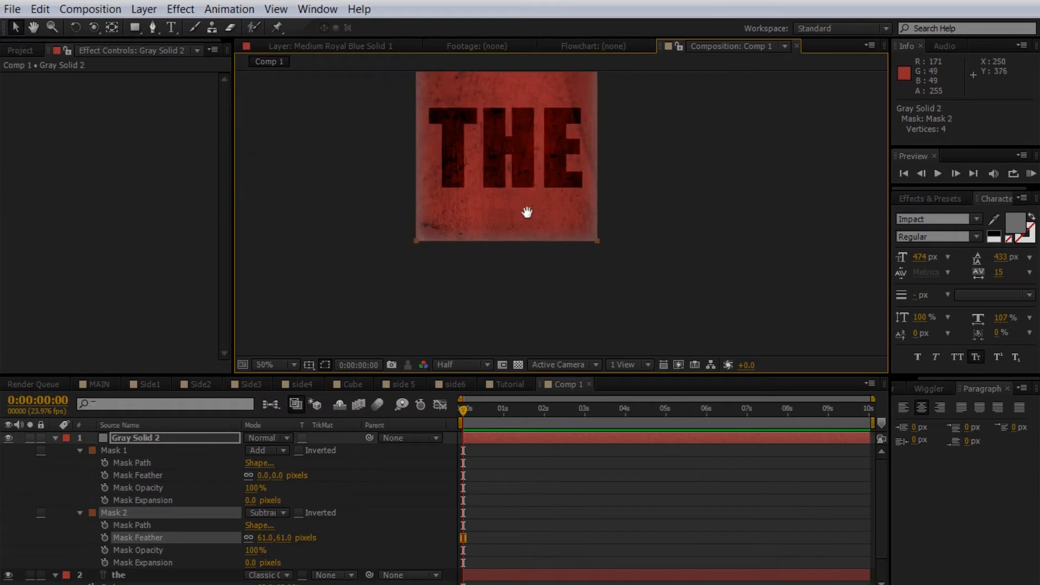
# - Set the gray solid's blending mode to Classic Color Burn, collapse the layer properties and check the burned edges
pyautogui.click(275, 437)
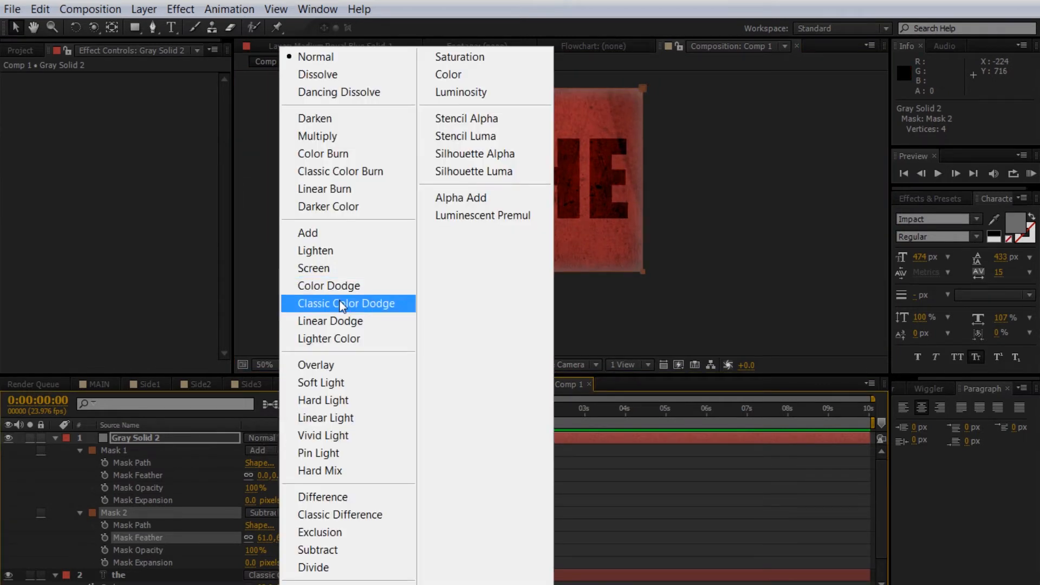
pyautogui.click(347, 171)
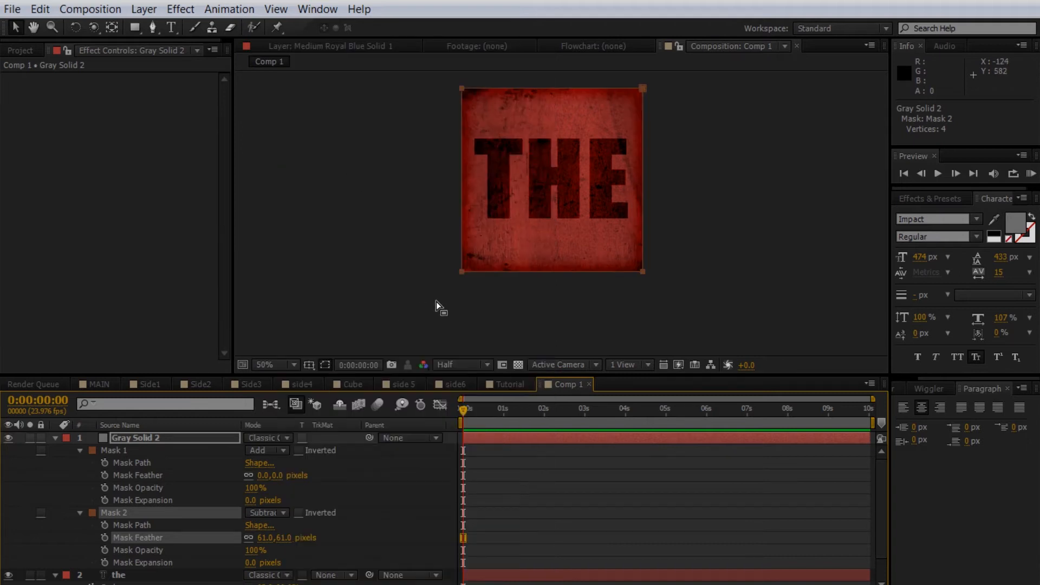
pyautogui.click(54, 437)
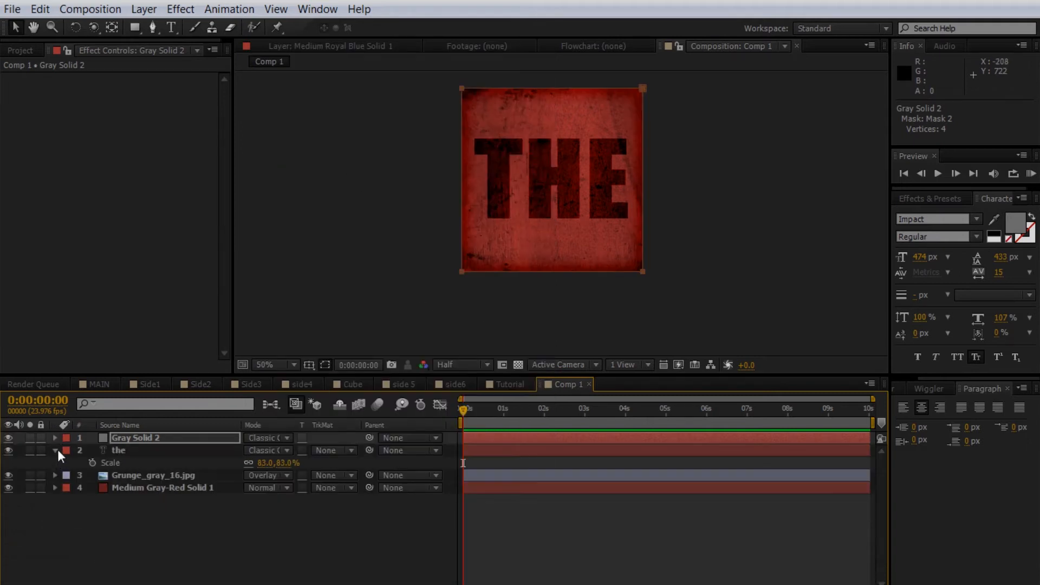
pyautogui.click(56, 450)
pyautogui.click(95, 515)
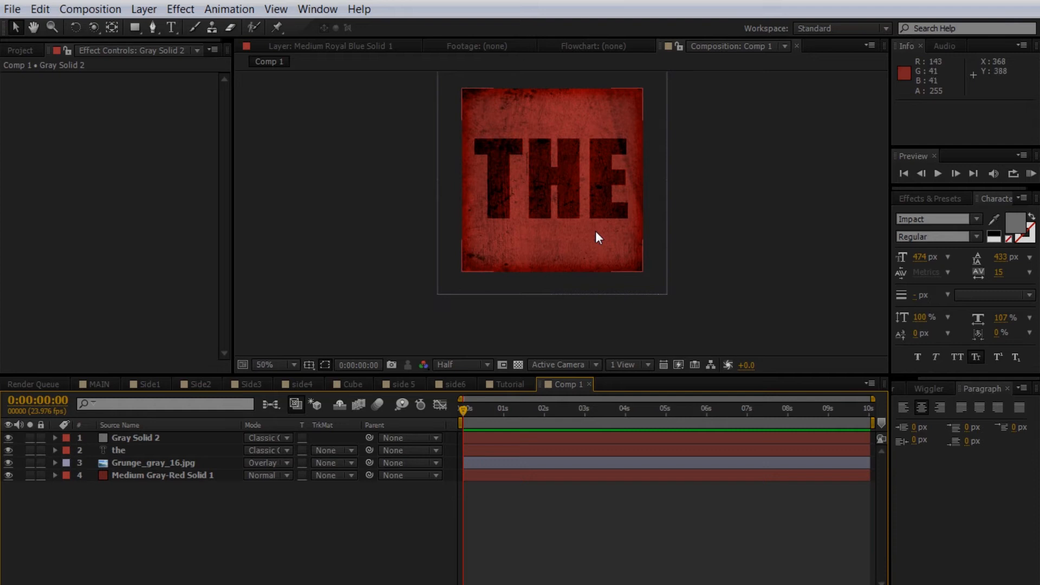
pyautogui.press(',')
pyautogui.press('.')
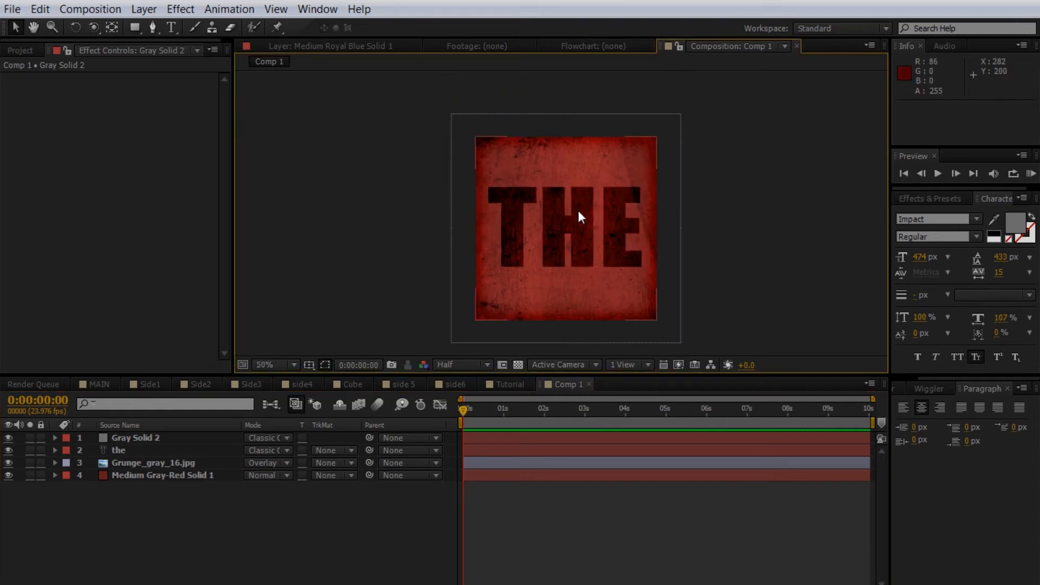
pyautogui.press(',')
pyautogui.press('.')
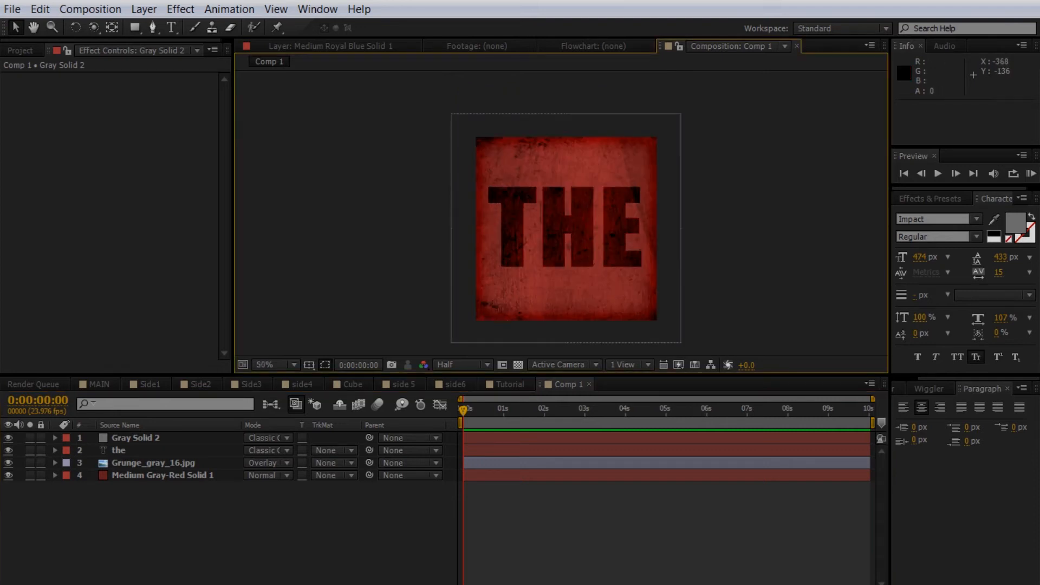
# - Rename the finished THE face composition as Side_1
pyautogui.click(90, 11)
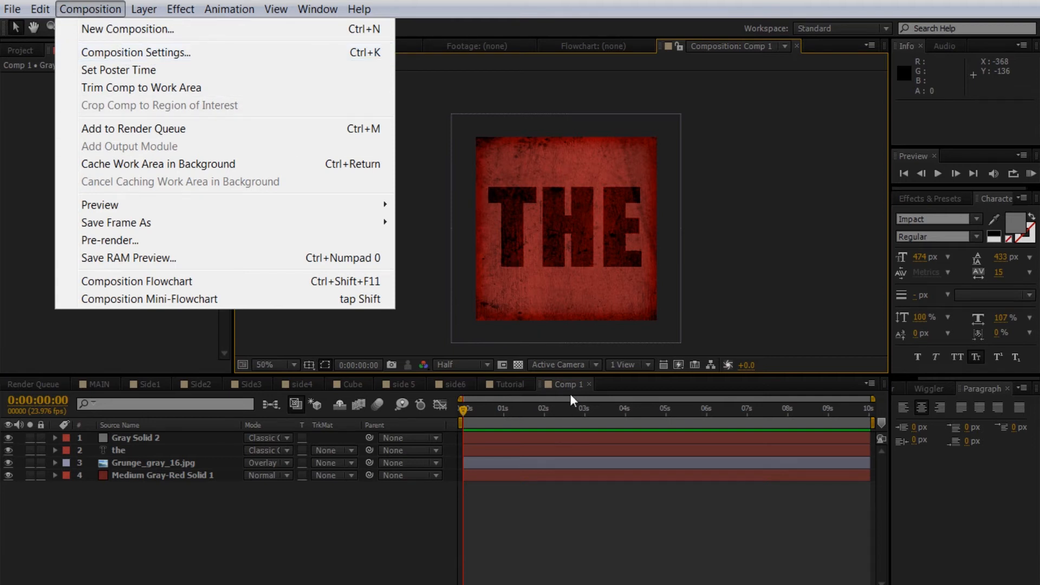
pyautogui.click(154, 53)
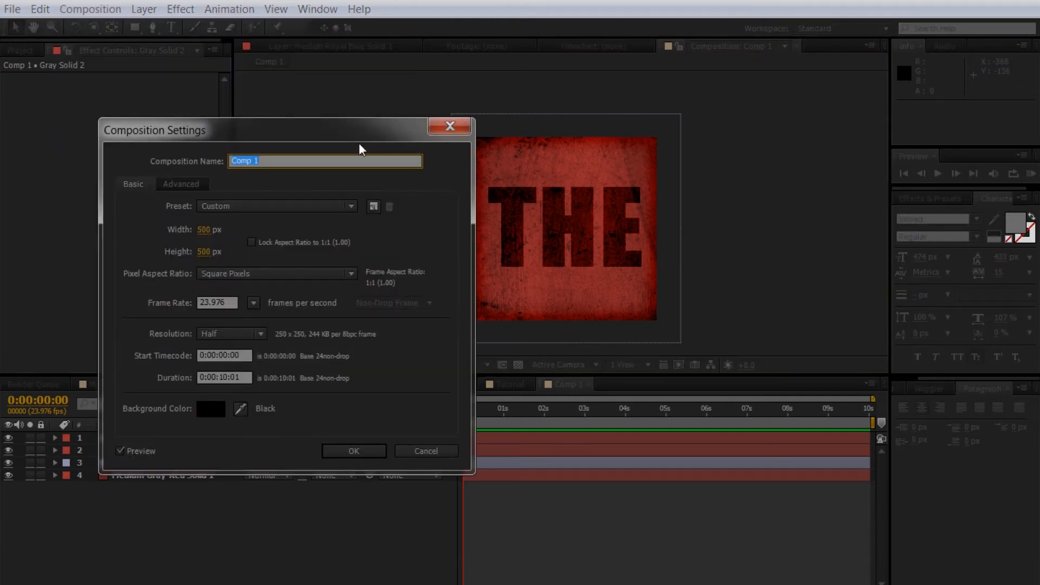
pyautogui.write('S')
pyautogui.click(353, 450)
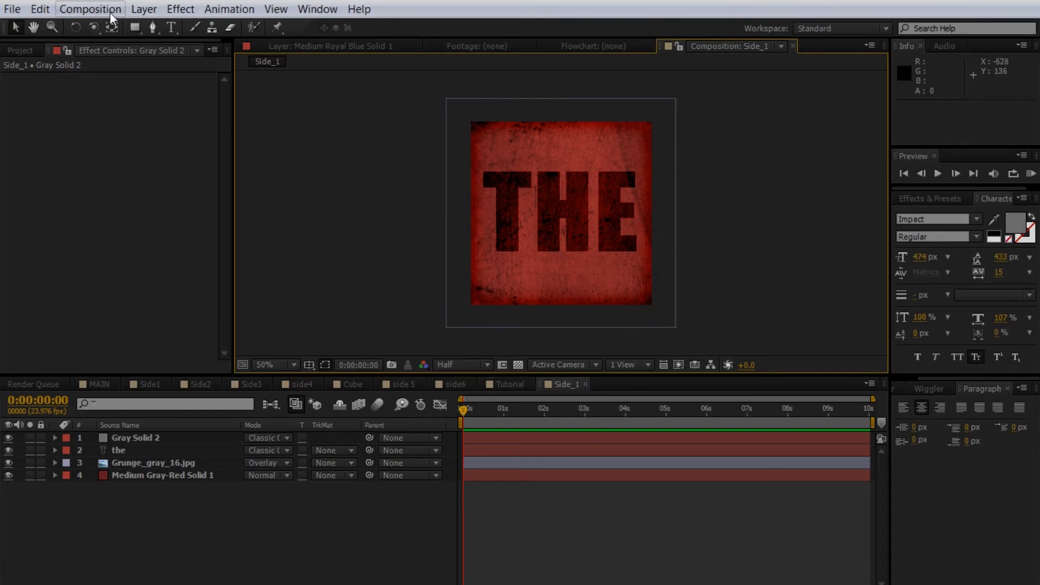
# - Create a new 500 x 500 px composition named Side_2
pyautogui.click(90, 9)
pyautogui.click(130, 28)
pyautogui.write('Side_2')
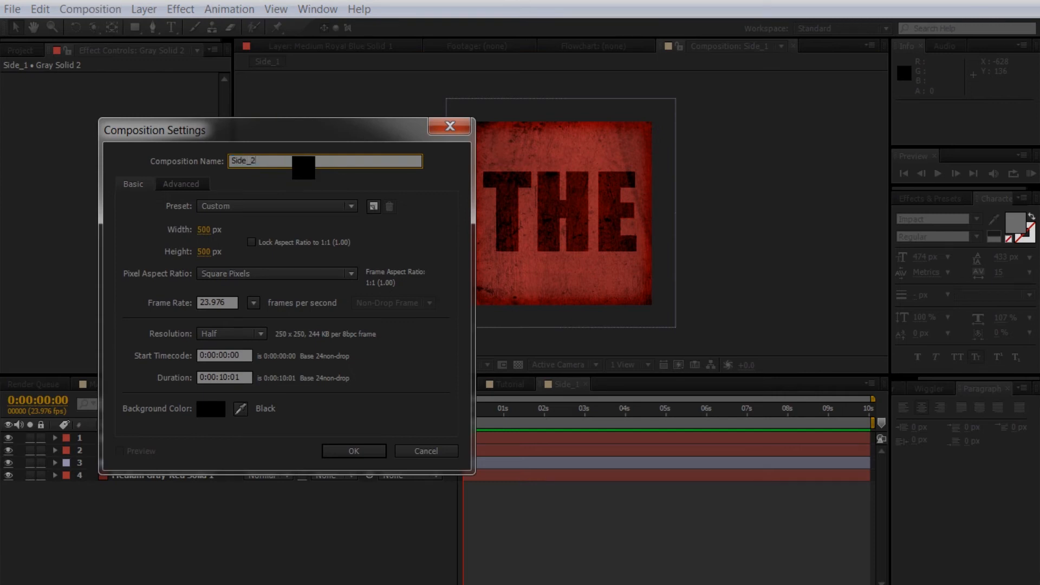
pyautogui.click(365, 454)
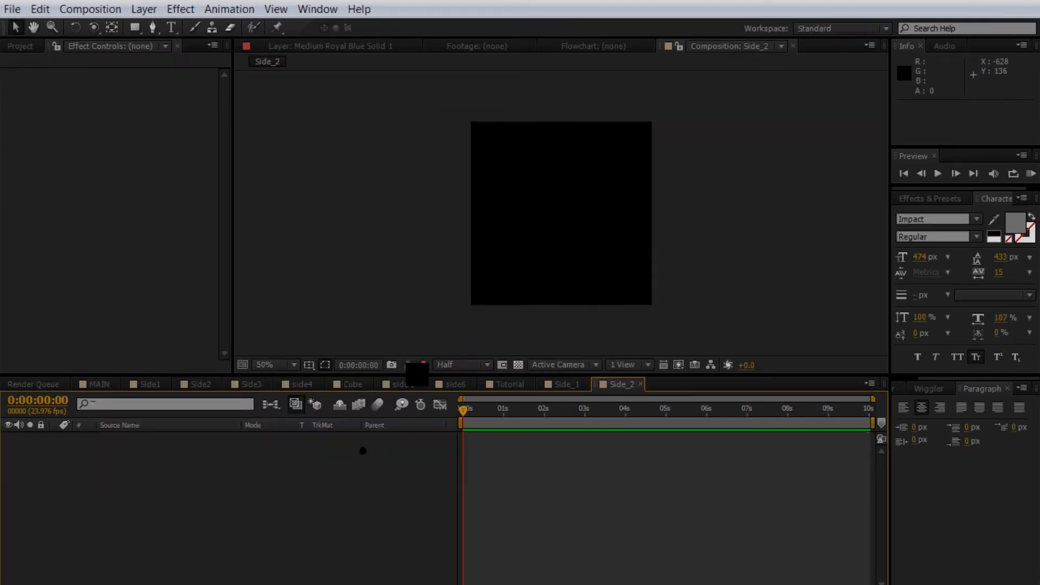
# - Copy all four Side_1 layers, selected from the top layer down, into Side_2, and undo the paste
pyautogui.click(566, 384)
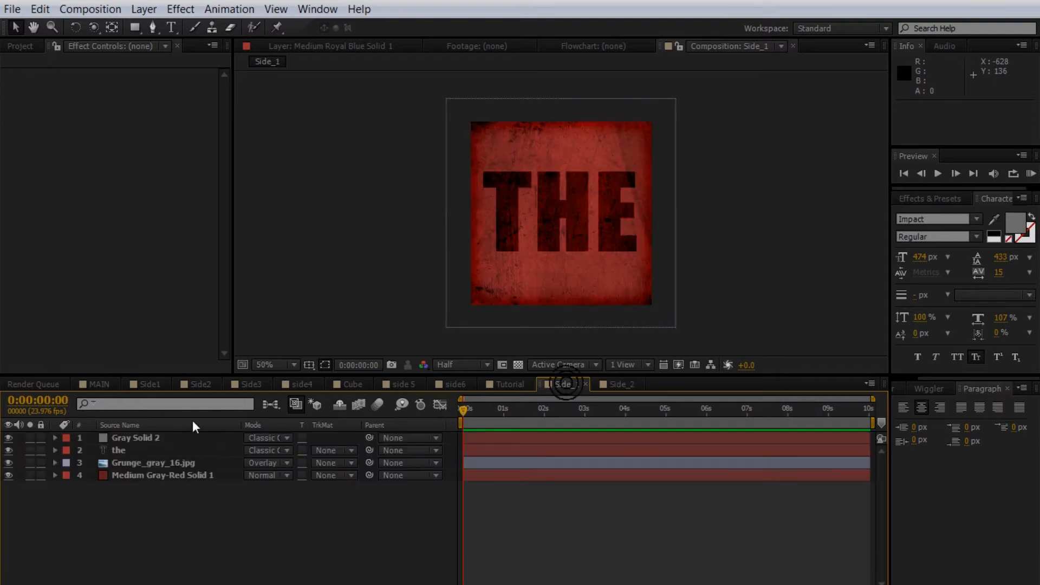
pyautogui.click(134, 437)
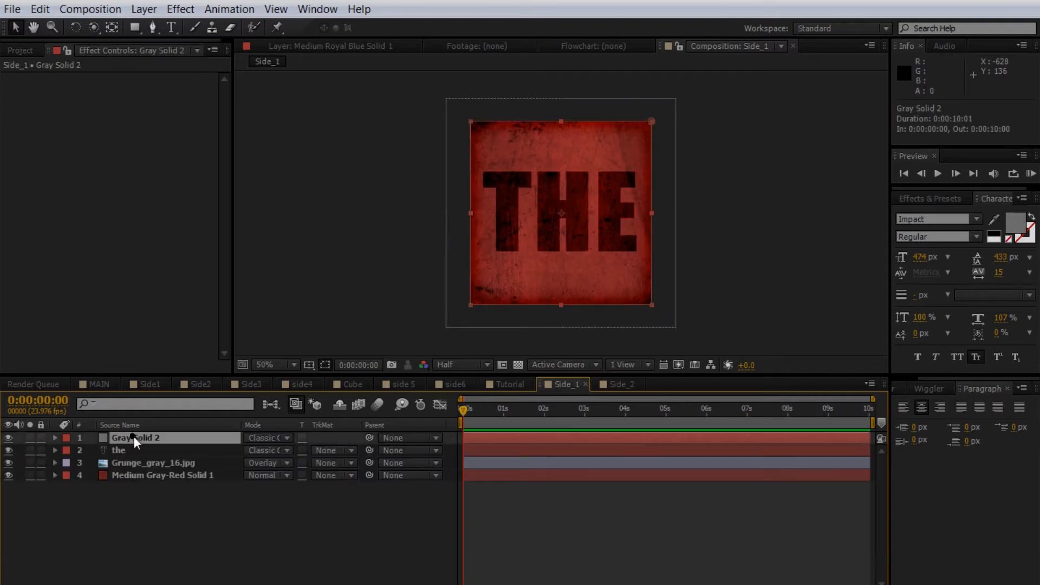
pyautogui.keyDown('shift'); pyautogui.click(152, 473); pyautogui.keyUp('shift')
pyautogui.hotkey('ctrl', 'c')
pyautogui.click(40, 9)
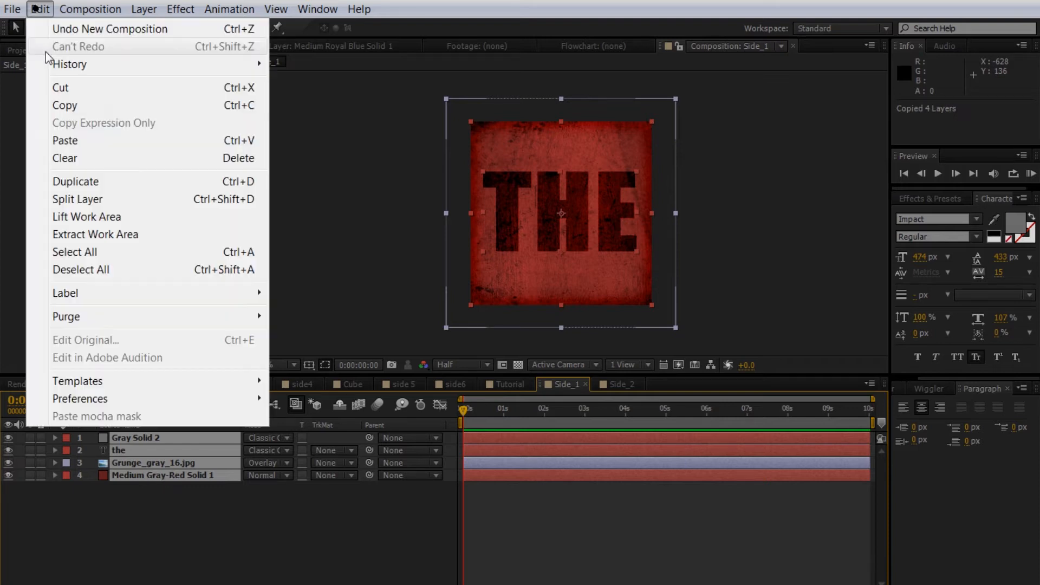
pyautogui.click(76, 110)
pyautogui.click(614, 382)
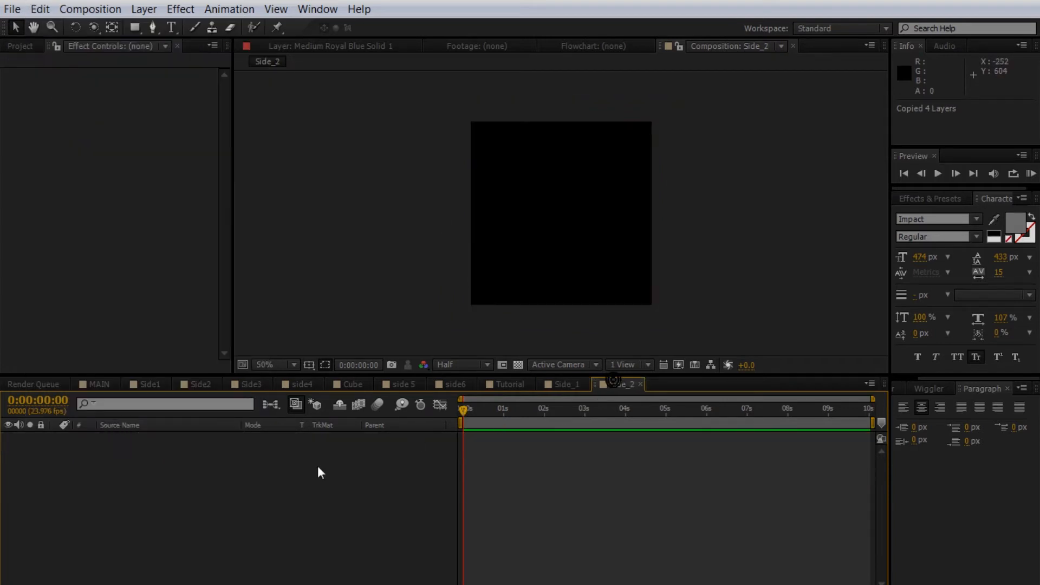
pyautogui.hotkey('ctrl', 'v')
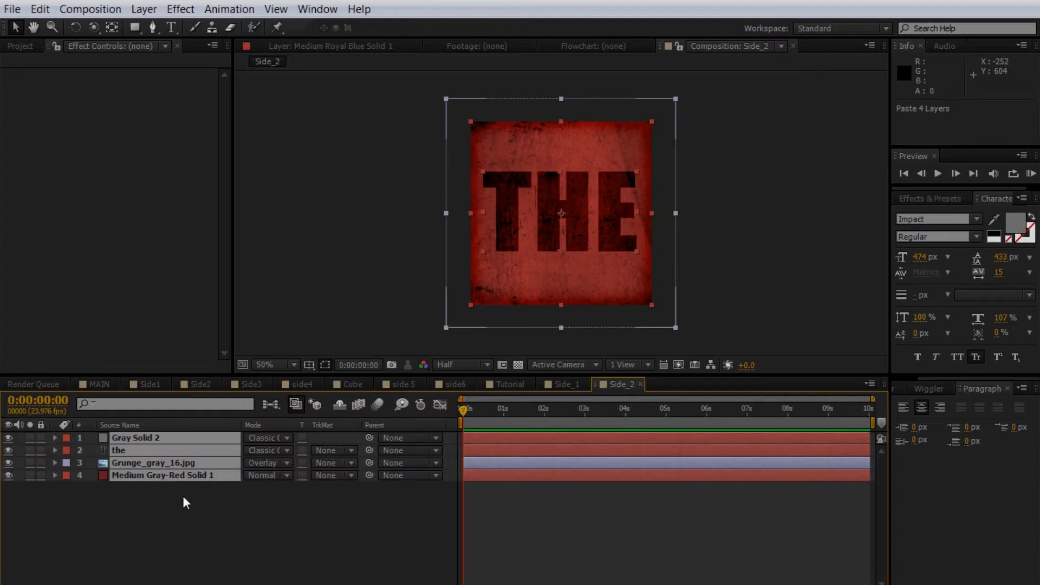
pyautogui.click(201, 508)
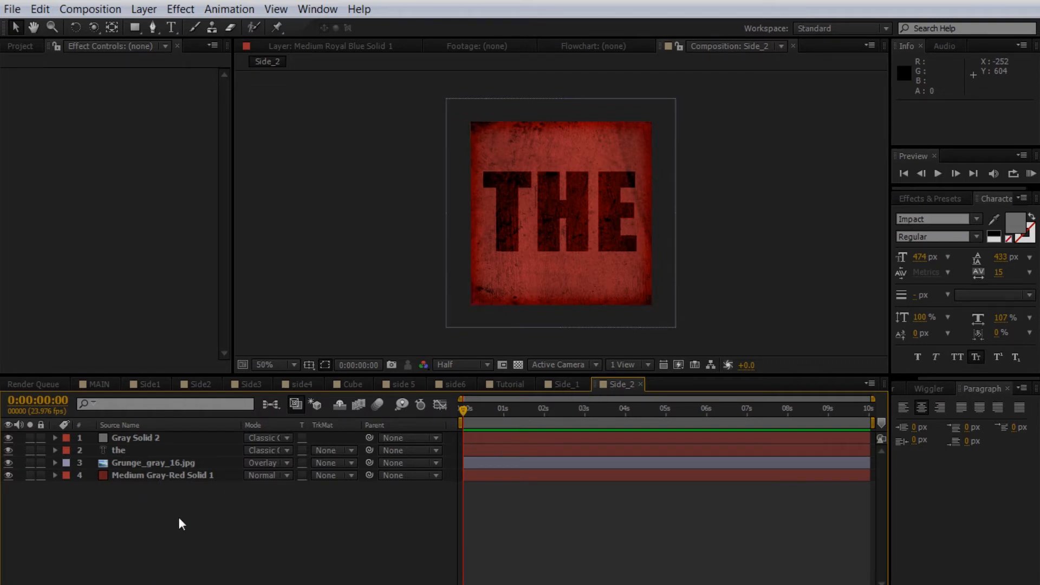
pyautogui.hotkey('ctrl', 'z')
# - Try copying the four Side_1 layers into Side_2 after selecting them from the bottom layer up, and undo the paste
pyautogui.click(568, 384)
pyautogui.click(194, 518)
pyautogui.click(128, 475)
pyautogui.keyDown('shift'); pyautogui.click(135, 436); pyautogui.keyUp('shift')
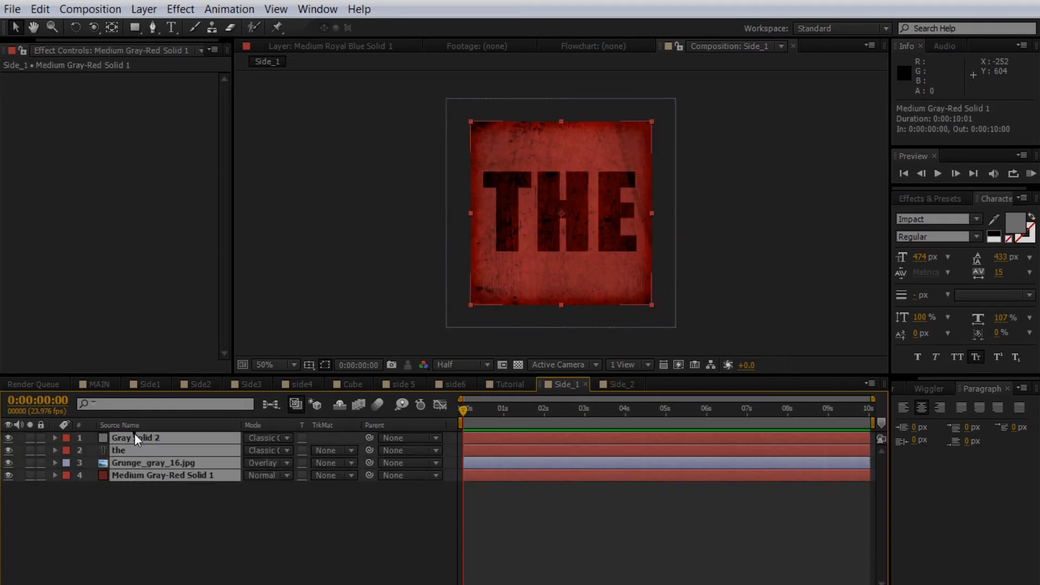
pyautogui.hotkey('ctrl', 'c')
pyautogui.click(629, 385)
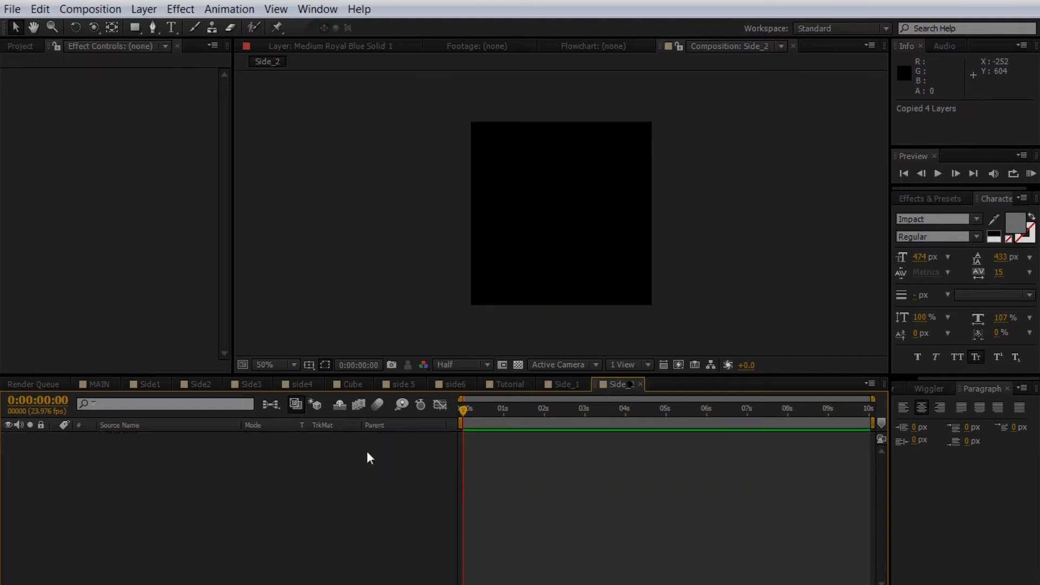
pyautogui.hotkey('ctrl', 'v')
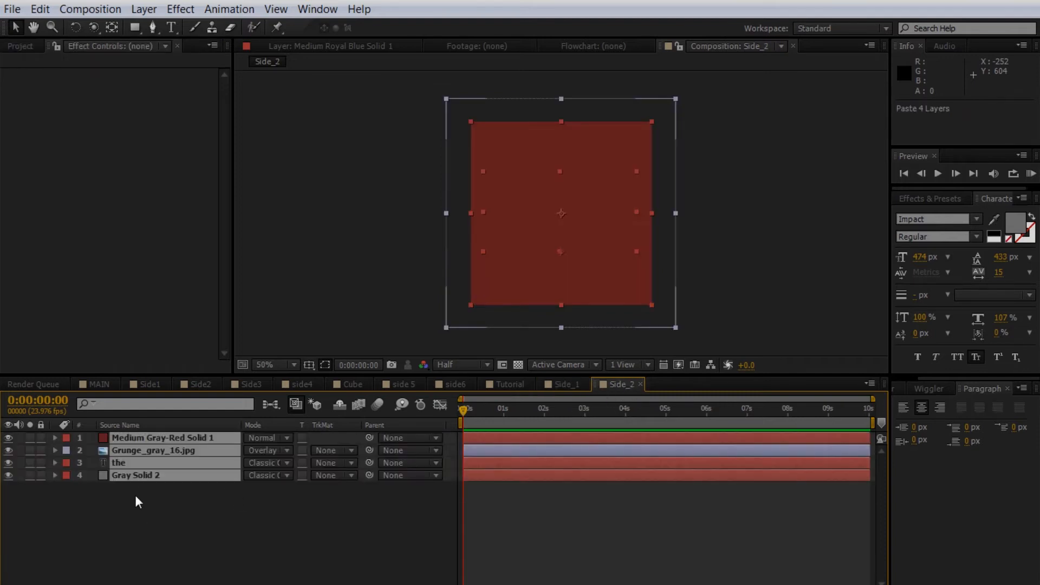
pyautogui.hotkey('ctrl', 'z')
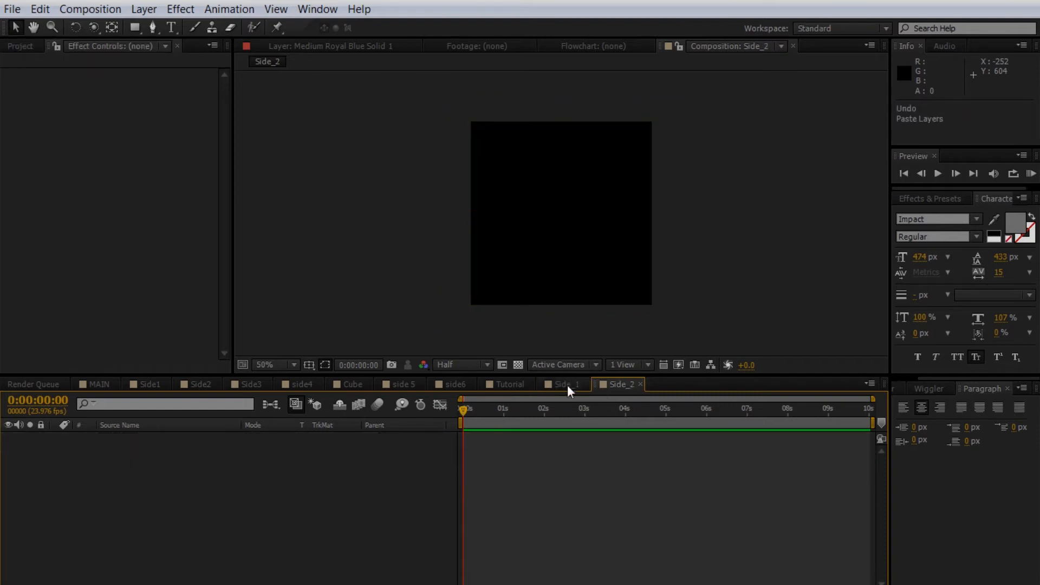
# - Copy the four Side_1 layers, selected from Gray Solid 2 down to Medium Gray-Red Solid 1, into Side_2
pyautogui.click(566, 384)
pyautogui.click(84, 505)
pyautogui.click(119, 425)
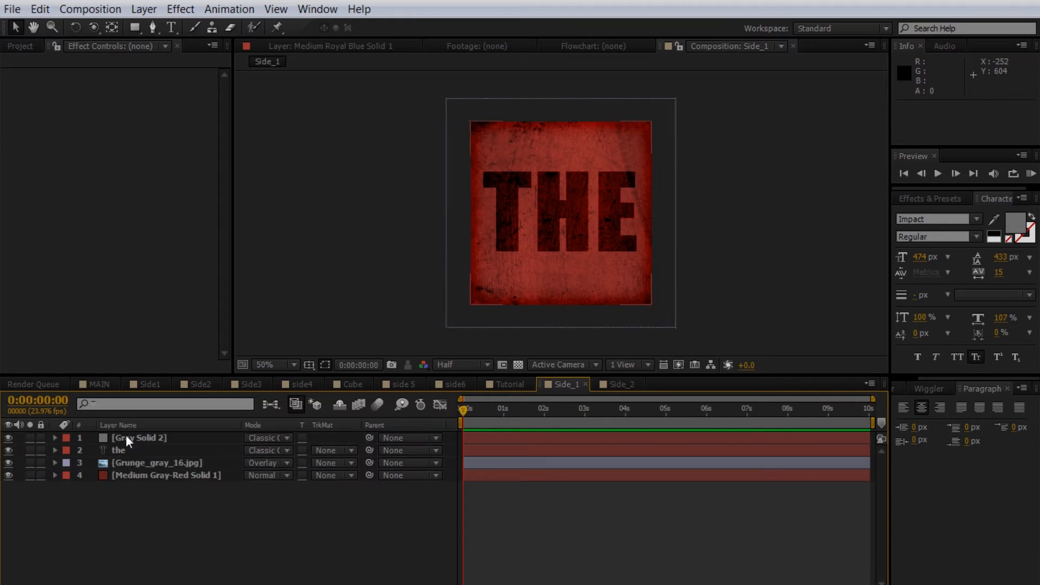
pyautogui.click(127, 436)
pyautogui.keyDown('shift'); pyautogui.click(136, 474); pyautogui.keyUp('shift')
pyautogui.hotkey('ctrl', 'c')
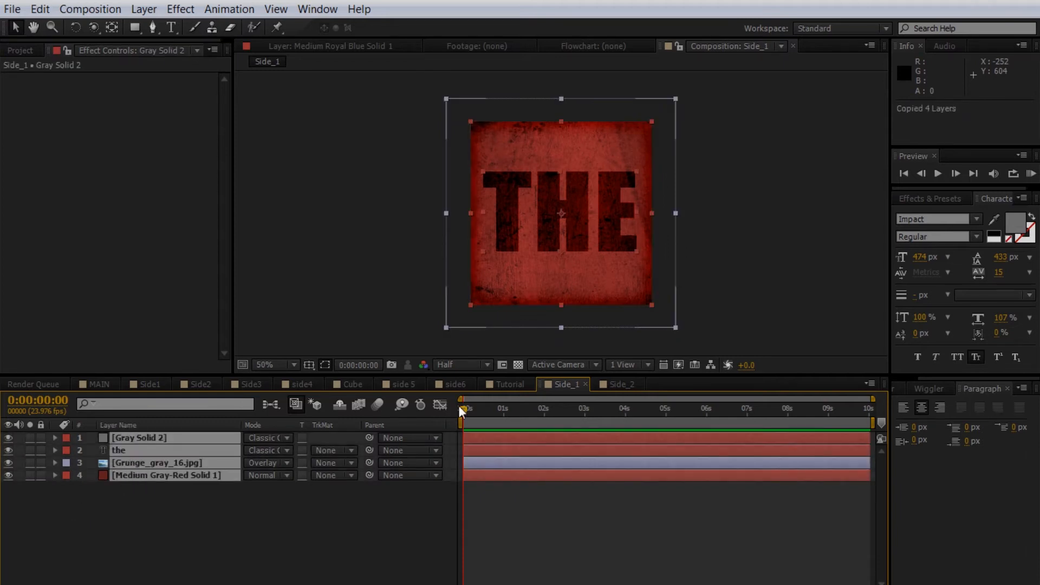
pyautogui.click(611, 386)
pyautogui.hotkey('ctrl', 'v')
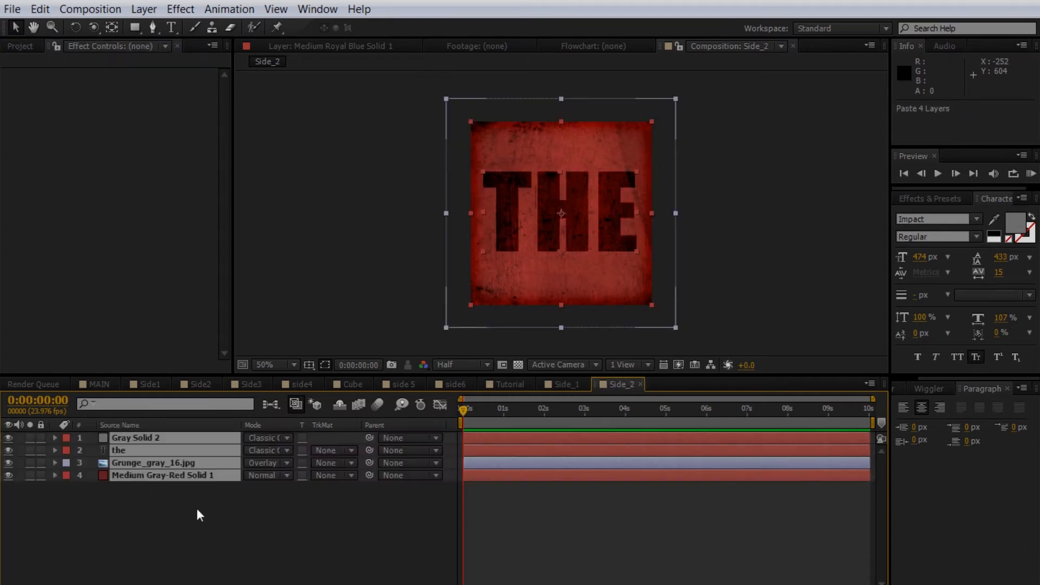
pyautogui.click(162, 536)
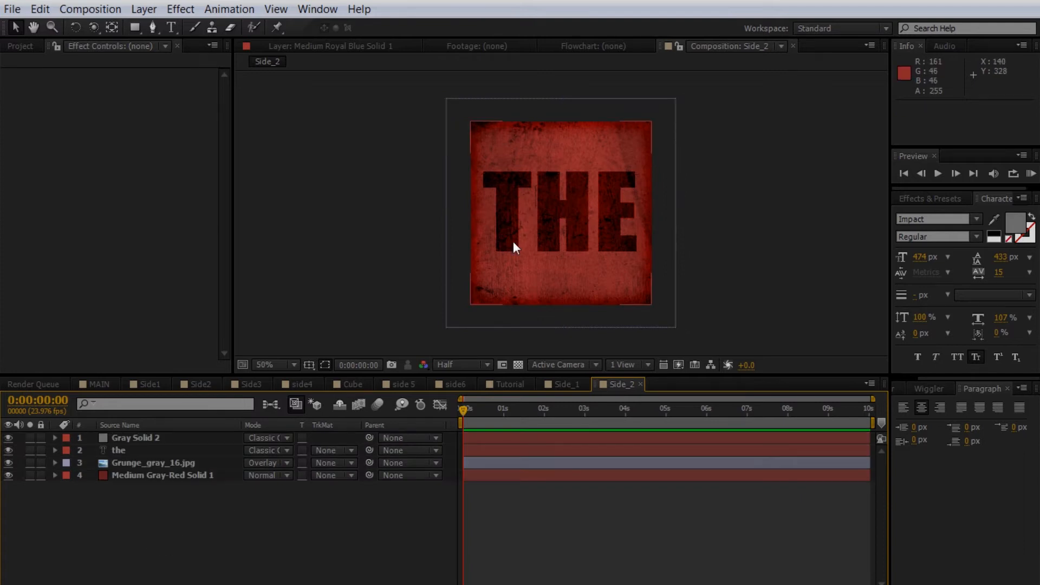
# - Replace the THE text in Side_2 with CUBE
pyautogui.click(119, 451)
pyautogui.doubleClick(524, 233)
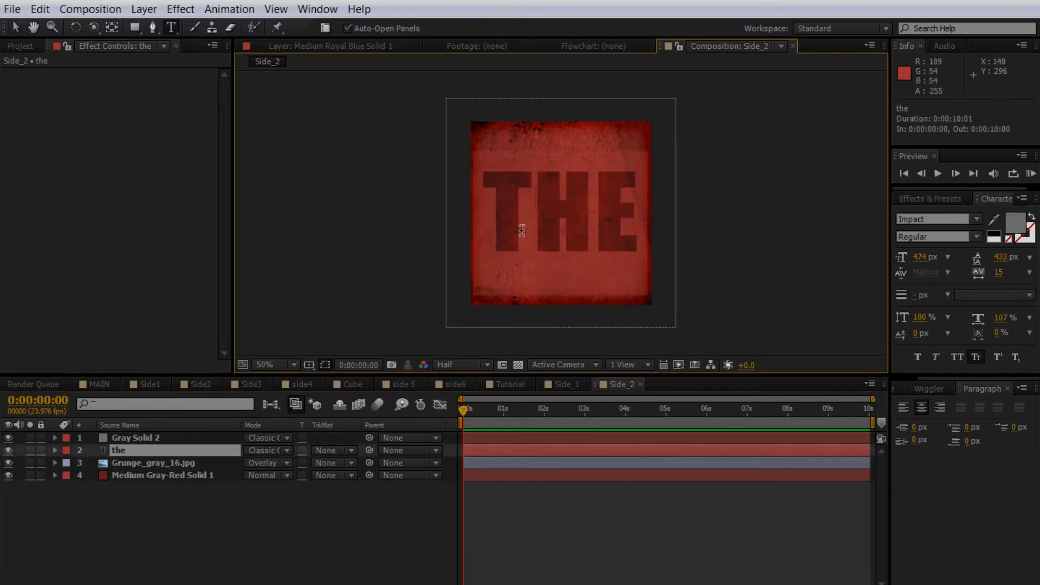
pyautogui.write('CUV')
pyautogui.press('BackSpace')
pyautogui.write('BI')
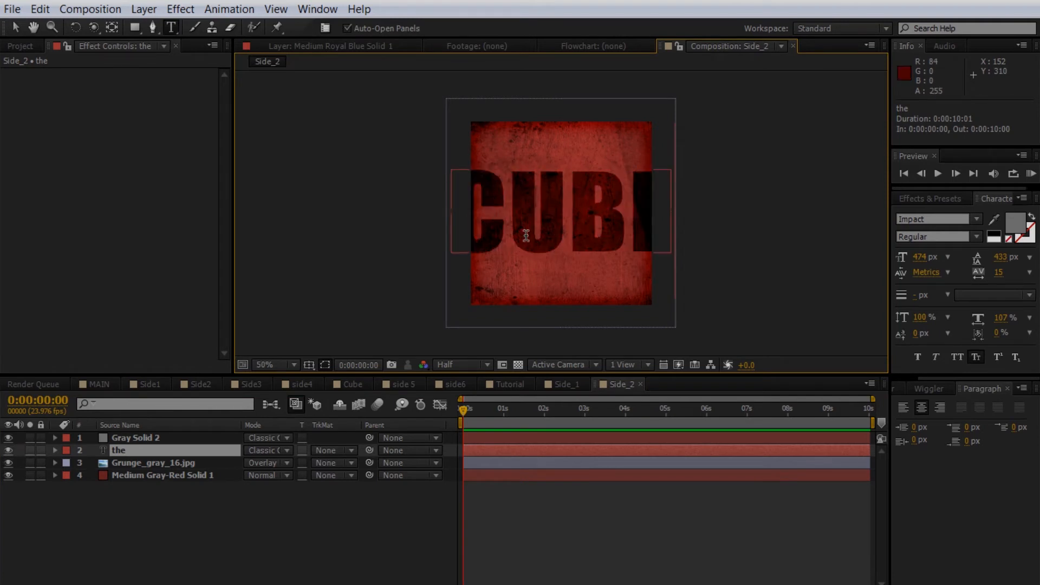
pyautogui.click(194, 519)
# - Scale the CUBE text down until the whole word fits within the red face
pyautogui.click(118, 449)
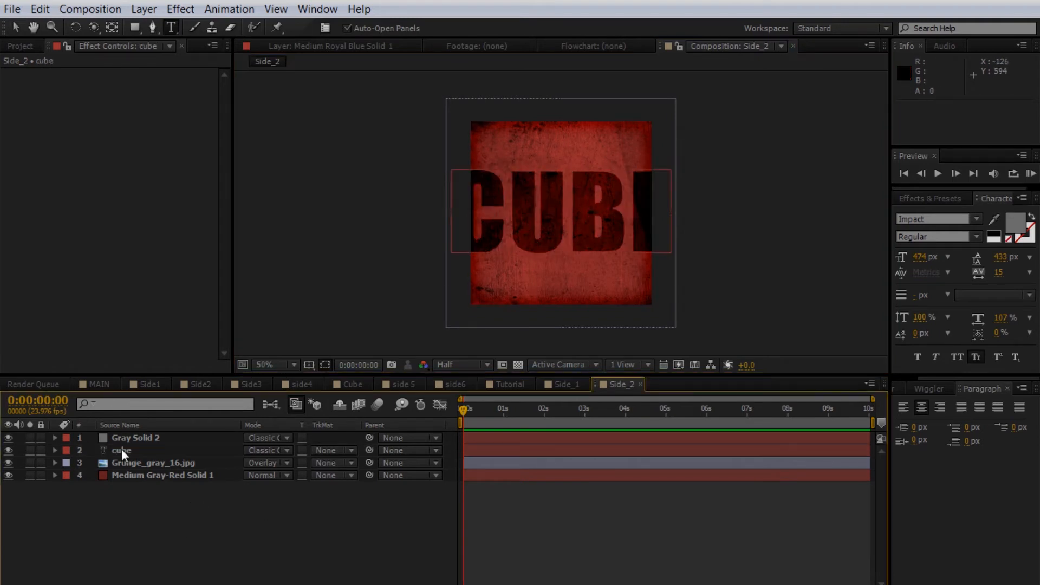
pyautogui.press('s')
pyautogui.moveTo(286, 464); pyautogui.dragTo(276, 465)
# - Set the CUBE text's rotation to 90 degrees
pyautogui.press('r')
pyautogui.click(268, 463)
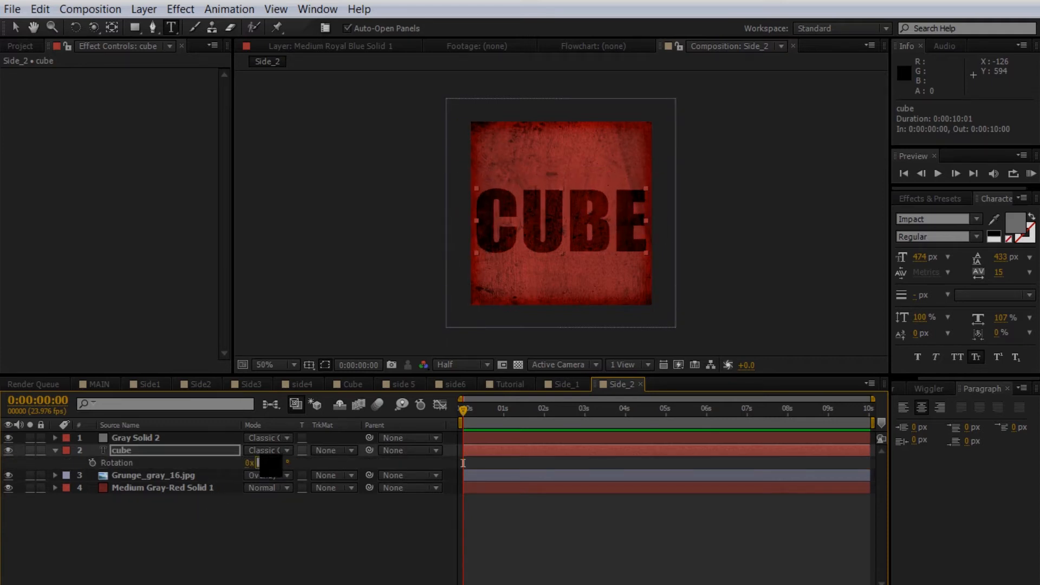
pyautogui.write('90')
pyautogui.press('Return')
# - Move the vertical CUBE text to the middle of the face, at about position 162, 244
pyautogui.press('v')
pyautogui.moveTo(580, 238); pyautogui.dragTo(568, 220)
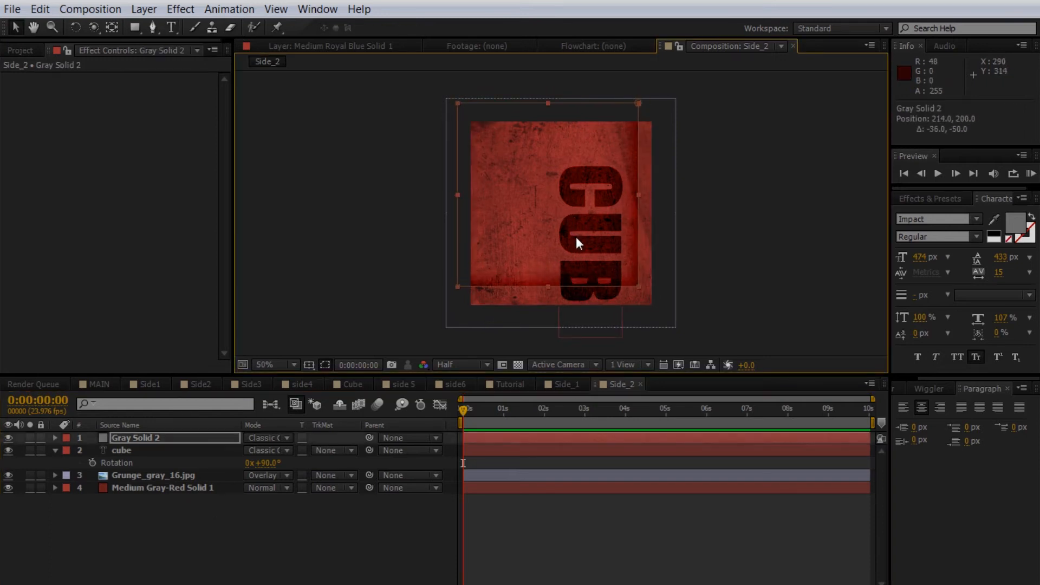
pyautogui.click(125, 450)
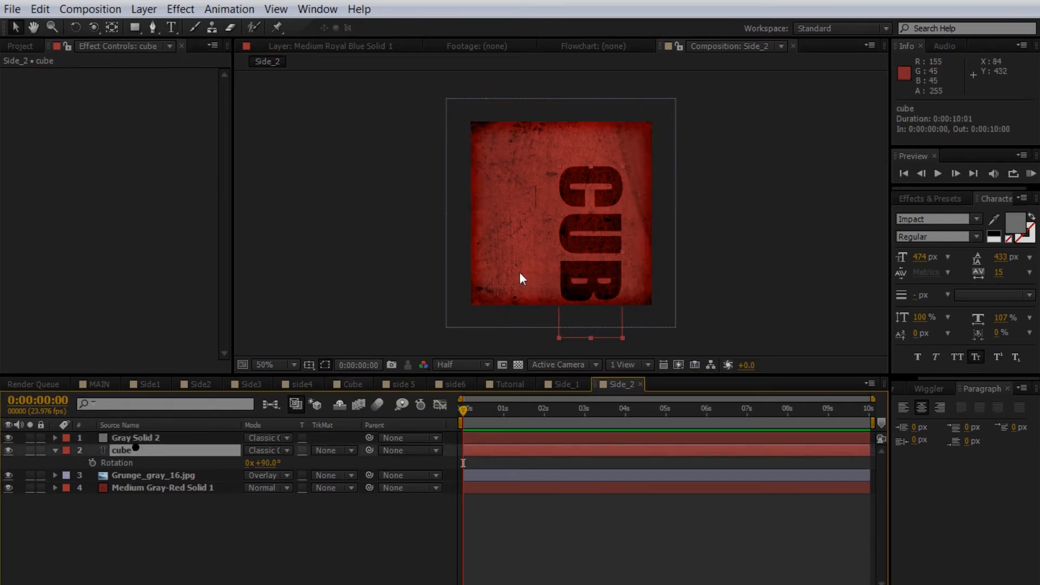
pyautogui.moveTo(607, 235); pyautogui.dragTo(582, 208)
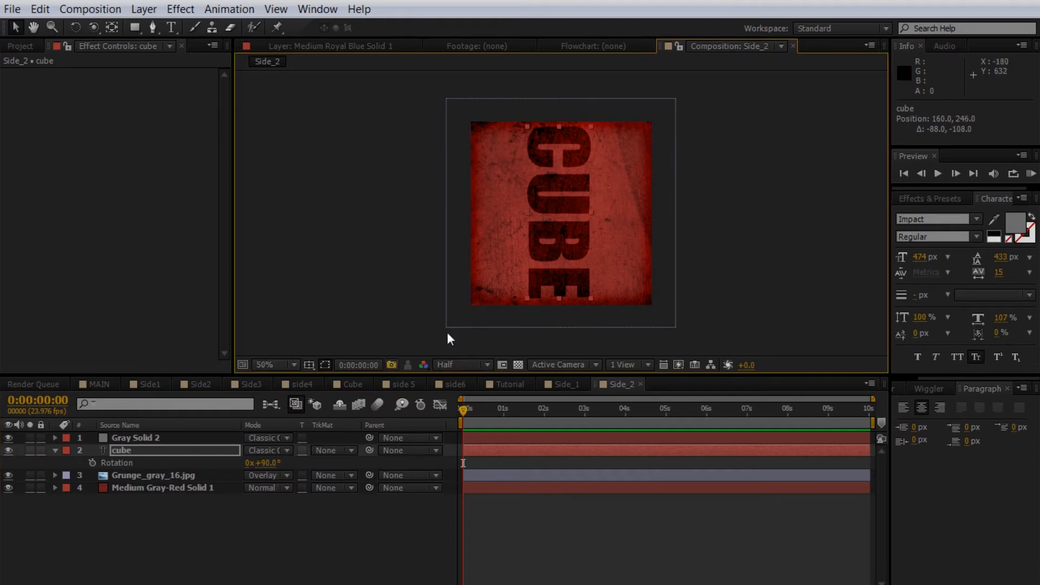
pyautogui.moveTo(554, 252); pyautogui.dragTo(556, 256)
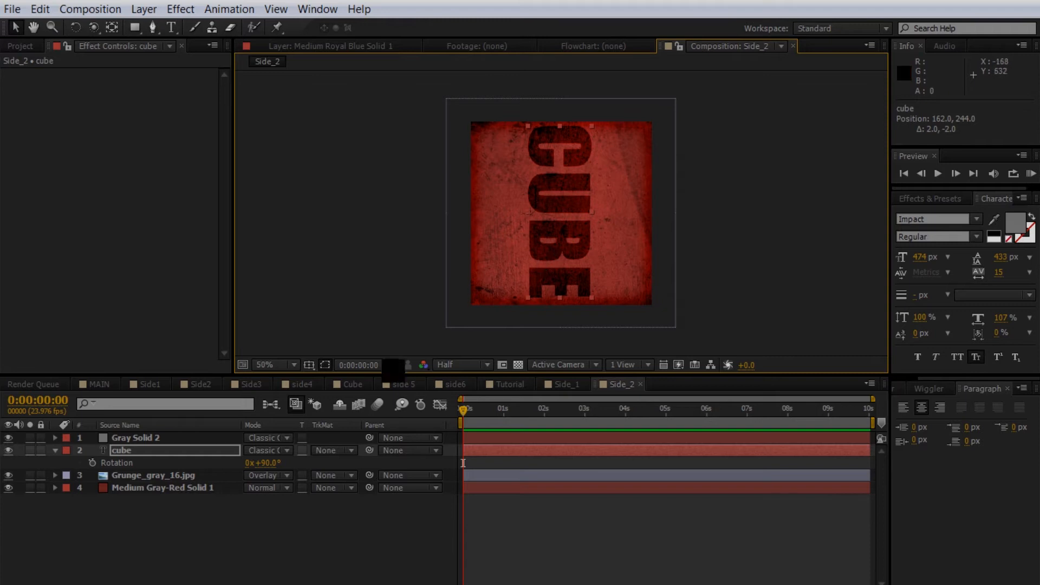
# - Set the CUBE text's rotation to 0 degrees and centre it on the face at about position 248, 334
pyautogui.click(268, 463)
pyautogui.write('0')
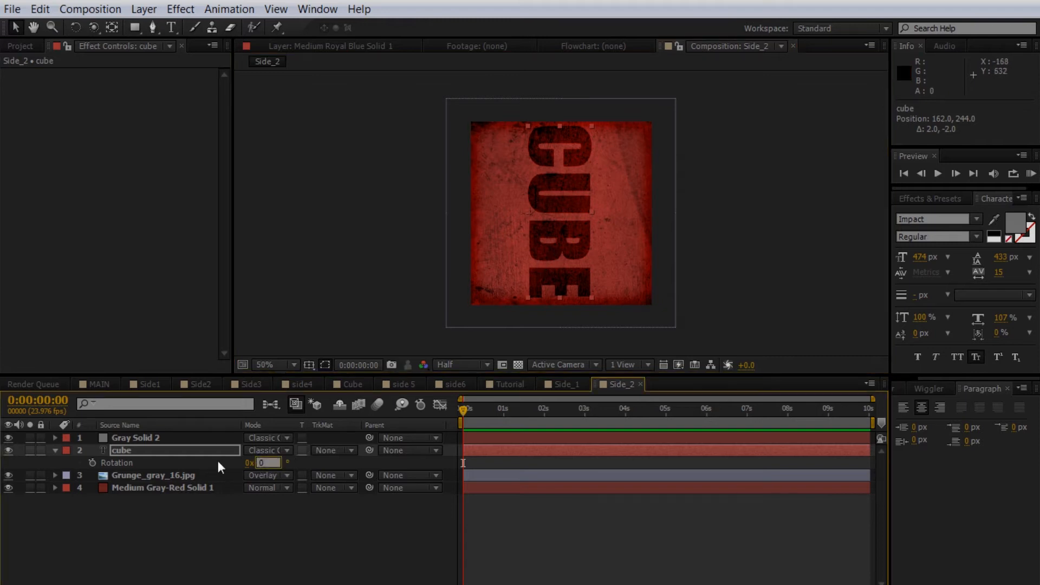
pyautogui.press('Return')
pyautogui.moveTo(563, 200); pyautogui.dragTo(574, 216)
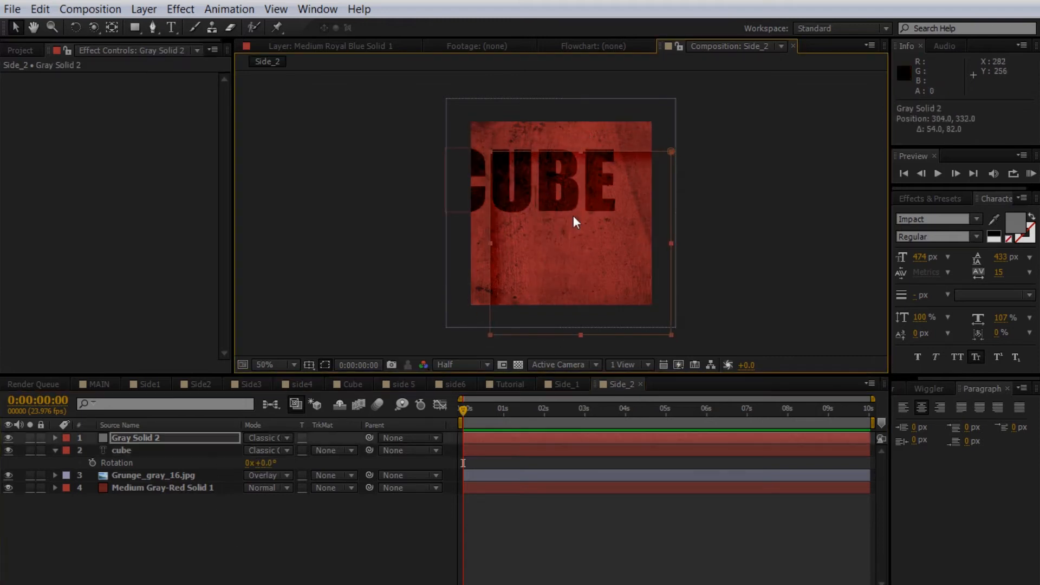
pyautogui.hotkey('ctrl', 'z')
pyautogui.click(116, 451)
pyautogui.moveTo(502, 176); pyautogui.dragTo(531, 208)
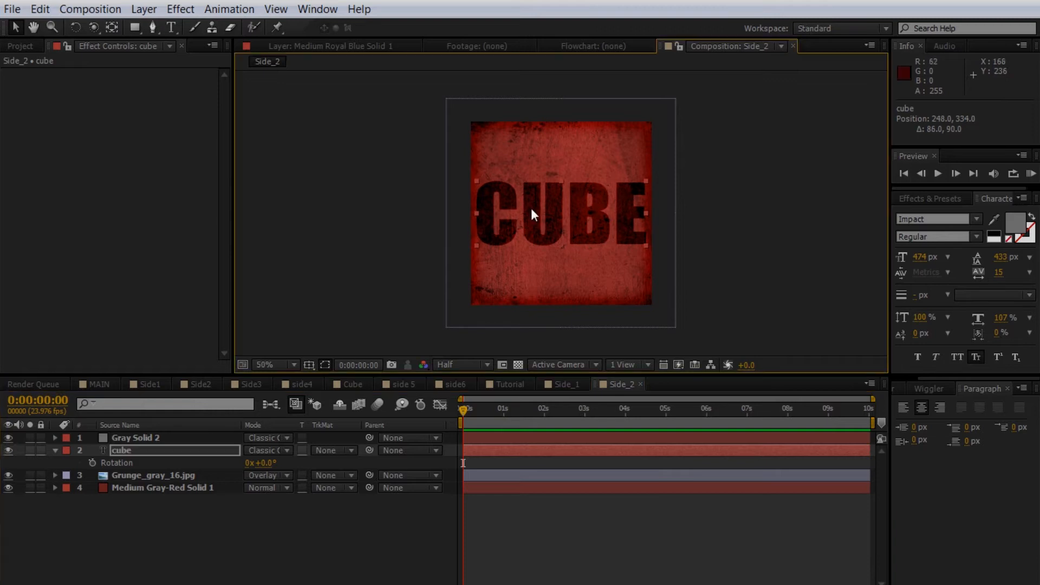
pyautogui.click(154, 537)
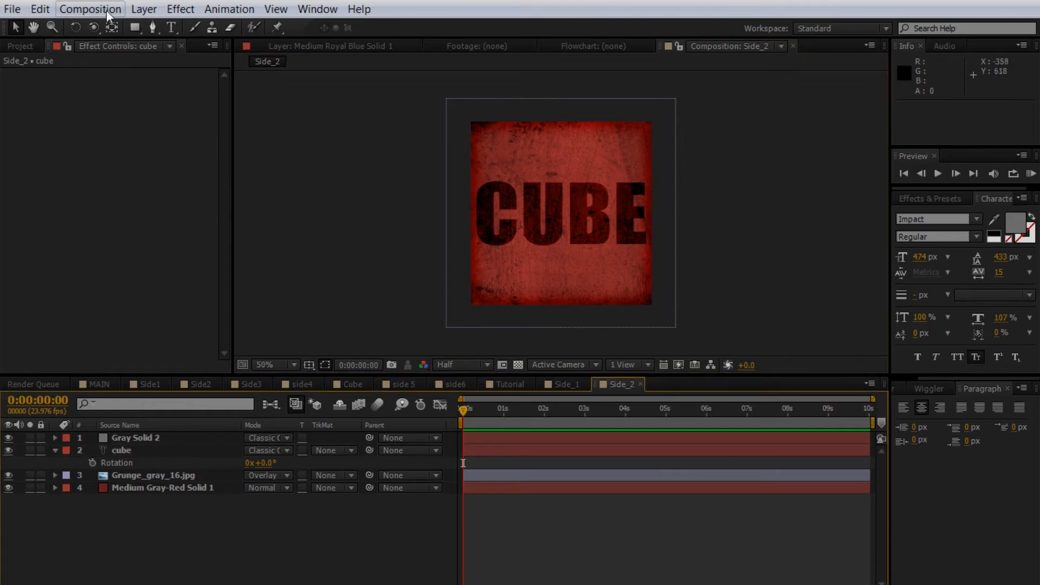
# - Create a new 500 x 500 px composition named Side_3
pyautogui.click(90, 9)
pyautogui.click(115, 33)
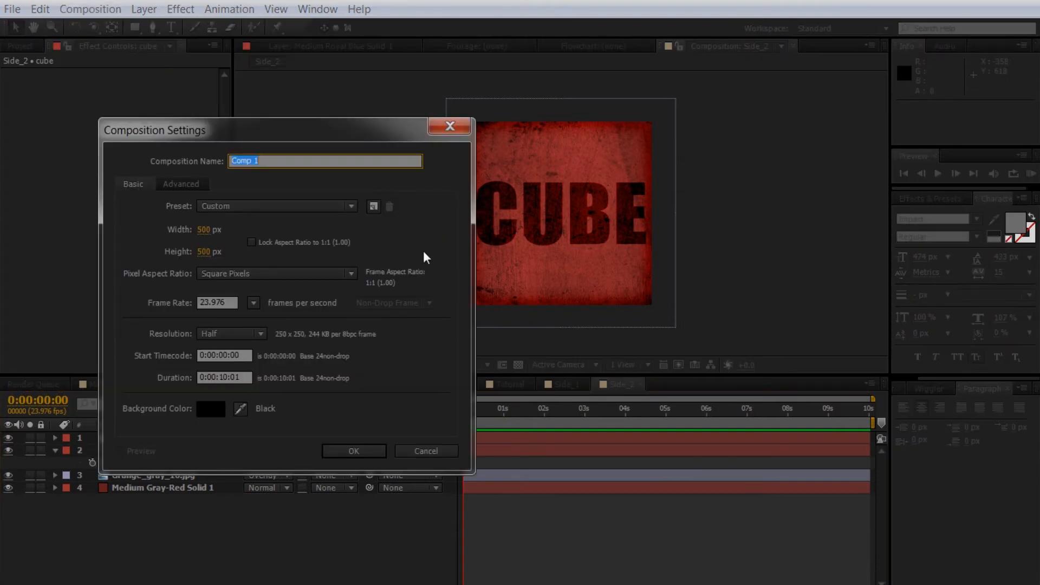
pyautogui.write('Side_3')
pyautogui.click(345, 456)
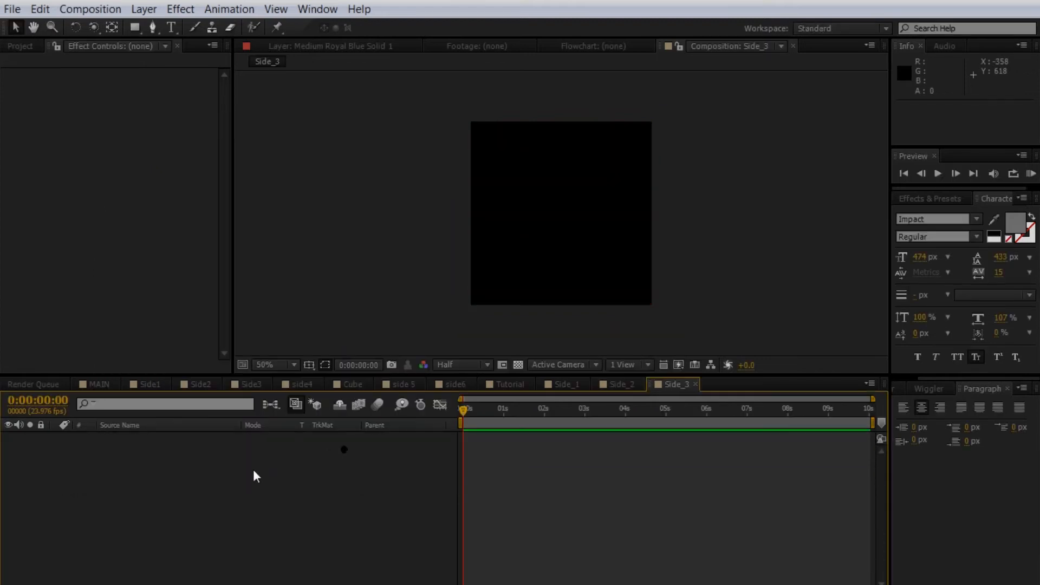
# - Paste the four copied face layers into Side_3
pyautogui.hotkey('ctrl', 'v')
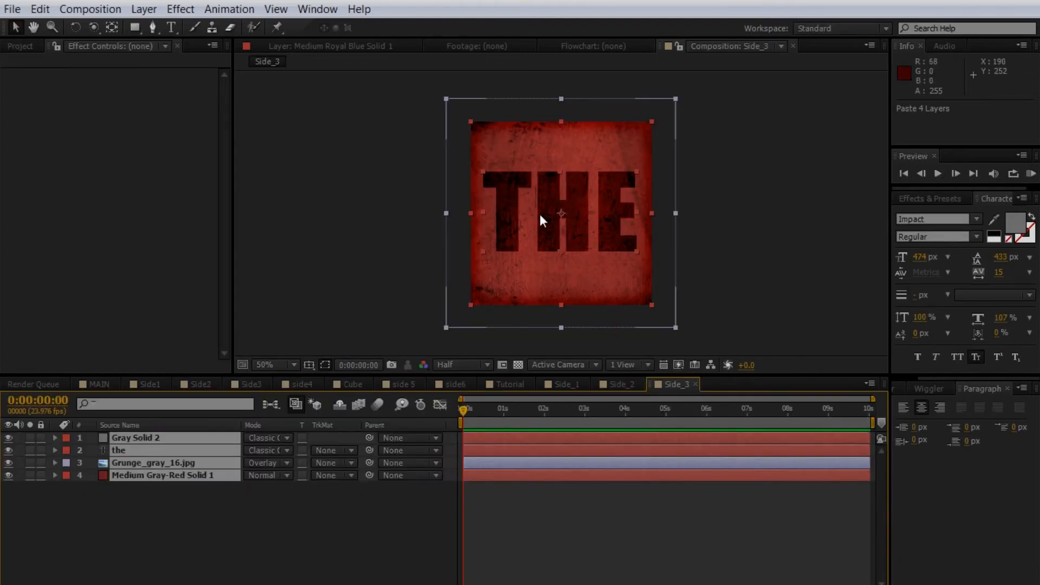
pyautogui.click(129, 517)
pyautogui.click(124, 440)
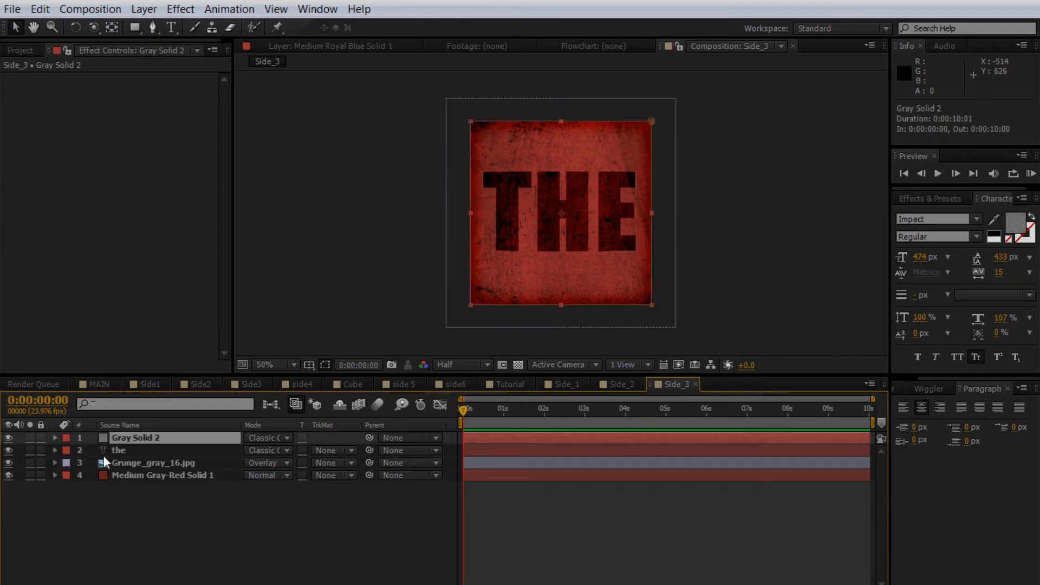
# - Replace the word THE in Side_3's text layer with PART
pyautogui.click(108, 452)
pyautogui.doubleClick(545, 197)
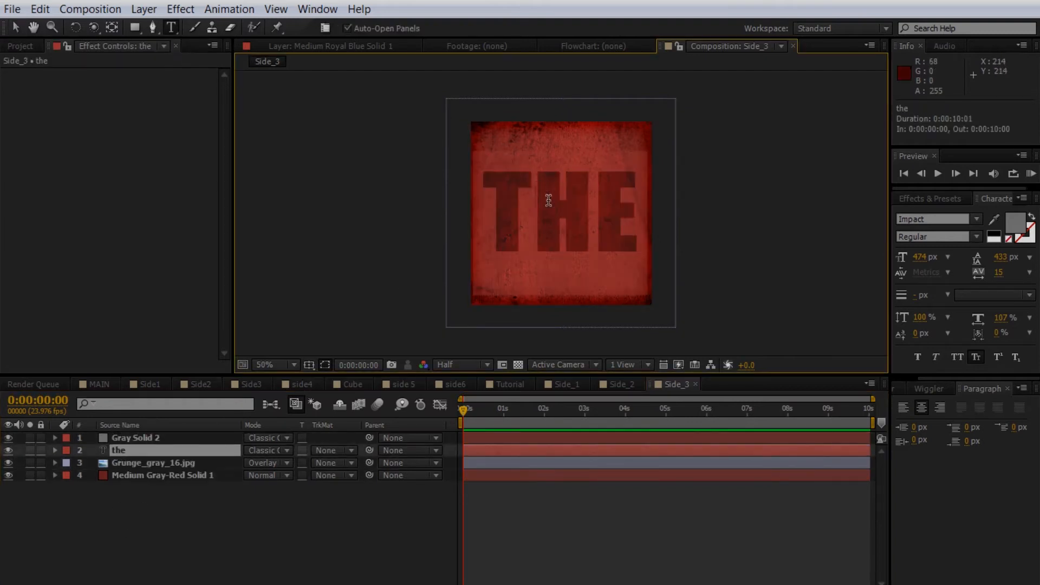
pyautogui.write('part')
pyautogui.click(148, 446)
# - Rotate the PART text counter-clockwise so it runs diagonally up across the face
pyautogui.click(128, 447)
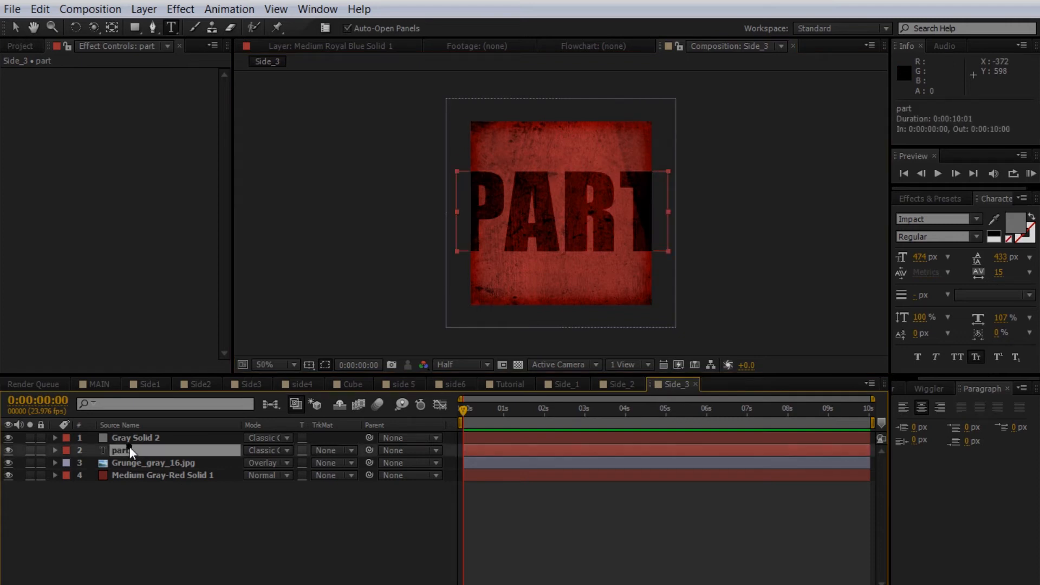
pyautogui.press('r')
pyautogui.moveTo(268, 462); pyautogui.dragTo(246, 464)
# - Scale the PART text to 69% and centre it on the face at about position 306, 310
pyautogui.press('s')
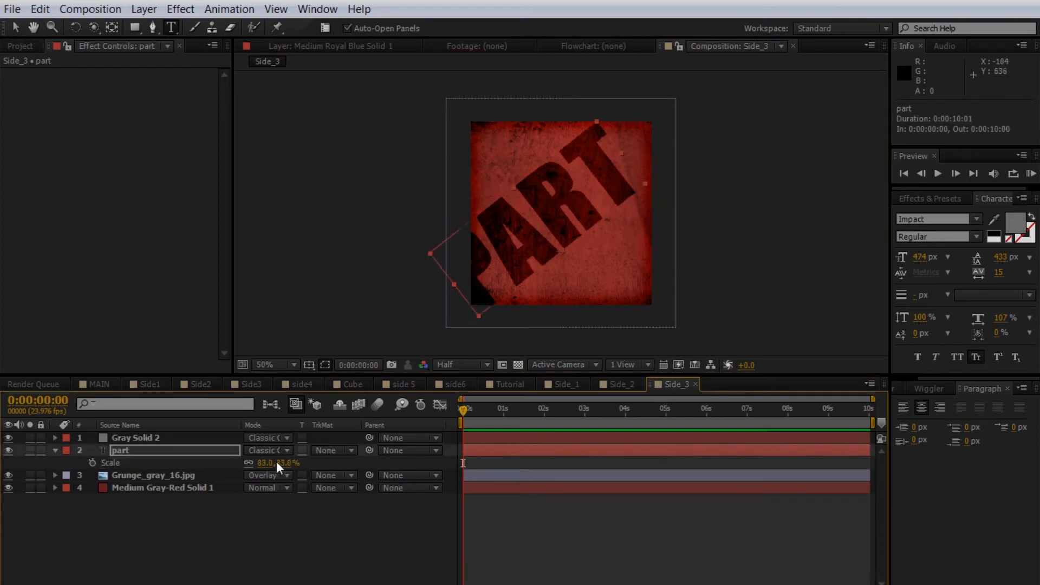
pyautogui.moveTo(285, 465); pyautogui.dragTo(276, 464)
pyautogui.press('v')
pyautogui.moveTo(546, 230); pyautogui.dragTo(568, 215)
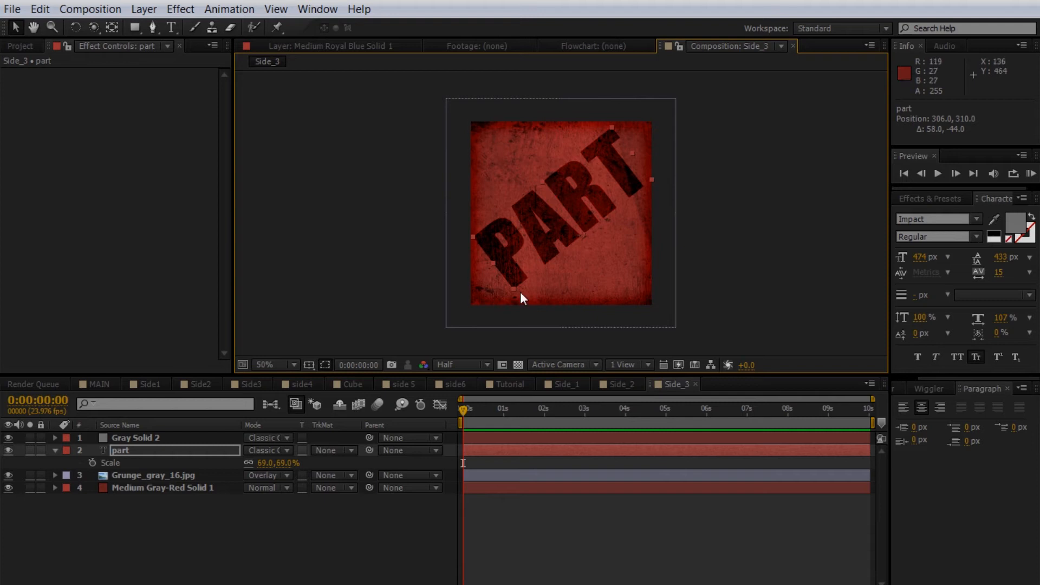
# - Create a 500 x 500 px composition named Side_4 and paste the four copied face layers into it
pyautogui.click(90, 8)
pyautogui.click(113, 29)
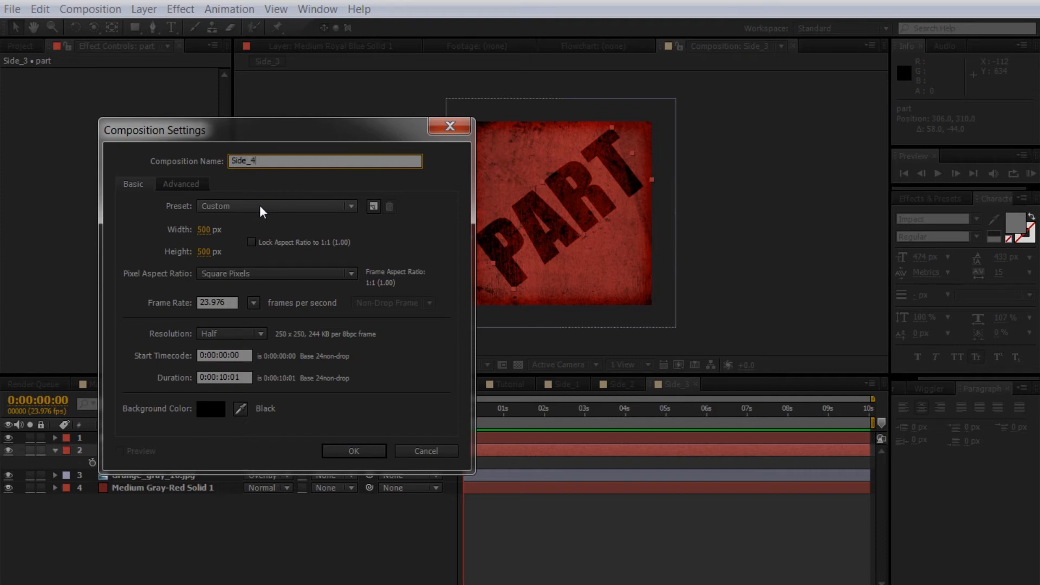
pyautogui.click(365, 452)
pyautogui.hotkey('ctrl', 'v')
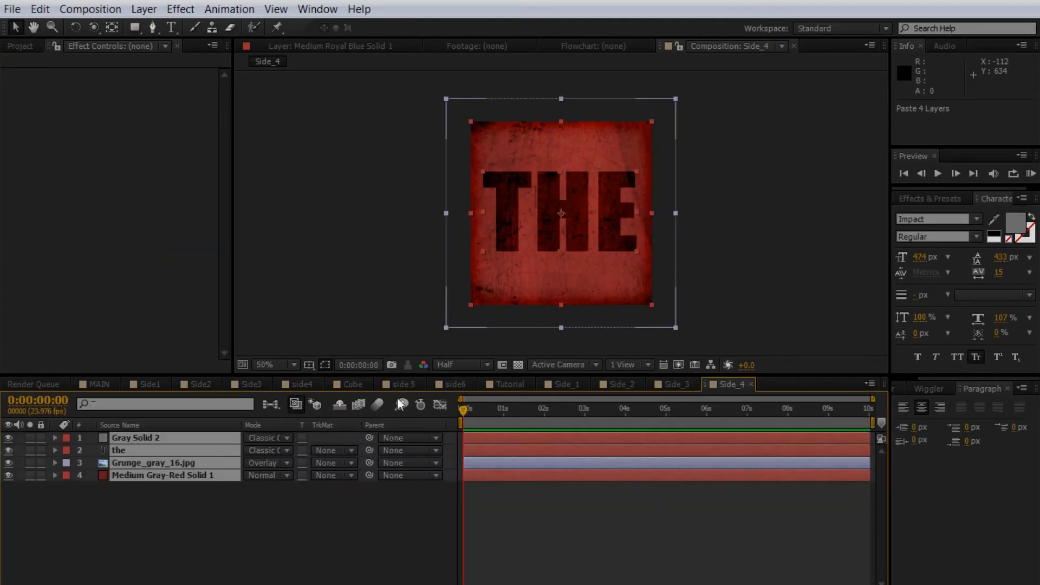
pyautogui.click(236, 515)
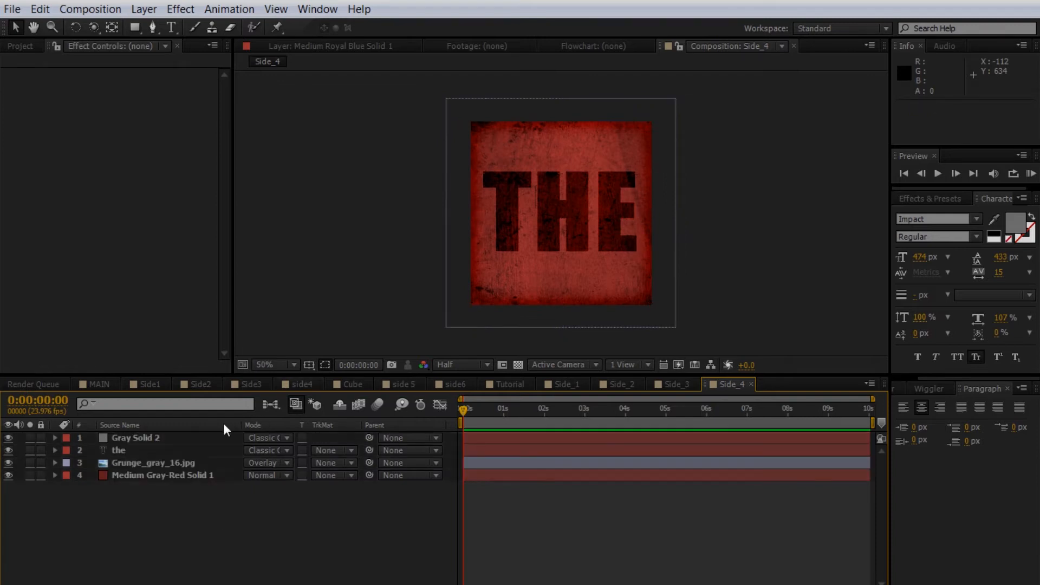
# - Replace the word THE in Side_4's text layer with TWO
pyautogui.click(124, 451)
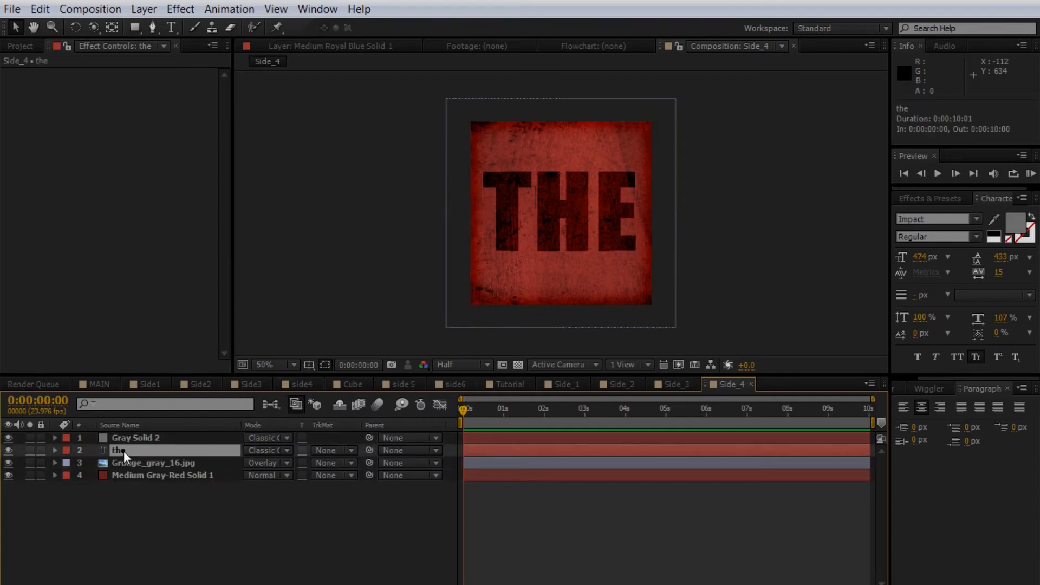
pyautogui.doubleClick(538, 219)
pyautogui.write('TWO')
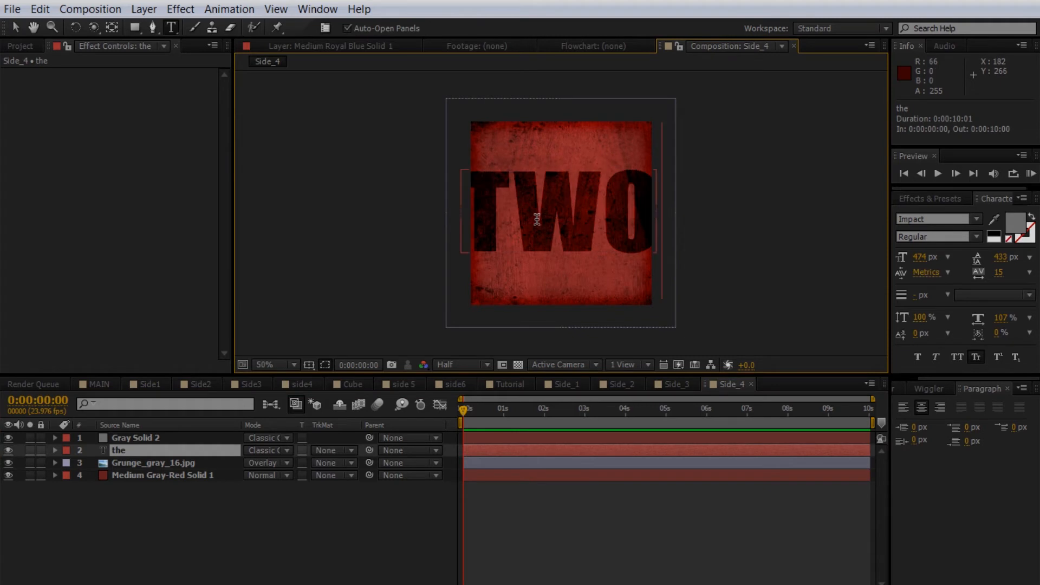
pyautogui.click(211, 506)
# - Scale the TWO text down to fit within the face and set its rotation to 90 degrees
pyautogui.click(128, 446)
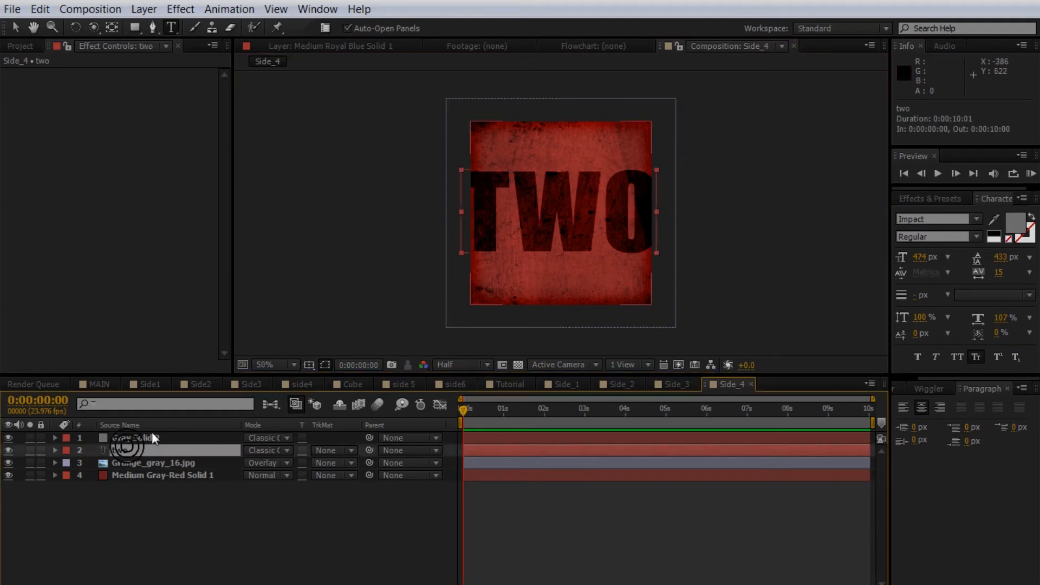
pyautogui.press('s')
pyautogui.moveTo(280, 467); pyautogui.dragTo(275, 463)
pyautogui.press('r')
pyautogui.click(261, 464)
pyautogui.write('90')
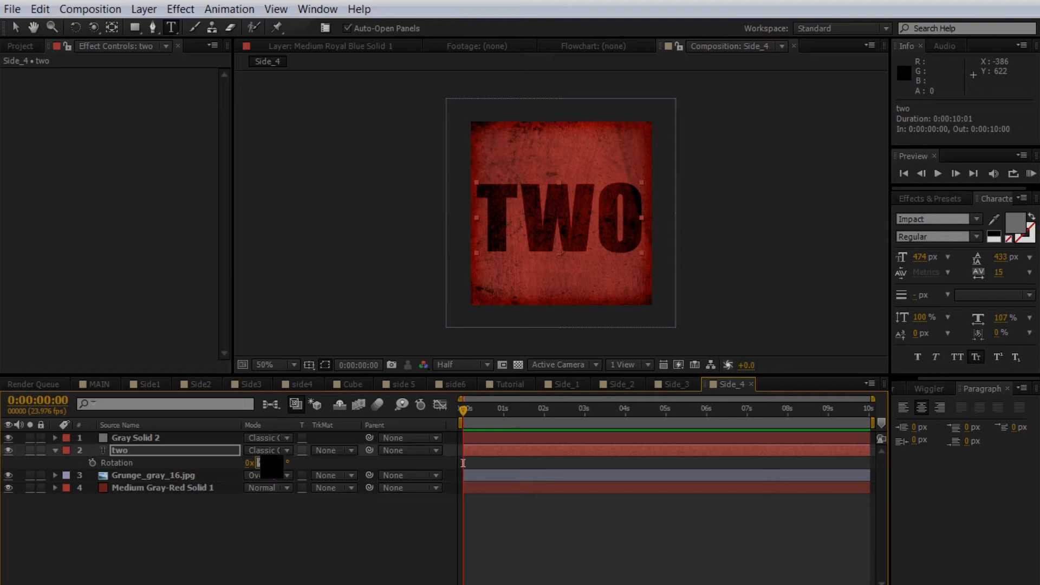
pyautogui.press('Return')
pyautogui.click(564, 242)
pyautogui.moveTo(564, 242); pyautogui.dragTo(549, 220)
pyautogui.hotkey('ctrl', 'z')
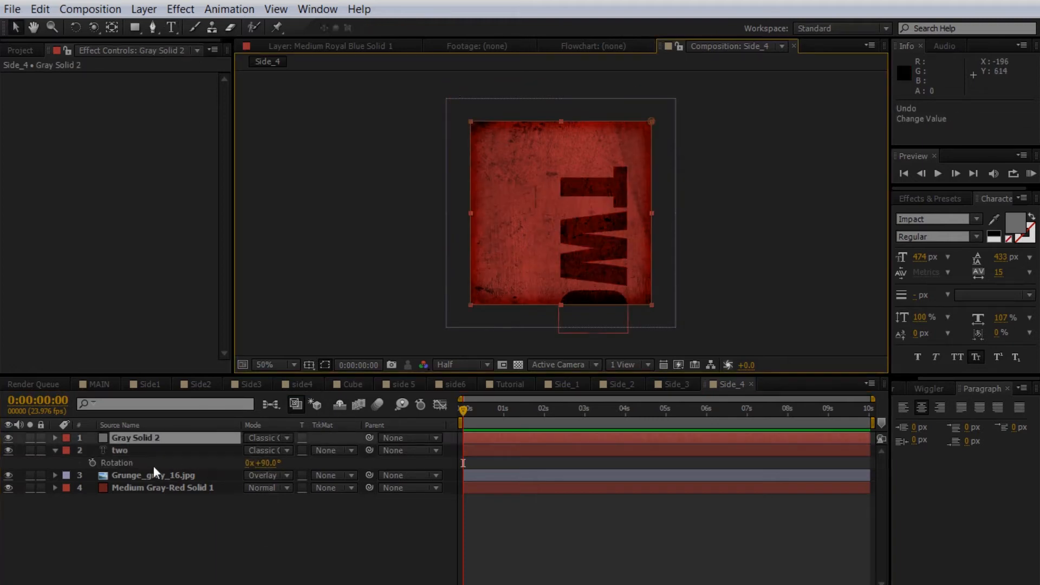
# - Move the vertical TWO text to the middle of the face, at about position 160, 248
pyautogui.click(139, 451)
pyautogui.moveTo(602, 262); pyautogui.dragTo(571, 229)
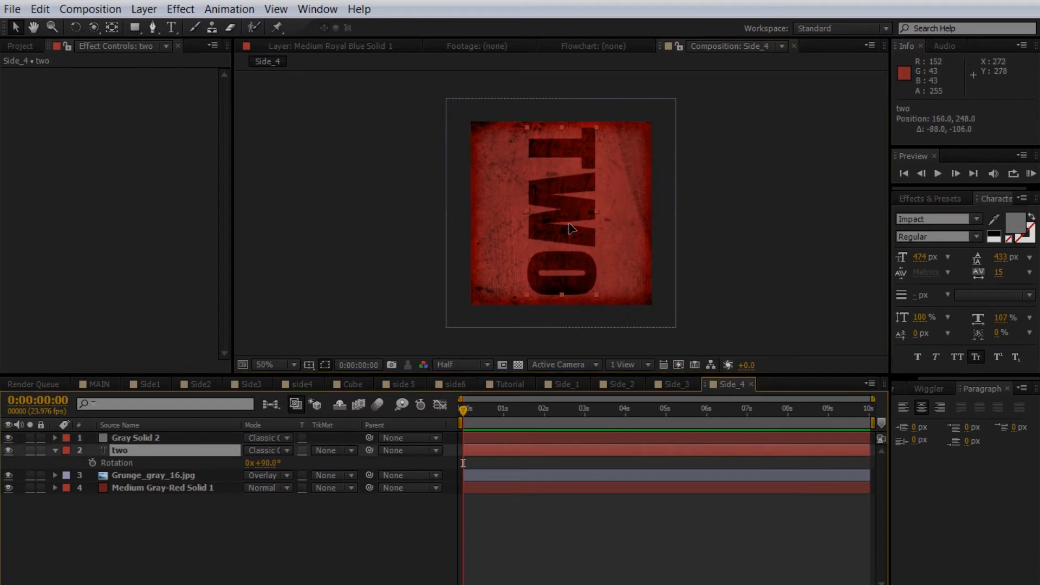
pyautogui.click(289, 528)
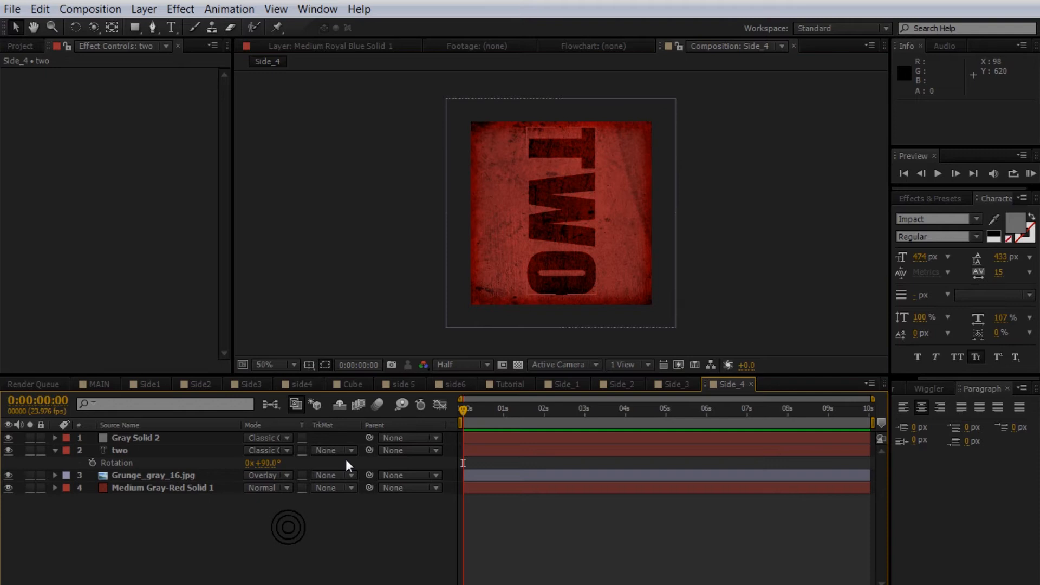
pyautogui.click(90, 9)
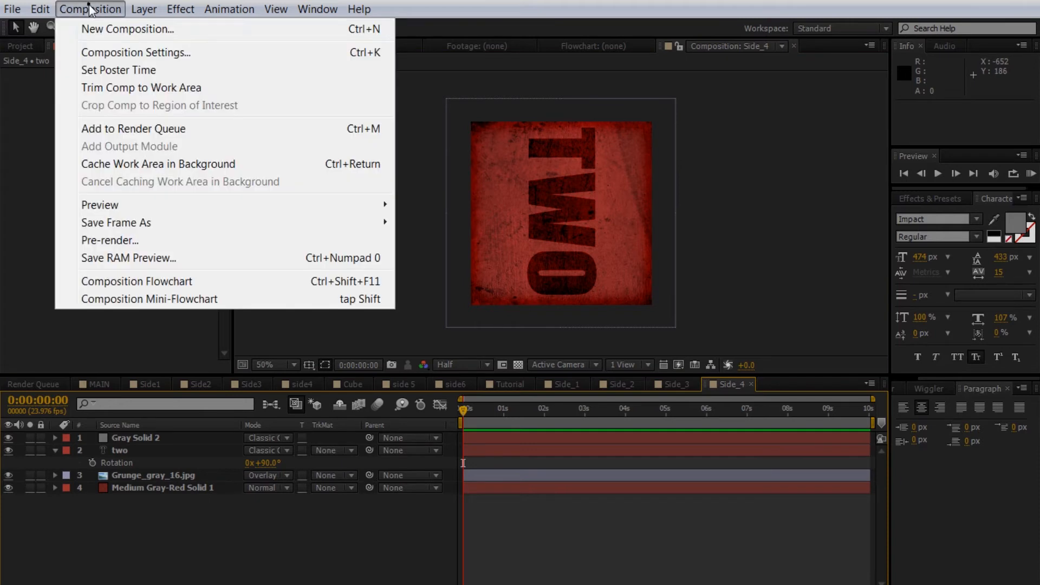
pyautogui.click(112, 54)
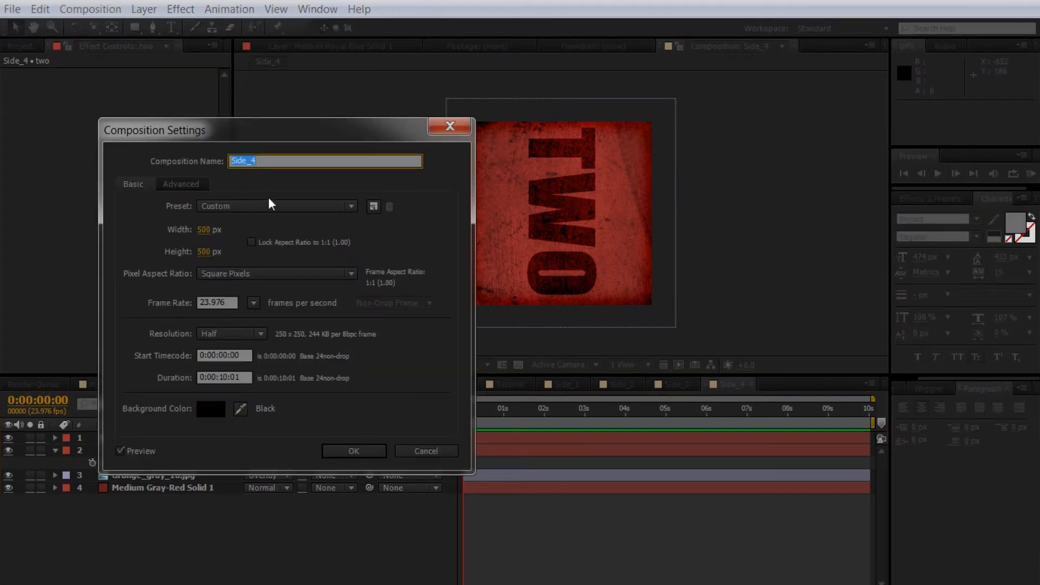
pyautogui.click(353, 448)
pyautogui.click(142, 9)
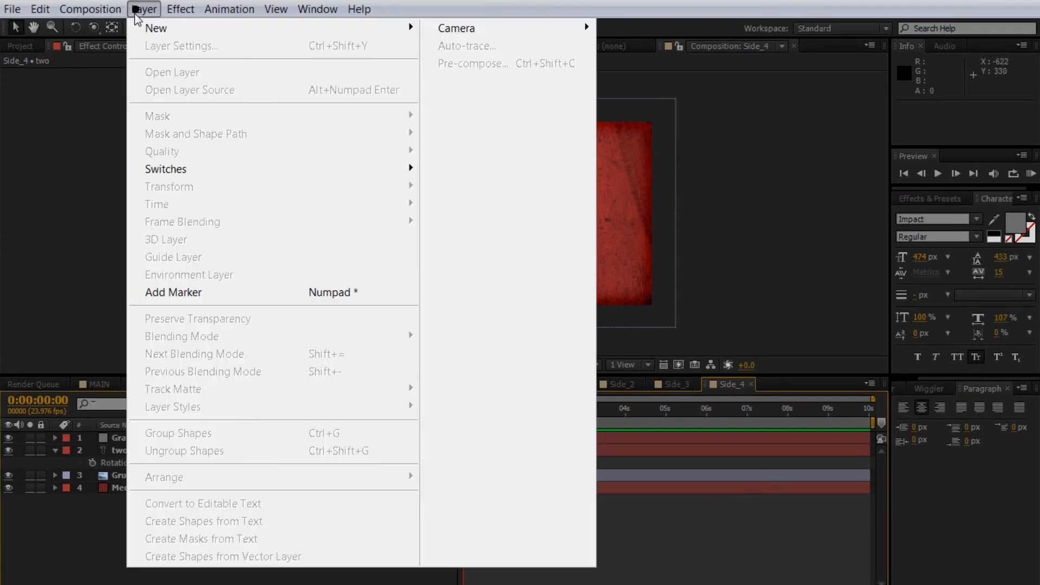
# - Create a 500 x 500 px composition named Side_5 and paste the four copied face layers into it
pyautogui.moveTo(92, 9)
pyautogui.click(112, 31)
pyautogui.write('Side_')
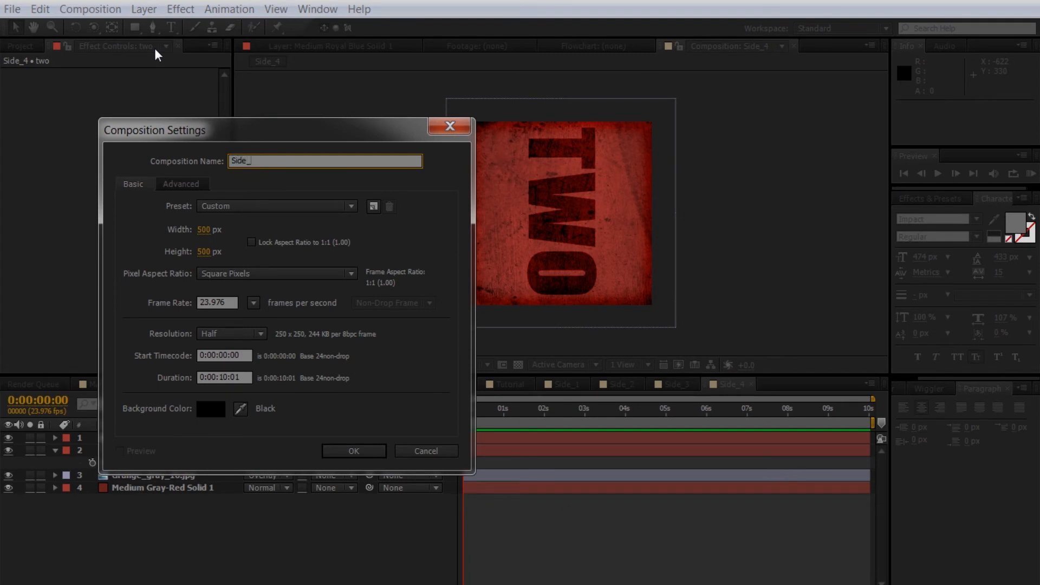
pyautogui.write('5')
pyautogui.click(353, 451)
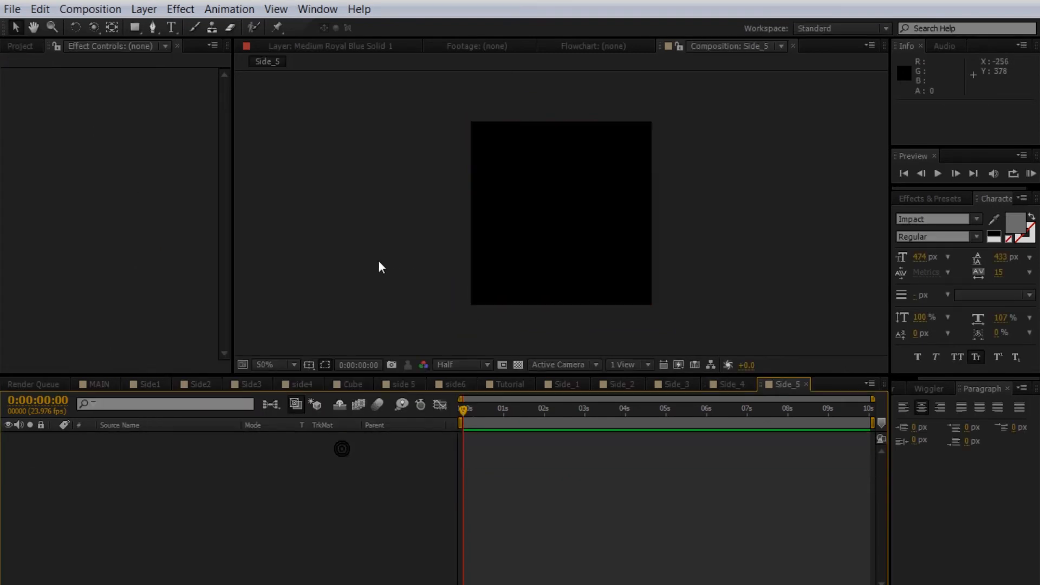
pyautogui.hotkey('ctrl', 'v')
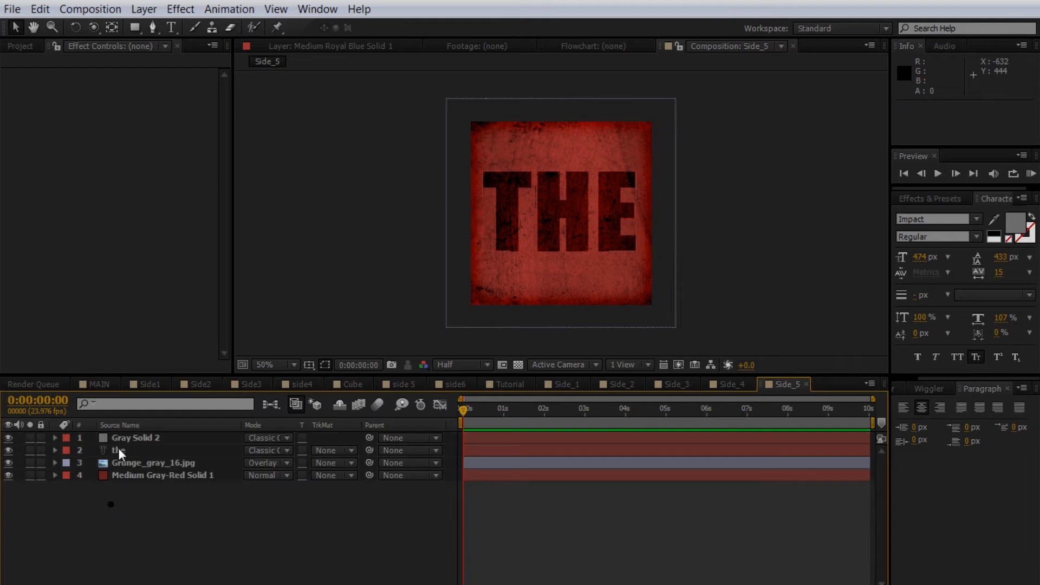
# - Replace the word THE in Side_5's text layer with NOT ALL SIDES
pyautogui.click(119, 448)
pyautogui.doubleClick(546, 218)
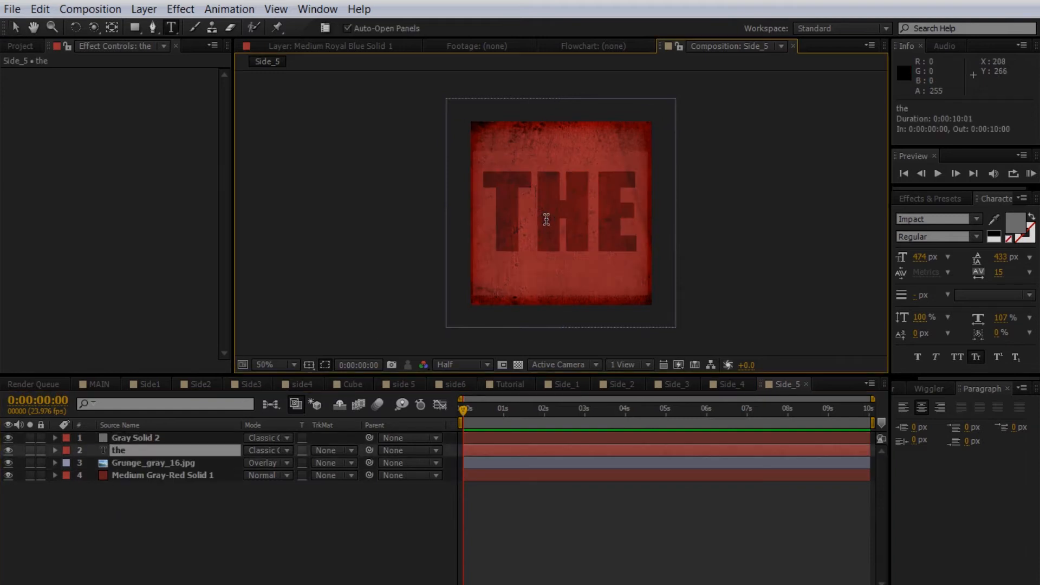
pyautogui.write('NOT ALL')
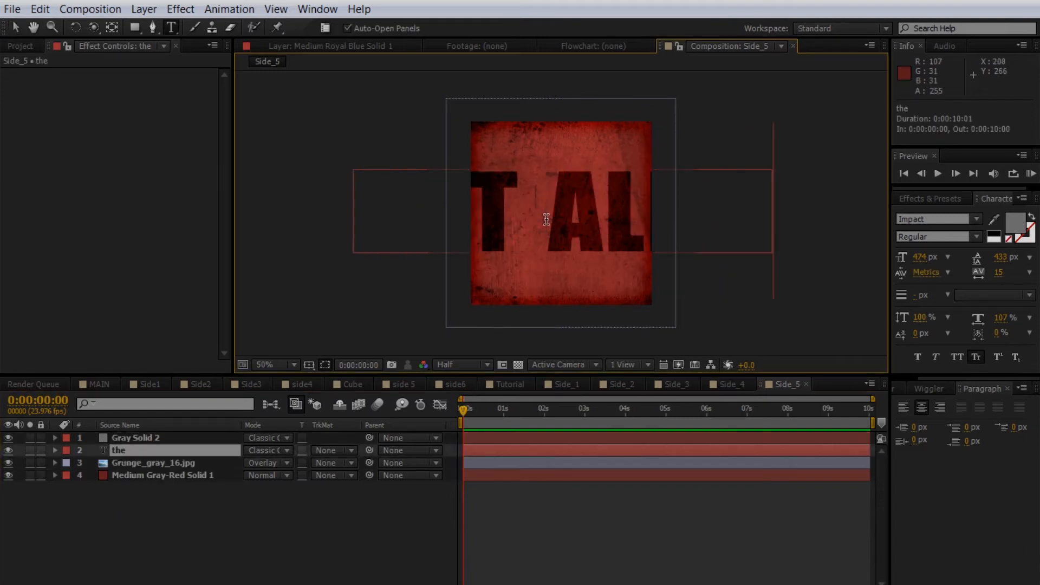
pyautogui.write(' sides')
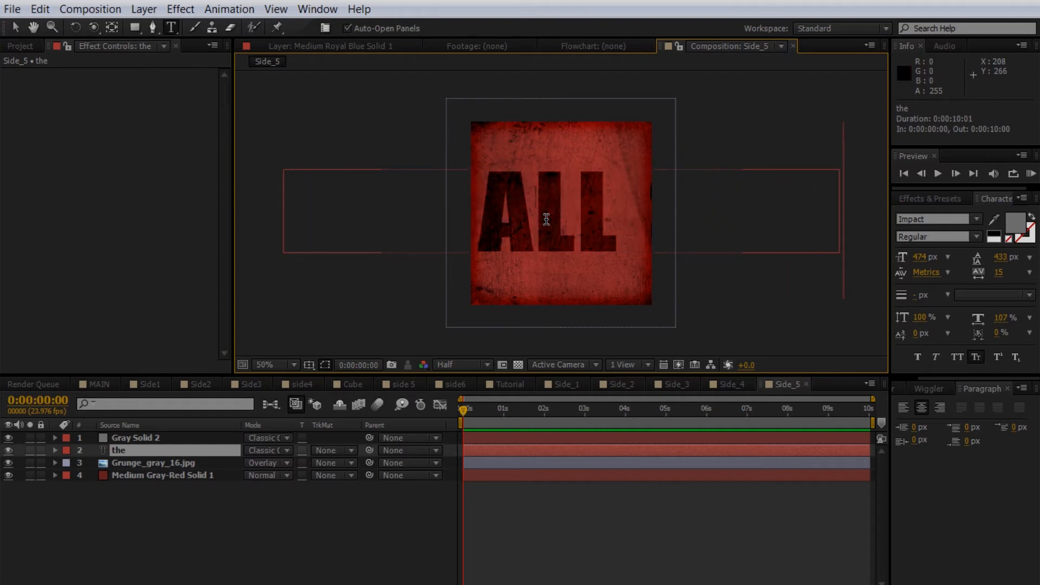
pyautogui.click(167, 534)
# - Scale down the NOT ALL SIDES text and break it onto two lines after ALL so it fits the face
pyautogui.click(125, 449)
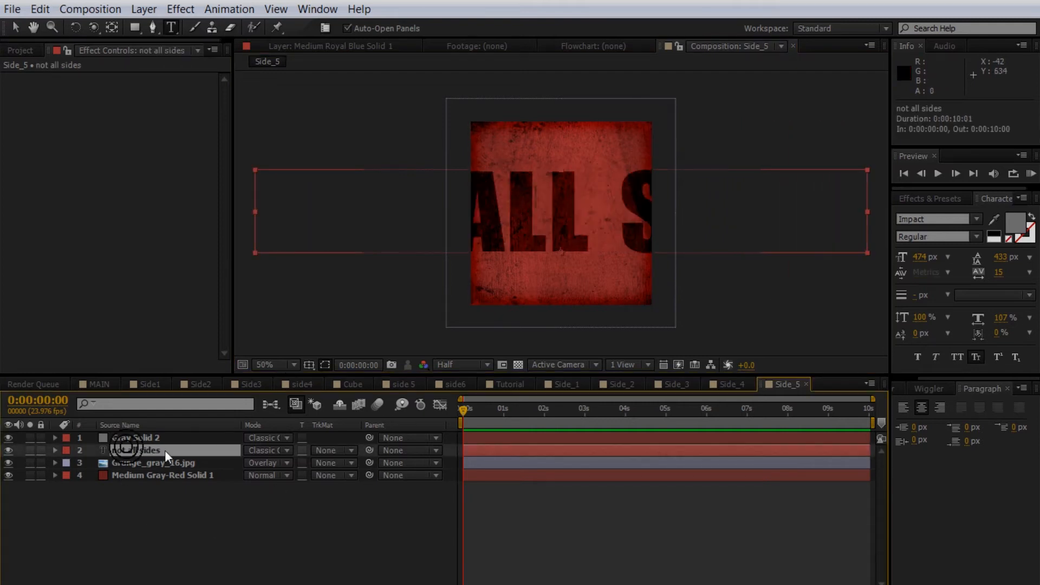
pyautogui.press('s')
pyautogui.moveTo(283, 462); pyautogui.dragTo(244, 463)
# - Rotate the NOT ALL SIDES text to -43 degrees and move it to about position 240, 242 on the face
pyautogui.press('r')
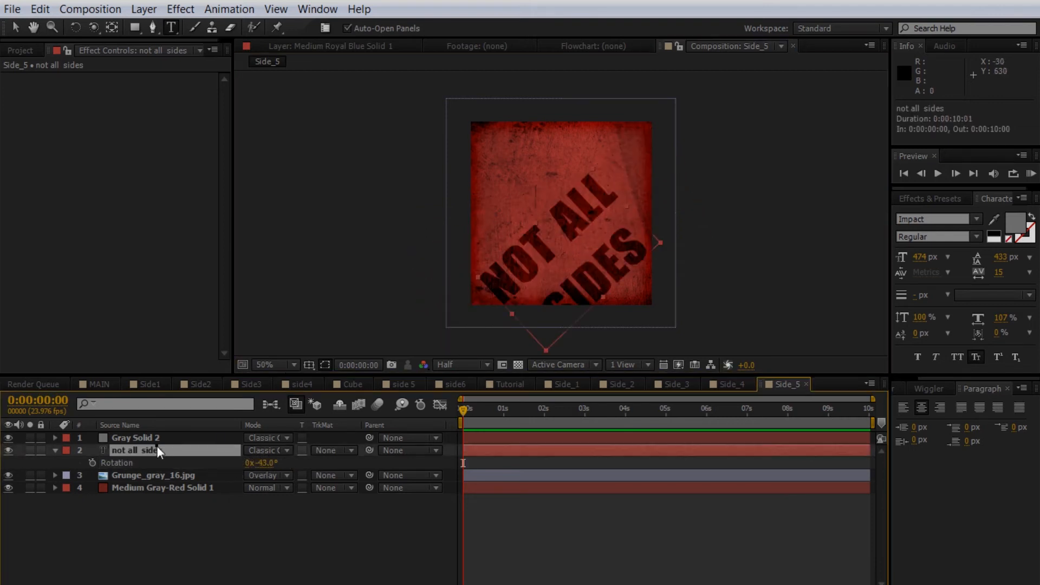
pyautogui.press('v')
pyautogui.moveTo(537, 262); pyautogui.dragTo(538, 236)
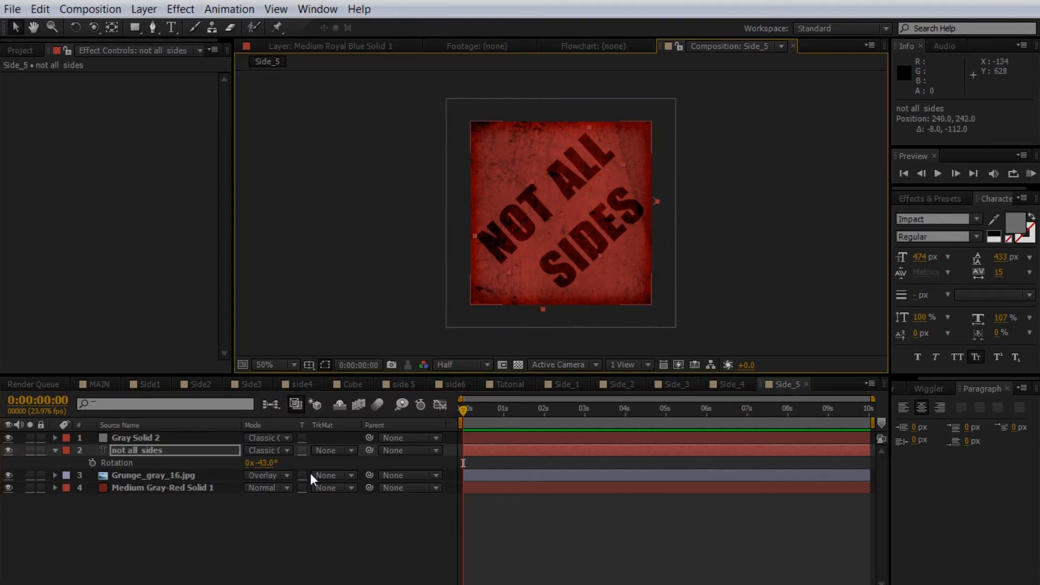
pyautogui.click(304, 521)
# - Create a 500 x 500 px composition named Side_6 and paste the four copied face layers into it
pyautogui.click(92, 9)
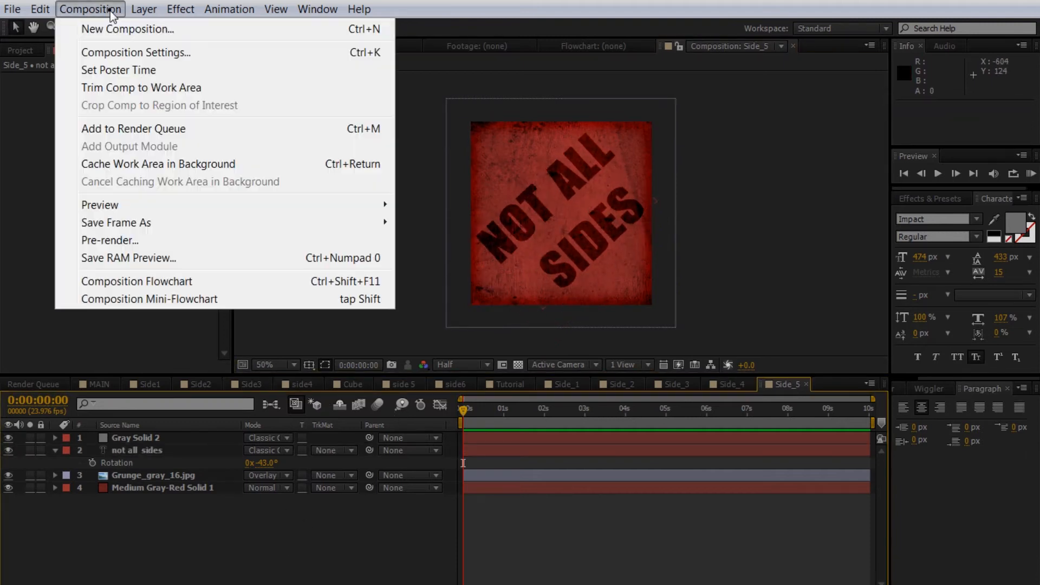
pyautogui.click(108, 28)
pyautogui.click(372, 453)
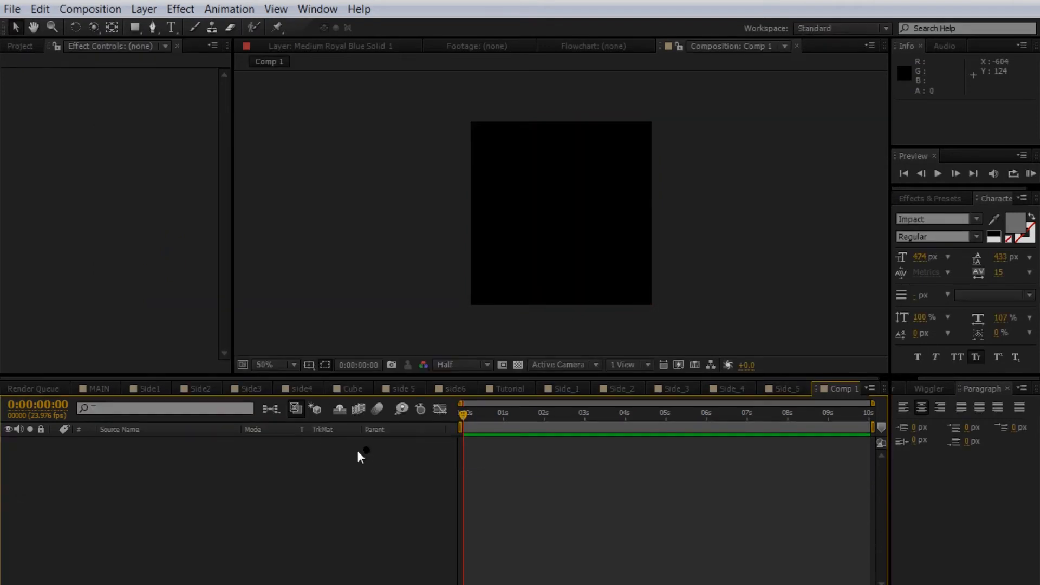
pyautogui.click(92, 9)
pyautogui.click(114, 49)
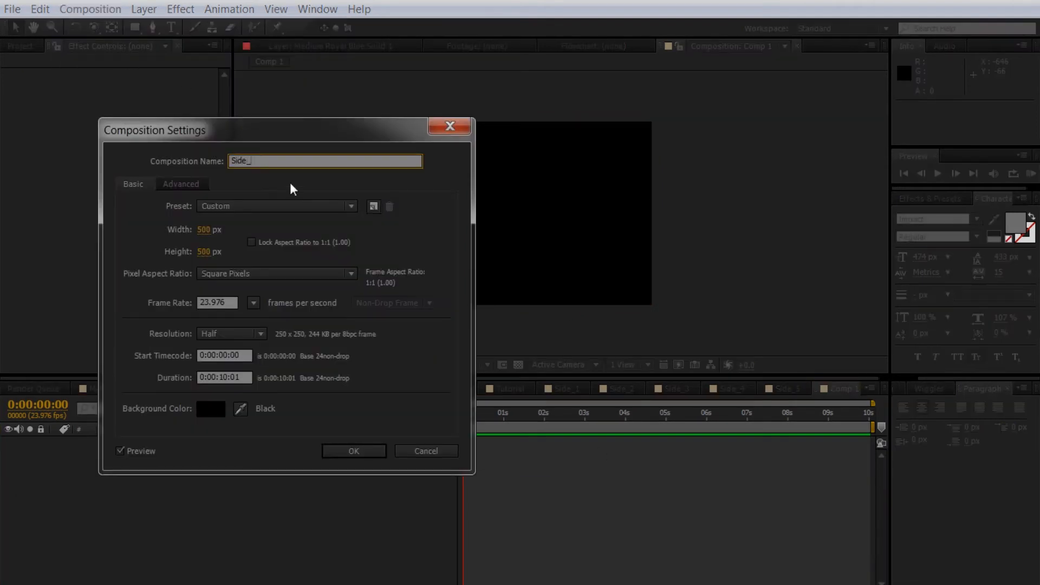
pyautogui.click(351, 453)
pyautogui.hotkey('ctrl', 'v')
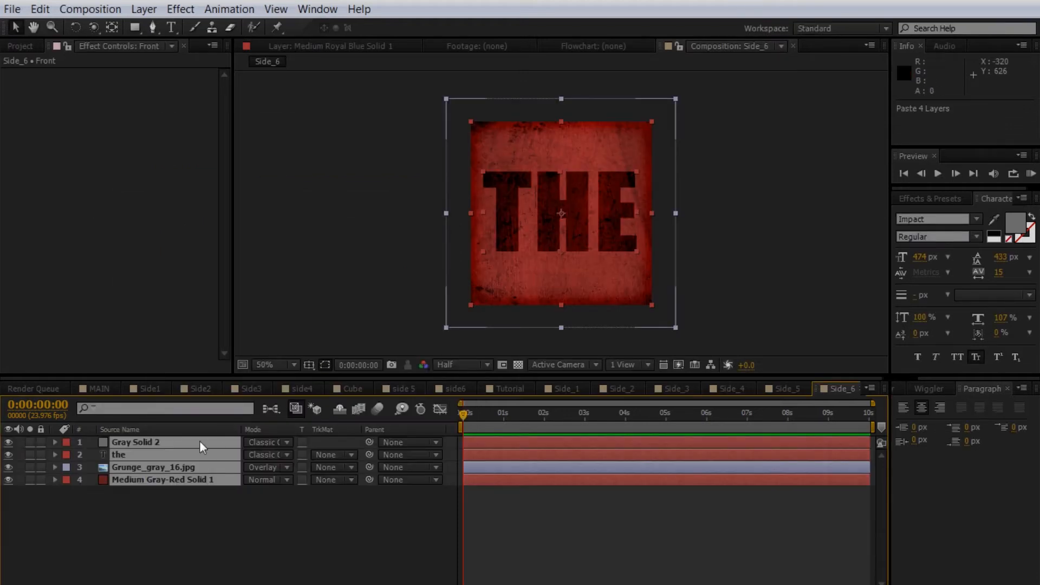
pyautogui.click(141, 507)
# - Replace the word THE in Side_6's text layer with ARE EQUAL
pyautogui.click(116, 454)
pyautogui.doubleClick(562, 216)
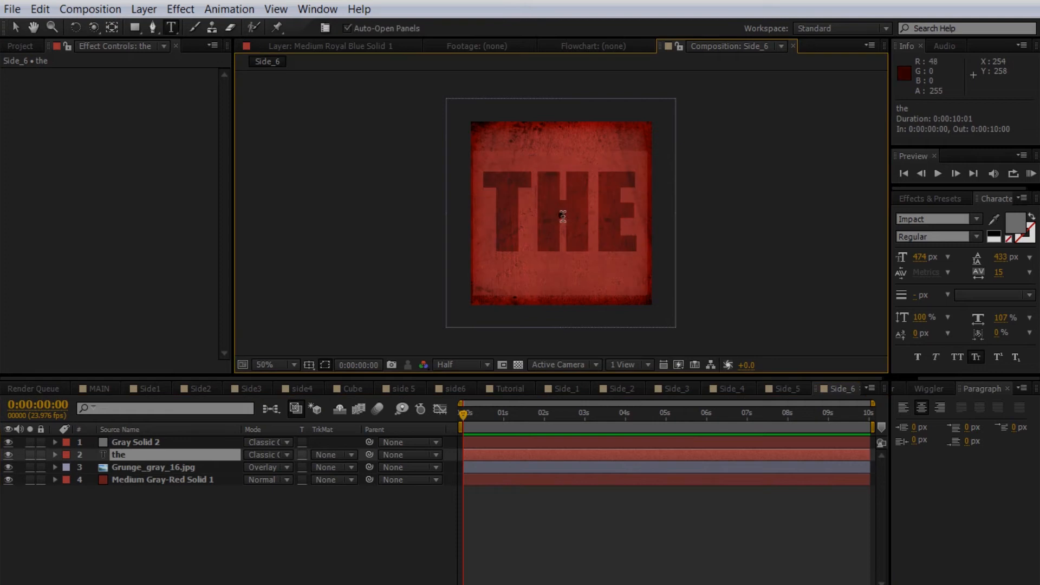
pyautogui.write('ARE EQU')
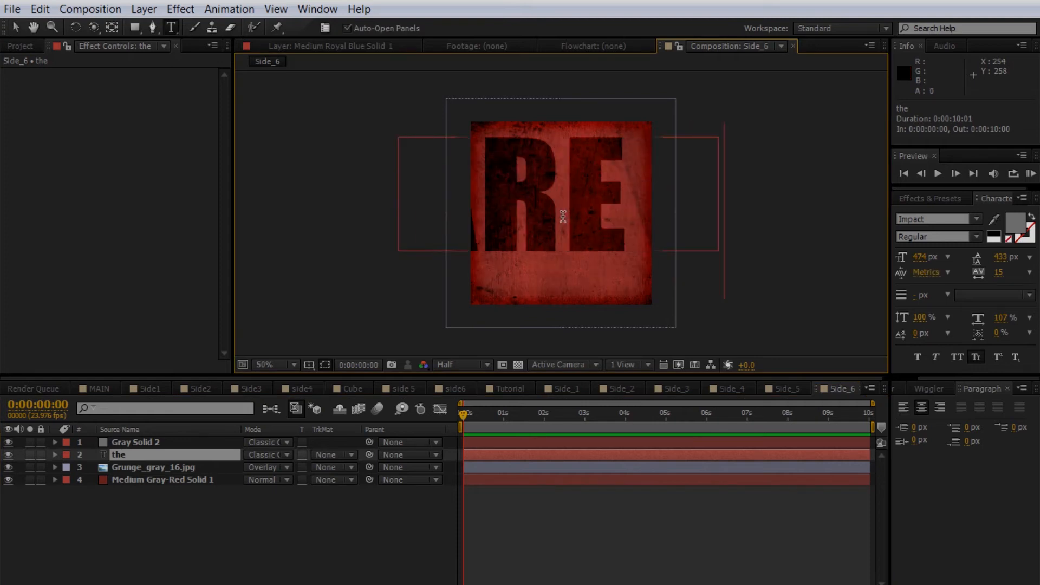
pyautogui.write('A')
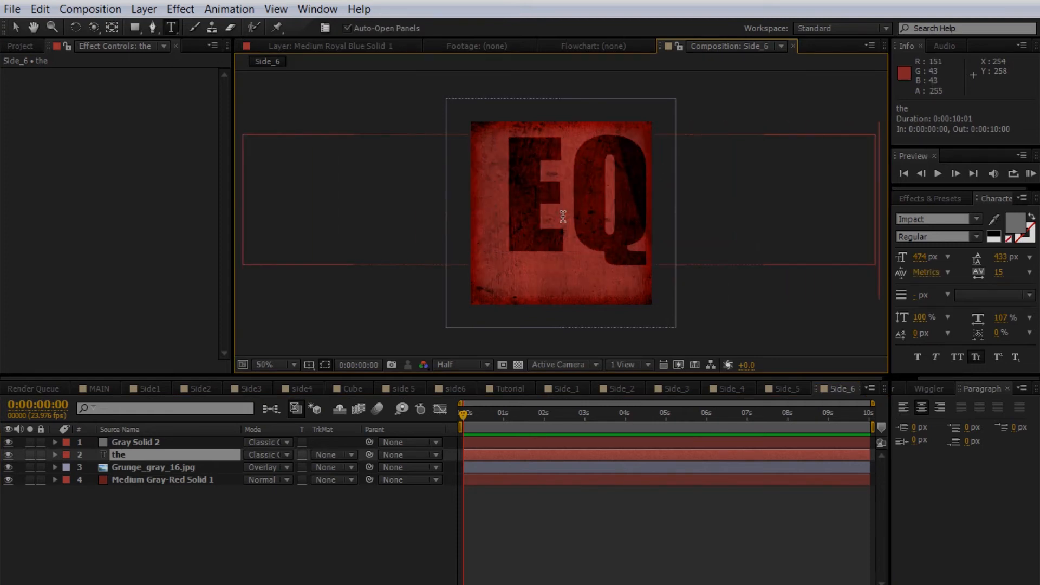
pyautogui.click(172, 502)
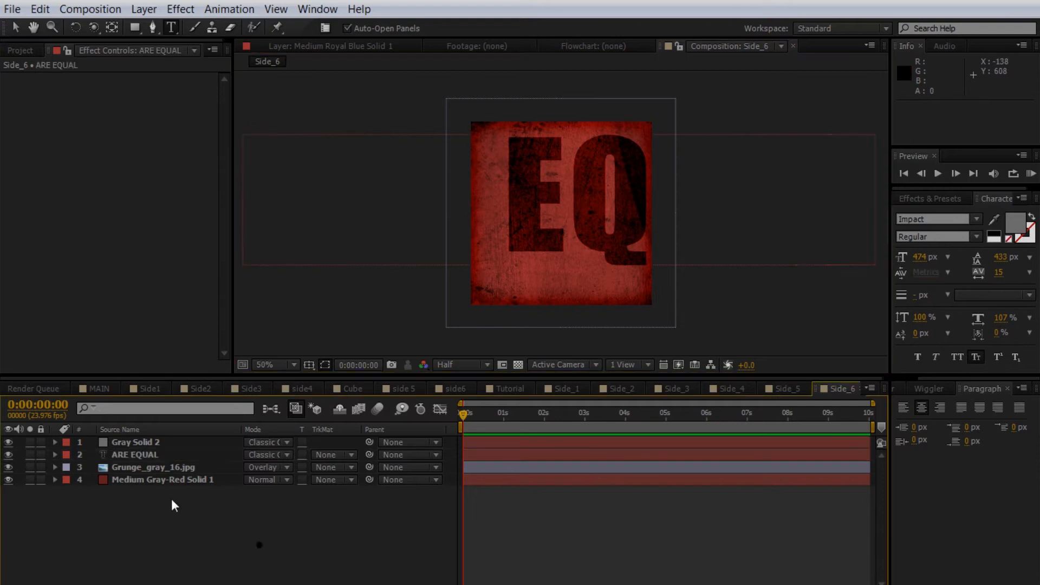
# - Scale the ARE EQUAL text down to 28% and break it onto two lines after ARE
pyautogui.click(131, 445)
pyautogui.click(132, 453)
pyautogui.press('s')
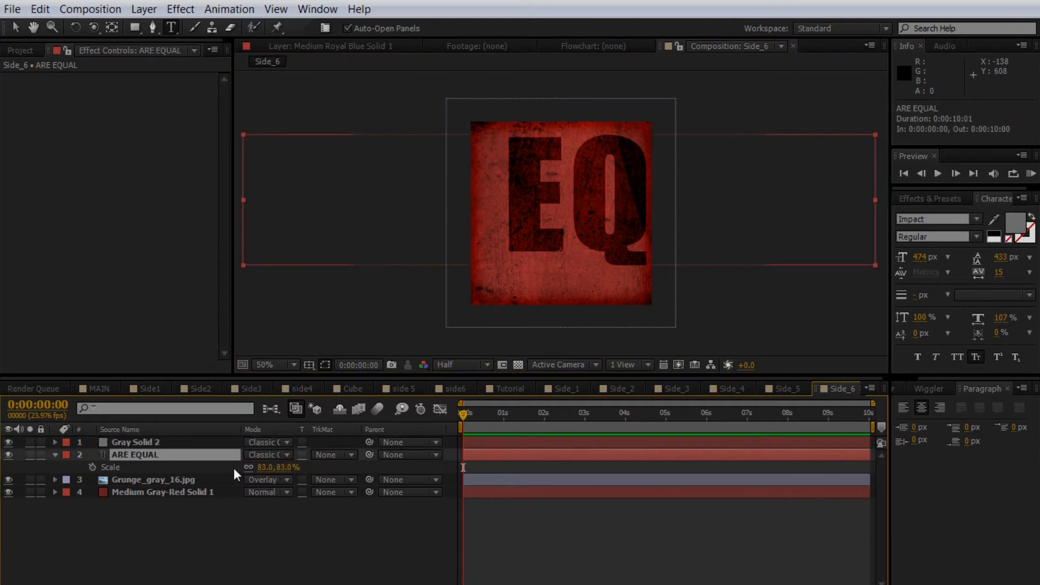
pyautogui.moveTo(281, 474); pyautogui.dragTo(244, 470)
pyautogui.click(541, 238)
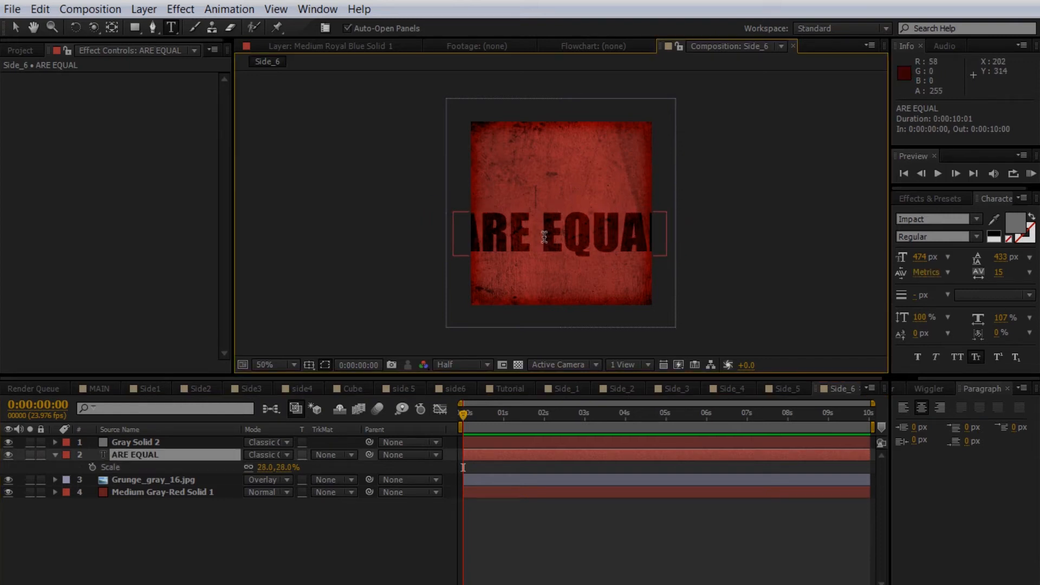
pyautogui.press('Return')
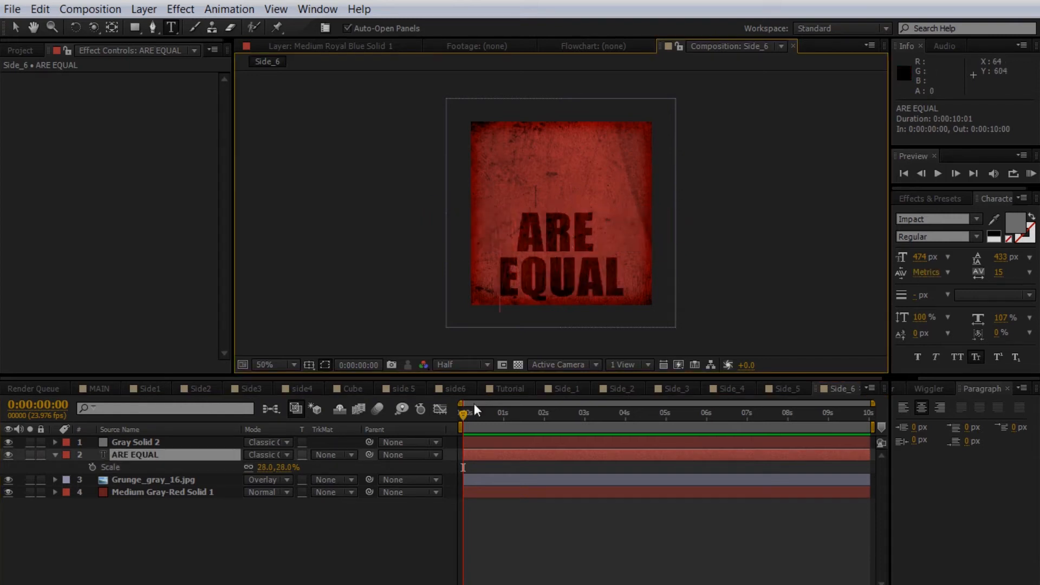
pyautogui.click(363, 514)
pyautogui.press('v')
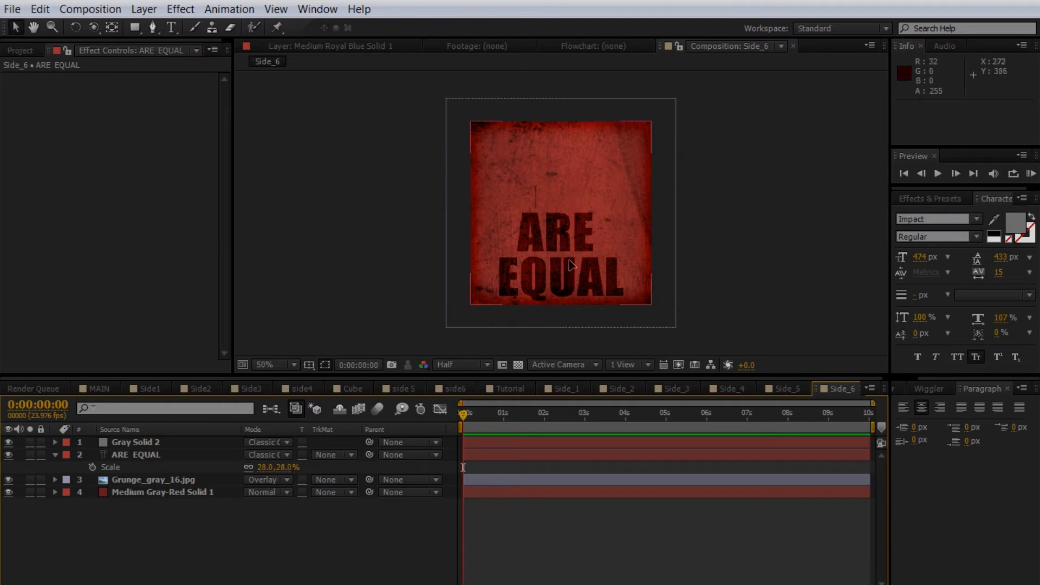
# - Move the two-line ARE EQUAL text up to the middle of the face, leaving the gray solid in place
pyautogui.moveTo(571, 259); pyautogui.dragTo(571, 235)
pyautogui.hotkey('ctrl', 'z')
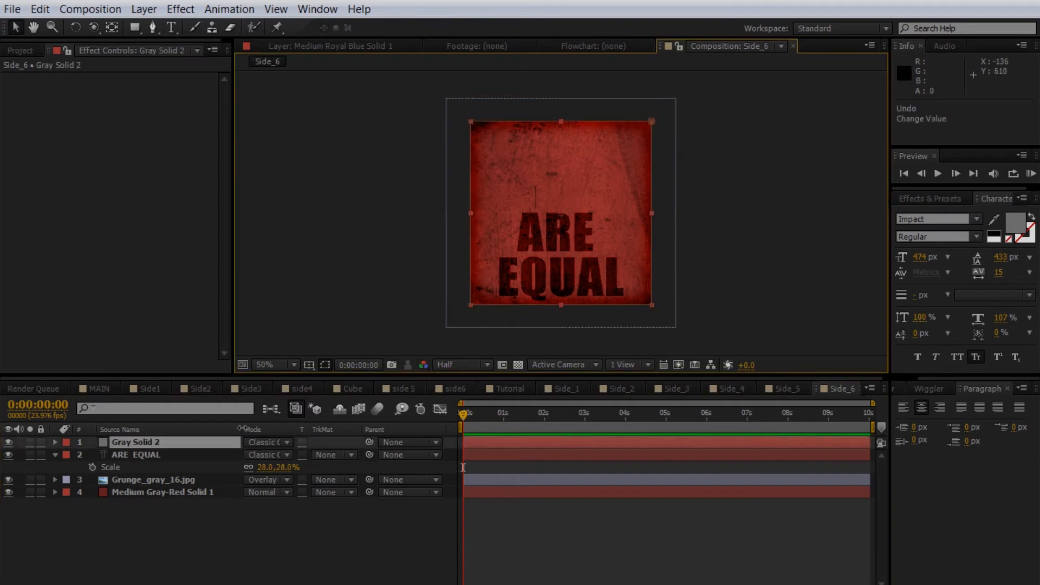
pyautogui.click(167, 454)
pyautogui.moveTo(573, 264); pyautogui.dragTo(571, 230)
# - Tilt the ARE EQUAL text clockwise and enlarge it to 34%, placing it at about 262, 236
pyautogui.press('r')
pyautogui.moveTo(265, 469); pyautogui.dragTo(290, 463)
pyautogui.press('s')
pyautogui.moveTo(516, 258); pyautogui.dragTo(549, 230)
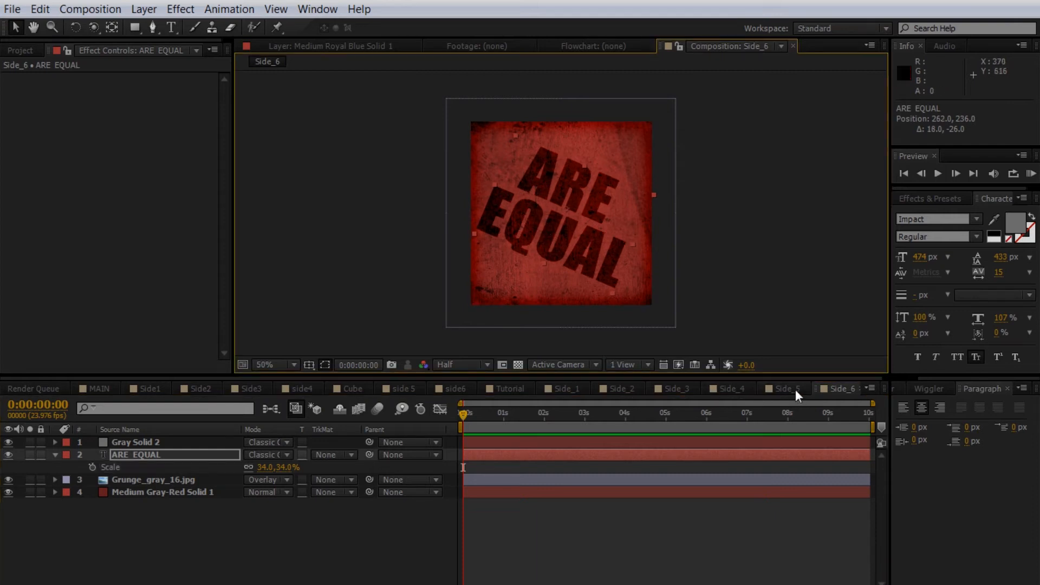
# - Compare the other side compositions with Side_6 and shift its ARE EQUAL text to about position 272, 236
pyautogui.click(577, 388)
pyautogui.click(615, 388)
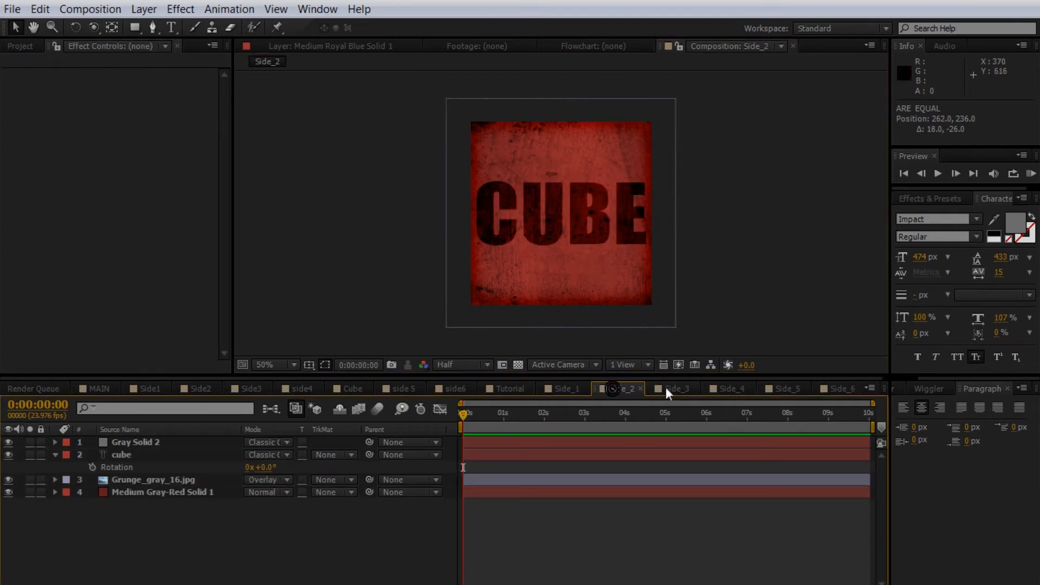
pyautogui.click(682, 388)
pyautogui.click(729, 388)
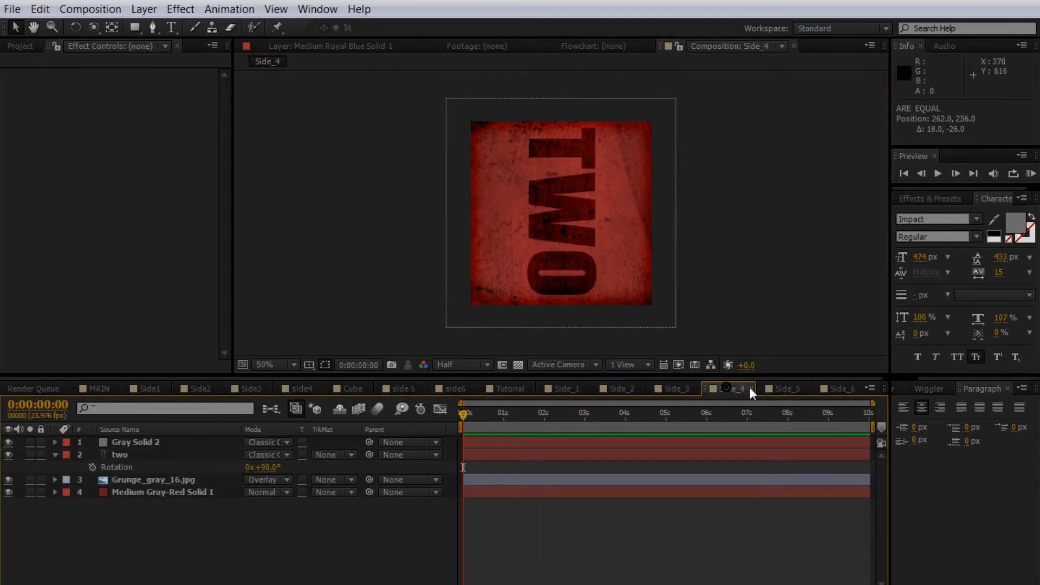
pyautogui.click(785, 387)
pyautogui.click(844, 389)
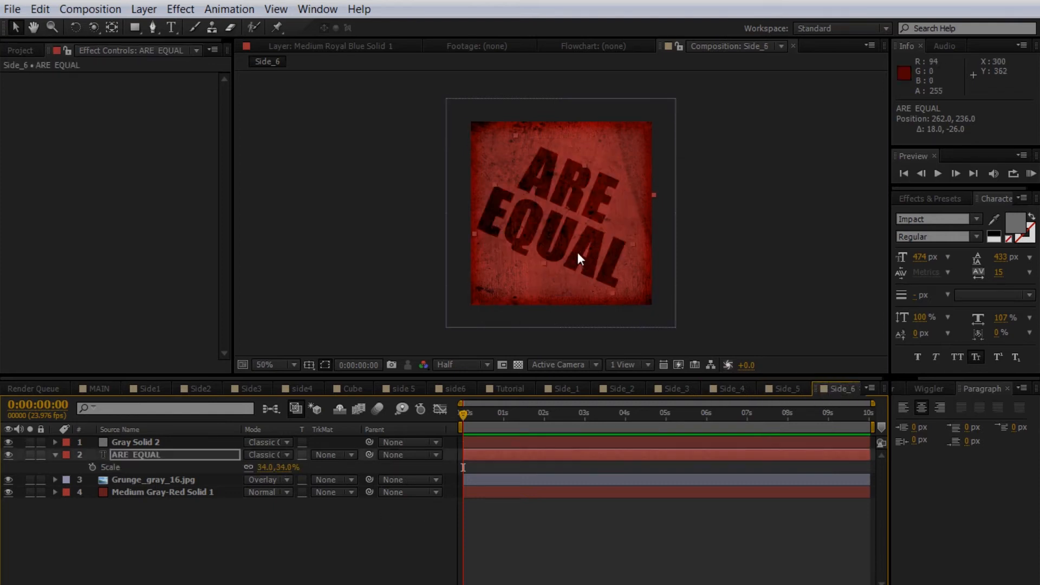
pyautogui.moveTo(549, 226); pyautogui.dragTo(553, 226)
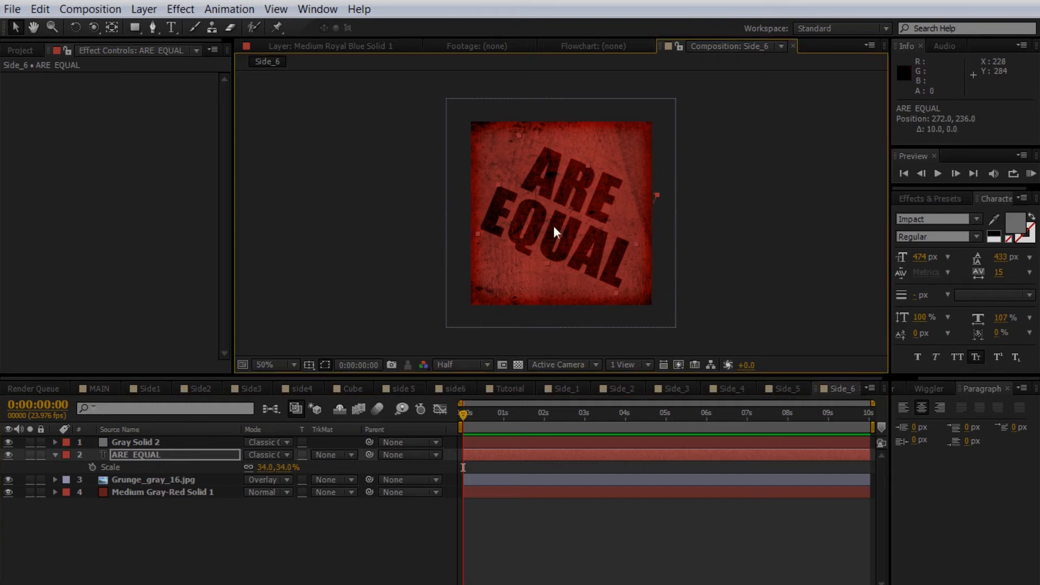
# - Close the old blue cube's Cube, Side1, Side2, Side3, side4, side 5 and side6 compositions, keeping MAIN and Tutorial open
pyautogui.click(350, 388)
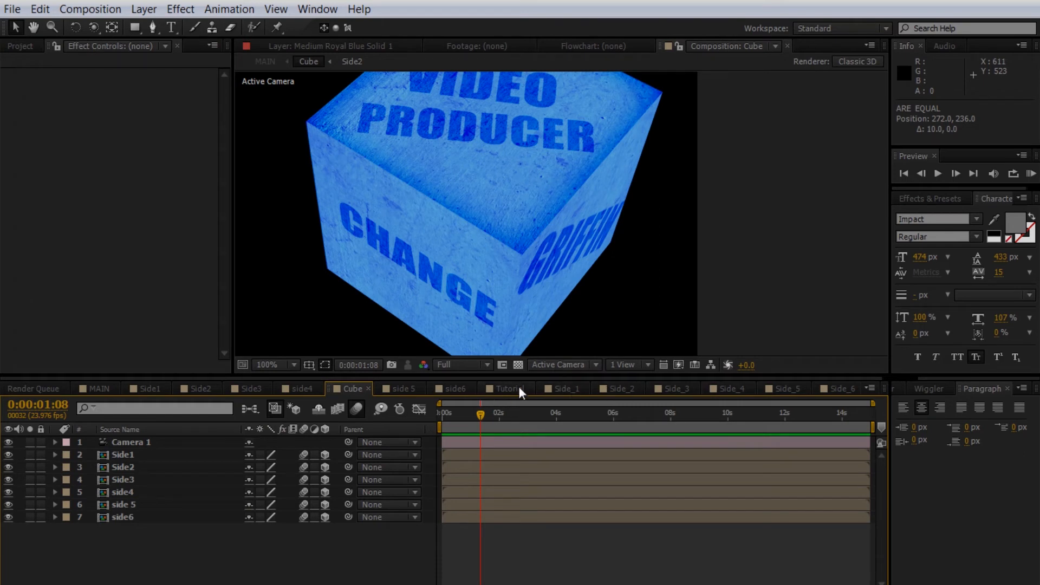
pyautogui.click(398, 386)
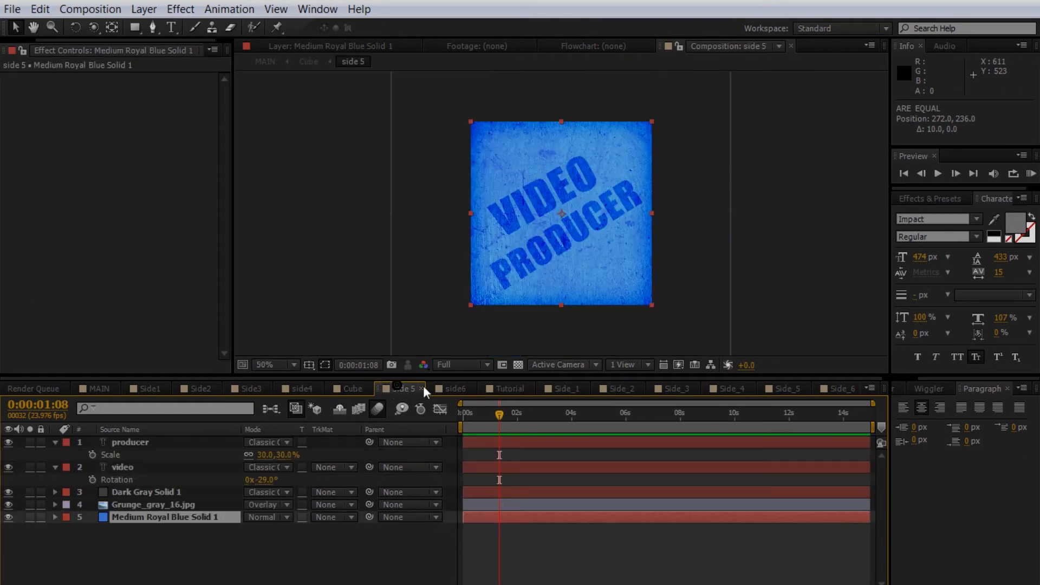
pyautogui.click(420, 386)
pyautogui.click(419, 384)
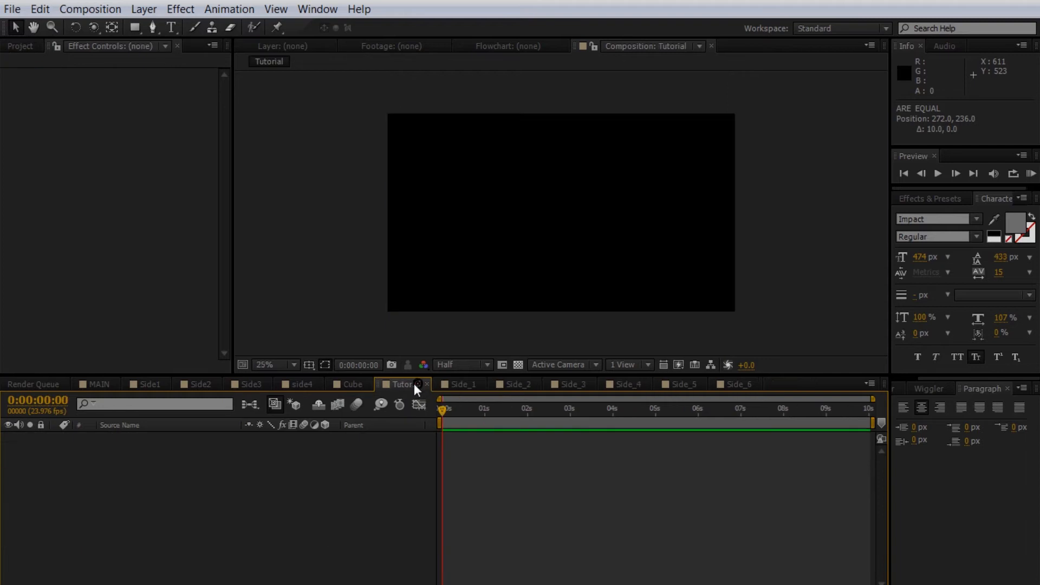
pyautogui.click(370, 383)
pyautogui.click(369, 383)
pyautogui.click(307, 382)
pyautogui.click(320, 382)
pyautogui.click(248, 381)
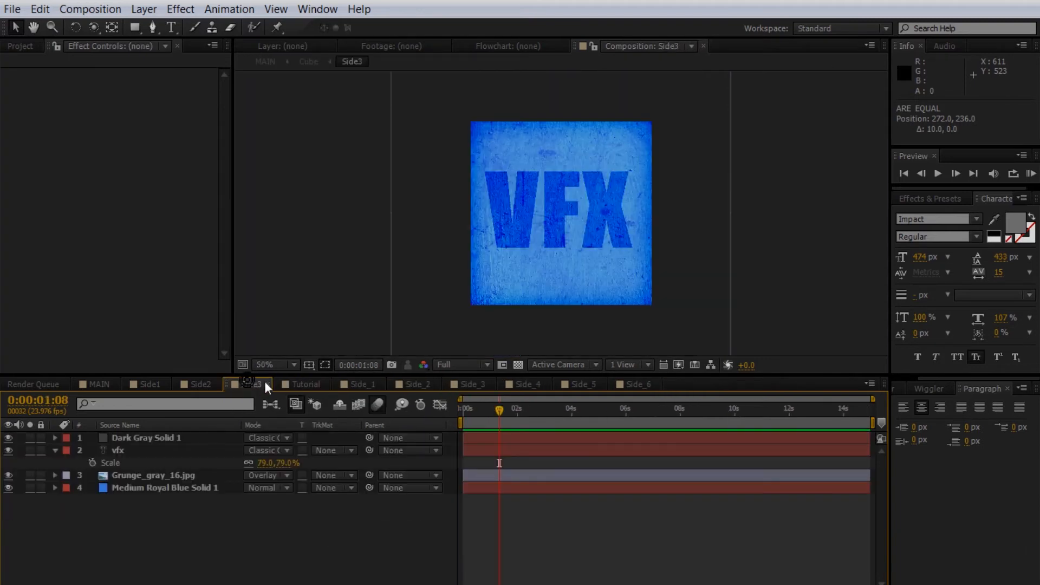
pyautogui.click(268, 381)
pyautogui.click(203, 382)
pyautogui.click(217, 383)
pyautogui.click(148, 381)
pyautogui.click(167, 382)
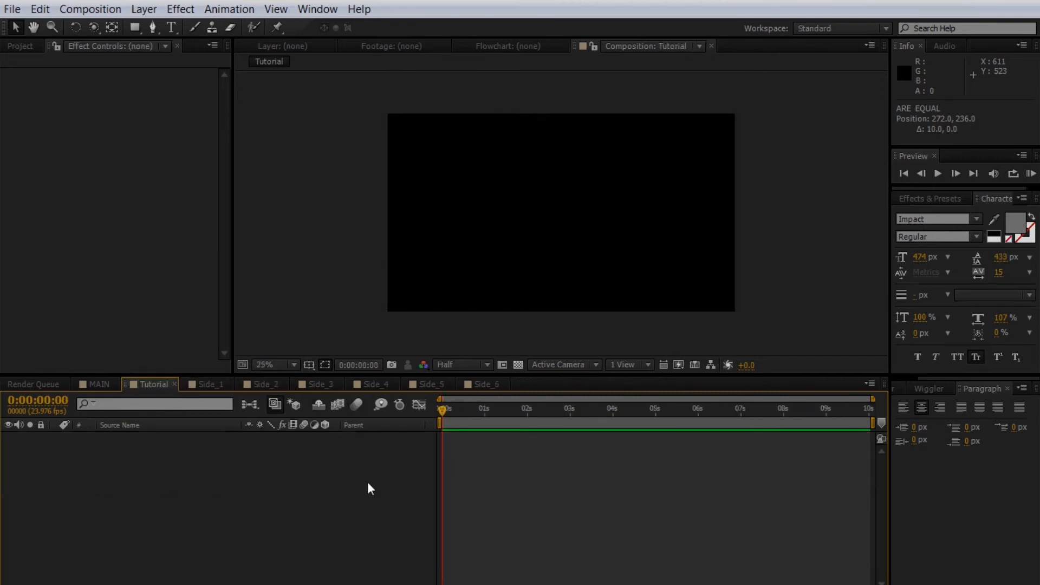
# - Create a new composition 700 px wide and 700 px high
pyautogui.click(96, 10)
pyautogui.click(100, 31)
pyautogui.click(205, 229)
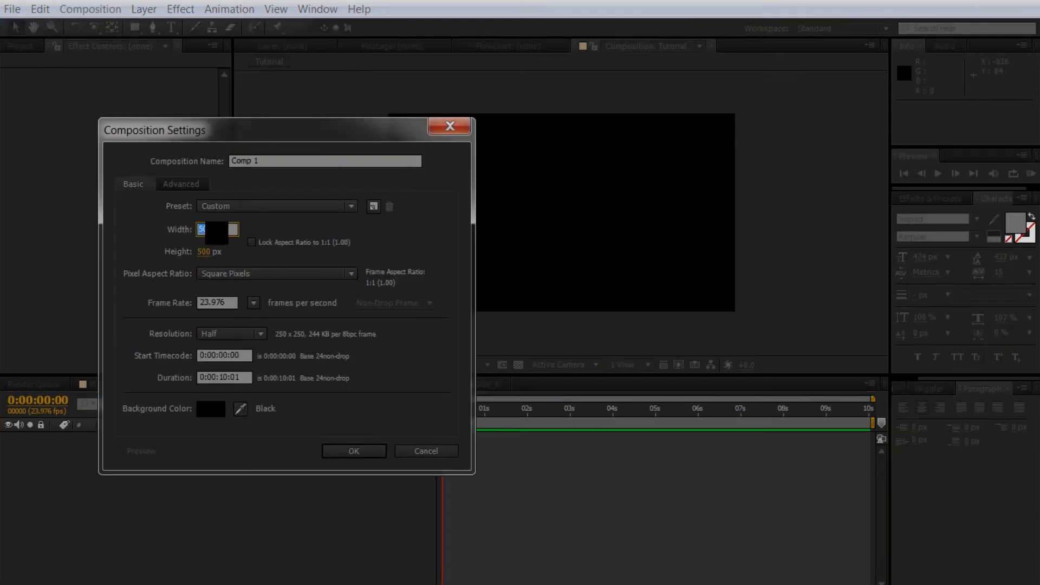
pyautogui.write('700')
pyautogui.press('Tab')
pyautogui.write('700')
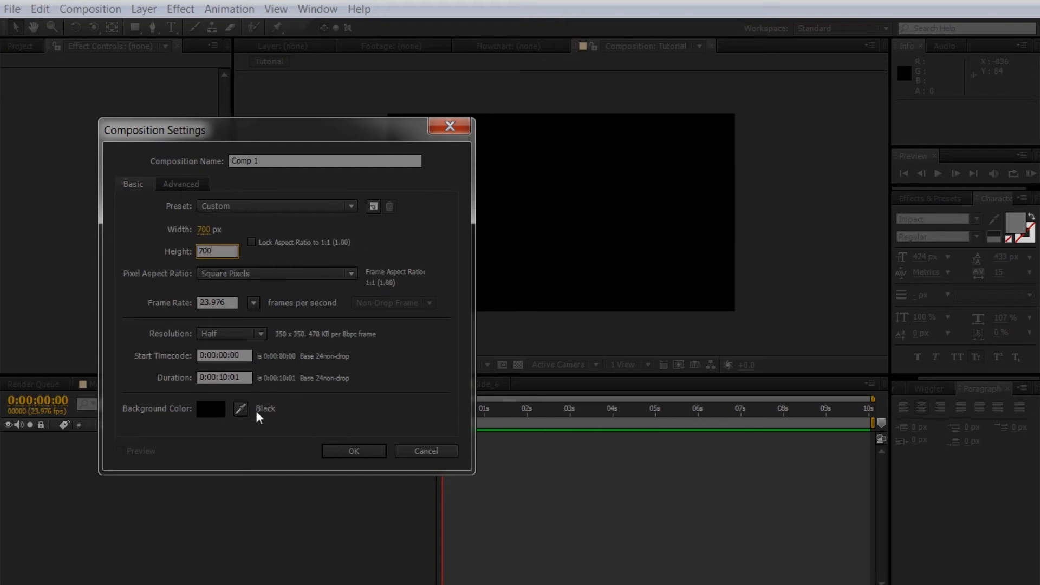
pyautogui.click(372, 452)
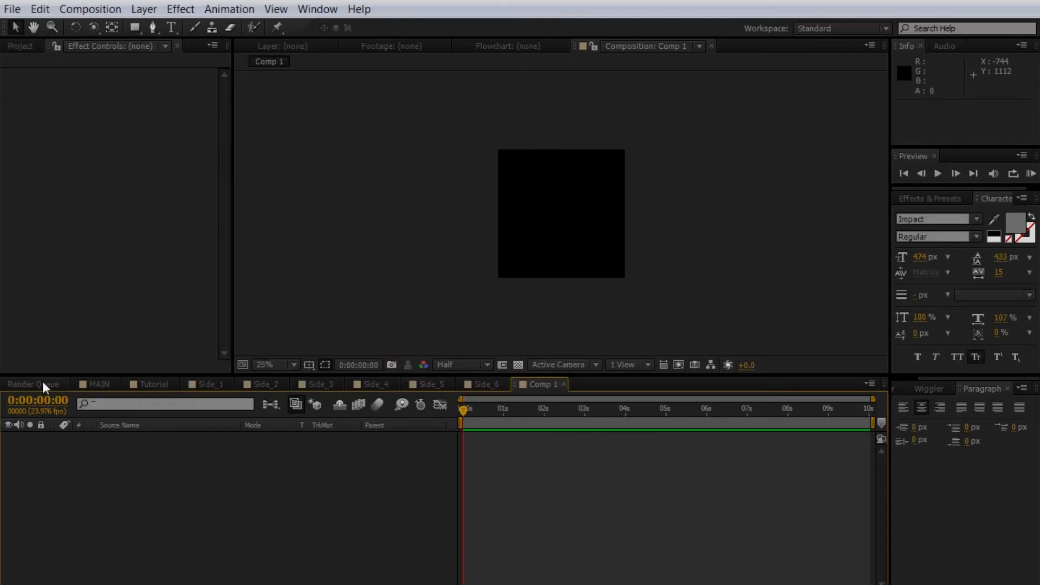
# - Add the Side_1 through Side_6 compositions from the project as layers in the 700 x 700 px composition
pyautogui.click(39, 48)
pyautogui.scroll(-3, 54, 244)
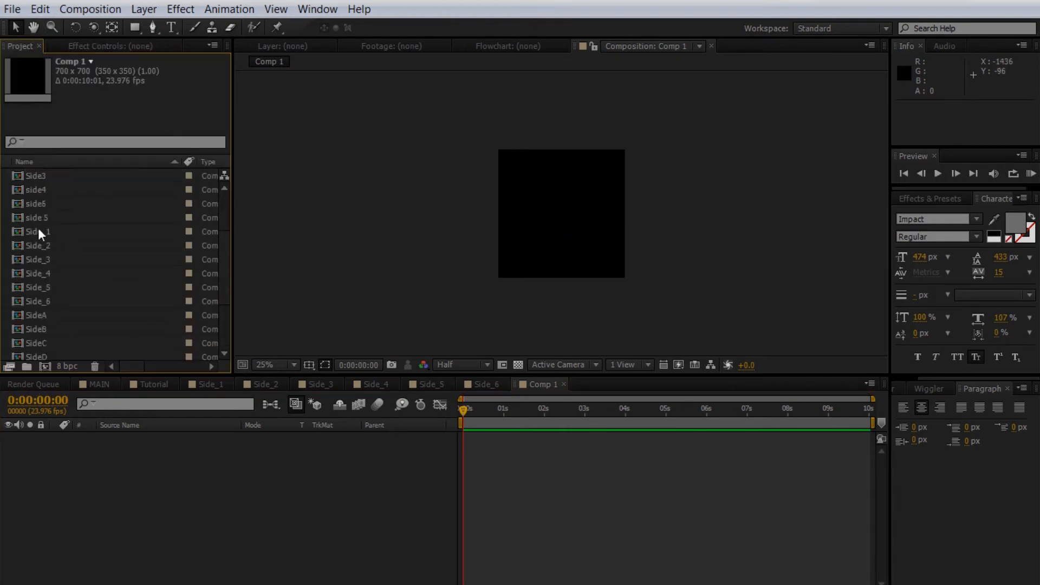
pyautogui.click(38, 232)
pyautogui.keyDown('shift'); pyautogui.click(37, 299); pyautogui.keyUp('shift')
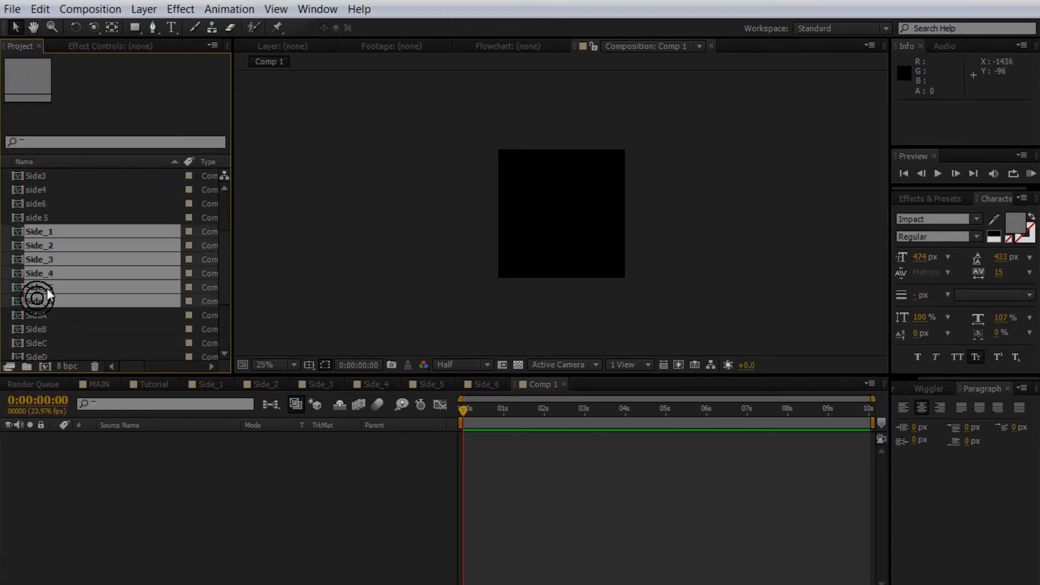
pyautogui.moveTo(38, 233); pyautogui.dragTo(161, 473)
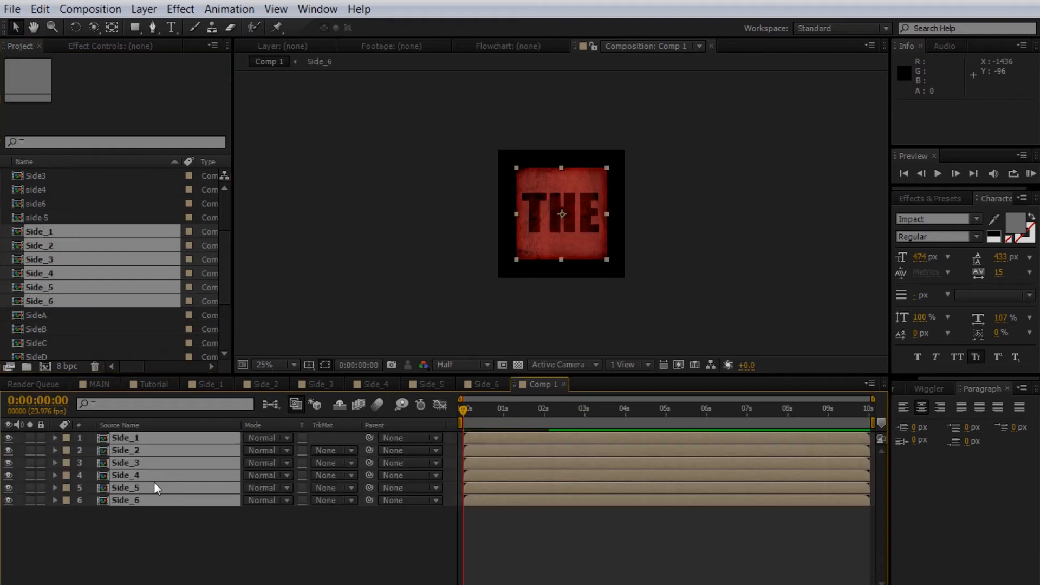
pyautogui.click(135, 523)
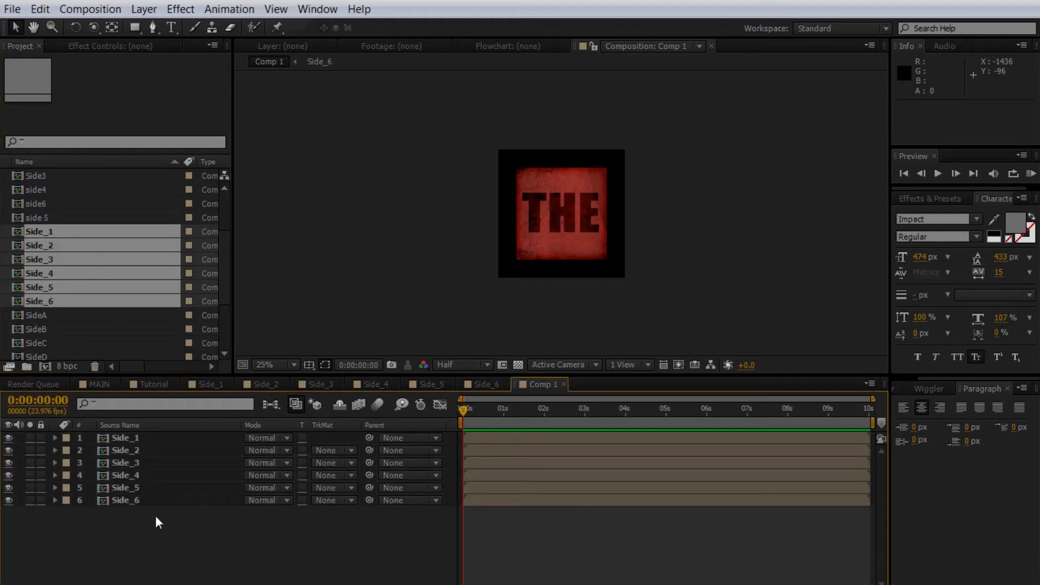
pyautogui.scroll(2, 170, 271)
pyautogui.click(93, 47)
pyautogui.click(309, 545)
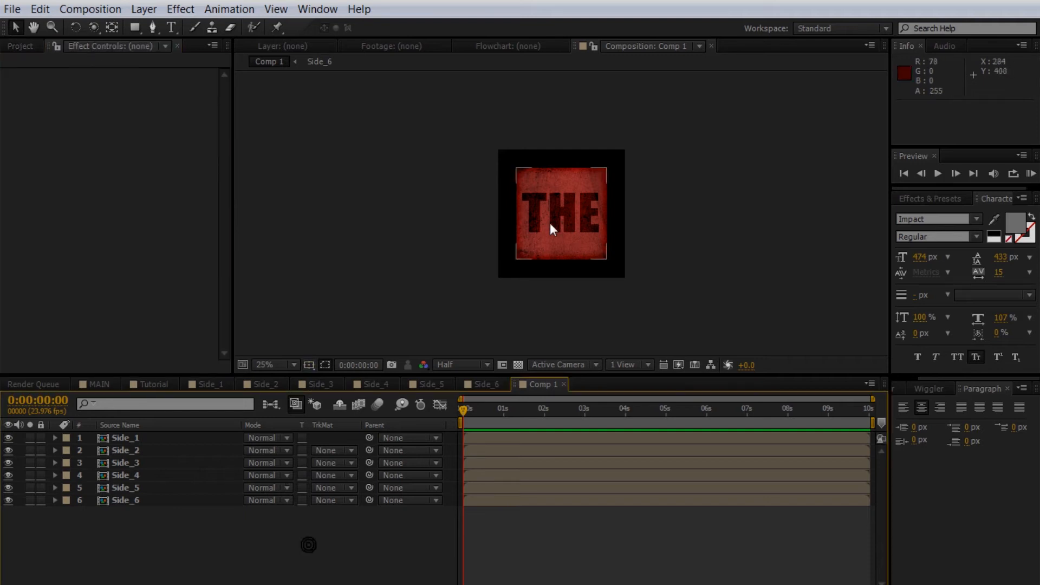
# - Make all six side layers 3D and enable motion blur for the layers and the composition
pyautogui.scroll(2, 550, 223)
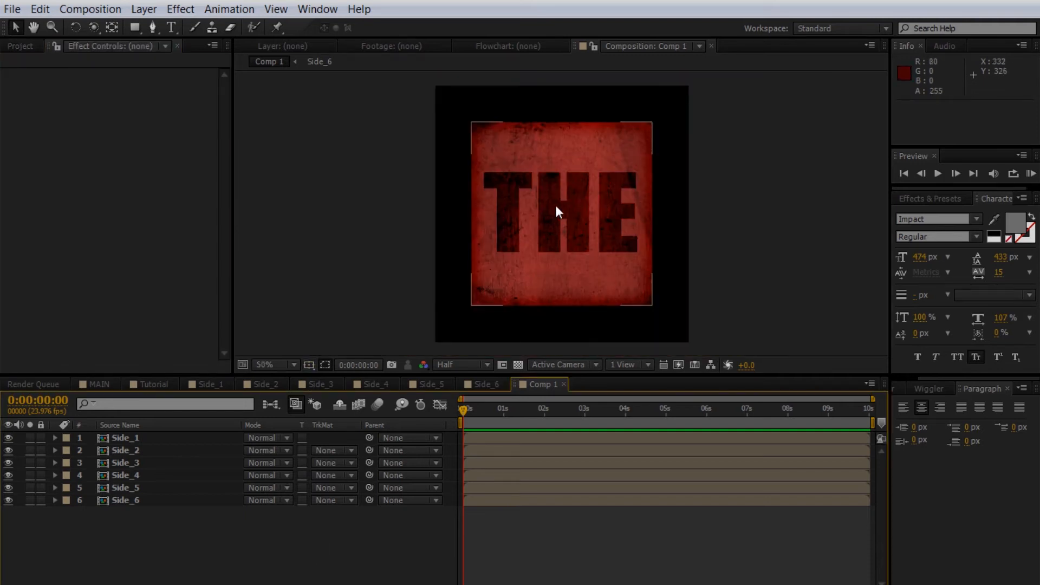
pyautogui.press('F4')
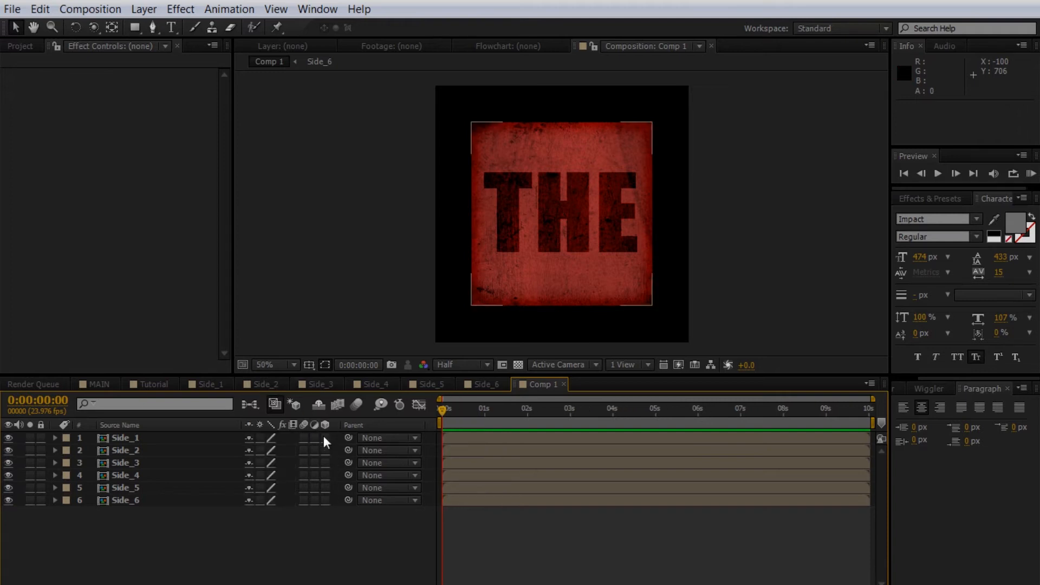
pyautogui.moveTo(324, 437); pyautogui.dragTo(326, 528)
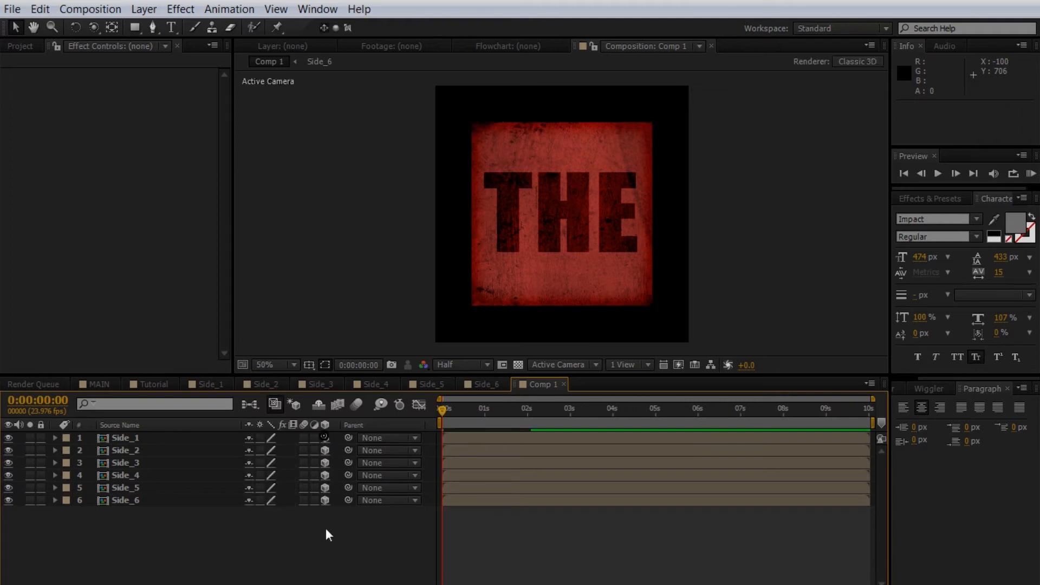
pyautogui.moveTo(303, 438); pyautogui.dragTo(307, 518)
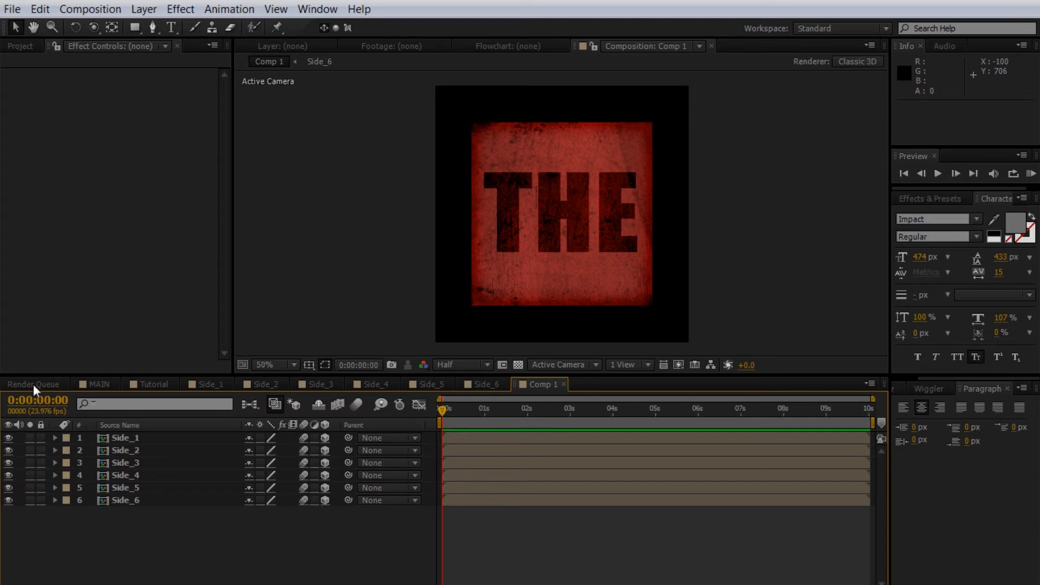
pyautogui.click(356, 403)
# - Add a camera layer and switch the composition to the Top view
pyautogui.click(144, 10)
pyautogui.moveTo(157, 28)
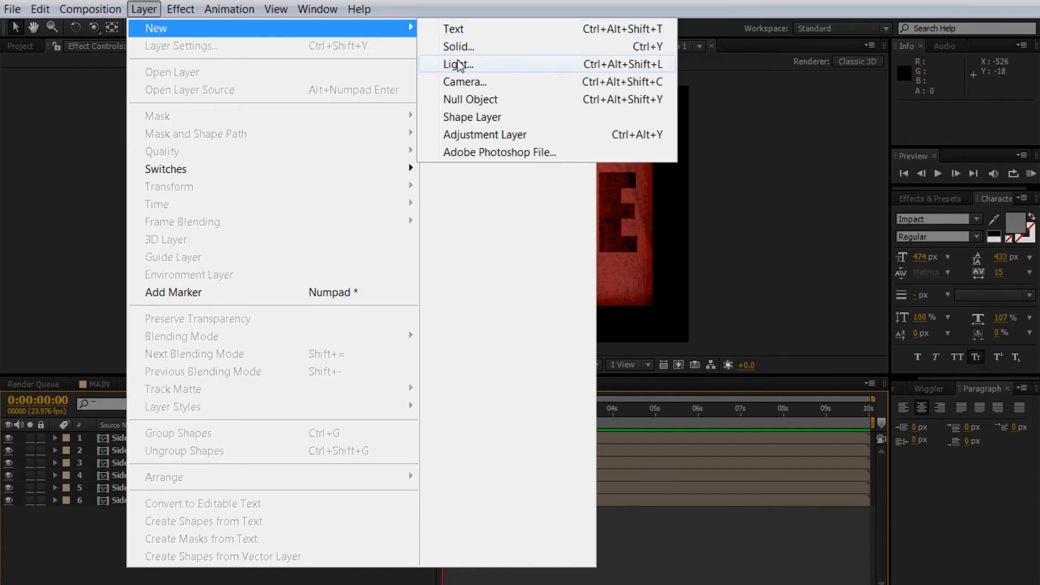
pyautogui.click(463, 82)
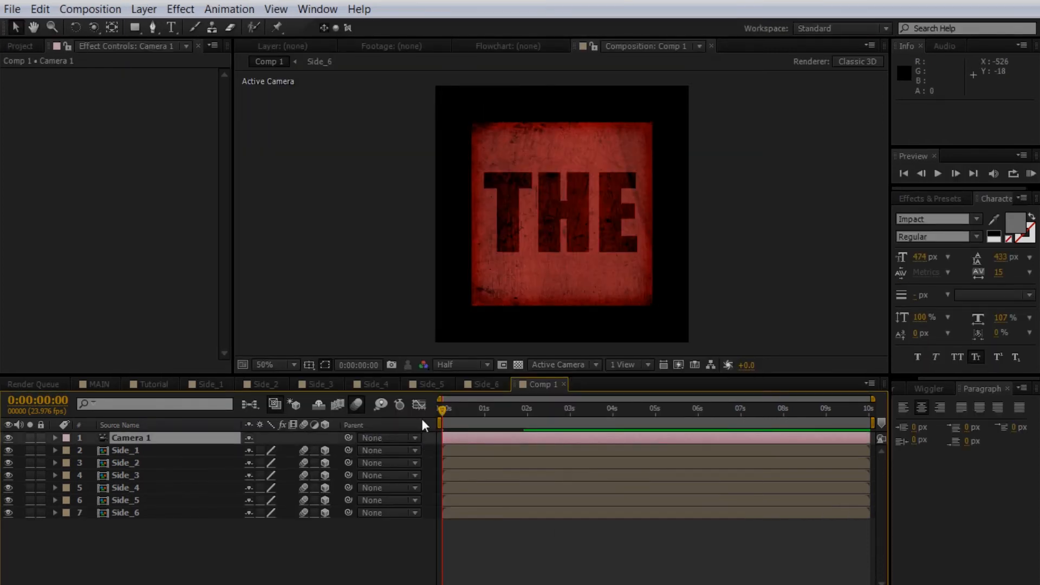
pyautogui.click(567, 364)
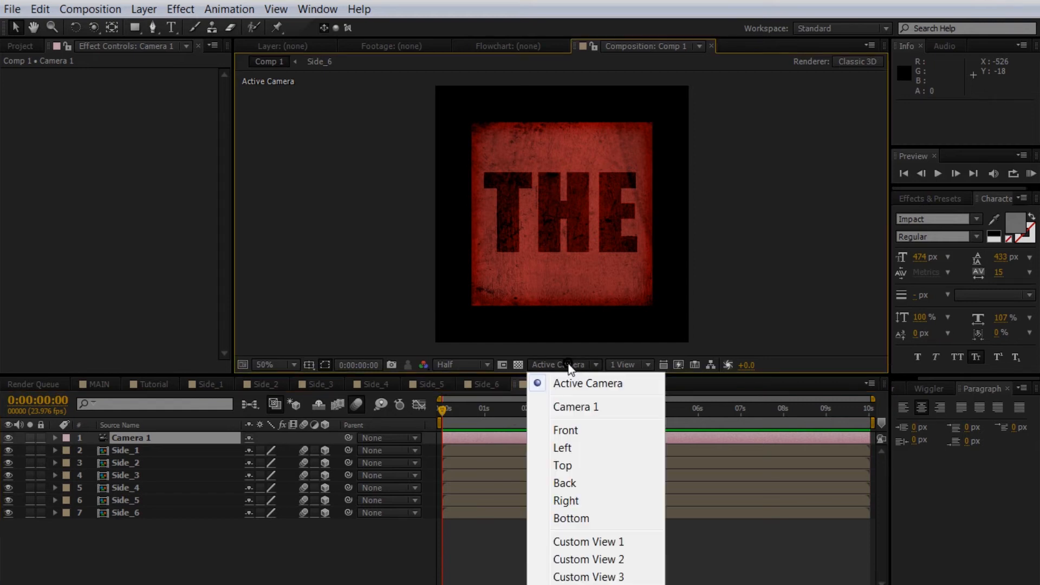
pyautogui.click(563, 466)
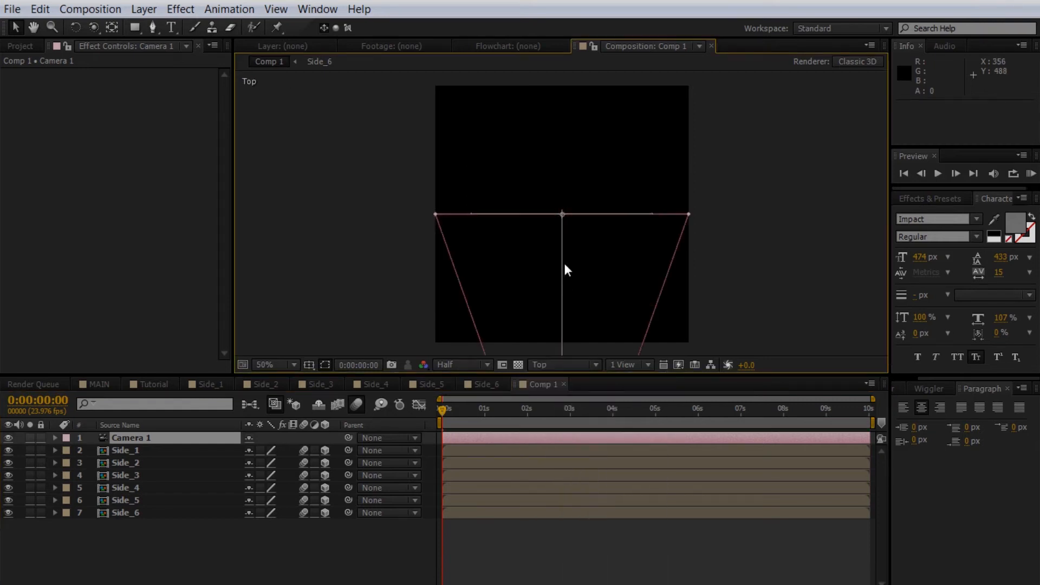
pyautogui.click(262, 547)
pyautogui.press('.')
pyautogui.press('.')
pyautogui.press(',')
# - Set the Y orientation of the Side_2 layer to 90 degrees
pyautogui.click(124, 449)
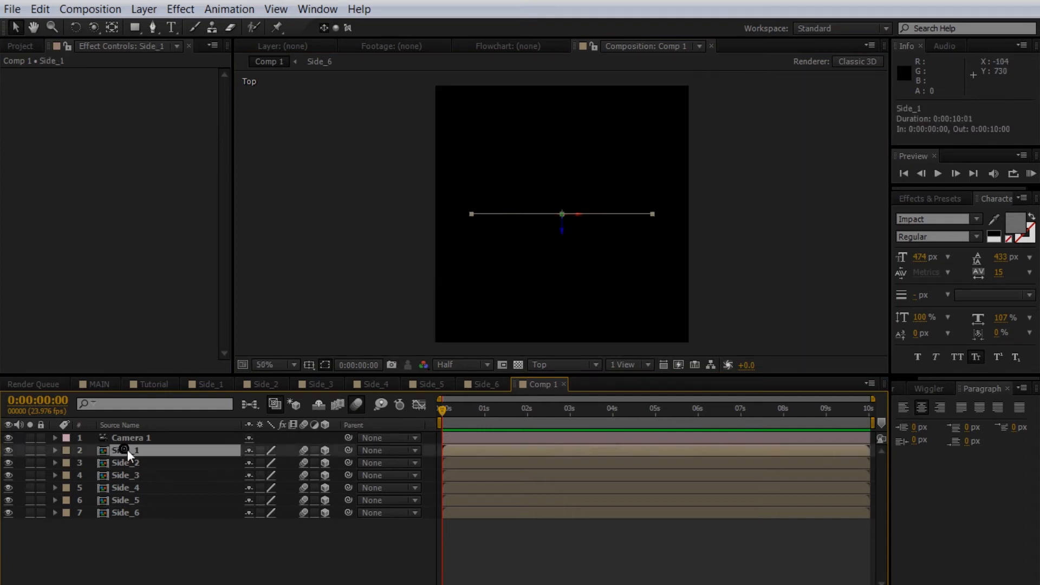
pyautogui.click(128, 463)
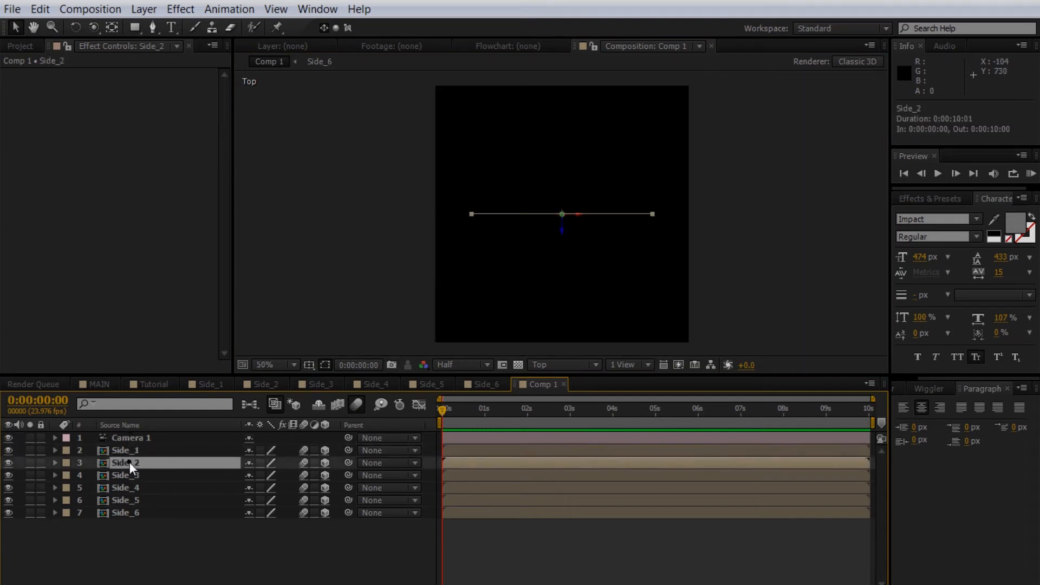
pyautogui.press('r')
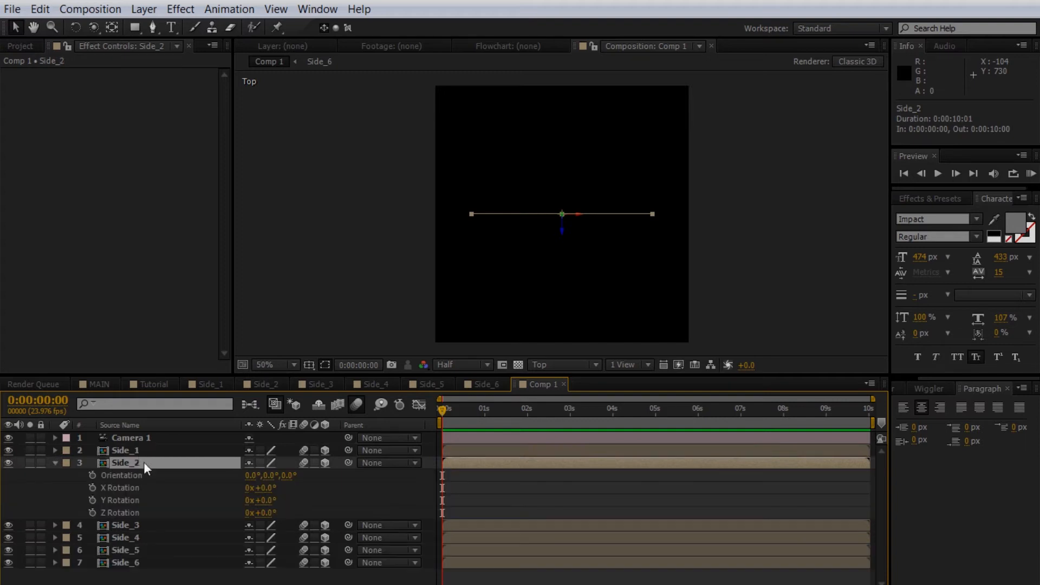
pyautogui.click(275, 475)
pyautogui.write('90')
pyautogui.click(359, 481)
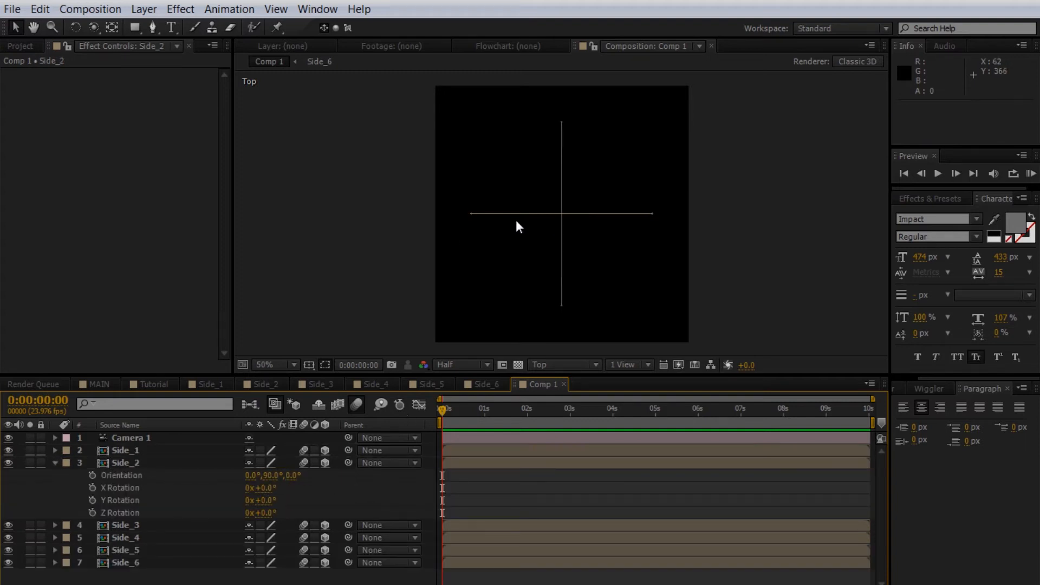
# - Move the Side_2 layer back to about Z 252 and sideways to the left end of the Side_1 layer
pyautogui.click(563, 248)
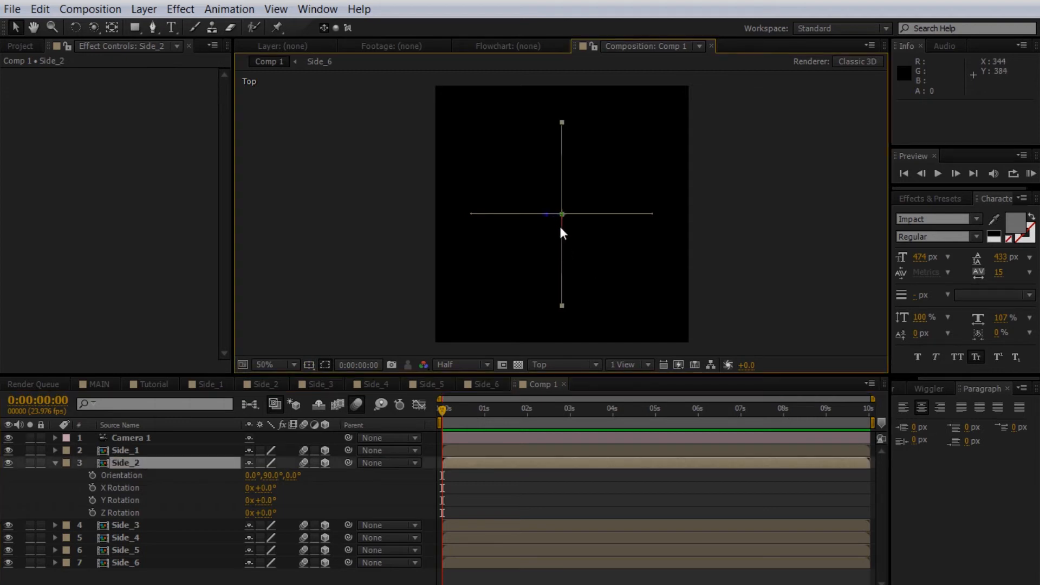
pyautogui.moveTo(560, 228); pyautogui.dragTo(563, 135)
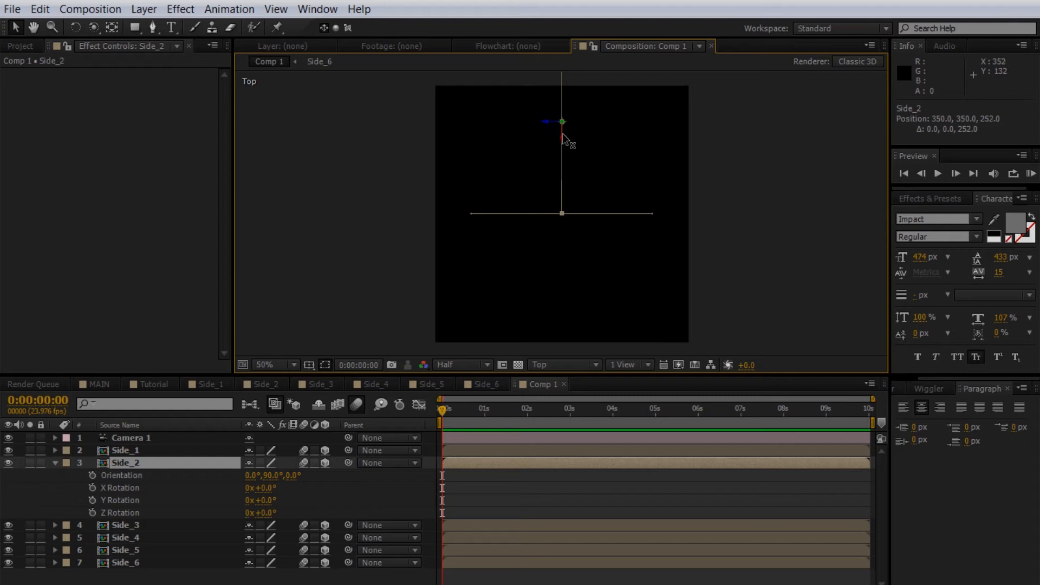
pyautogui.press('Return')
pyautogui.moveTo(550, 129); pyautogui.dragTo(464, 136)
# - Nudge the Side_2 layer to position 100, 350, 250.1 so its front corner meets the left end of Side_1
pyautogui.press('.')
pyautogui.press('.')
pyautogui.press('.')
pyautogui.moveTo(441, 264); pyautogui.dragTo(696, 248)
pyautogui.scroll(1, 477, 251)
pyautogui.moveTo(543, 251); pyautogui.dragTo(528, 275)
pyautogui.scroll(1, 538, 260)
pyautogui.press('.')
pyautogui.press('Left')
pyautogui.press('Left')
pyautogui.press('Left')
pyautogui.press('Down')
pyautogui.press('Down')
pyautogui.press('Down')
pyautogui.press('Down')
pyautogui.press('Down')
pyautogui.press('Down')
pyautogui.press('Down')
pyautogui.press('Down')
pyautogui.press('Down')
pyautogui.press('Down')
pyautogui.press('Down')
pyautogui.press('Down')
pyautogui.press('Down')
pyautogui.press('Down')
pyautogui.press('Down')
pyautogui.press('Down')
pyautogui.press('Down')
pyautogui.press('Down')
pyautogui.press('Down')
pyautogui.press('Down')
pyautogui.press('Down')
pyautogui.press('Down')
pyautogui.press('Down')
pyautogui.press('Down')
pyautogui.press('Down')
pyautogui.press('Down')
pyautogui.press('Down')
pyautogui.press('Down')
pyautogui.press('Left')
pyautogui.press('Left')
pyautogui.press('Left')
pyautogui.press('Left')
pyautogui.press('Left')
pyautogui.press('Left')
pyautogui.press('Left')
pyautogui.press('Left')
pyautogui.press('Left')
pyautogui.press('Left')
pyautogui.press('Left')
pyautogui.press('Left')
pyautogui.press('Left')
pyautogui.press('Left')
pyautogui.press('Left')
pyautogui.press('Left')
pyautogui.press('Left')
pyautogui.press('Left')
pyautogui.press('Left')
pyautogui.press('Left')
pyautogui.press('Left')
pyautogui.press('Left')
pyautogui.press('Left')
pyautogui.press('Left')
pyautogui.press('Left')
pyautogui.press('Left')
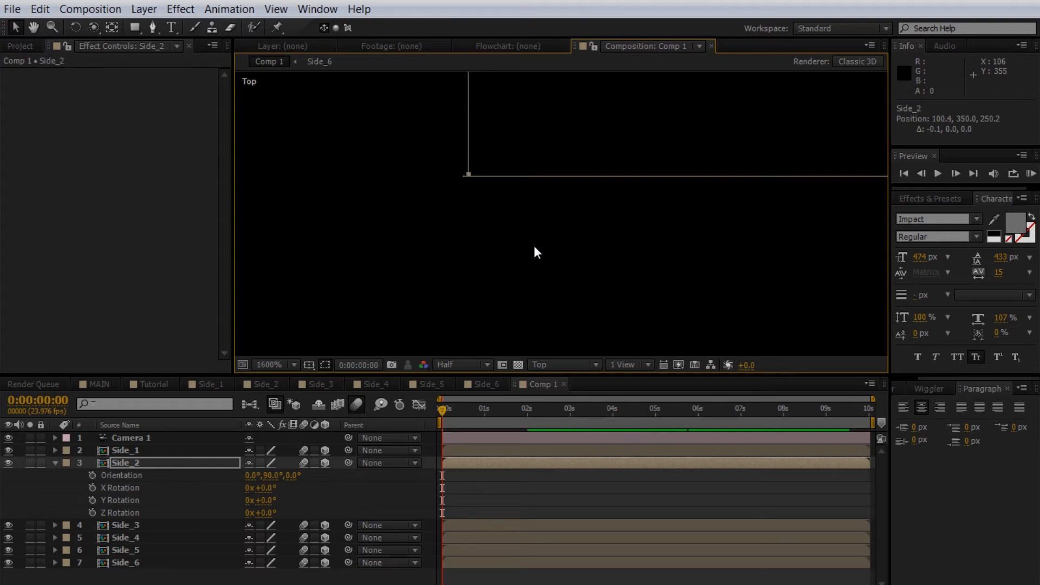
pyautogui.press('Right')
pyautogui.press(',')
pyautogui.press(',')
pyautogui.press(',')
pyautogui.press(',')
pyautogui.press(',')
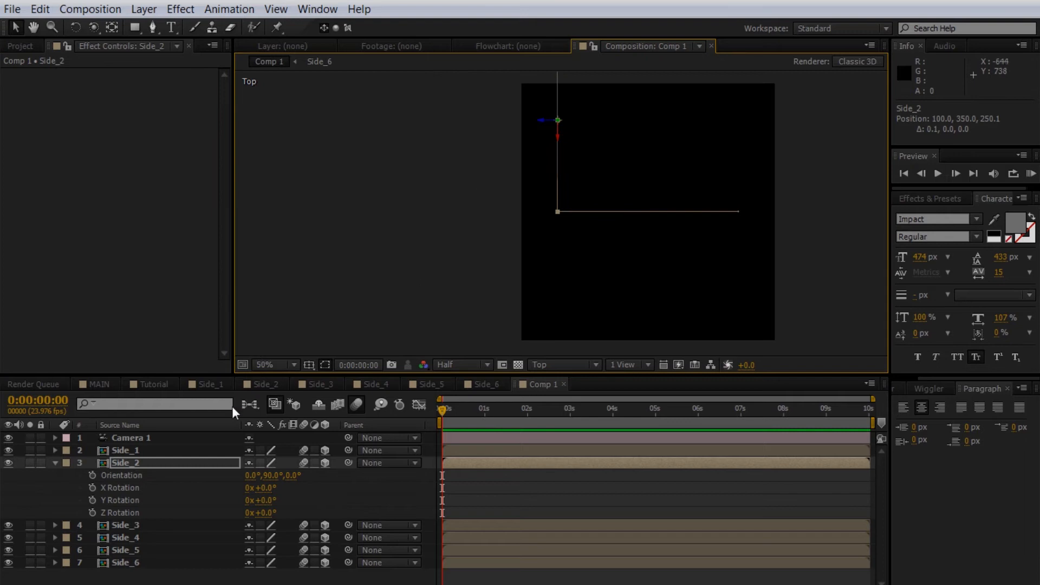
# - Set the Y orientation of the Side_3 layer to 270 degrees
pyautogui.click(137, 525)
pyautogui.press('r')
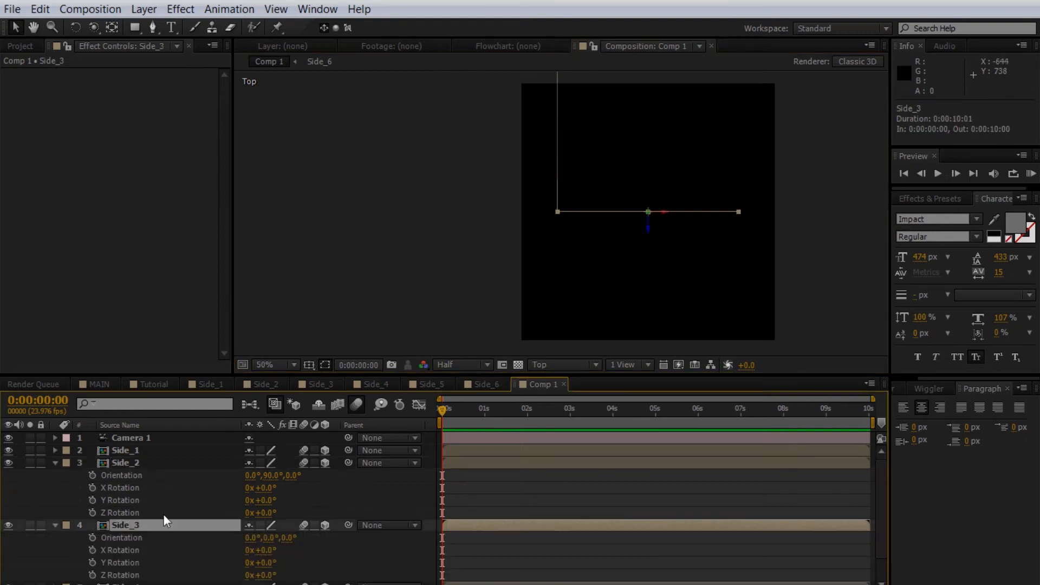
pyautogui.click(268, 538)
pyautogui.write('270')
pyautogui.click(300, 502)
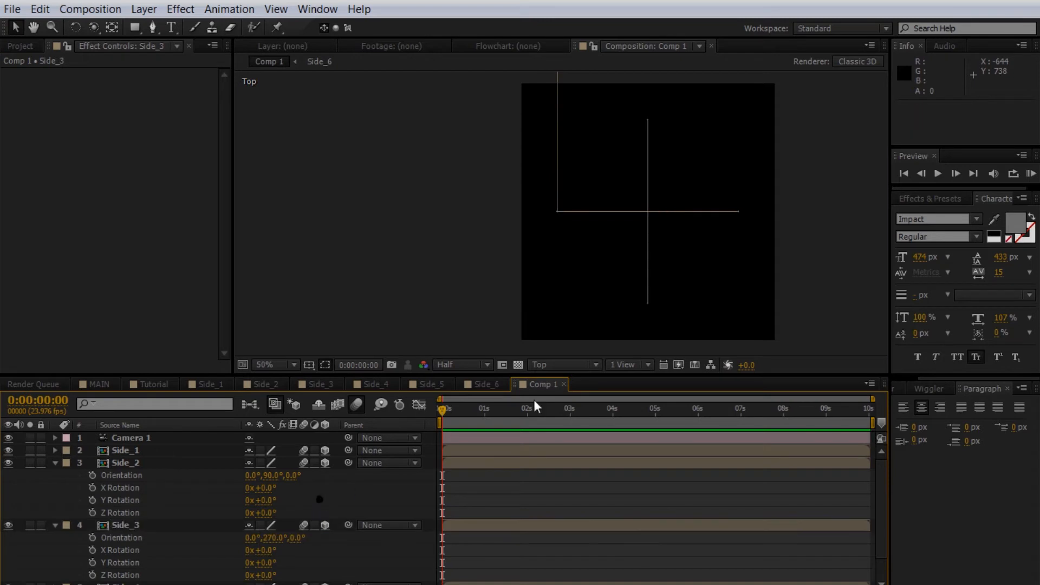
# - Move the Side_3 layer to about 602, 350, 252, near the right end of the Side_1 layer
pyautogui.click(649, 264)
pyautogui.click(649, 247)
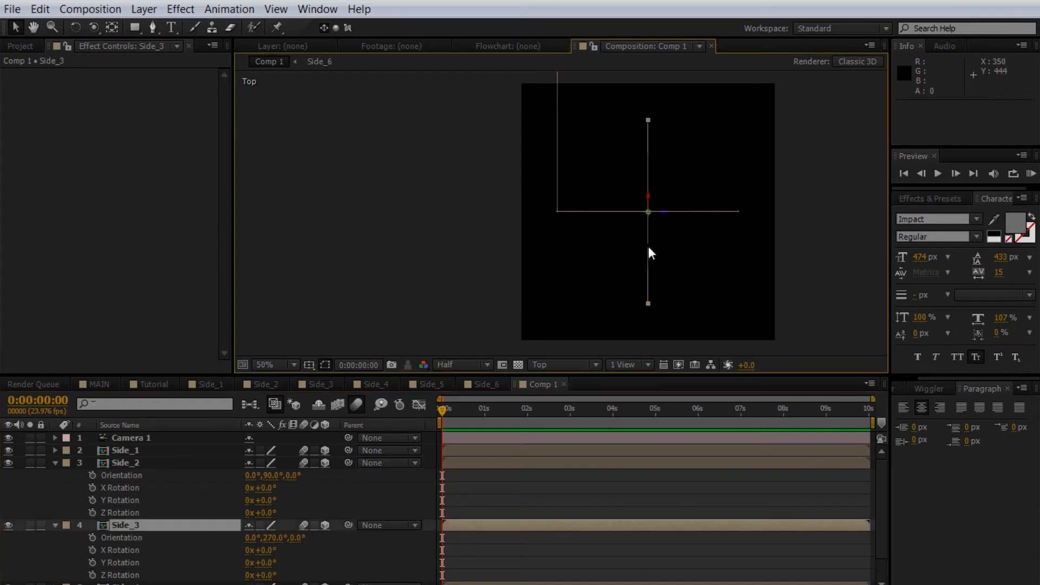
pyautogui.moveTo(666, 215); pyautogui.dragTo(745, 107)
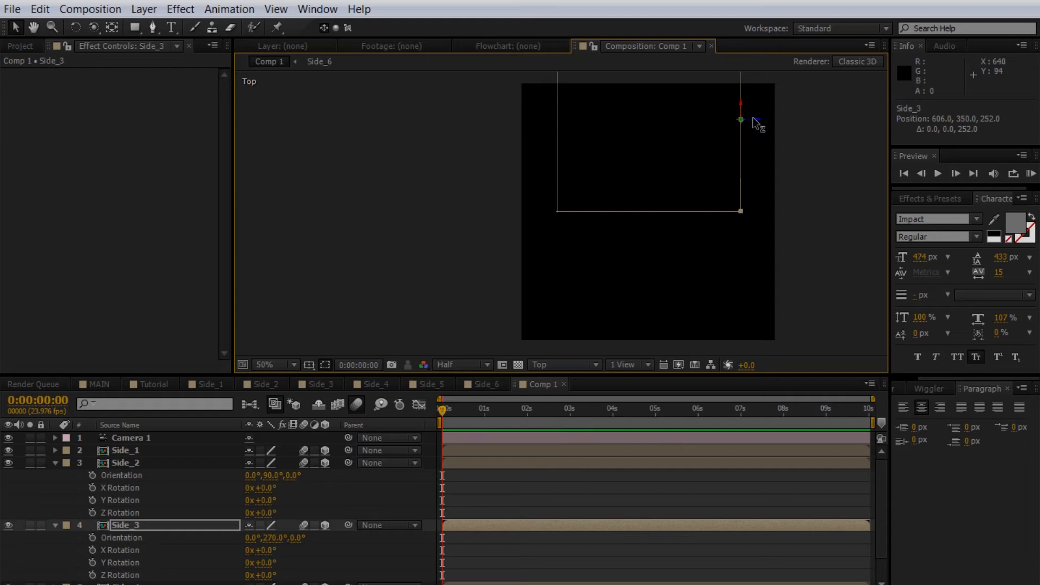
pyautogui.moveTo(753, 119); pyautogui.dragTo(752, 119)
# - Nudge the Side_3 layer to position 600, 350, 250 so its front corner meets the right end of Side_1
pyautogui.scroll(2, 742, 244)
pyautogui.moveTo(737, 236); pyautogui.dragTo(340, 225)
pyautogui.scroll(3, 496, 227)
pyautogui.moveTo(460, 213); pyautogui.dragTo(594, 336)
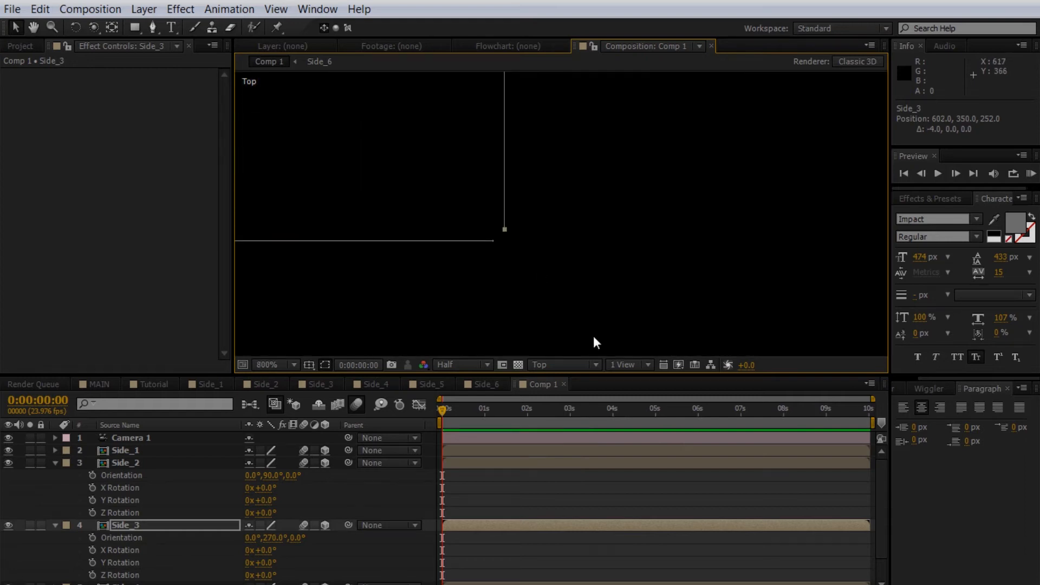
pyautogui.press('Down')
pyautogui.press('Down')
pyautogui.press('Down')
pyautogui.press('Down')
pyautogui.press('Down')
pyautogui.press('Down')
pyautogui.press('Down')
pyautogui.press('Down')
pyautogui.press('Down')
pyautogui.press('Down')
pyautogui.press('Down')
pyautogui.press('Down')
pyautogui.press('Down')
pyautogui.press('Down')
pyautogui.press('Down')
pyautogui.press('Left')
pyautogui.press('Left')
pyautogui.press('Left')
pyautogui.press('Left')
pyautogui.press('Left')
pyautogui.press('Left')
pyautogui.press('Left')
pyautogui.press('Left')
pyautogui.press('Left')
pyautogui.press('Left')
pyautogui.press('Left')
pyautogui.press('Left')
pyautogui.press('Left')
pyautogui.press('Left')
pyautogui.press('Left')
pyautogui.press('Left')
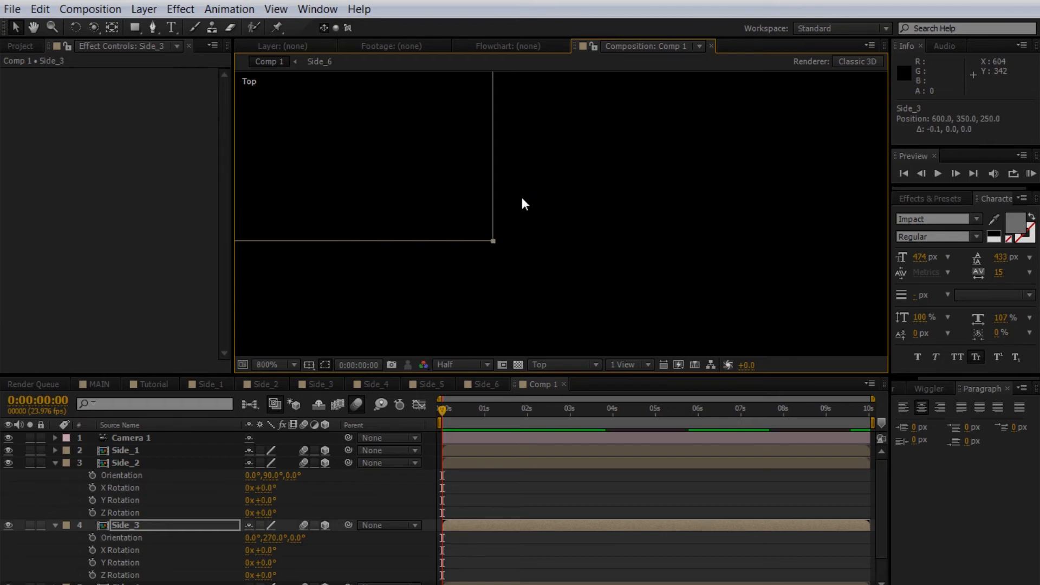
pyautogui.press('/')
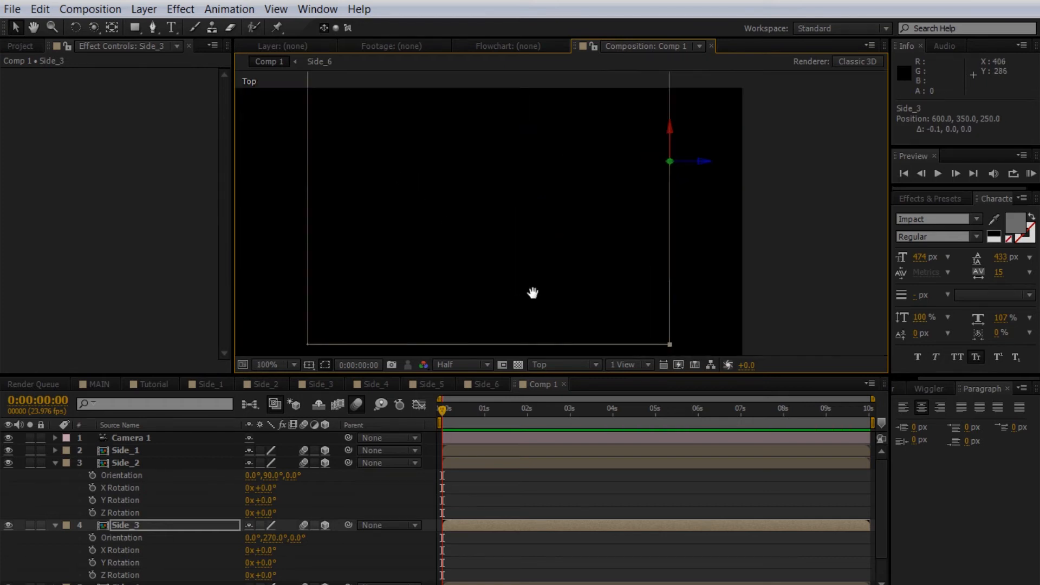
# - Collapse the rotation properties of the Side_2 and Side_3 layers
pyautogui.click(120, 464)
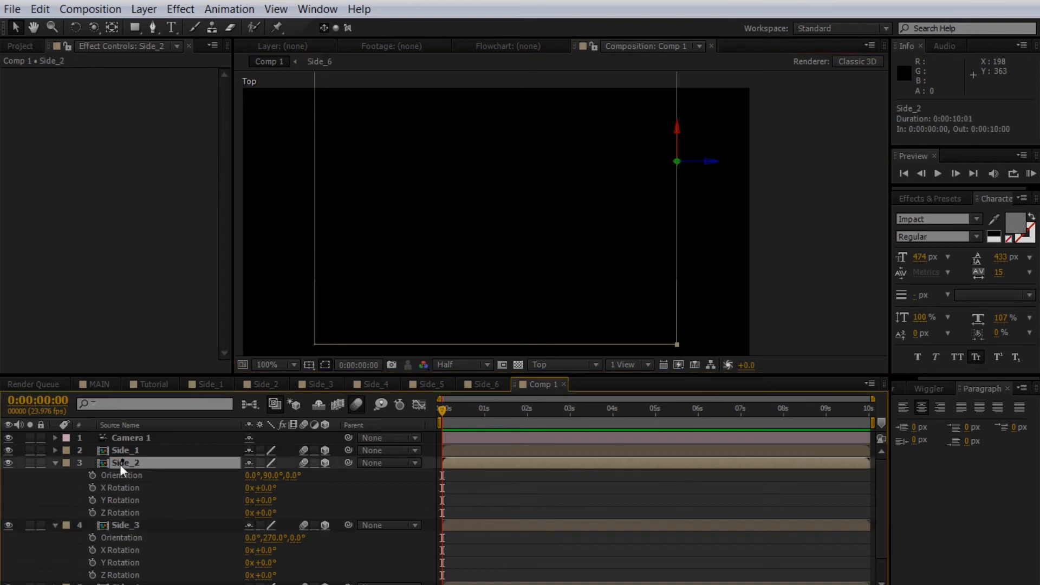
pyautogui.click(54, 463)
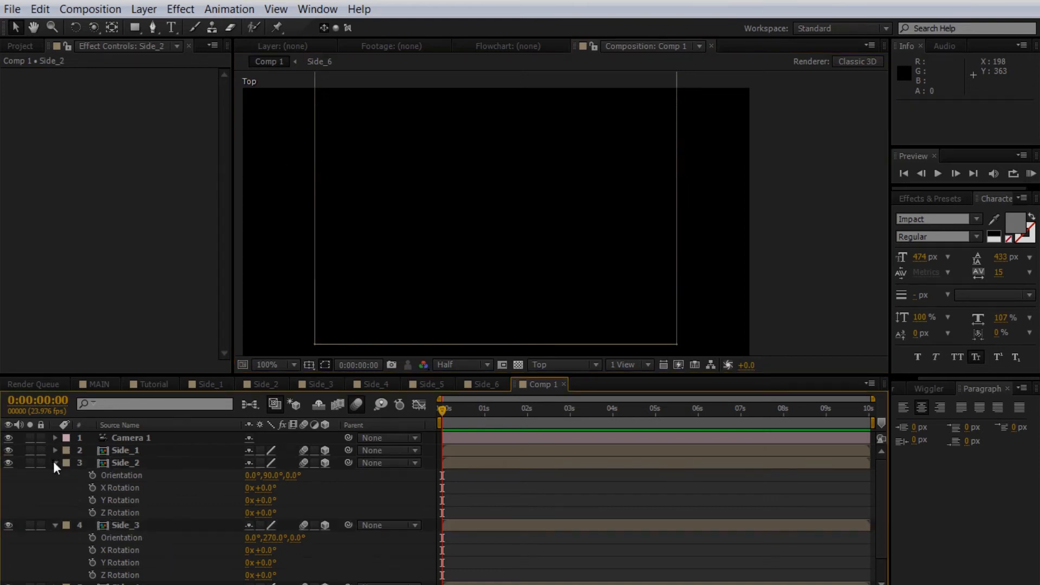
pyautogui.click(54, 462)
pyautogui.click(54, 476)
# - Move the Side_4 layer back to Z 500 so it closes the rear ends of Side_2 and Side_3
pyautogui.click(109, 486)
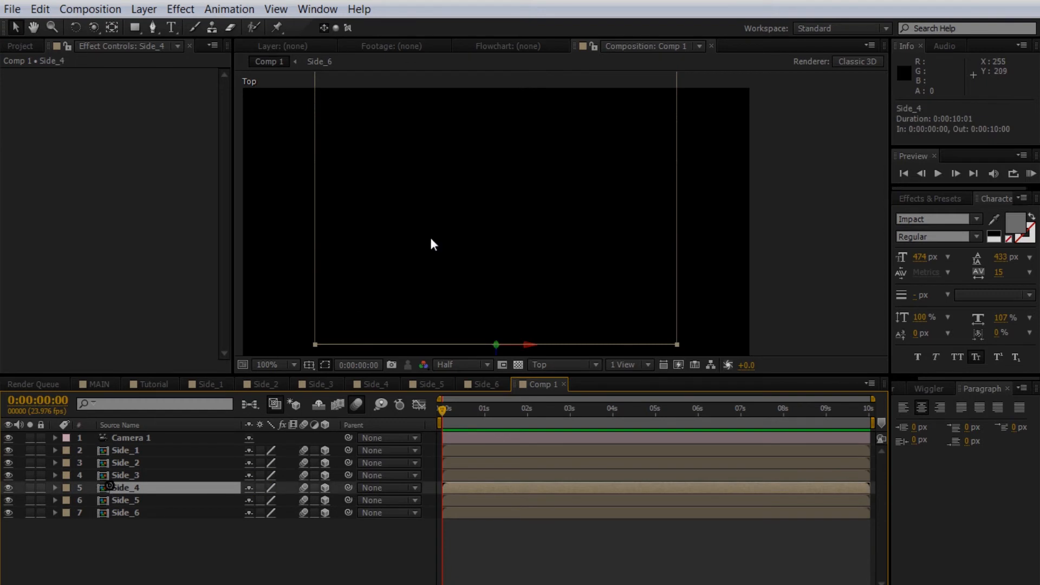
pyautogui.scroll(-4, 430, 237)
pyautogui.moveTo(547, 256); pyautogui.dragTo(541, 163)
pyautogui.scroll(6, 541, 163)
pyautogui.moveTo(470, 324); pyautogui.dragTo(333, 425)
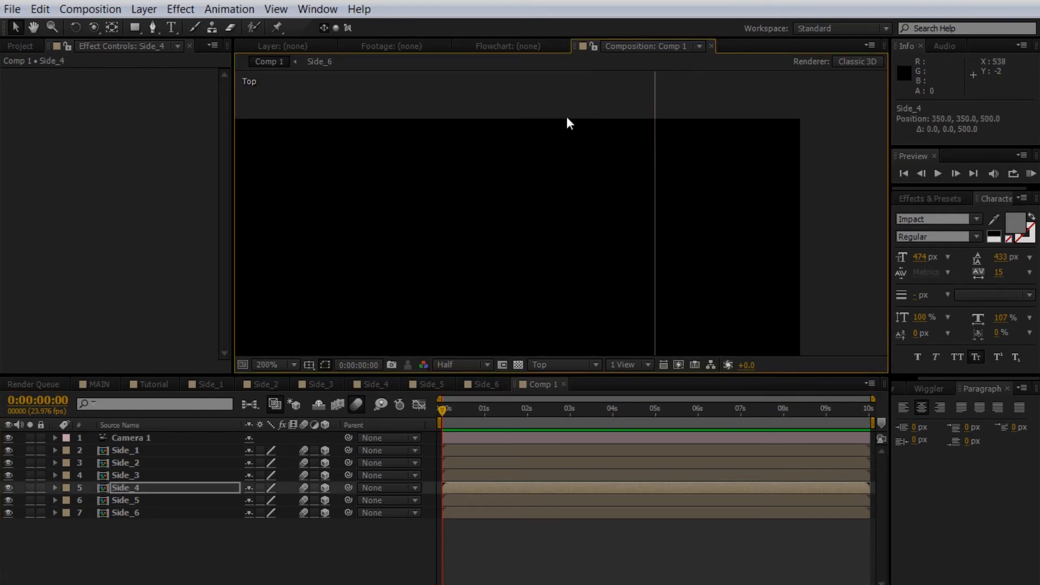
pyautogui.moveTo(564, 134); pyautogui.dragTo(524, 264)
pyautogui.moveTo(540, 115); pyautogui.dragTo(521, 283)
pyautogui.scroll(6, 575, 234)
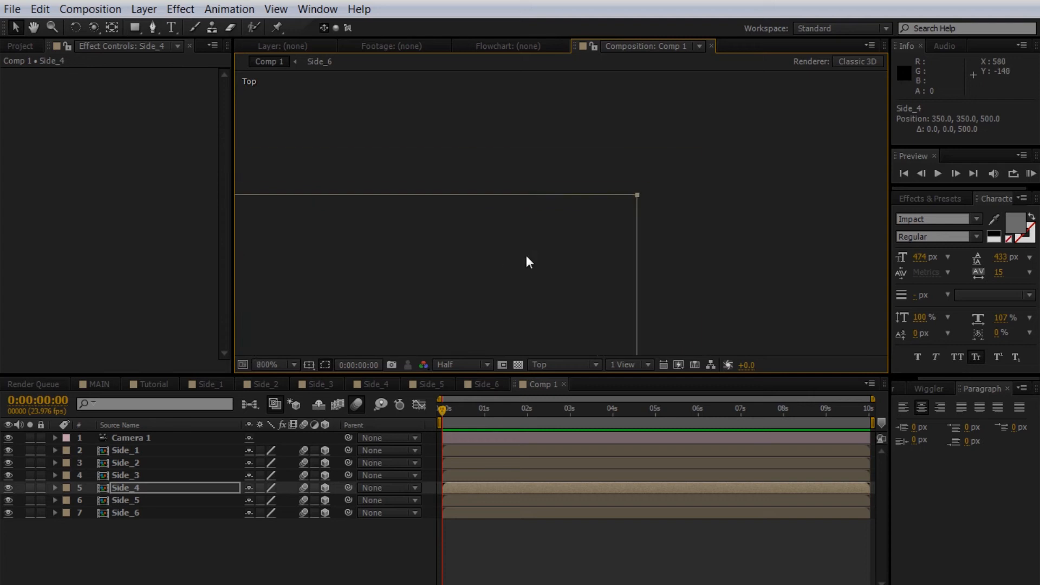
pyautogui.scroll(-10, 550, 242)
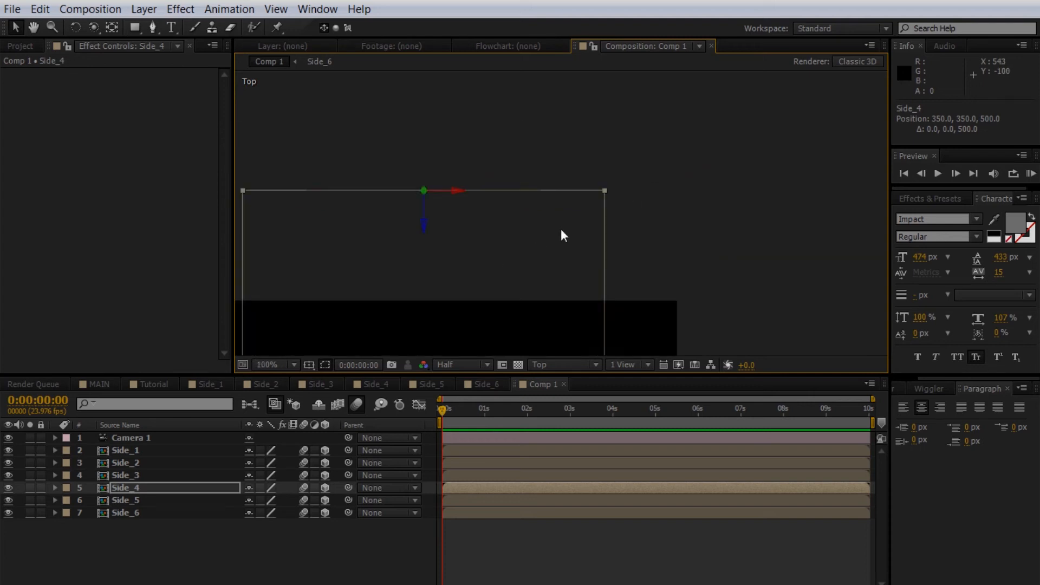
# - Show the rotation properties of the Side_5 layer and enter a new X orientation
pyautogui.click(118, 499)
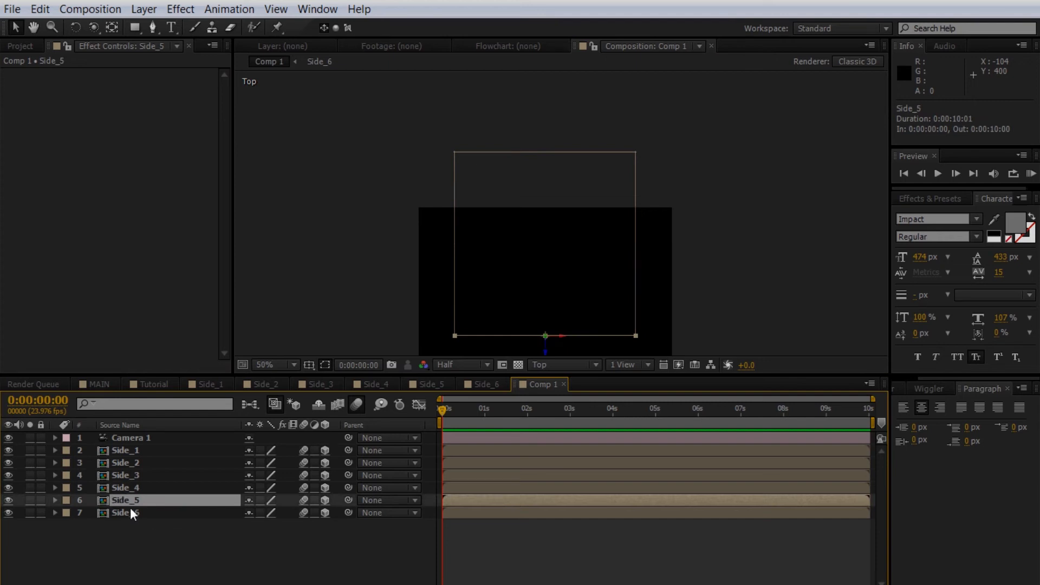
pyautogui.press('r')
pyautogui.moveTo(538, 280); pyautogui.dragTo(532, 200)
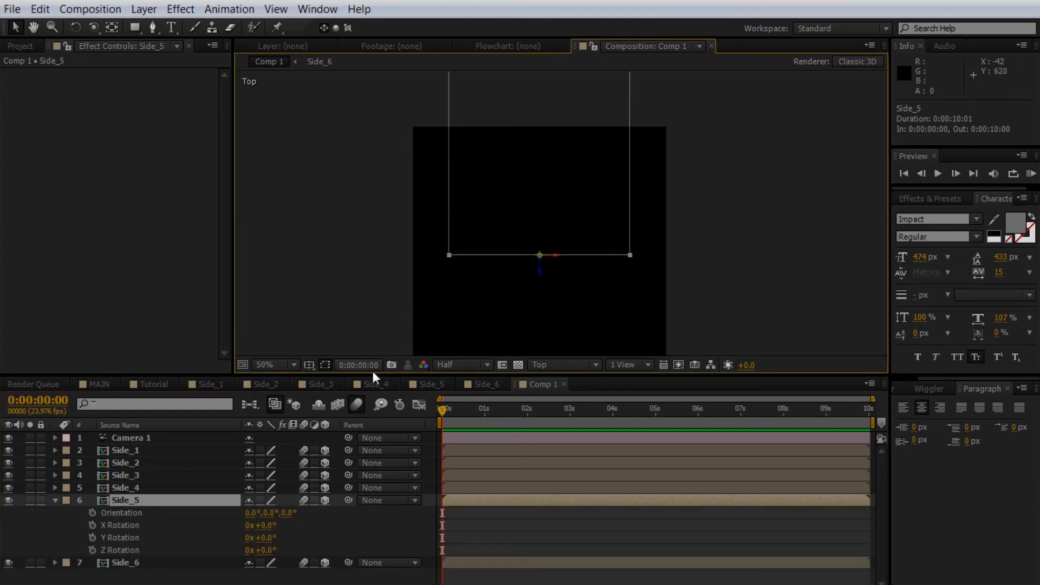
pyautogui.click(249, 512)
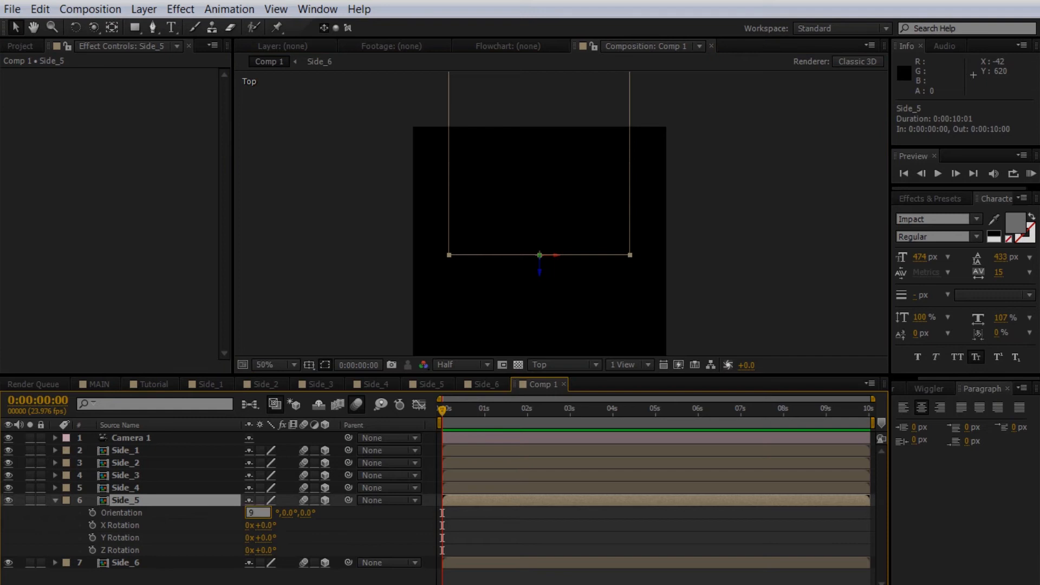
# - Set the X orientation of the Side_5 layer to 90°
pyautogui.write('90')
pyautogui.click(137, 553)
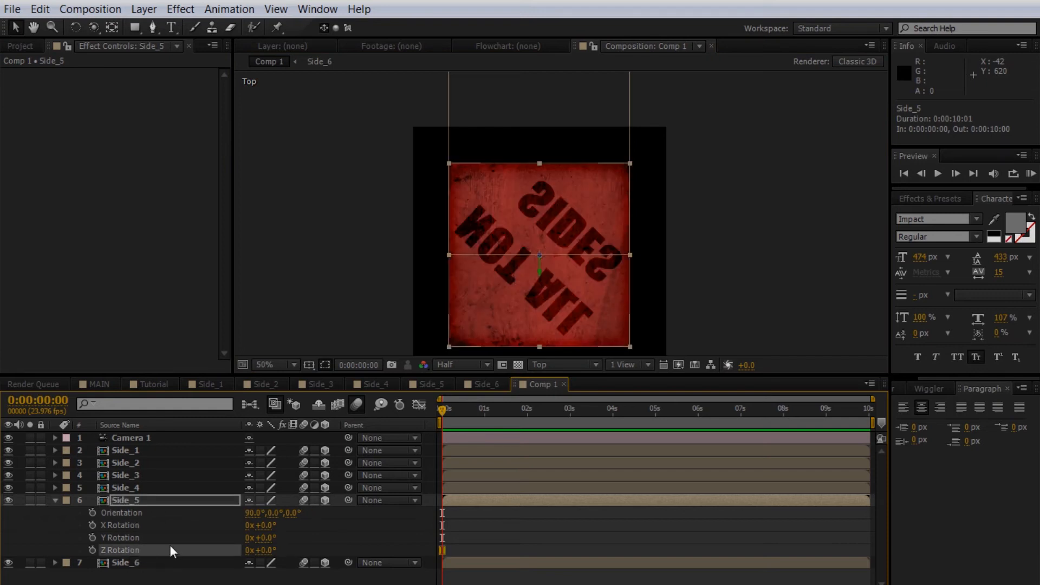
pyautogui.press('r')
# - Set the X orientation of the Side_6 layer to 270° and collapse its rotation properties
pyautogui.click(154, 513)
pyautogui.press('r')
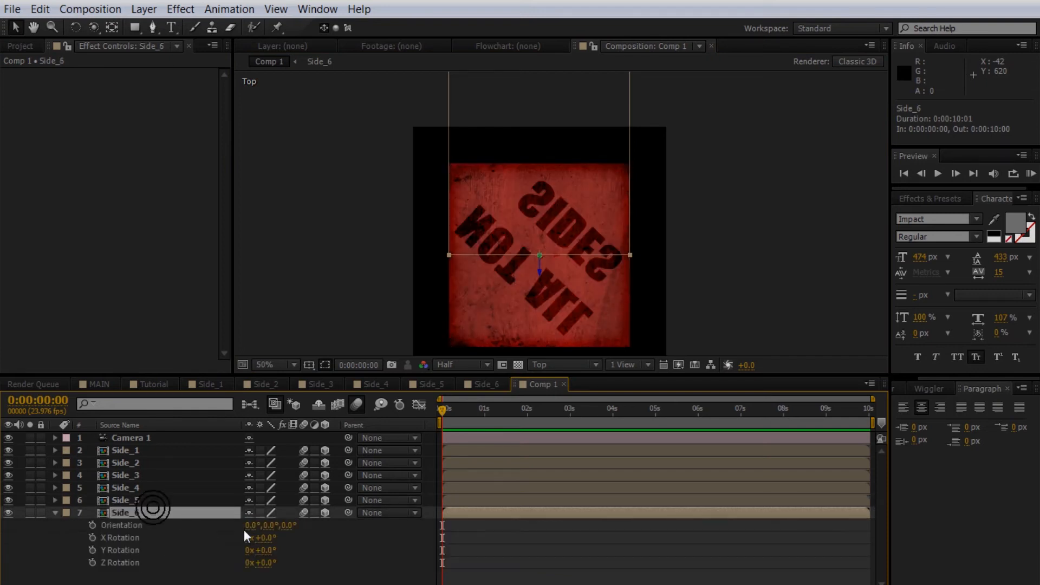
pyautogui.write('90')
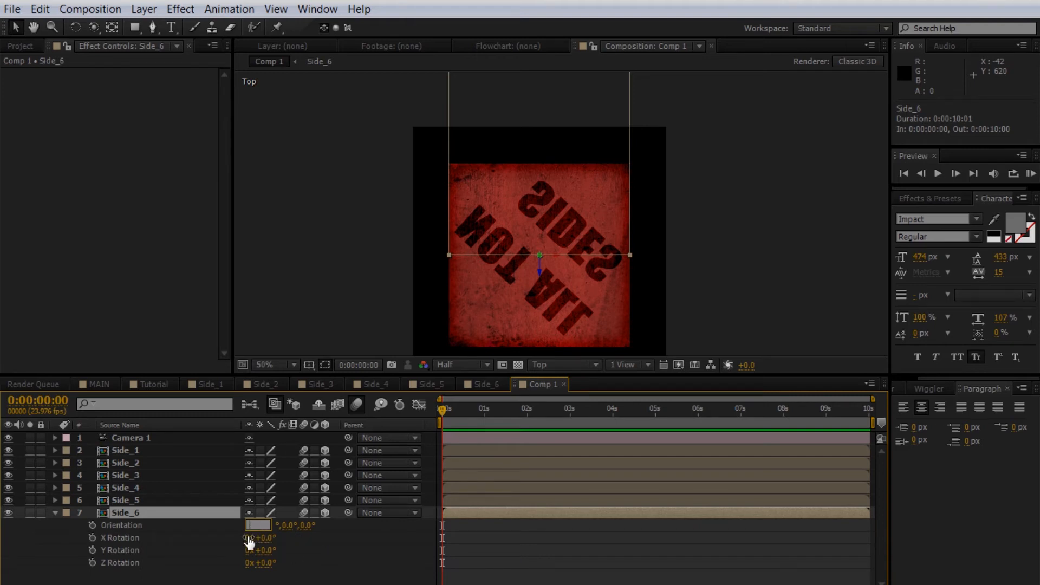
pyautogui.click(346, 542)
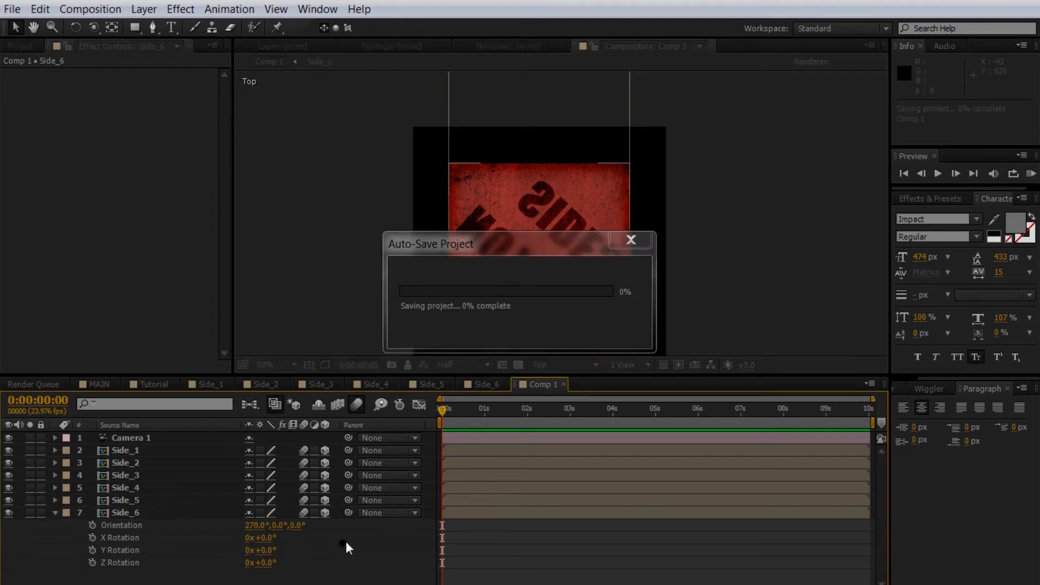
pyautogui.click(55, 513)
# - In the Top view, move Side_5 and Side_6 along the Z axis to 250 so they line up with the cube
pyautogui.click(535, 273)
pyautogui.moveTo(540, 266); pyautogui.dragTo(543, 179)
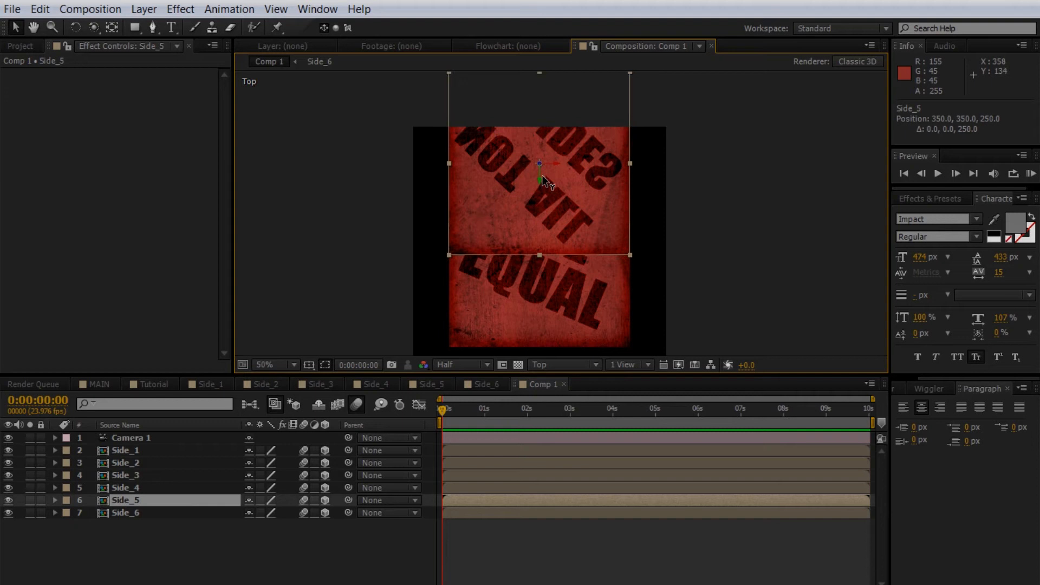
pyautogui.click(548, 301)
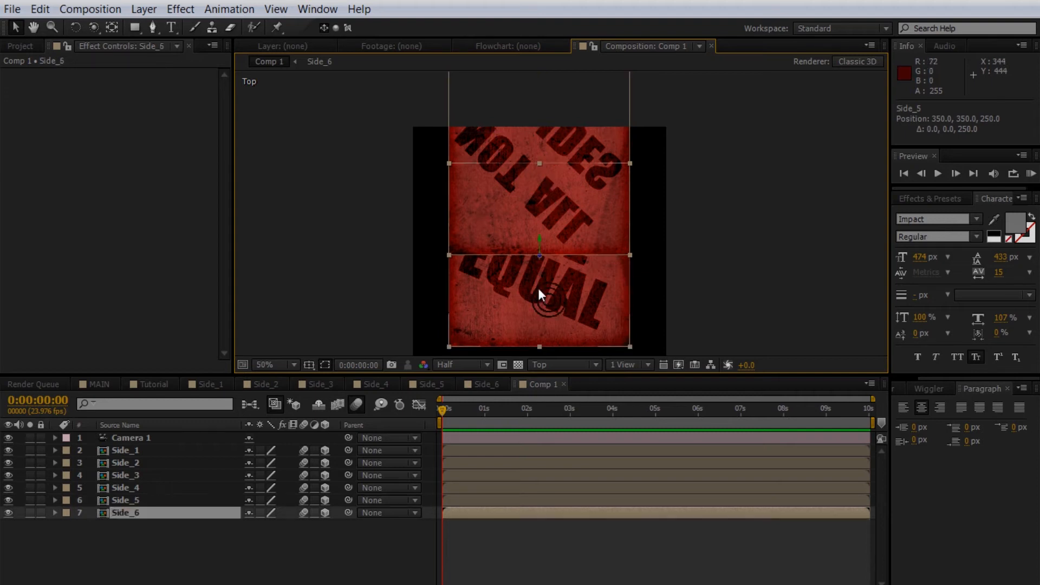
pyautogui.moveTo(540, 245); pyautogui.dragTo(541, 164)
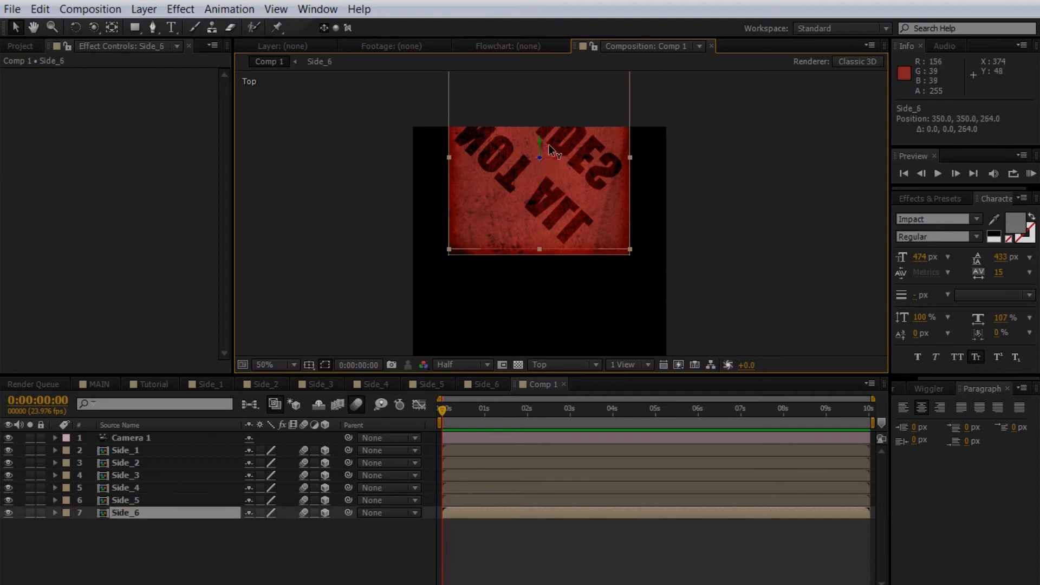
pyautogui.scroll(5, 554, 170)
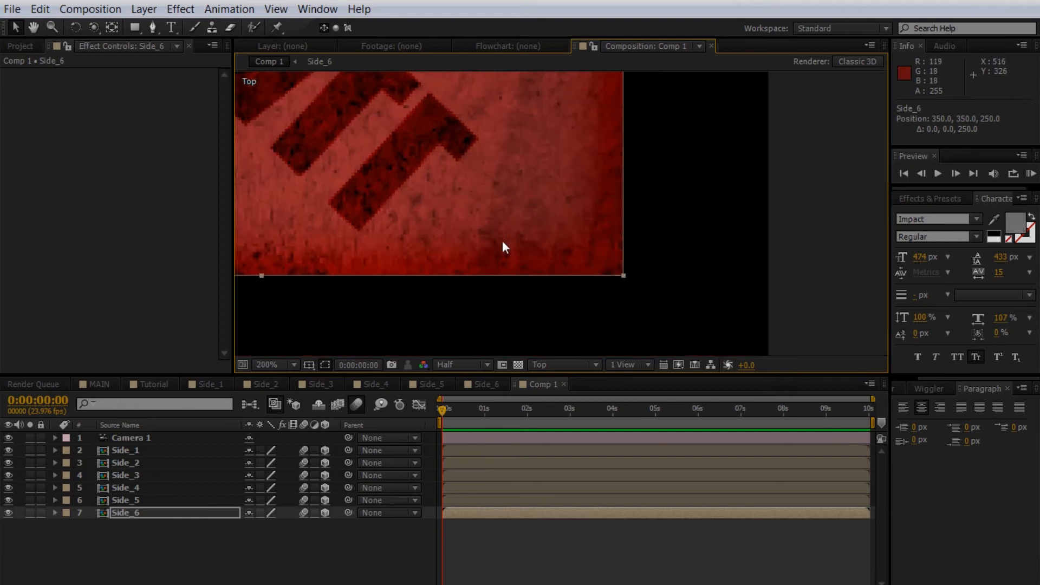
pyautogui.moveTo(597, 242); pyautogui.dragTo(464, 240)
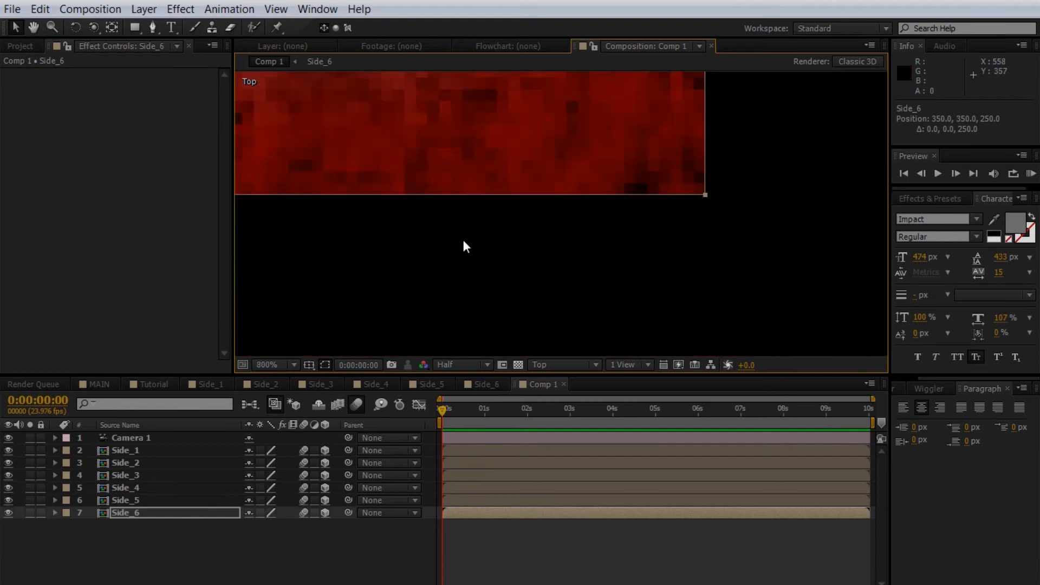
# - Switch the composition viewer from the Top view to the Front view
pyautogui.click(243, 545)
pyautogui.click(128, 495)
pyautogui.click(137, 476)
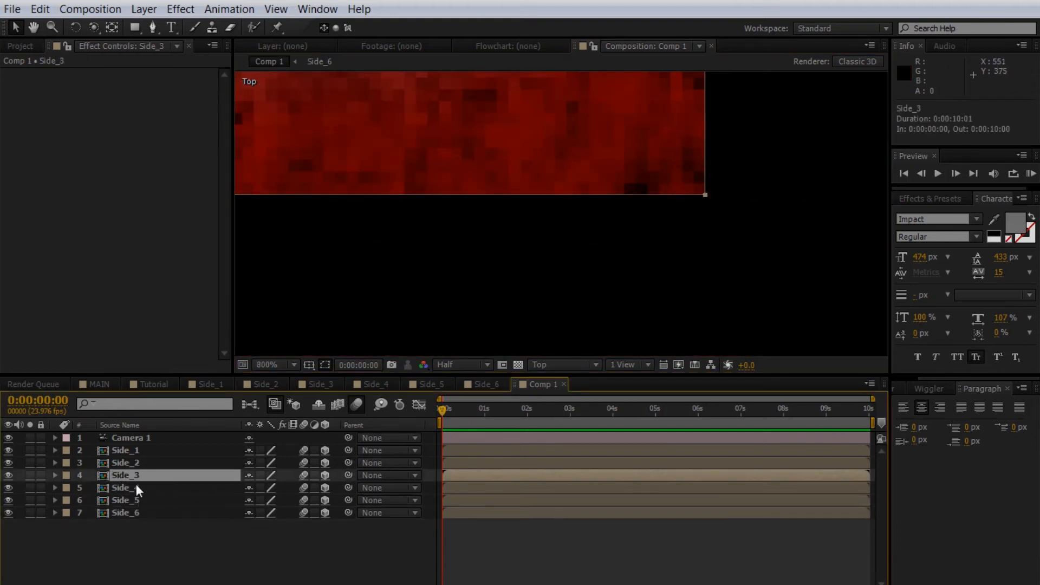
pyautogui.click(131, 461)
pyautogui.scroll(-5, 463, 254)
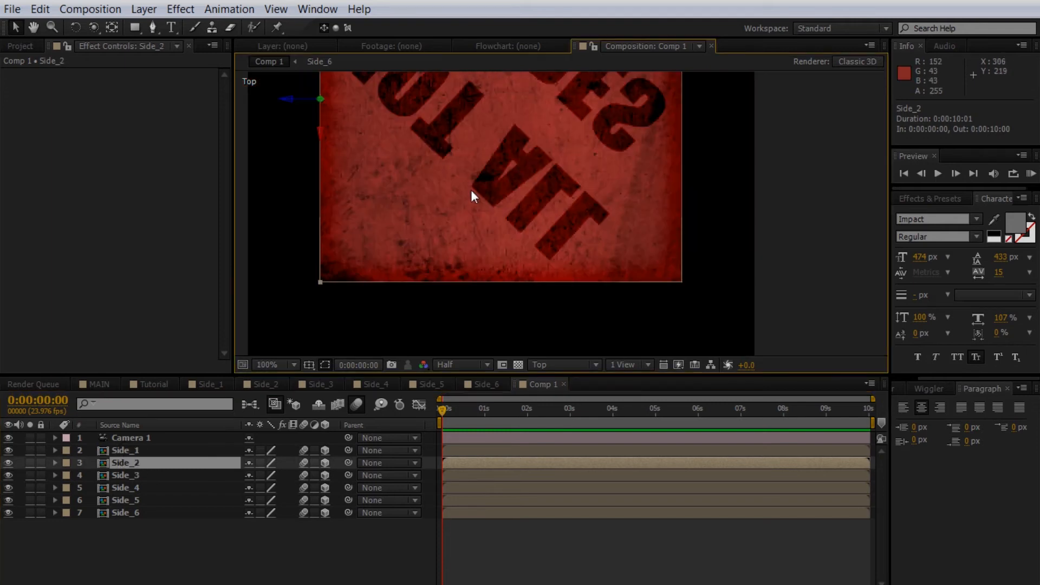
pyautogui.scroll(-2, 470, 189)
pyautogui.click(583, 365)
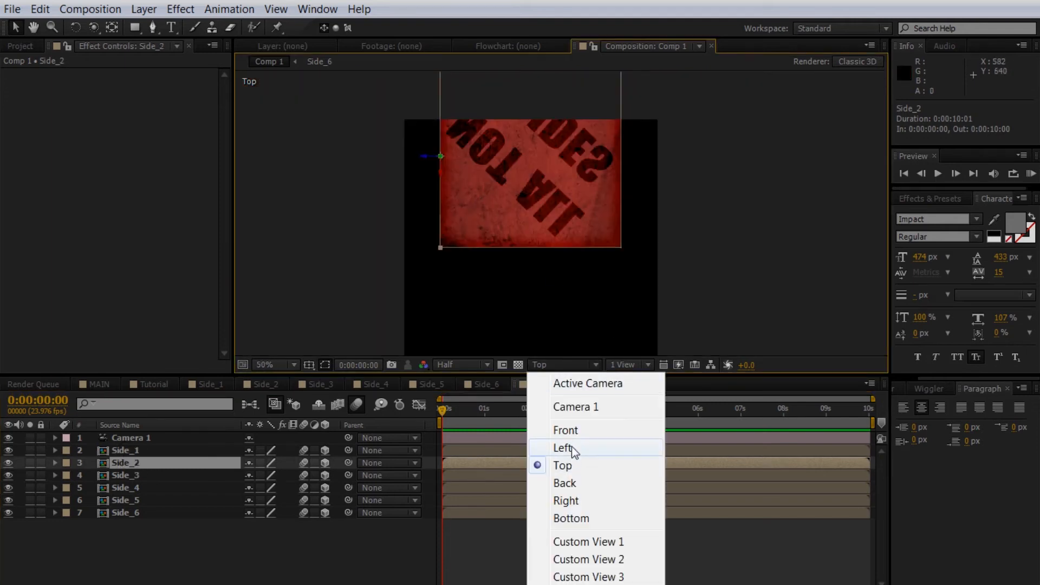
pyautogui.click(567, 431)
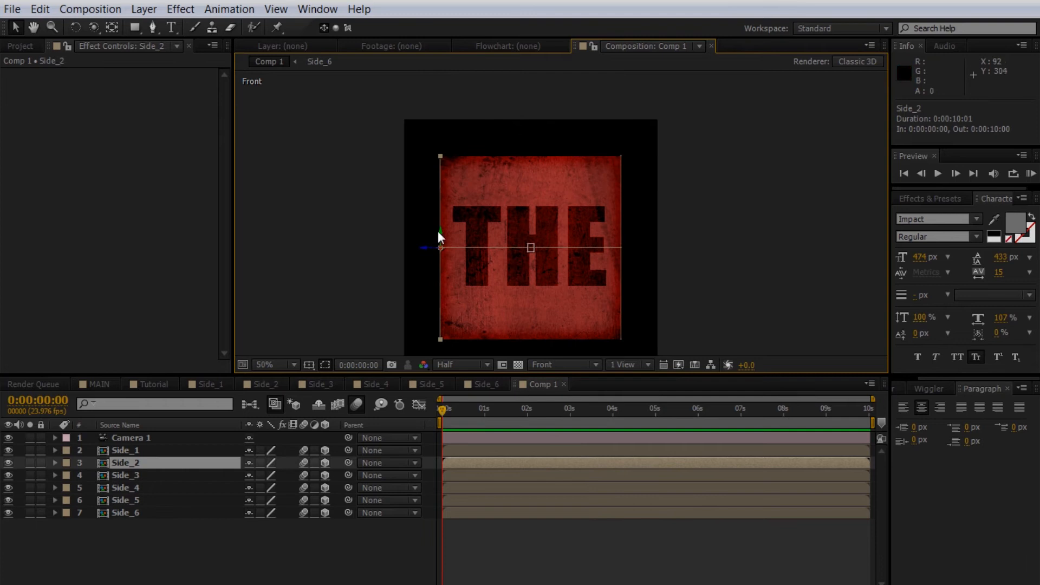
# - Undo the accidental vertical shift of Side_2, and move Side_5 down to the cube's bottom edge at about Y 598
pyautogui.moveTo(440, 235); pyautogui.dragTo(447, 266)
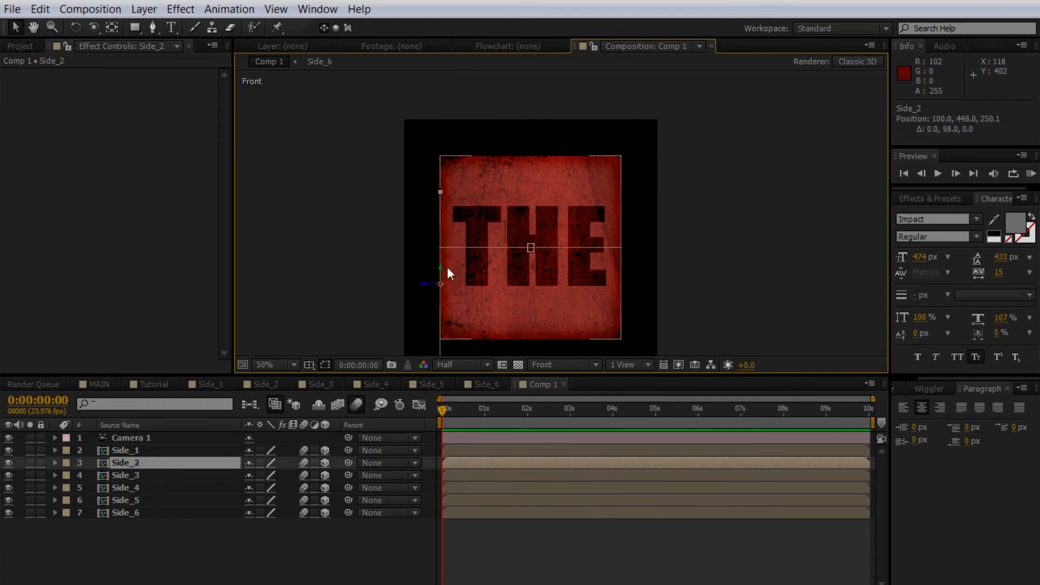
pyautogui.hotkey('ctrl', 'z')
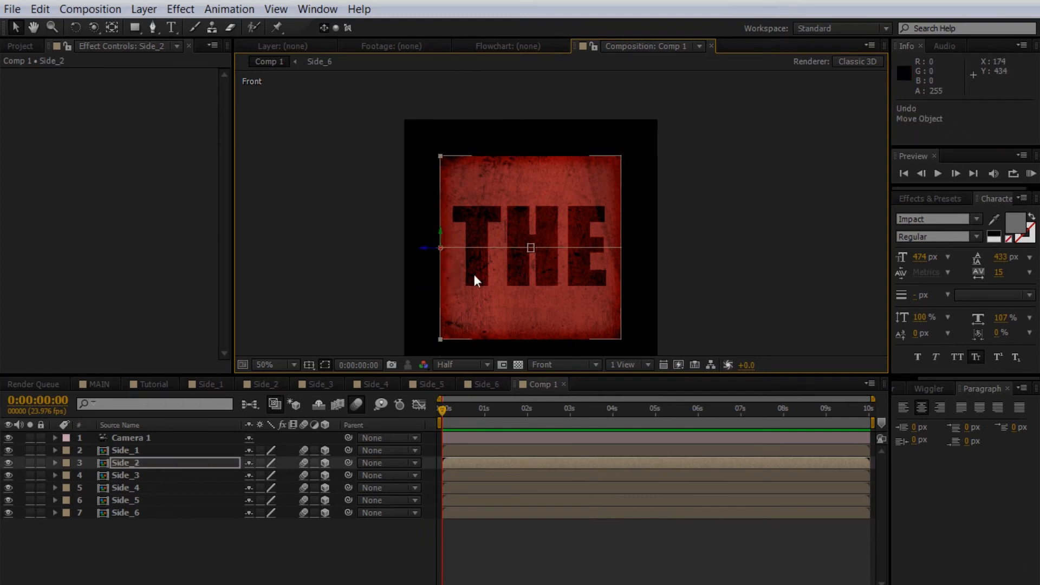
pyautogui.click(132, 499)
pyautogui.moveTo(533, 270); pyautogui.dragTo(534, 355)
# - Nudge Side_5 down in fine increments to Y 600, flush with the cube's bottom edge
pyautogui.scroll(1, 606, 315)
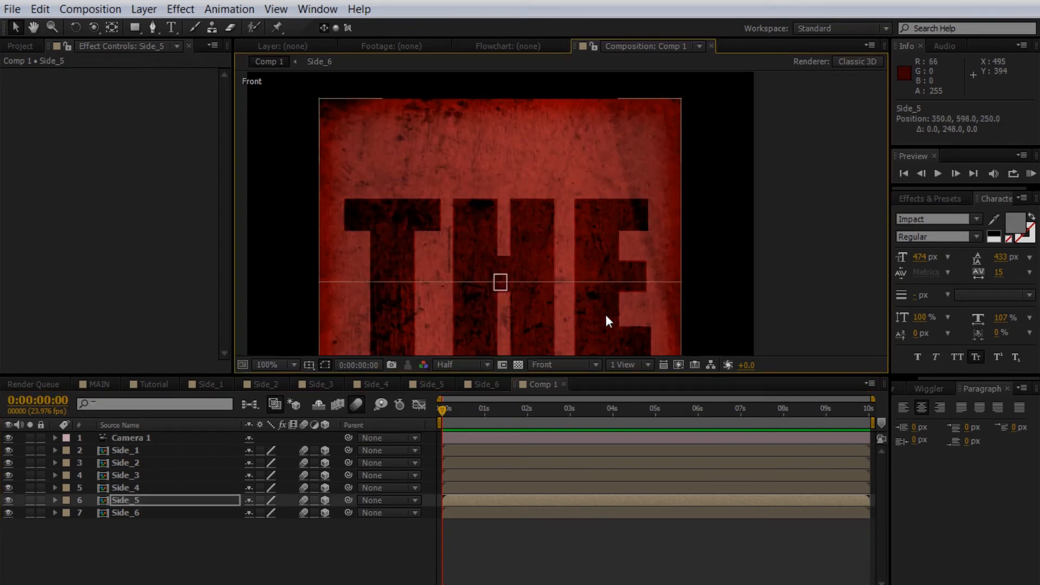
pyautogui.moveTo(607, 316); pyautogui.dragTo(466, 140)
pyautogui.scroll(1, 526, 261)
pyautogui.moveTo(528, 268); pyautogui.dragTo(590, 87)
pyautogui.moveTo(545, 199); pyautogui.dragTo(612, 101)
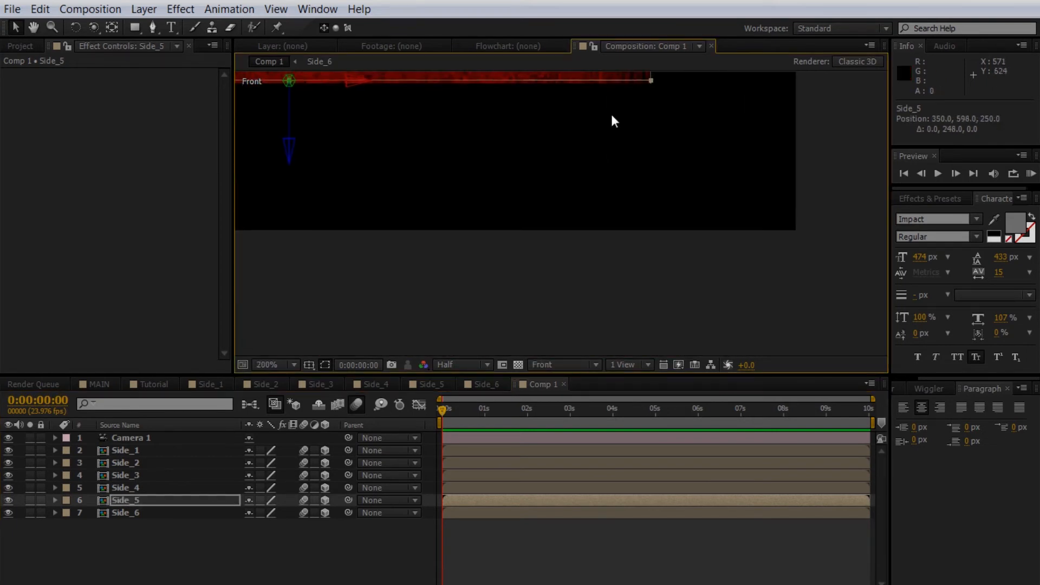
pyautogui.scroll(1, 612, 101)
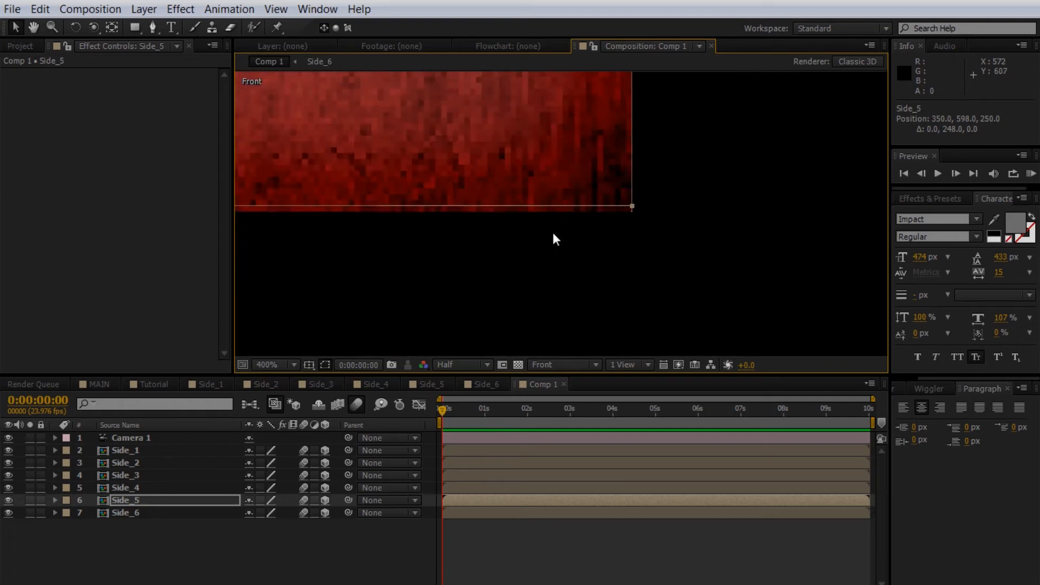
pyautogui.scroll(1, 563, 238)
pyautogui.press('Down')
pyautogui.press('Down')
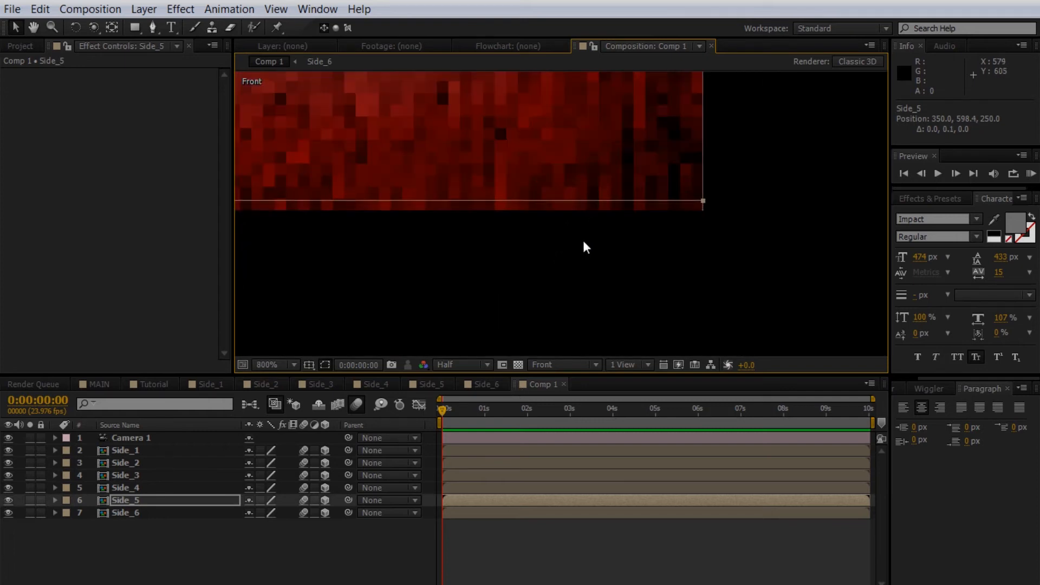
pyautogui.scroll(-4, 564, 217)
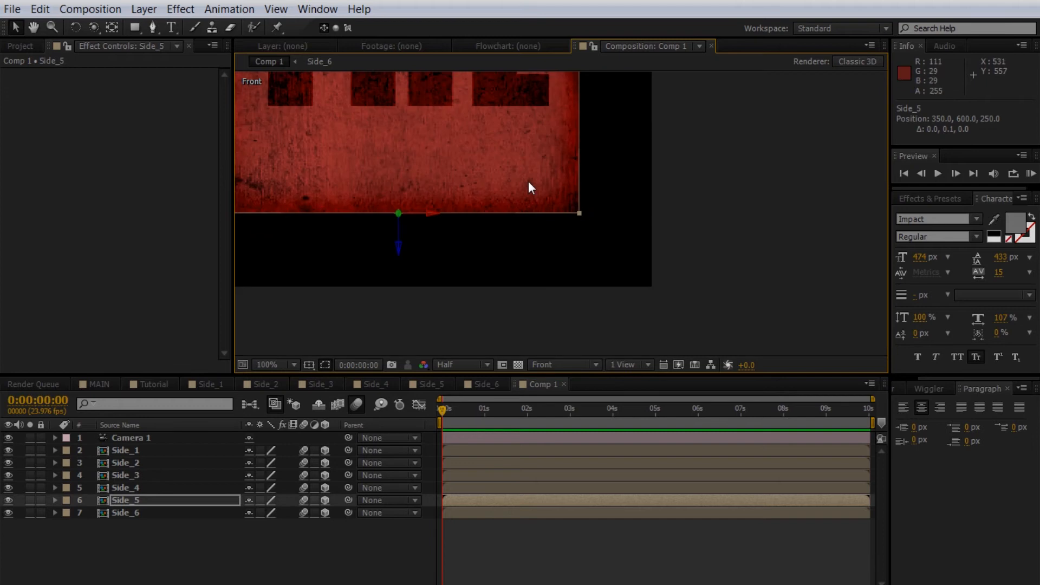
# - Move Side_6 up to the cube's top edge at about Y 102
pyautogui.click(112, 512)
pyautogui.scroll(-2, 509, 141)
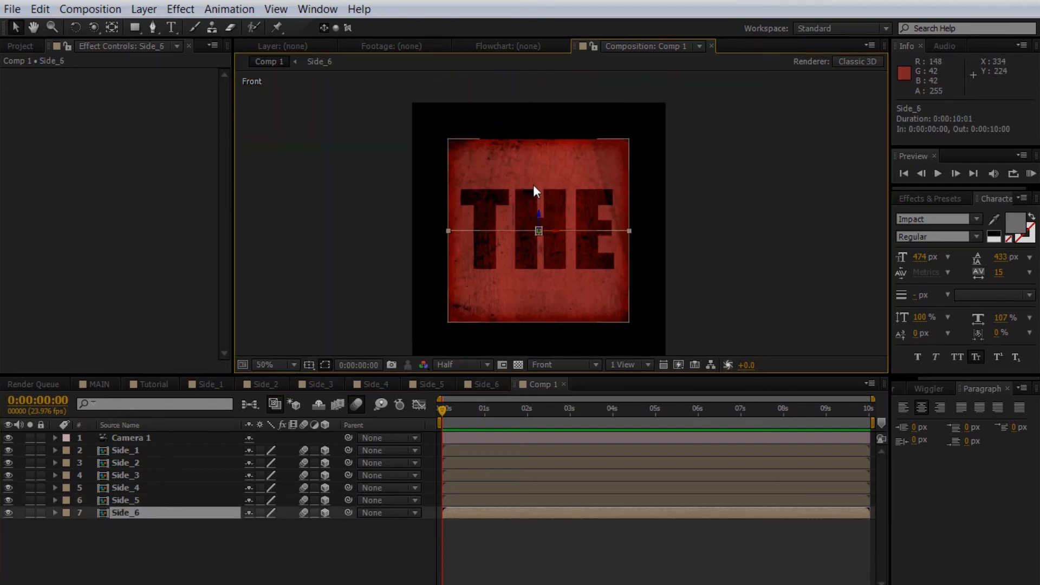
pyautogui.moveTo(538, 214); pyautogui.dragTo(542, 122)
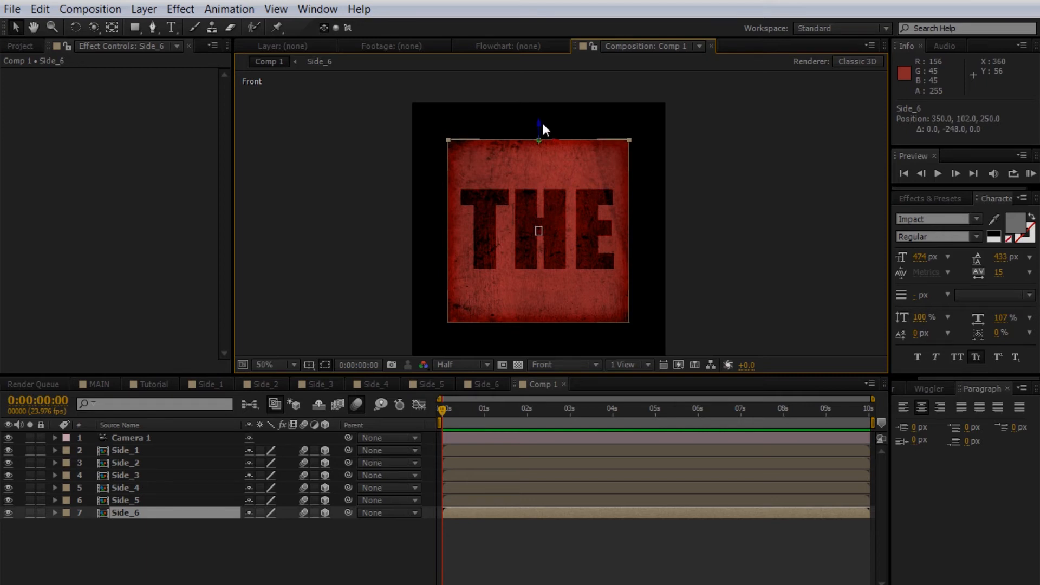
pyautogui.scroll(1, 598, 157)
pyautogui.scroll(2, 603, 161)
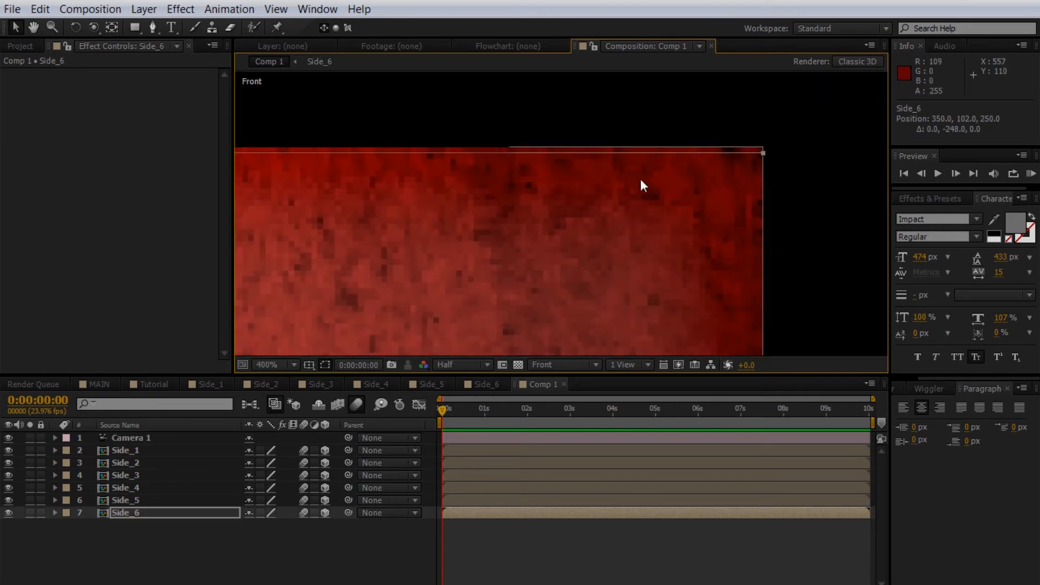
# - Nudge Side_6 up in fine increments to Y 100, flush with the cube's top edge, and deselect it
pyautogui.press('Up')
pyautogui.press('Up')
pyautogui.press('Up')
pyautogui.press('Up')
pyautogui.press('Up')
pyautogui.press('Up')
pyautogui.press('Up')
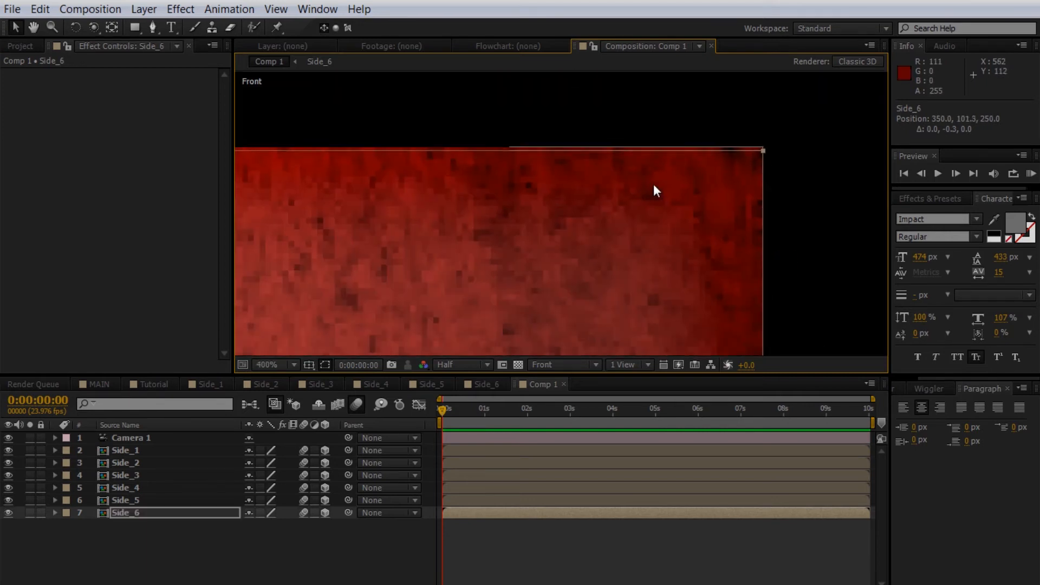
pyautogui.press('Up')
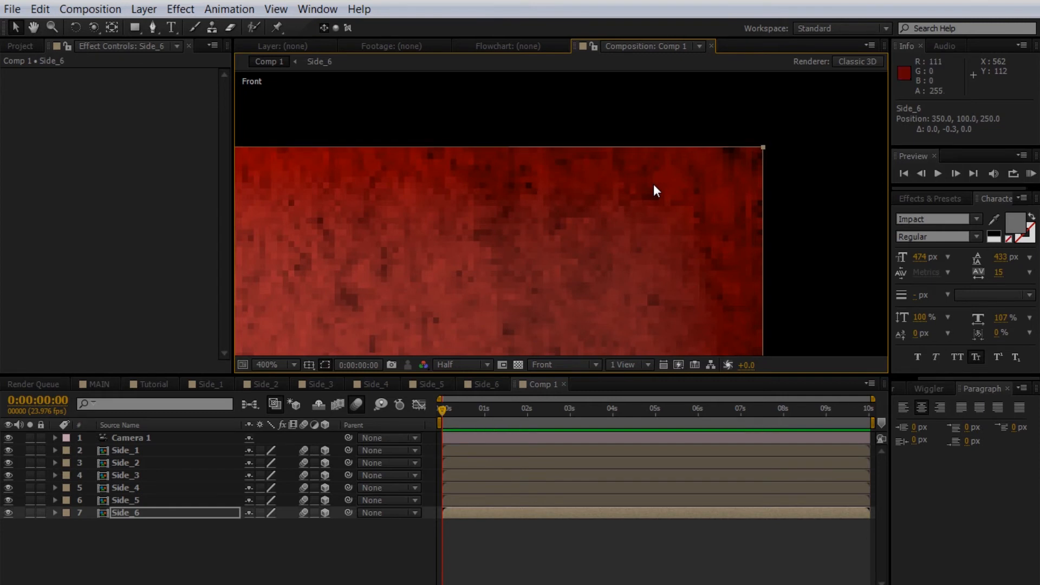
pyautogui.click(223, 563)
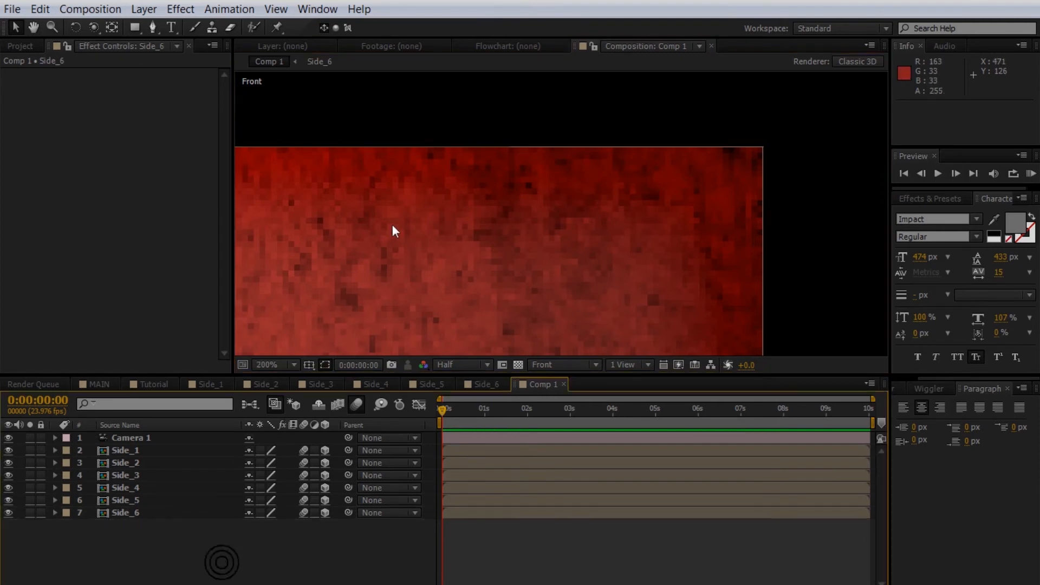
# - Show the whole composition and set the viewer to Active Camera
pyautogui.scroll(-4, 392, 226)
pyautogui.moveTo(430, 211); pyautogui.dragTo(478, 54)
pyautogui.press(',')
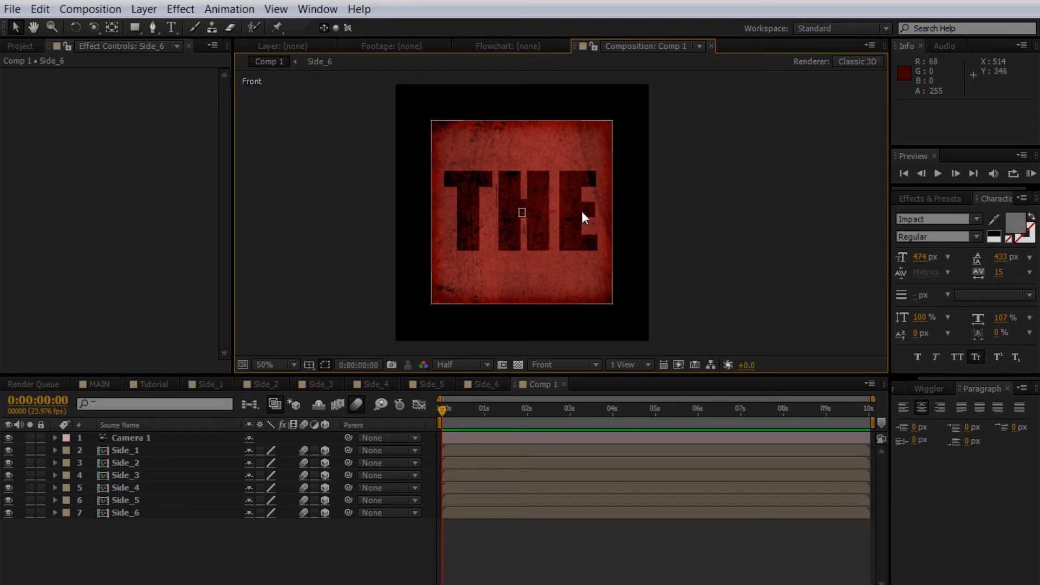
pyautogui.click(569, 366)
pyautogui.click(567, 384)
# - Orbit Camera 1 around the cube to examine how the sides fit together and whether their text reads correctly
pyautogui.press('c')
pyautogui.moveTo(552, 198); pyautogui.dragTo(554, 203)
pyautogui.press('c')
pyautogui.press('c')
pyautogui.press('c')
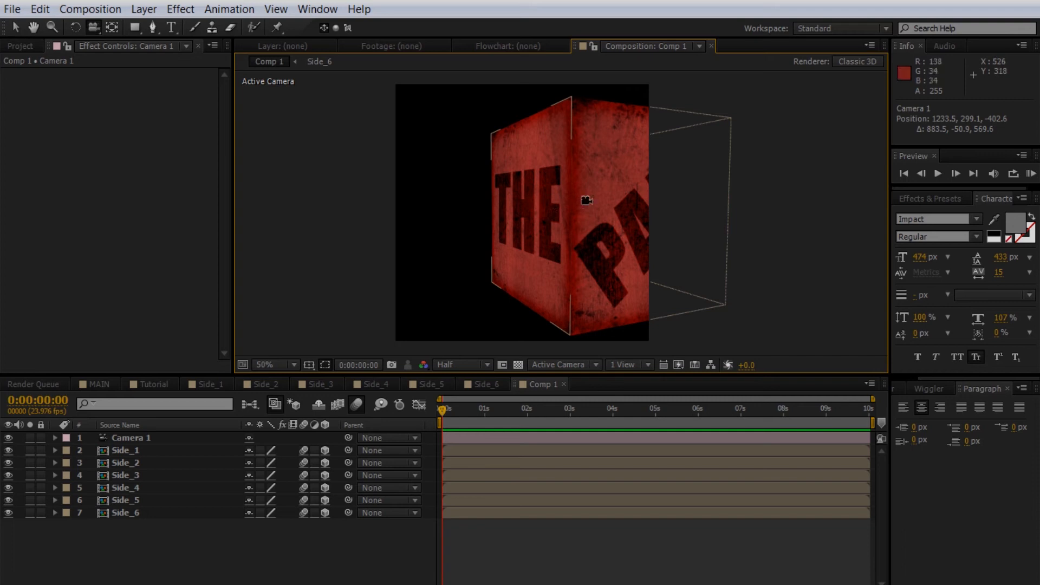
pyautogui.moveTo(595, 198); pyautogui.dragTo(561, 190)
pyautogui.press('c')
pyautogui.press('c')
pyautogui.press('c')
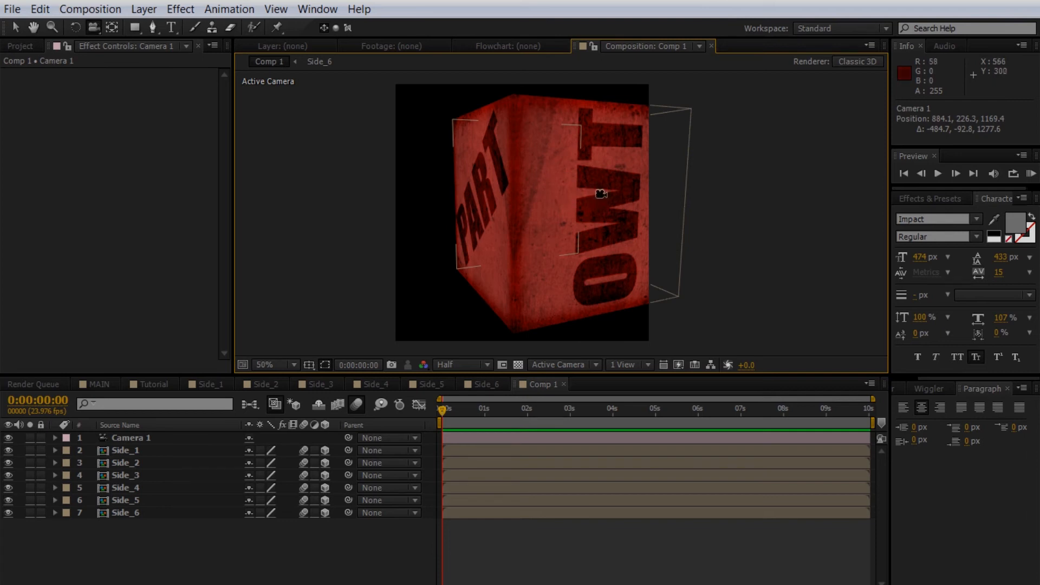
pyautogui.moveTo(603, 194); pyautogui.dragTo(558, 182)
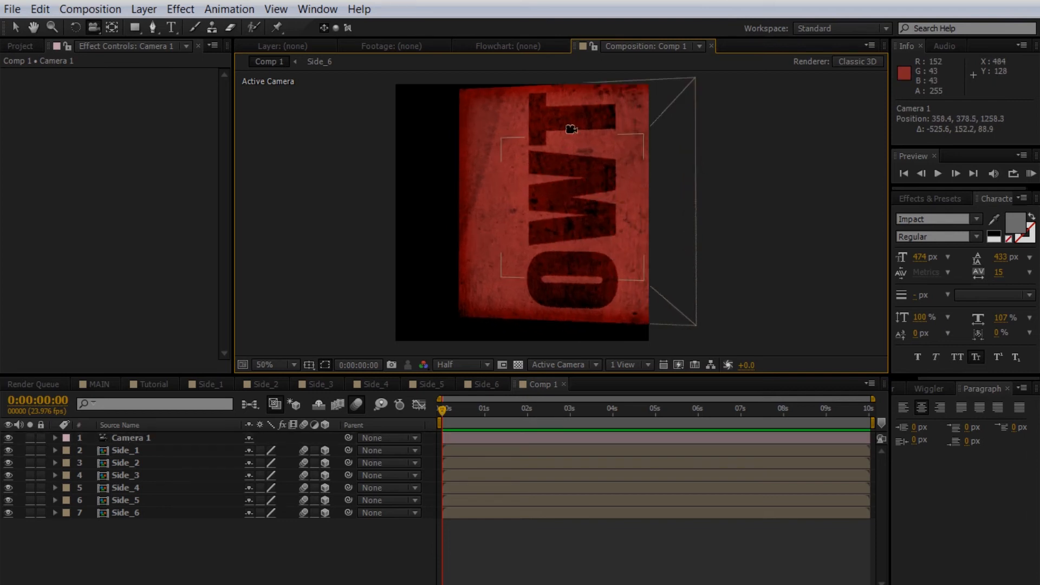
# - Mirror the Side_4 layer horizontally by unlinking its scale proportions and setting the X scale to -100%
pyautogui.click(138, 475)
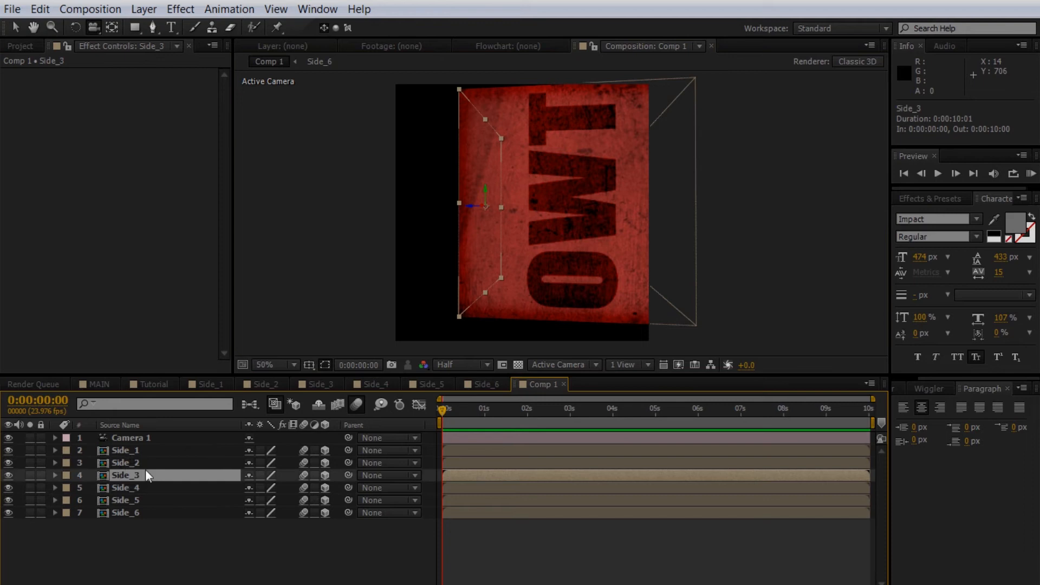
pyautogui.click(133, 488)
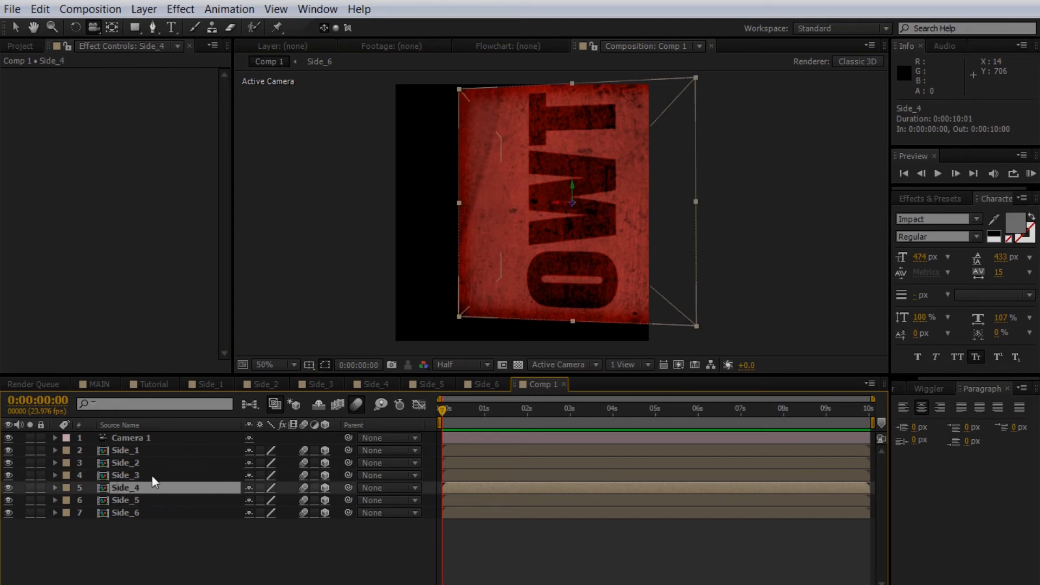
pyautogui.press('s')
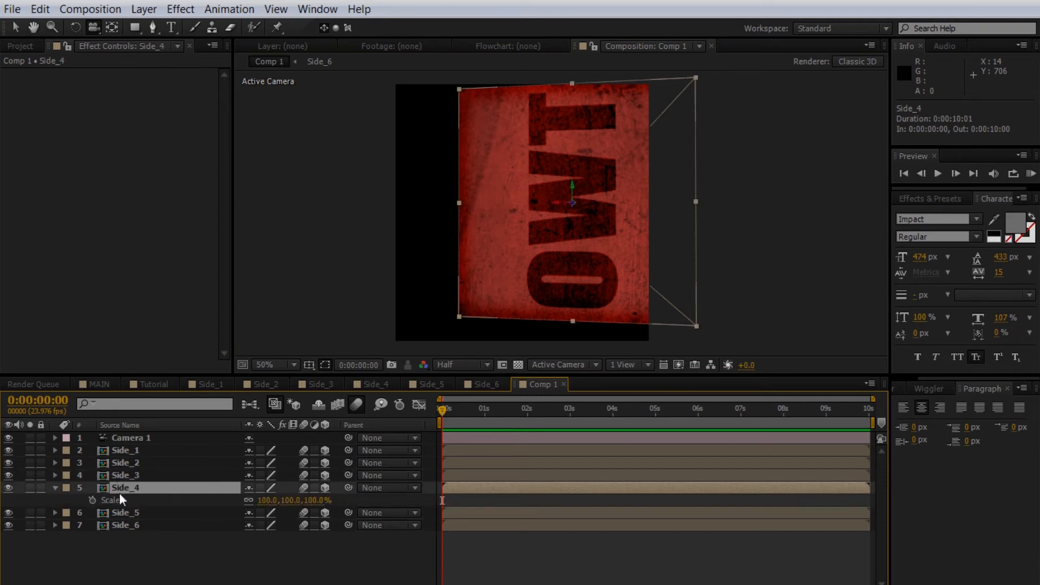
pyautogui.click(247, 499)
pyautogui.click(267, 500)
pyautogui.write('-100')
pyautogui.press('Return')
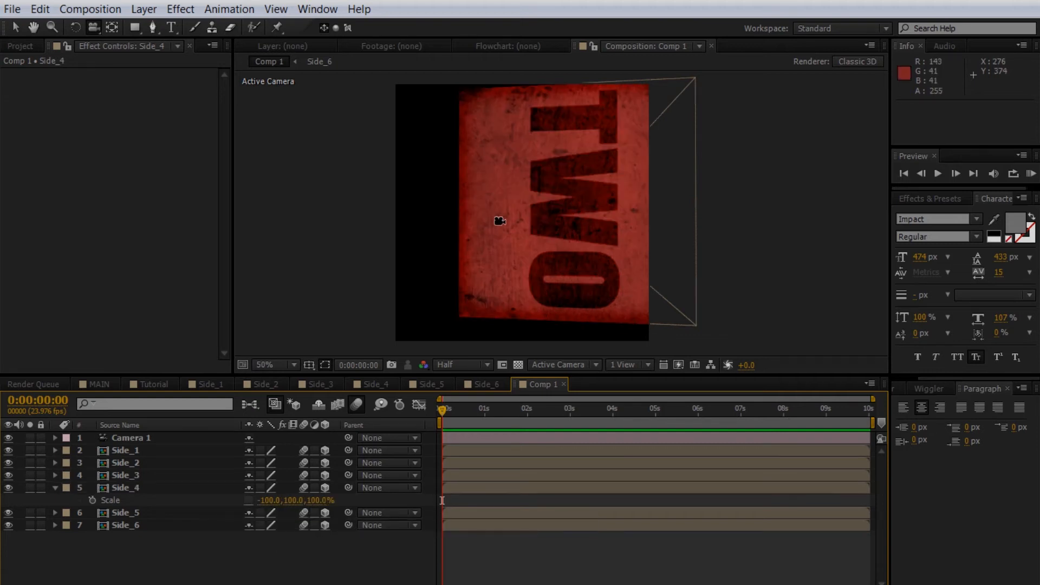
pyautogui.scroll(-2, 513, 241)
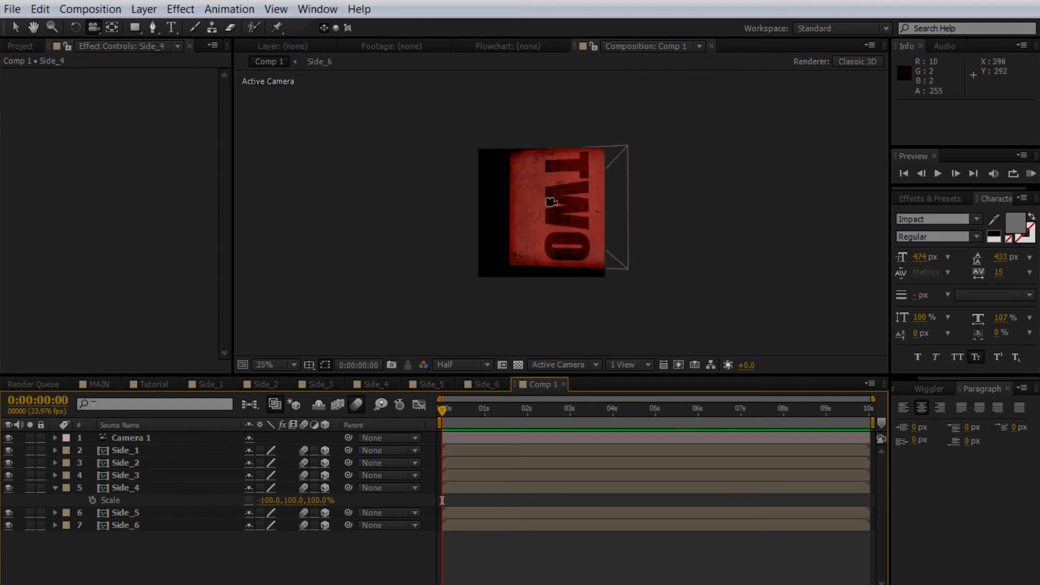
# - Orbit Camera 1 until the cube's CUBE side faces the viewer and enlarge the view to check it
pyautogui.moveTo(510, 198); pyautogui.dragTo(538, 216)
pyautogui.press('c')
pyautogui.press('c')
pyautogui.scroll(1, 538, 216)
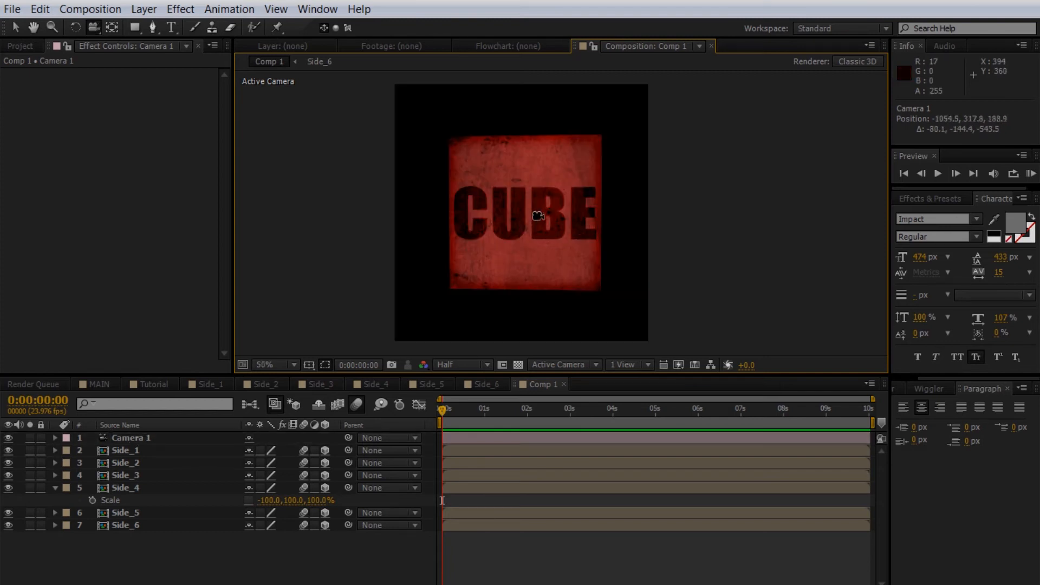
pyautogui.scroll(1, 538, 217)
pyautogui.scroll(-1, 534, 213)
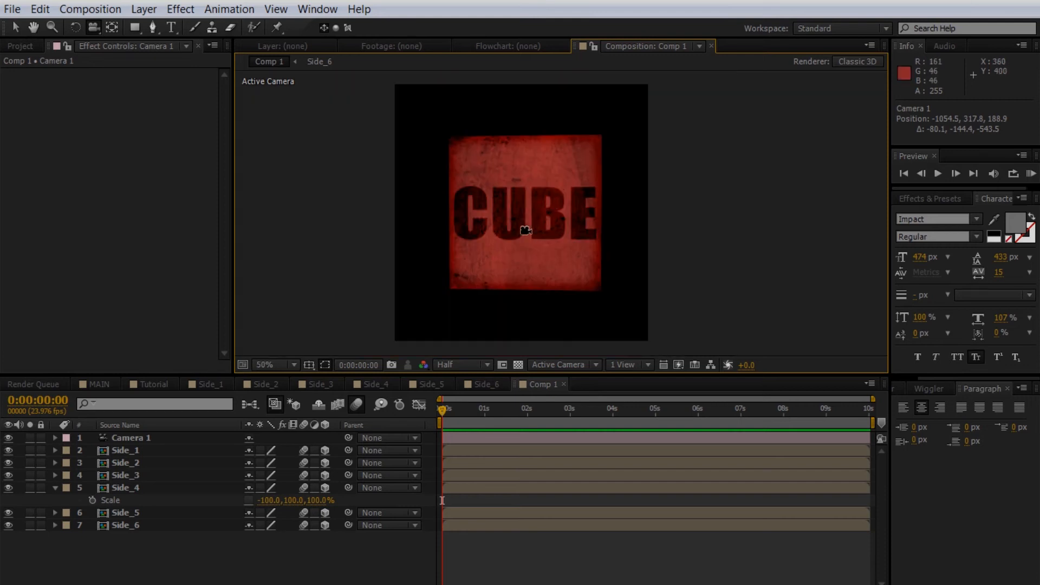
# - Rename the Comp 1 composition as Tutorial_Cube in its composition settings
pyautogui.click(153, 384)
pyautogui.click(26, 44)
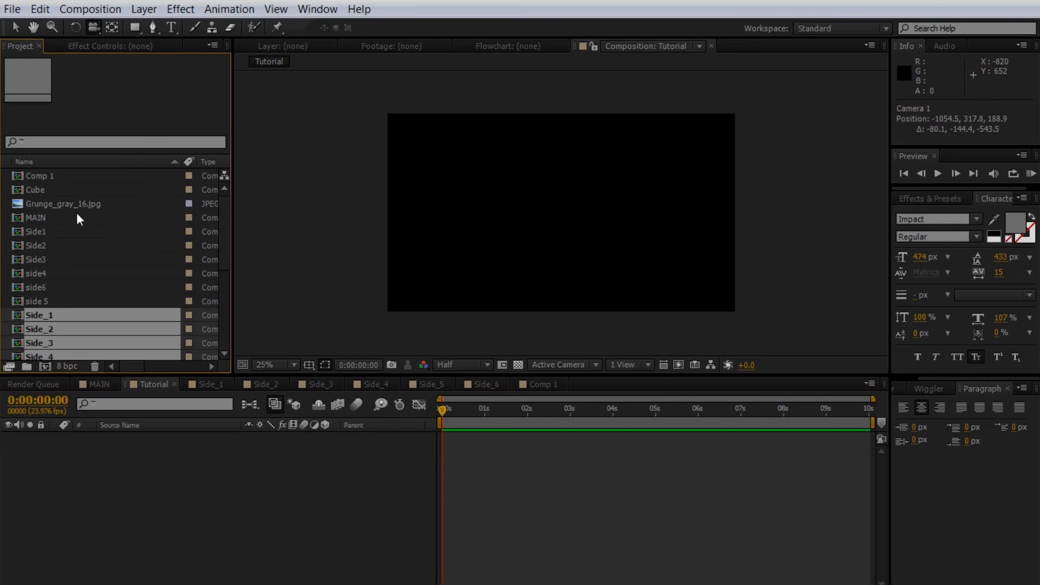
pyautogui.click(532, 384)
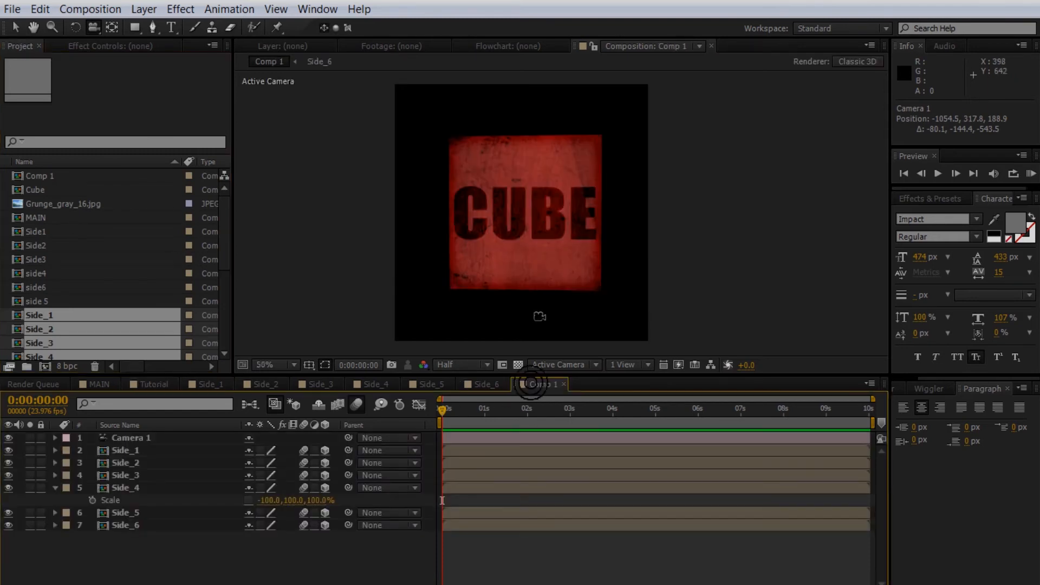
pyautogui.click(98, 9)
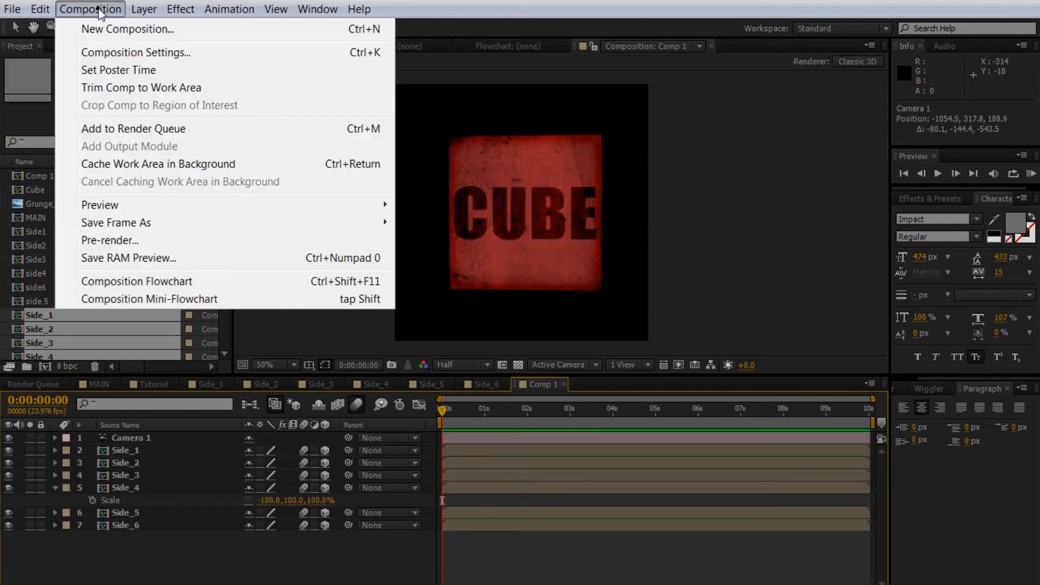
pyautogui.click(116, 53)
pyautogui.write('Tutorial_Cub')
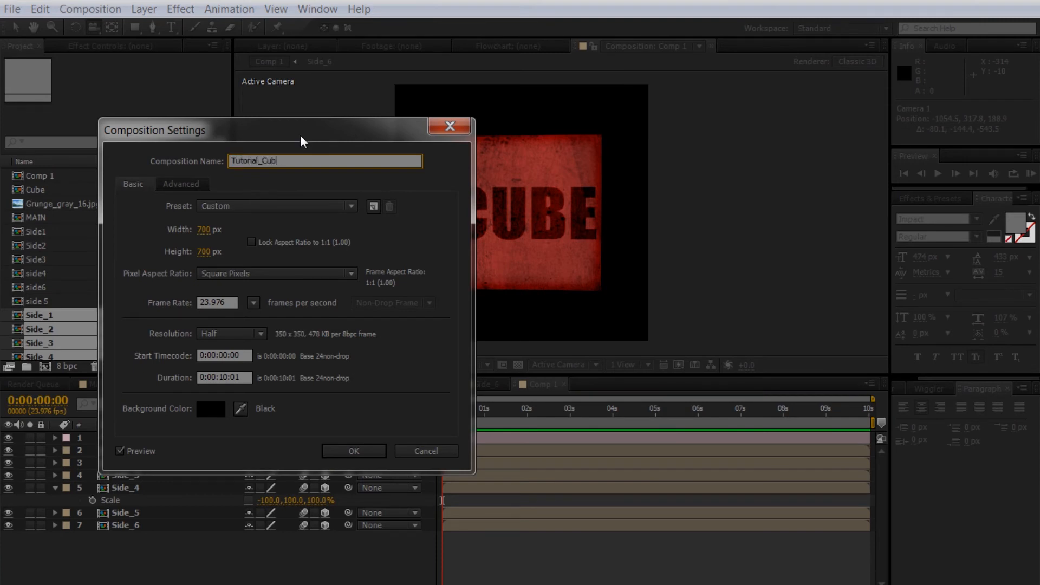
pyautogui.write('e')
pyautogui.click(353, 450)
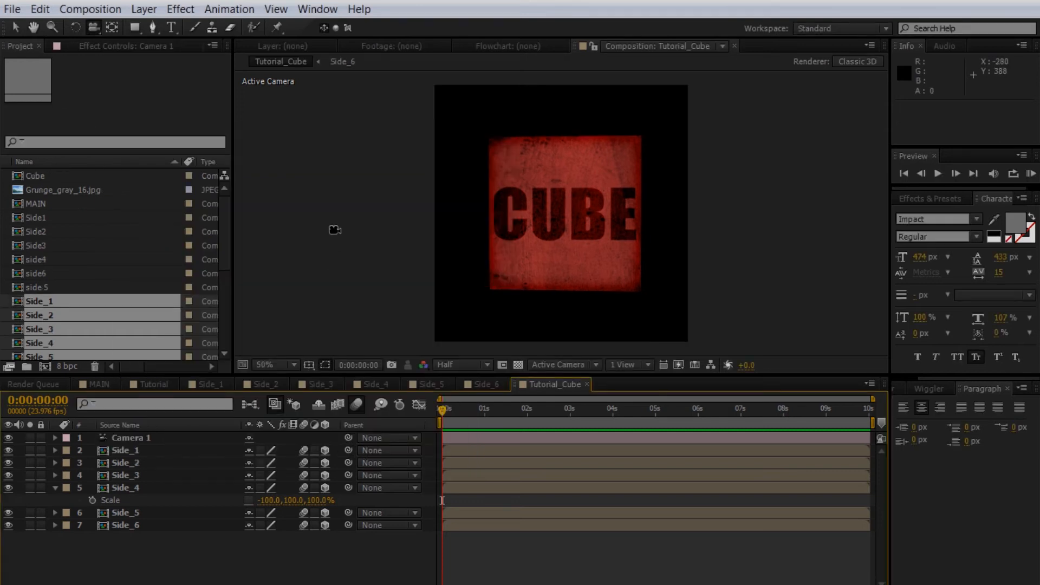
# - Add the Tutorial_Cube composition as a layer in the empty Tutorial composition
pyautogui.click(137, 381)
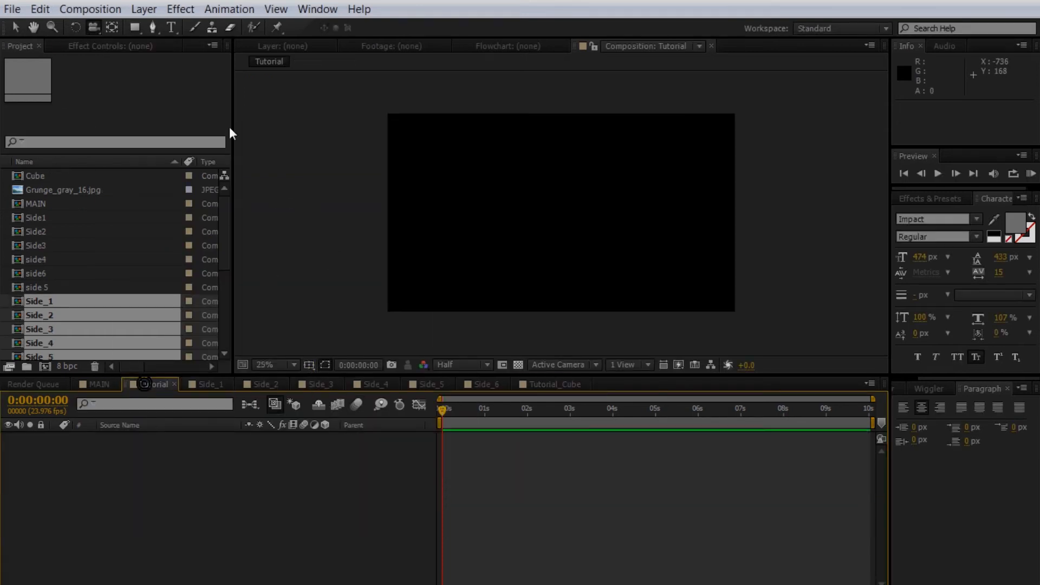
pyautogui.click(44, 287)
pyautogui.scroll(-4, 36, 208)
pyautogui.moveTo(67, 321); pyautogui.dragTo(125, 434)
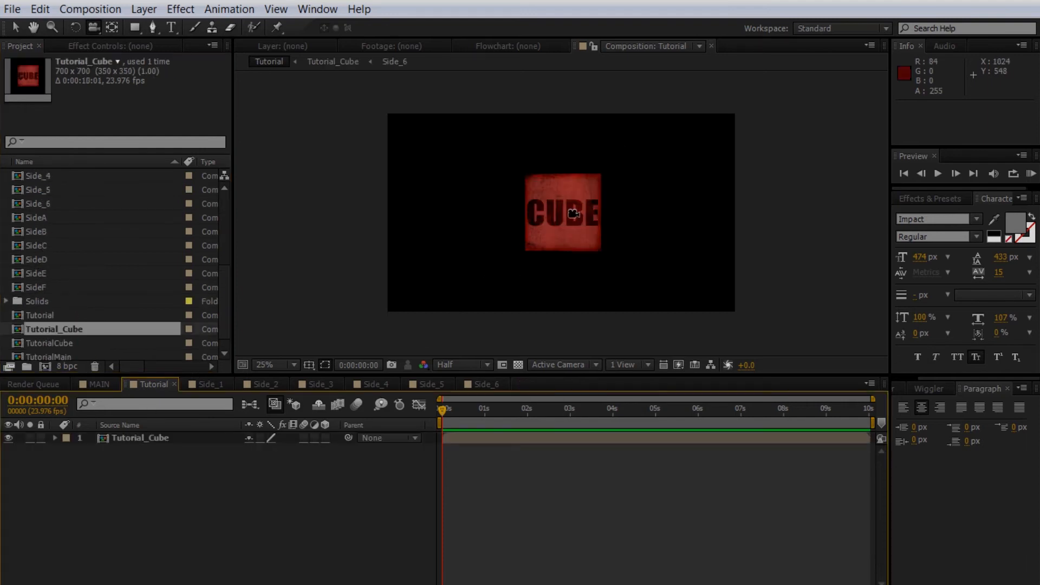
# - Create a two-node camera with the default settings in the Tutorial composition and dismiss the 2D layer warning
pyautogui.click(142, 9)
pyautogui.moveTo(157, 28)
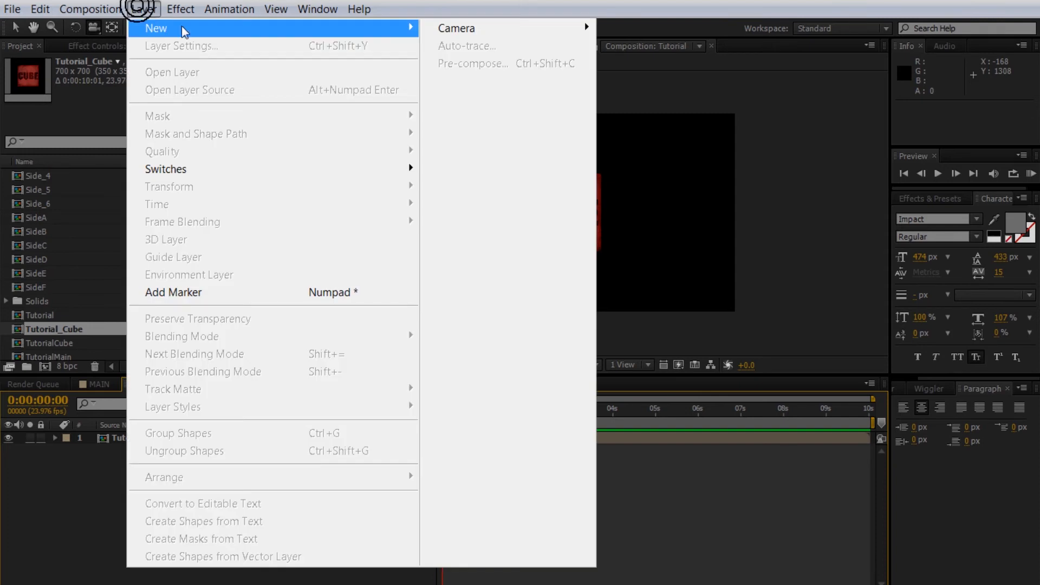
pyautogui.click(452, 80)
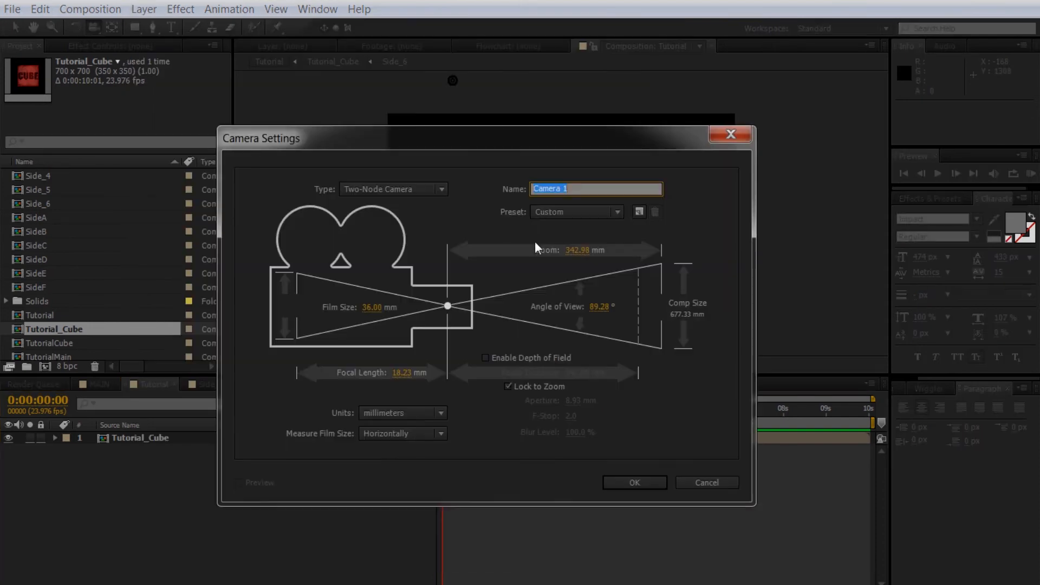
pyautogui.click(641, 485)
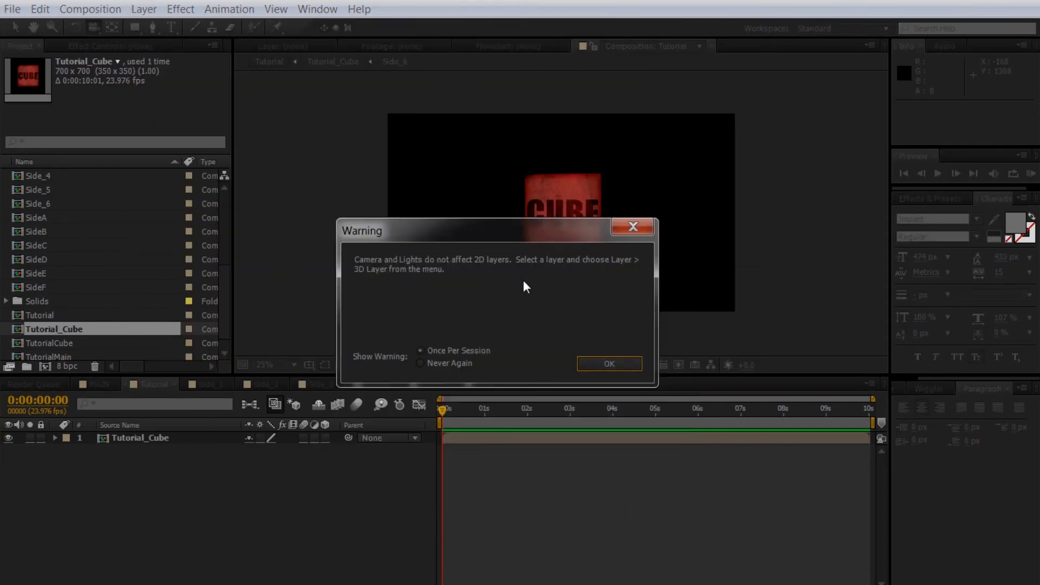
pyautogui.click(601, 363)
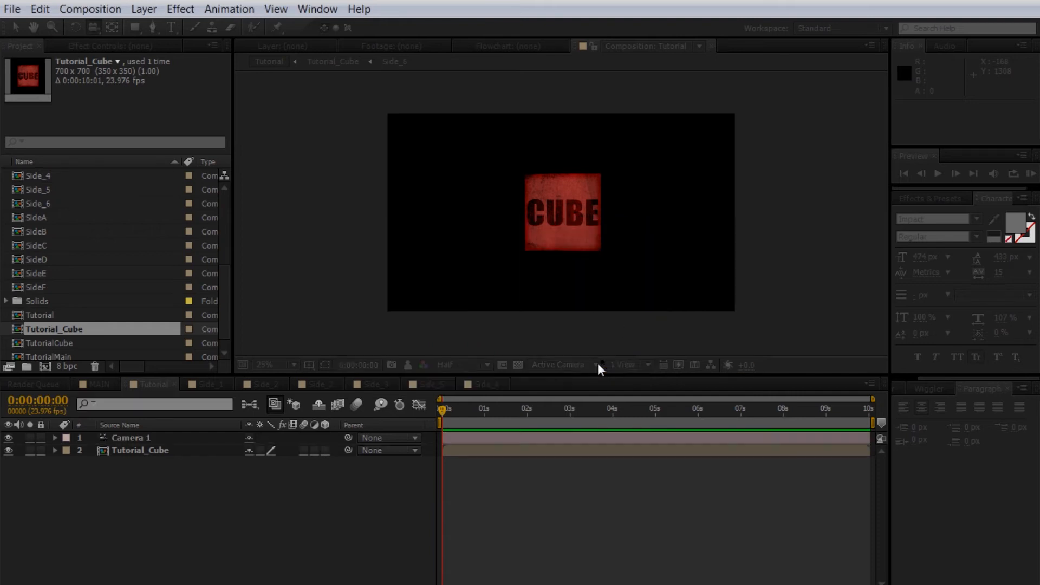
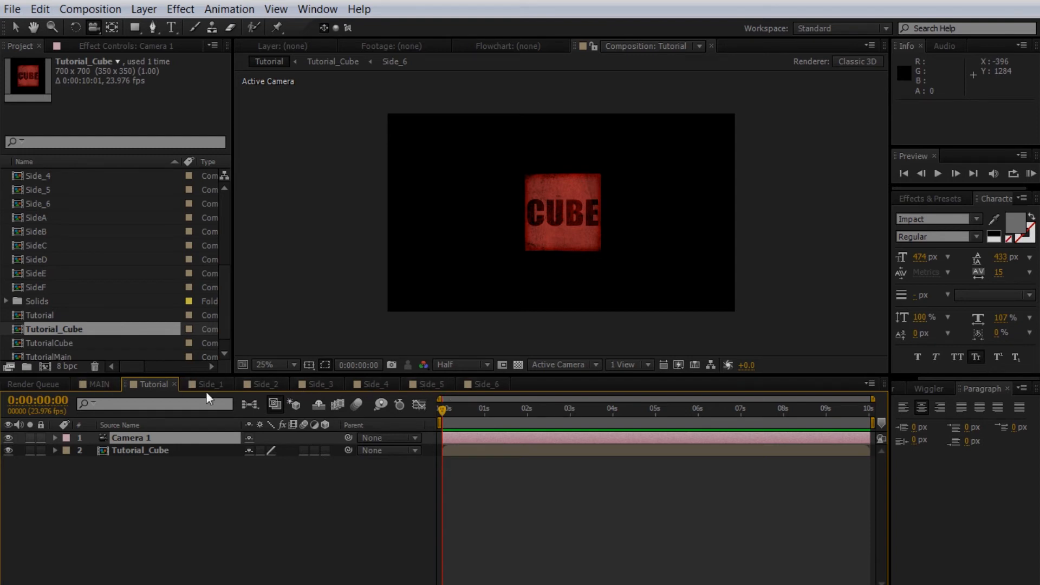
# - Orbit the camera inside Tutorial_Cube slightly to test its effect on the nested cube, and return to the Tutorial composition
pyautogui.doubleClick(34, 326)
pyautogui.moveTo(599, 229)
pyautogui.mouseDown()
pyautogui.moveTo(621, 225)
pyautogui.moveTo(609, 230)
pyautogui.mouseUp()
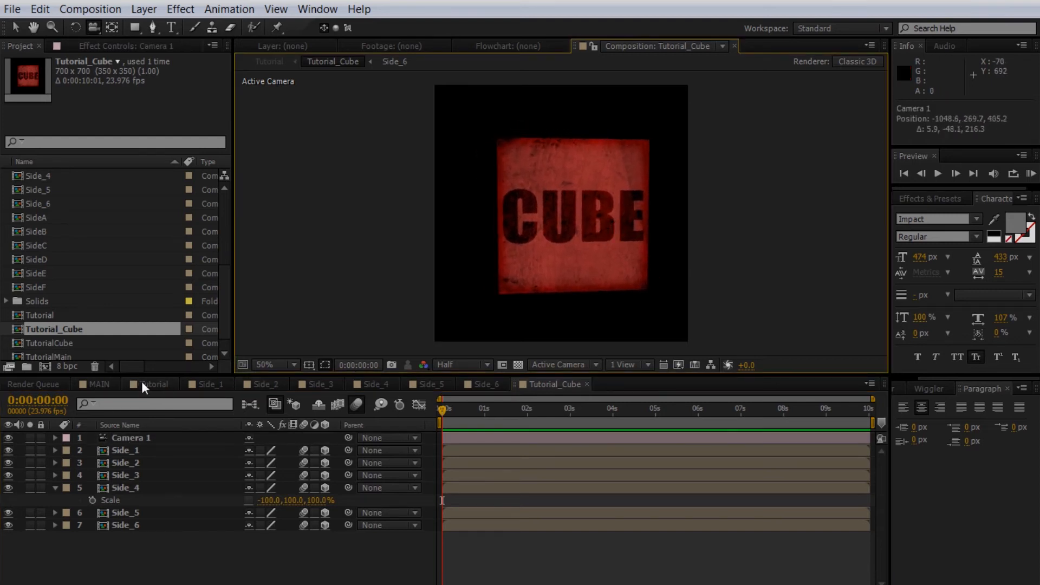
pyautogui.click(141, 384)
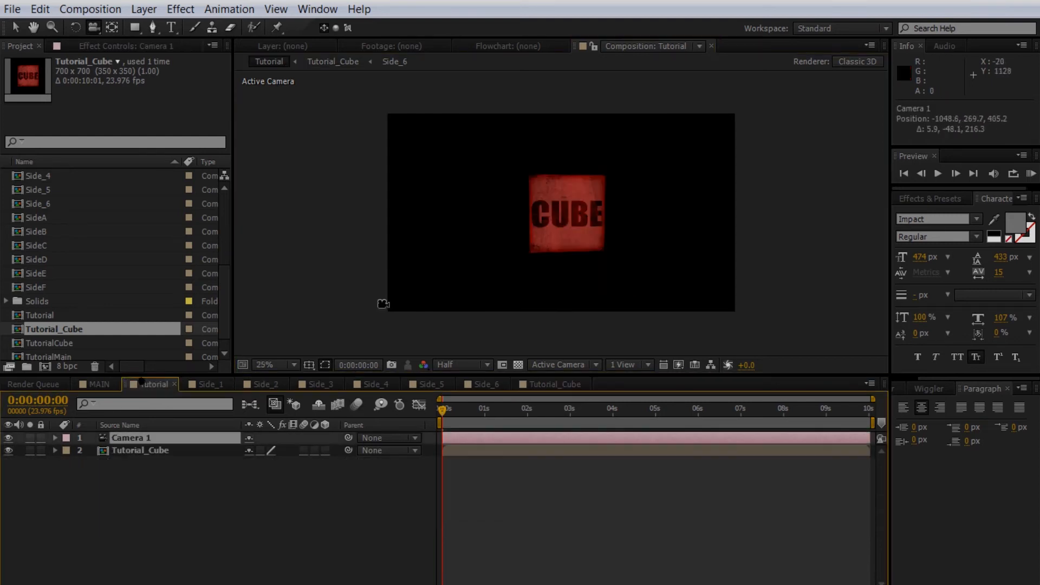
# - Enable Collapse Transformations on the Tutorial_Cube layer and orbit the Tutorial camera until the THE side faces forward
pyautogui.click(133, 449)
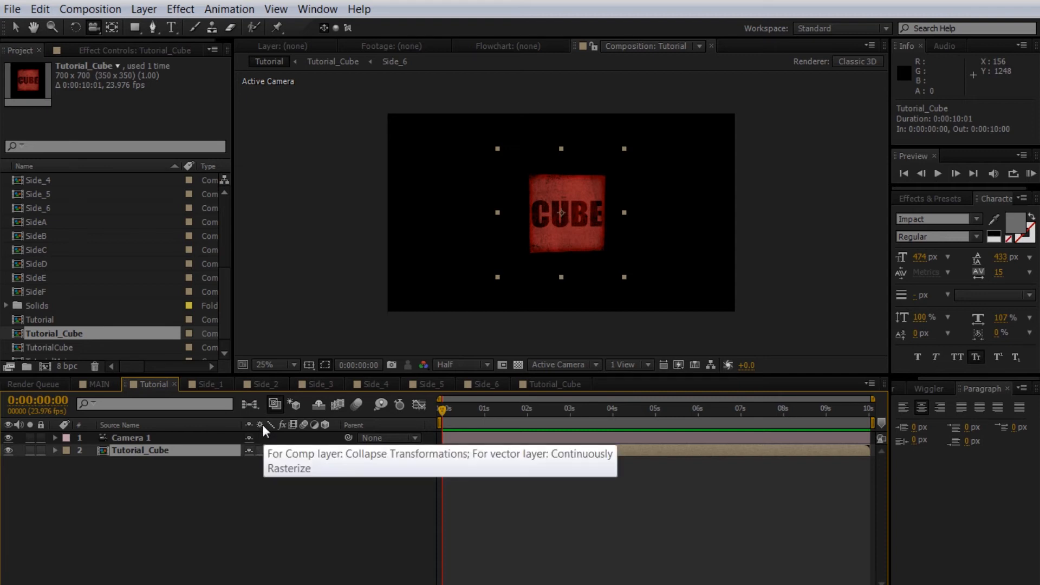
pyautogui.click(260, 450)
pyautogui.moveTo(544, 243); pyautogui.dragTo(466, 298)
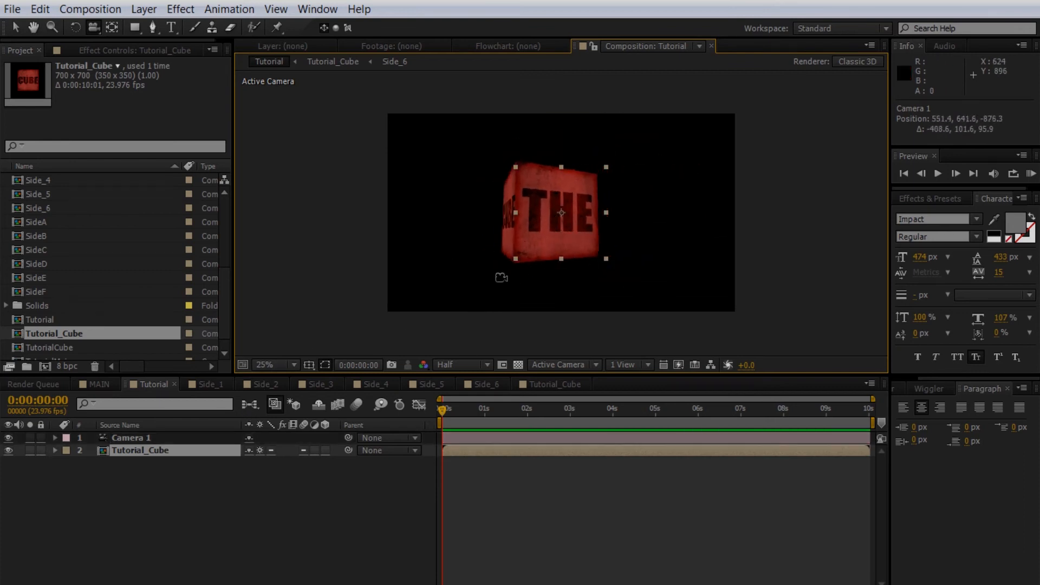
pyautogui.click(146, 438)
pyautogui.moveTo(588, 211); pyautogui.dragTo(539, 232)
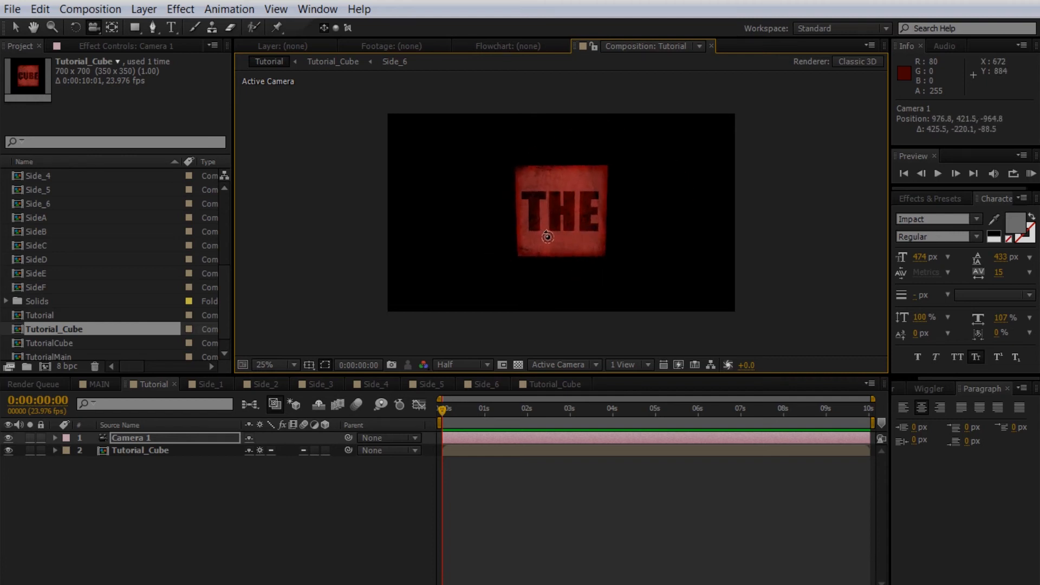
# - Add a null object to the Tutorial composition, make it 3D, and parent Camera 1 to it
pyautogui.click(143, 9)
pyautogui.moveTo(401, 28)
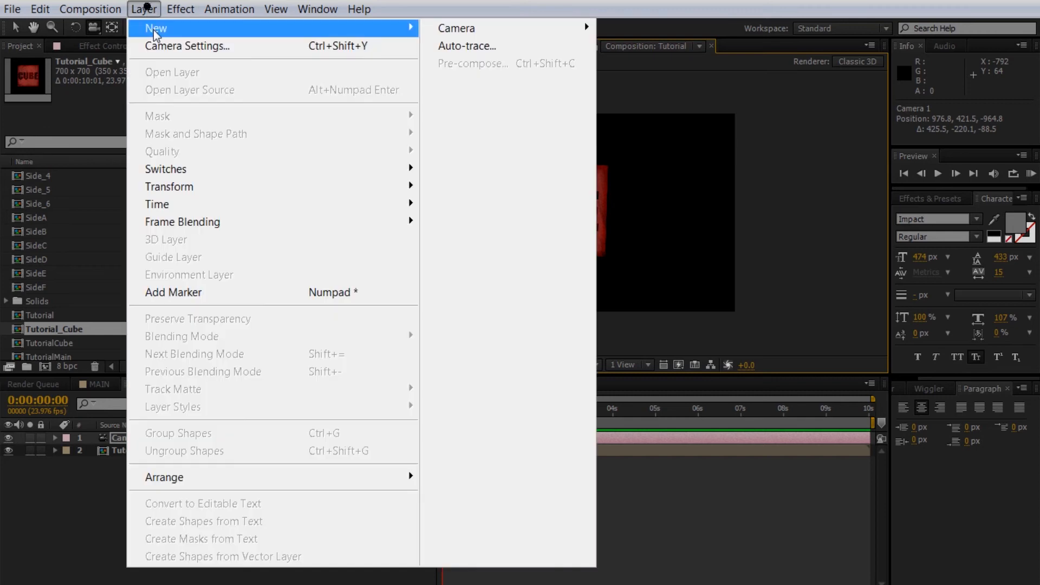
pyautogui.click(453, 99)
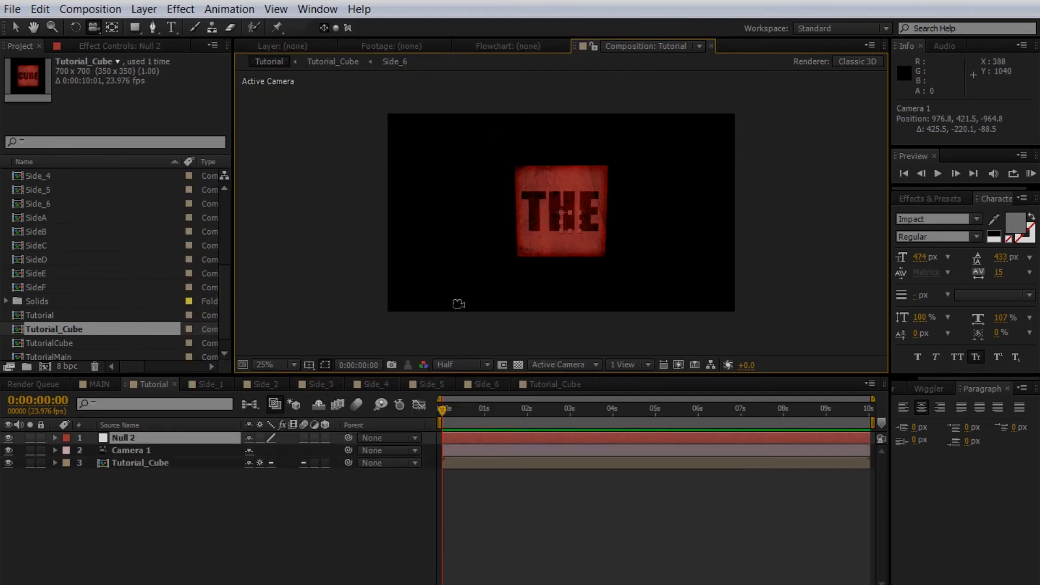
pyautogui.click(326, 437)
pyautogui.moveTo(349, 450); pyautogui.dragTo(136, 437)
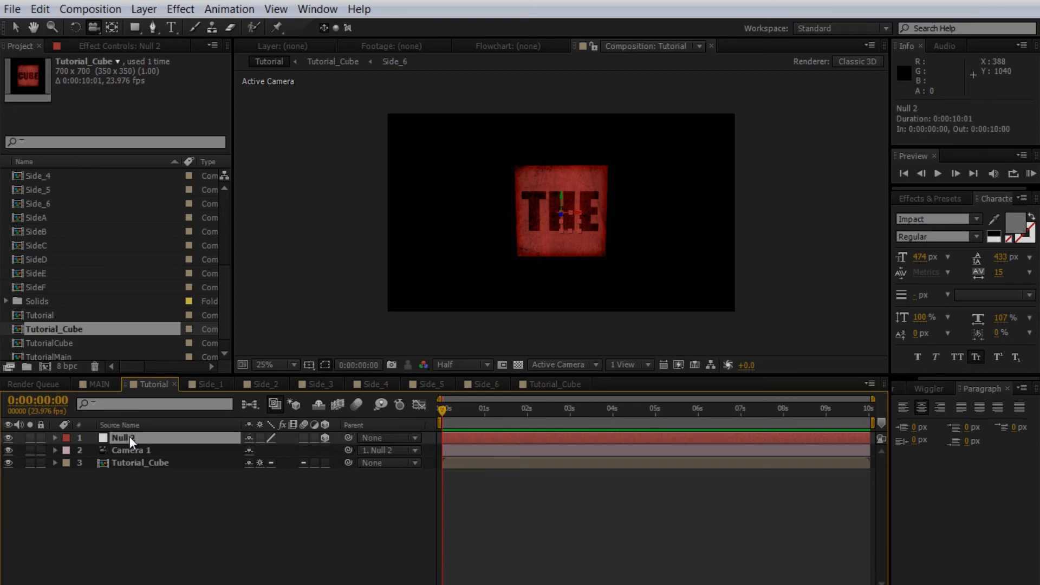
# - Reveal the null's position and move it to 964, 564, 0 so the camera shifts with it
pyautogui.press('p')
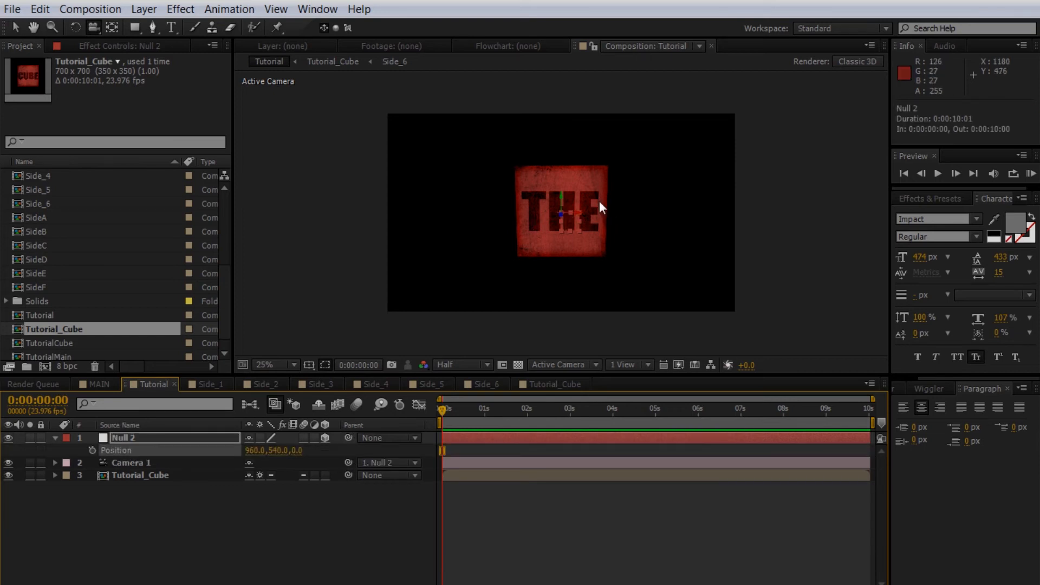
pyautogui.moveTo(564, 186); pyautogui.dragTo(575, 221)
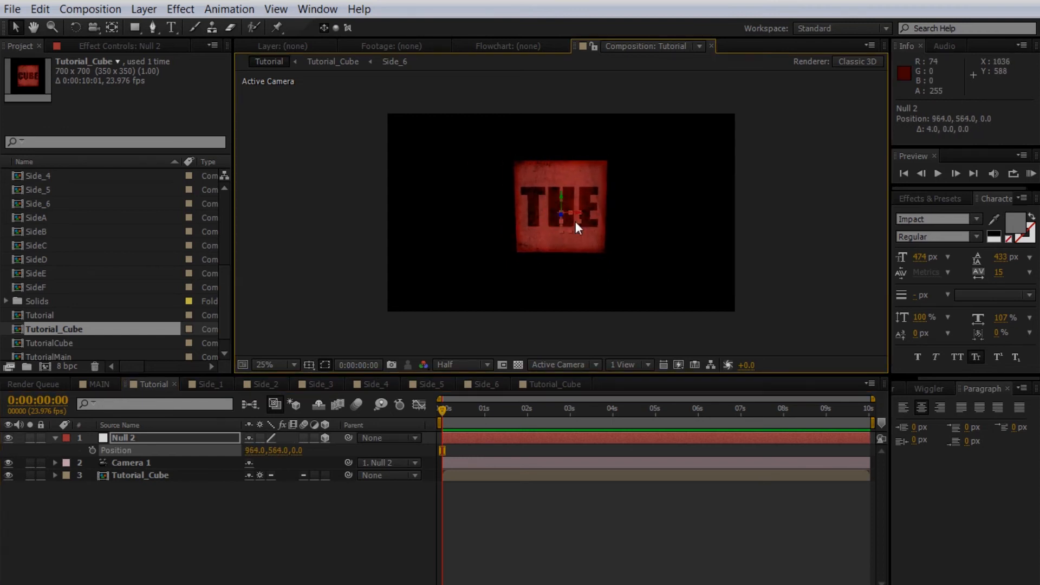
# - Try changing the null's orientation to swing the parented camera, undo the changes, and collapse the null's properties
pyautogui.hotkey('shift', 'r')
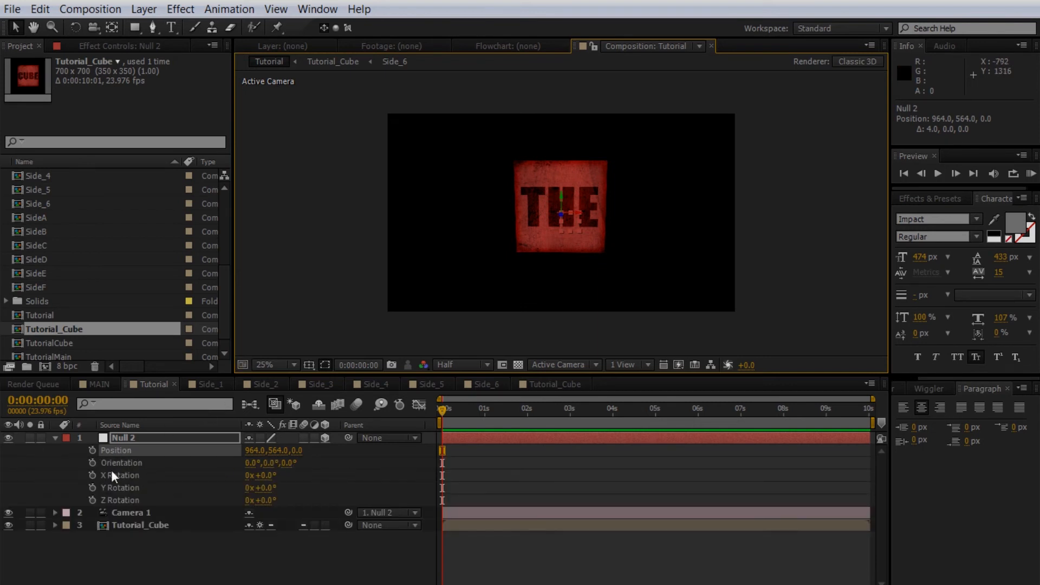
pyautogui.moveTo(269, 463); pyautogui.dragTo(313, 450)
pyautogui.hotkey('ctrl', 'z')
pyautogui.hotkey('ctrl', 'z')
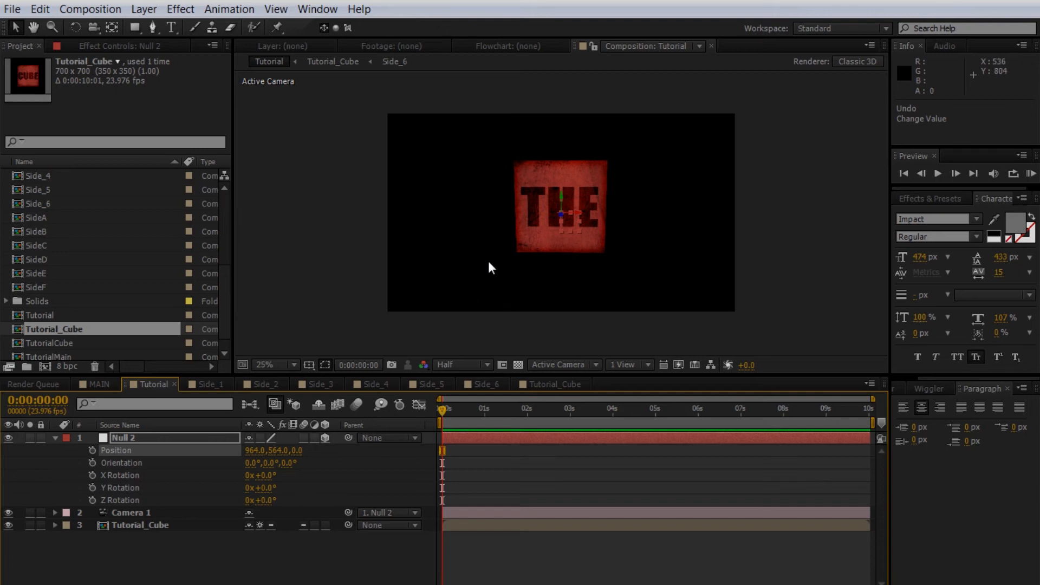
pyautogui.click(56, 438)
# - Create a gray 1920 x 1080 px solid named BG in the Tutorial composition
pyautogui.click(142, 11)
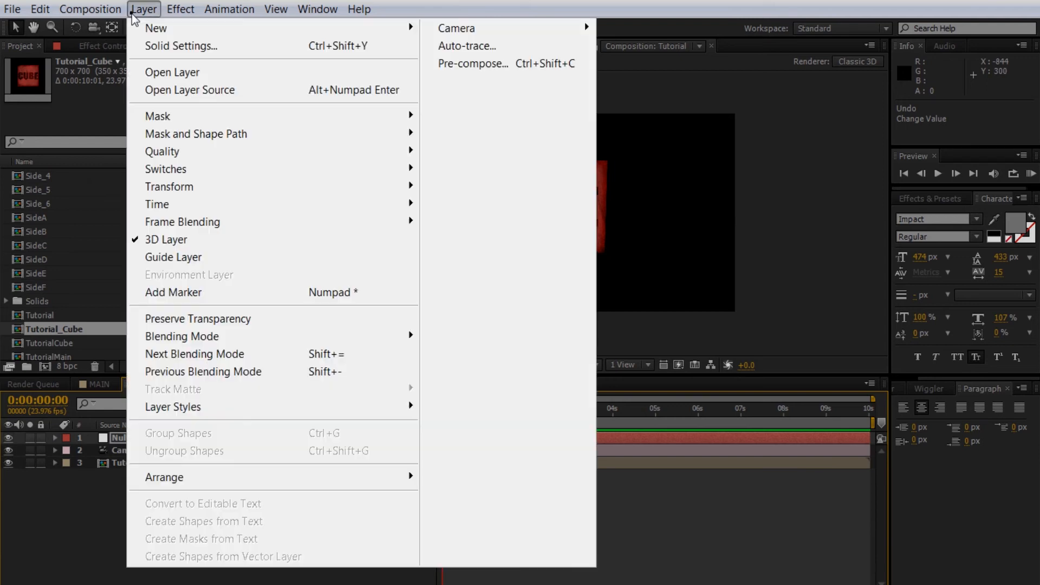
pyautogui.click(461, 50)
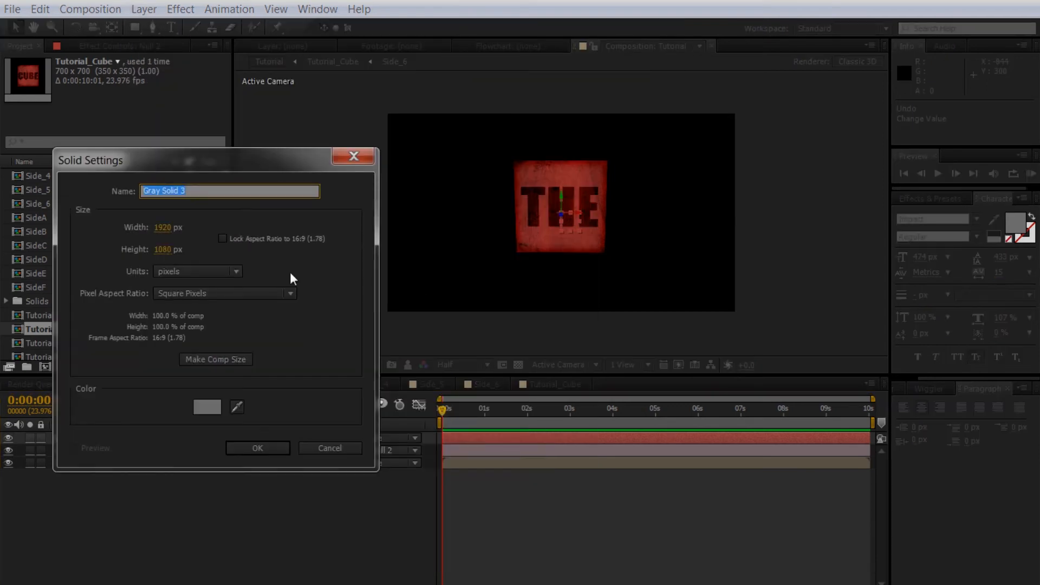
pyautogui.write('BG')
pyautogui.press('Return')
# - Apply the Ramp effect from the Generate category to the BG solid
pyautogui.click(181, 10)
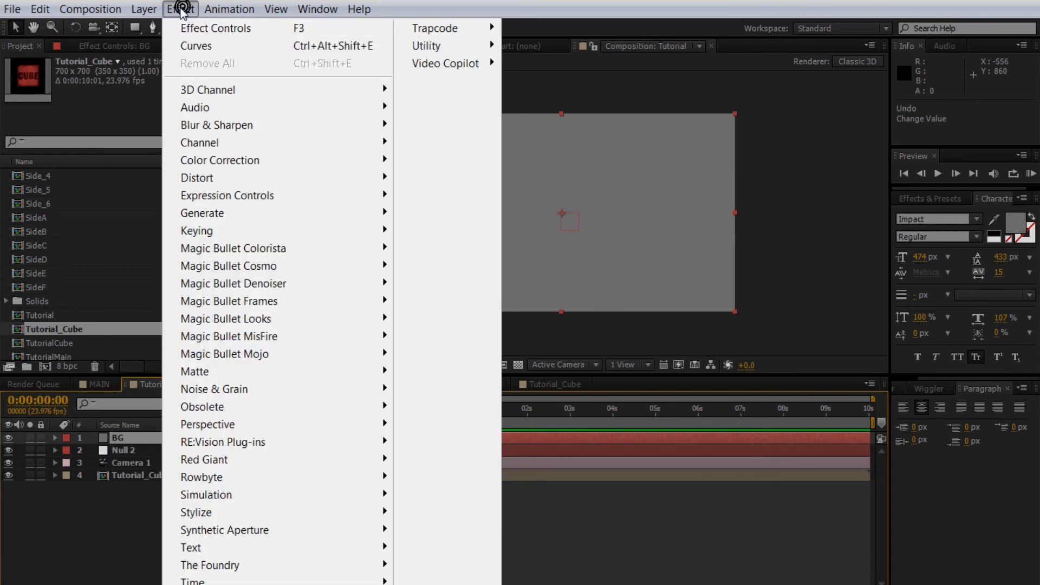
pyautogui.moveTo(235, 219)
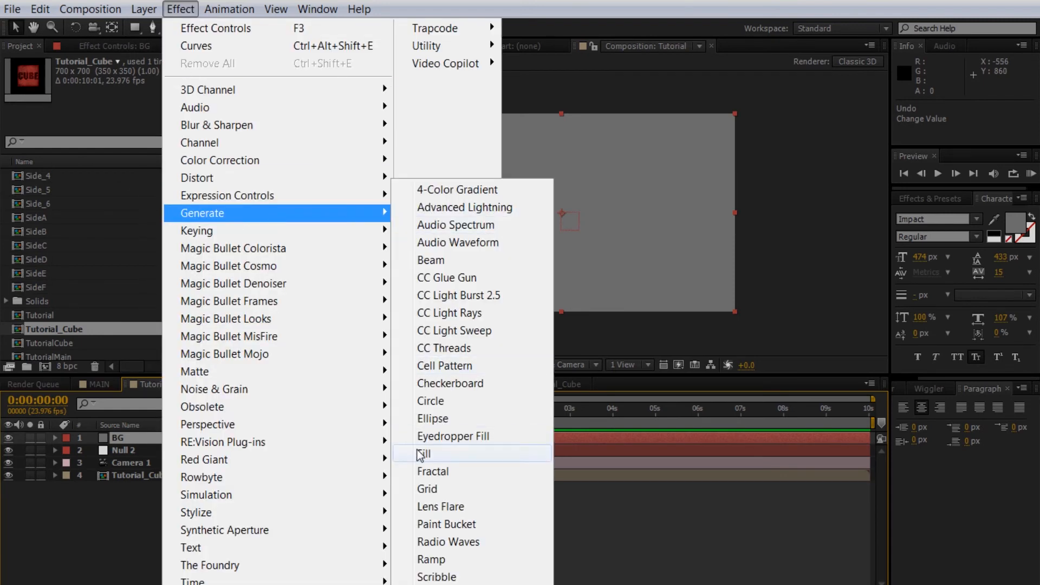
pyautogui.click(433, 485)
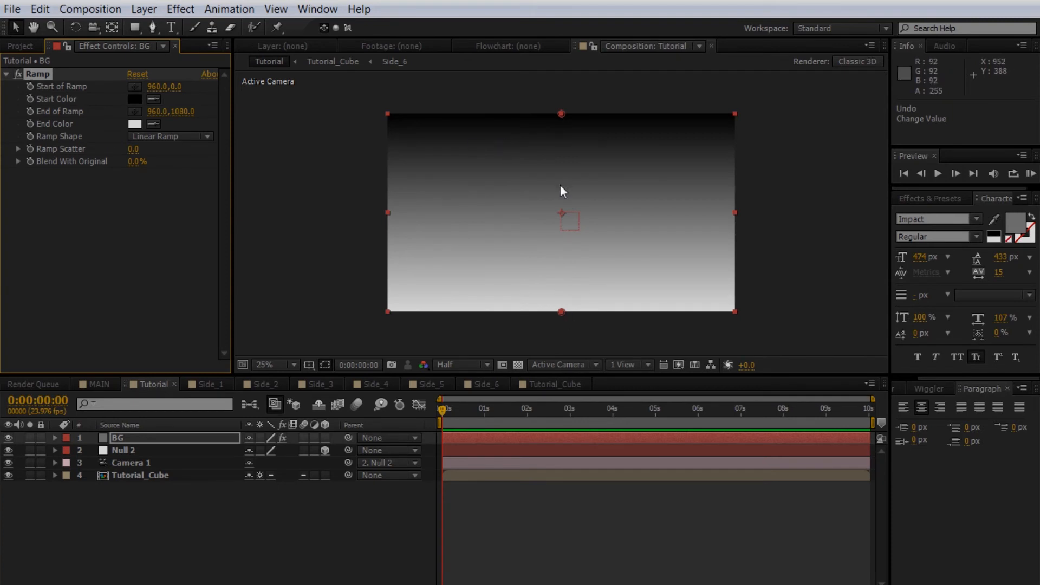
# - Set the BG ramp's start color to light red E05E5E and its end color to a very dark red
pyautogui.click(140, 99)
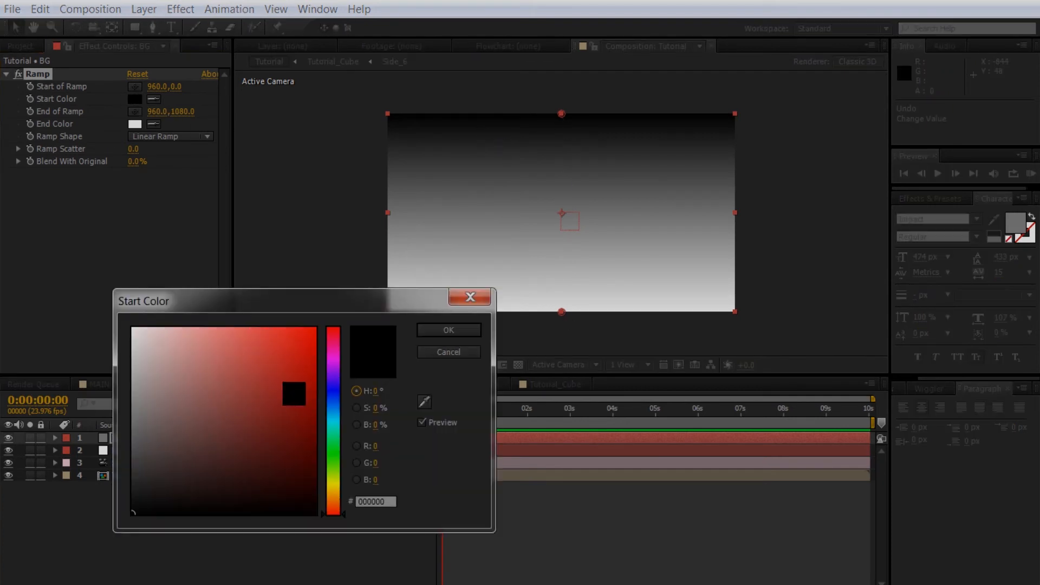
pyautogui.moveTo(286, 376); pyautogui.dragTo(239, 350)
pyautogui.click(449, 330)
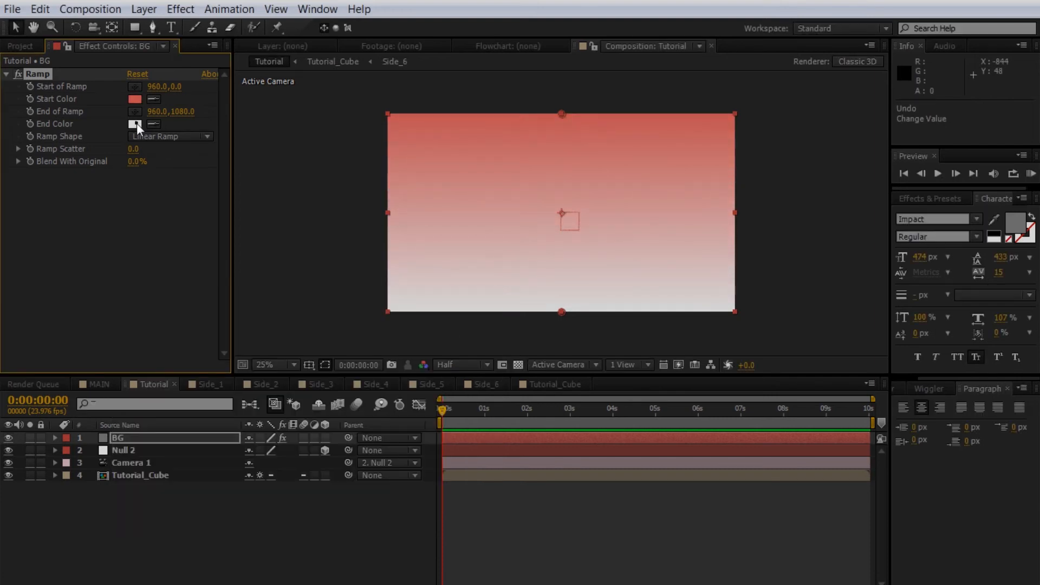
pyautogui.click(135, 124)
pyautogui.moveTo(309, 409)
pyautogui.mouseDown()
pyautogui.moveTo(271, 451)
pyautogui.moveTo(271, 486)
pyautogui.mouseUp()
pyautogui.click(455, 298)
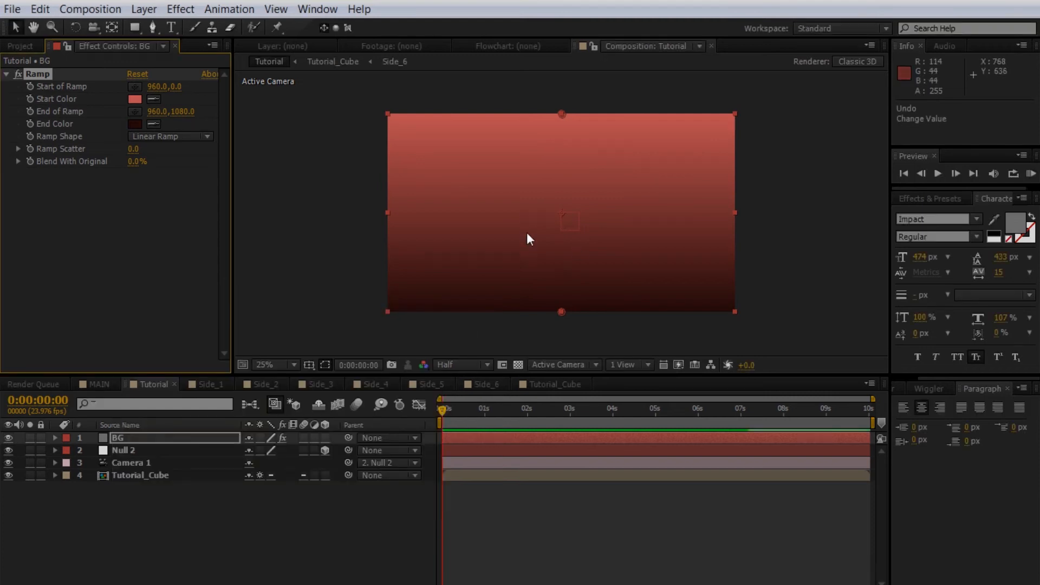
# - Make the BG ramp's start color a more saturated red and move the BG layer beneath all the other layers
pyautogui.click(136, 99)
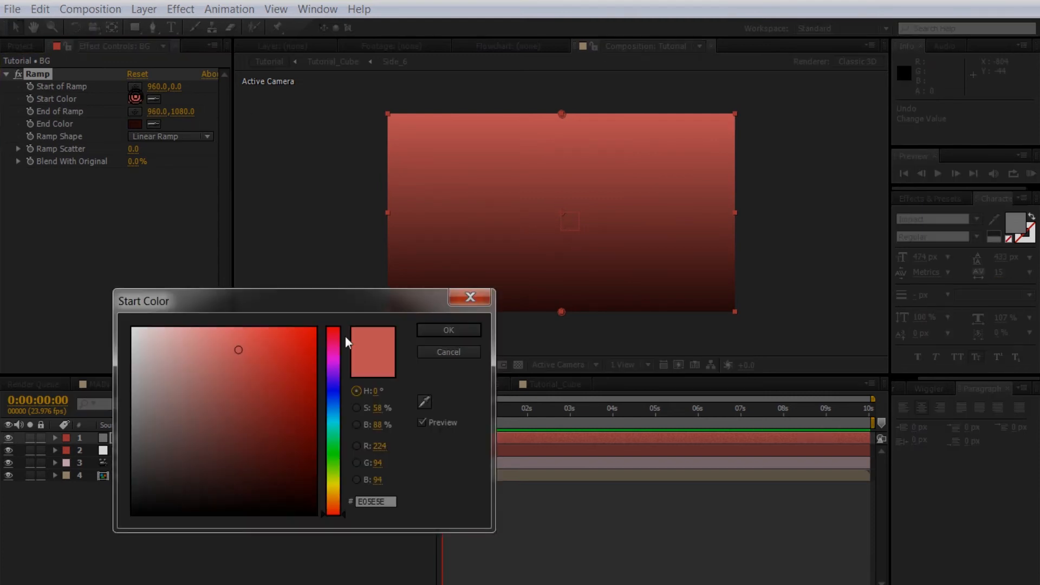
pyautogui.click(289, 348)
pyautogui.moveTo(289, 349)
pyautogui.mouseDown()
pyautogui.moveTo(293, 358)
pyautogui.moveTo(264, 341)
pyautogui.mouseUp()
pyautogui.click(439, 332)
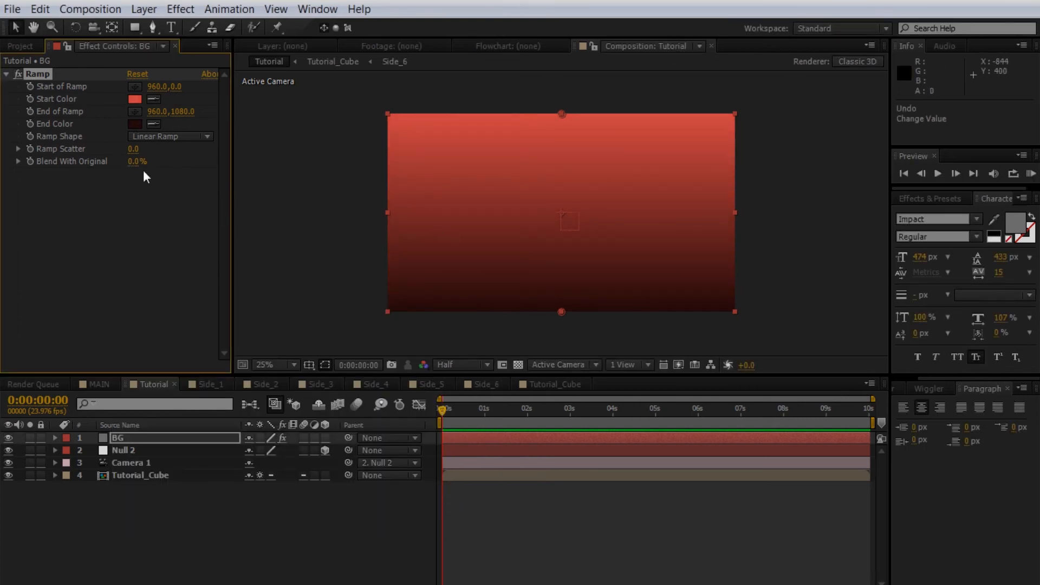
pyautogui.moveTo(123, 444); pyautogui.dragTo(135, 522)
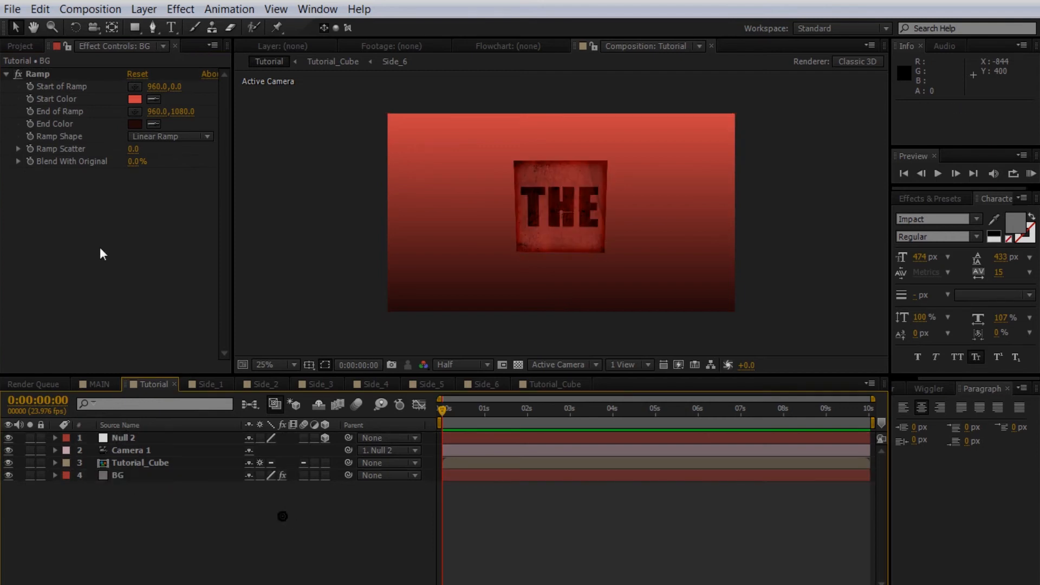
# - Create a shape layer and draw a large red star outward from the center, extending past the composition's edges
pyautogui.click(142, 9)
pyautogui.moveTo(401, 29)
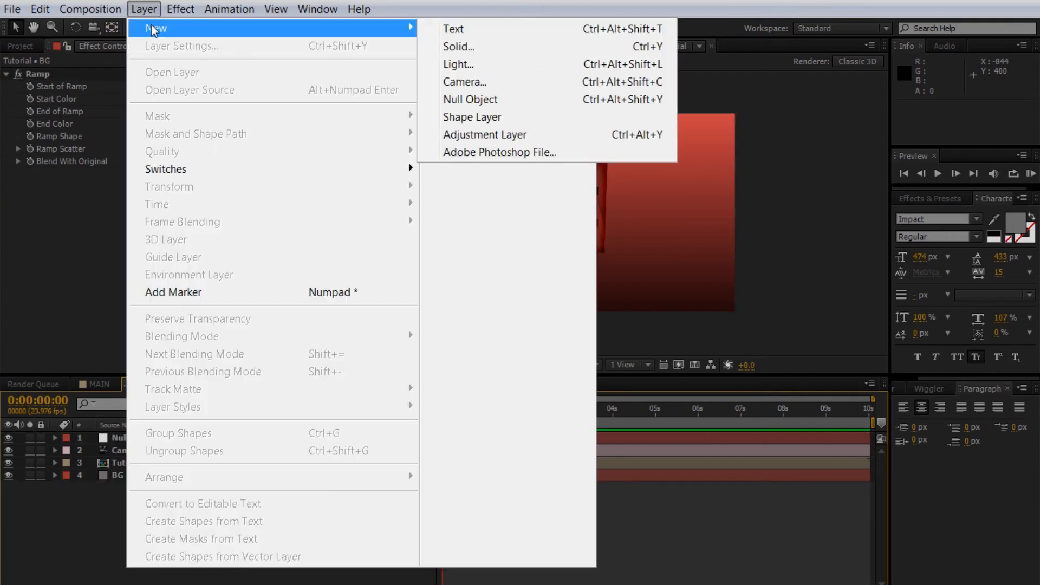
pyautogui.click(476, 131)
pyautogui.press('q')
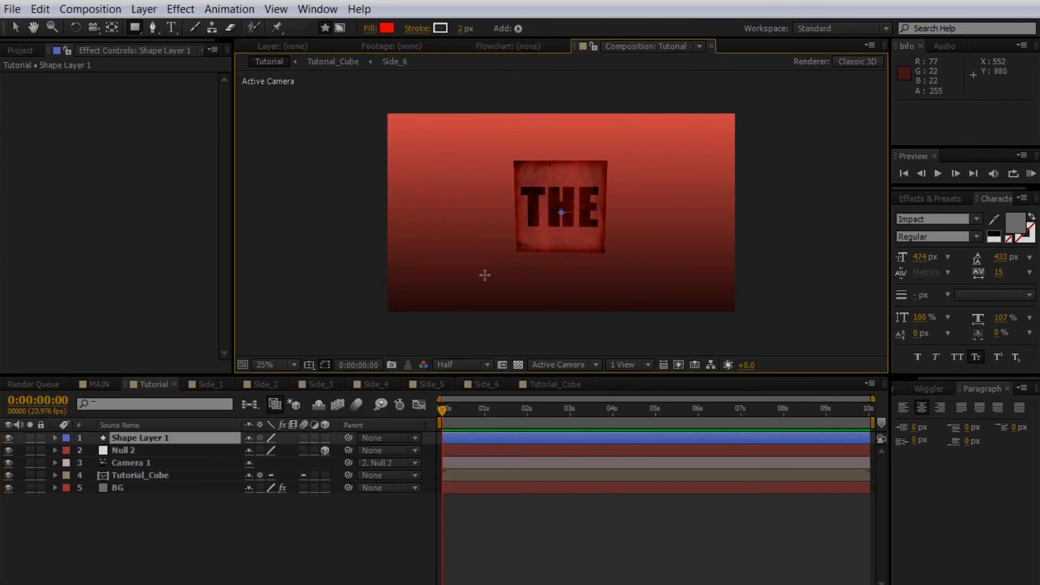
pyautogui.click(136, 438)
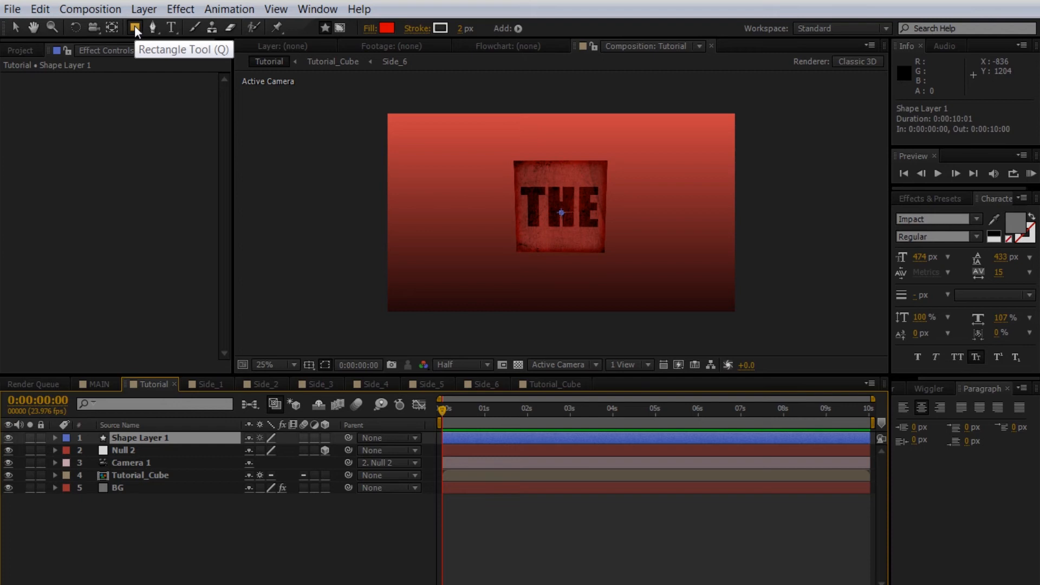
pyautogui.moveTo(135, 25); pyautogui.dragTo(191, 91)
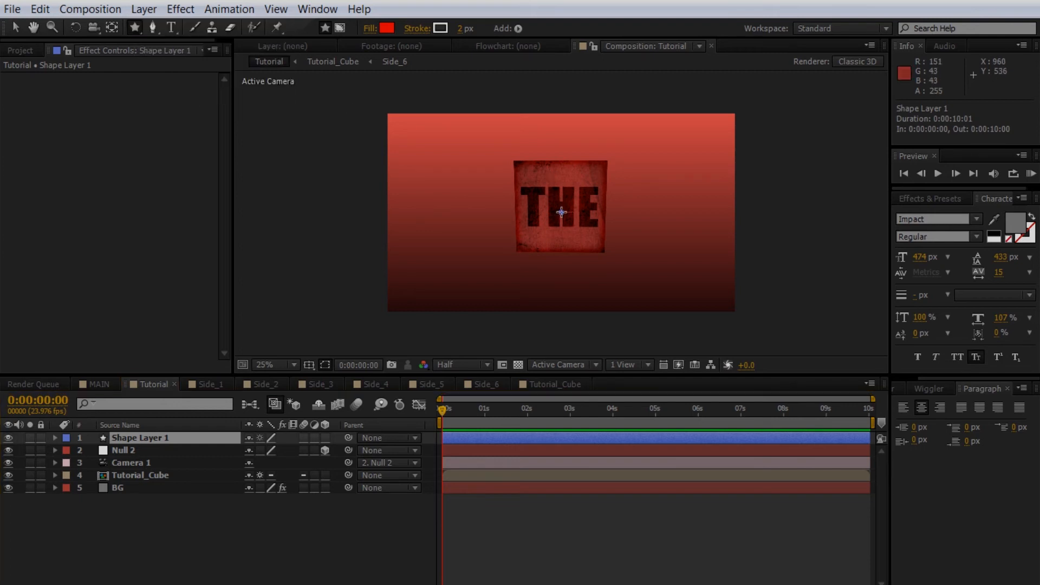
pyautogui.moveTo(562, 212); pyautogui.dragTo(731, 338)
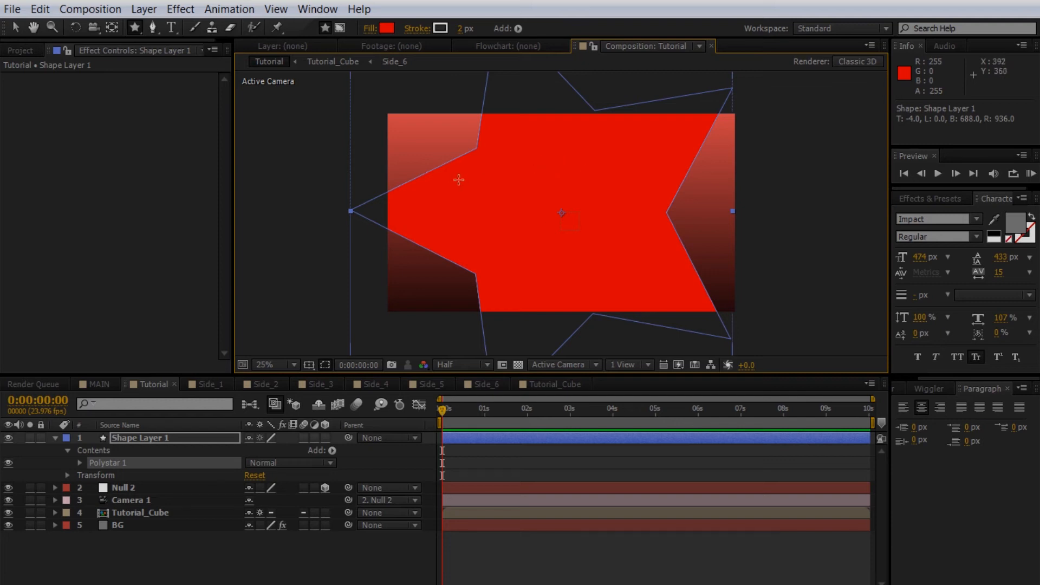
pyautogui.press('v')
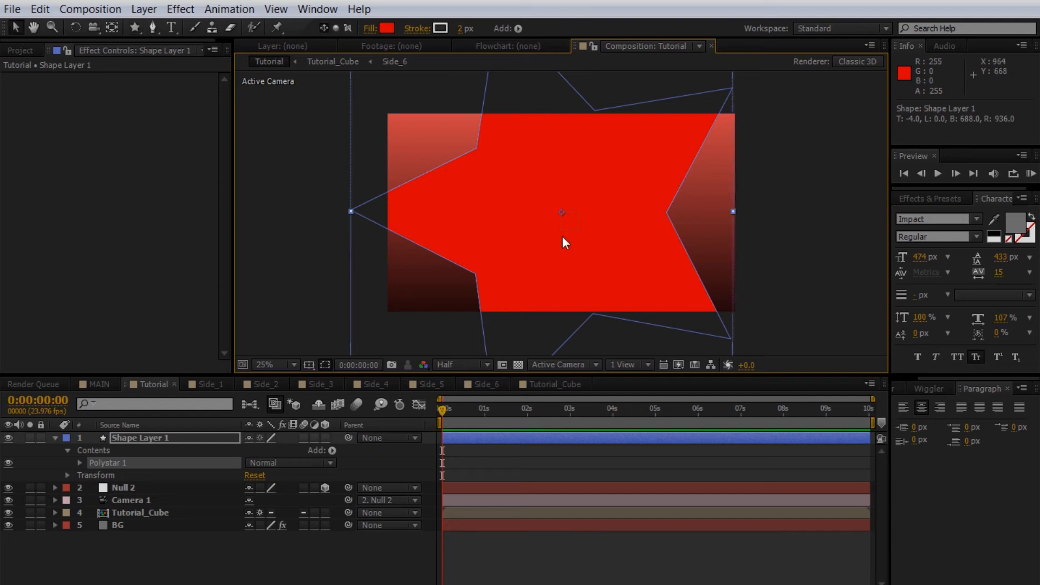
# - Expand the star's path properties and set its number of points to 42
pyautogui.click(137, 438)
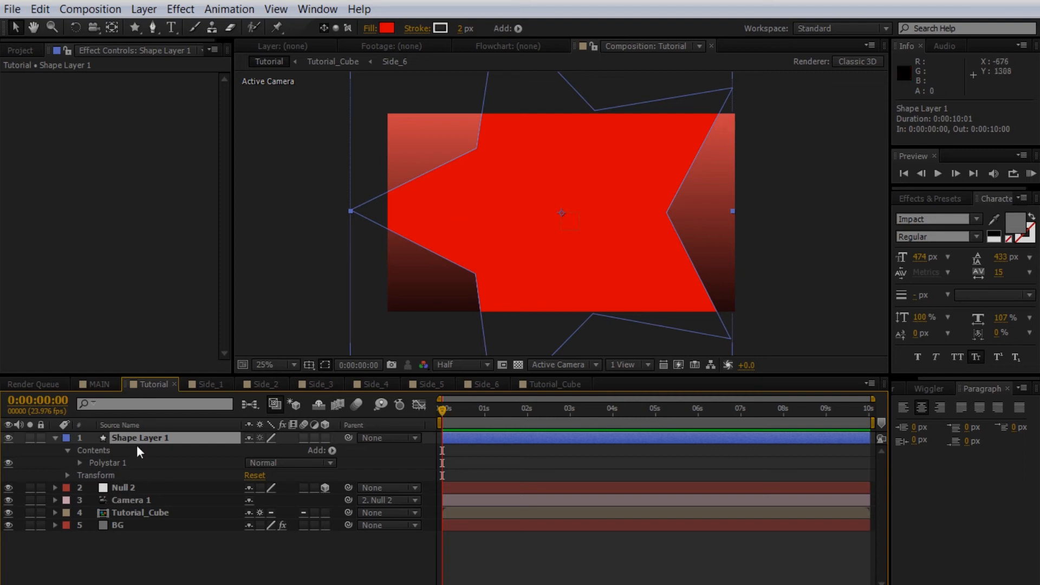
pyautogui.click(79, 463)
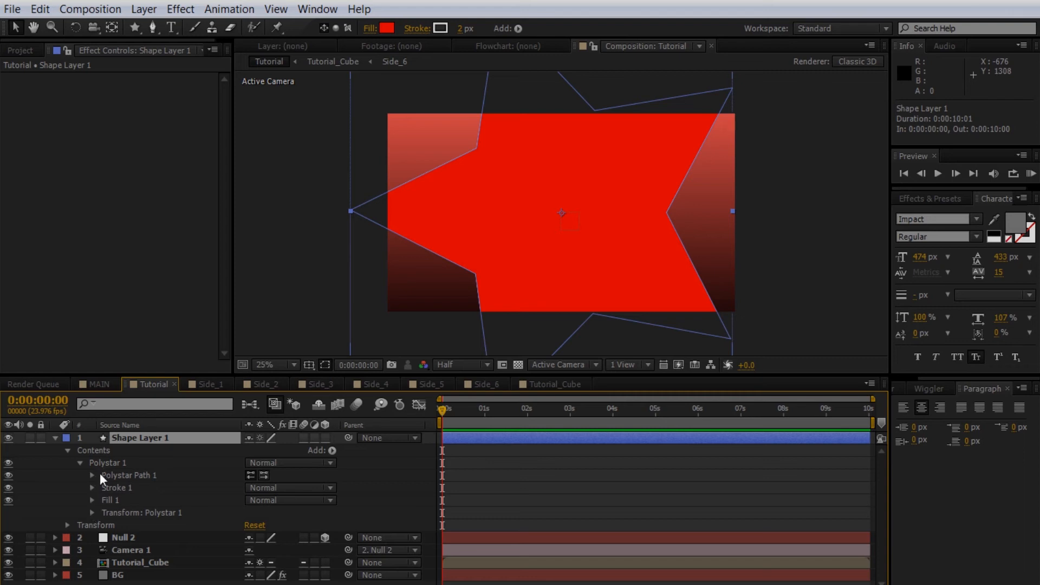
pyautogui.click(92, 475)
pyautogui.scroll(-2, 252, 484)
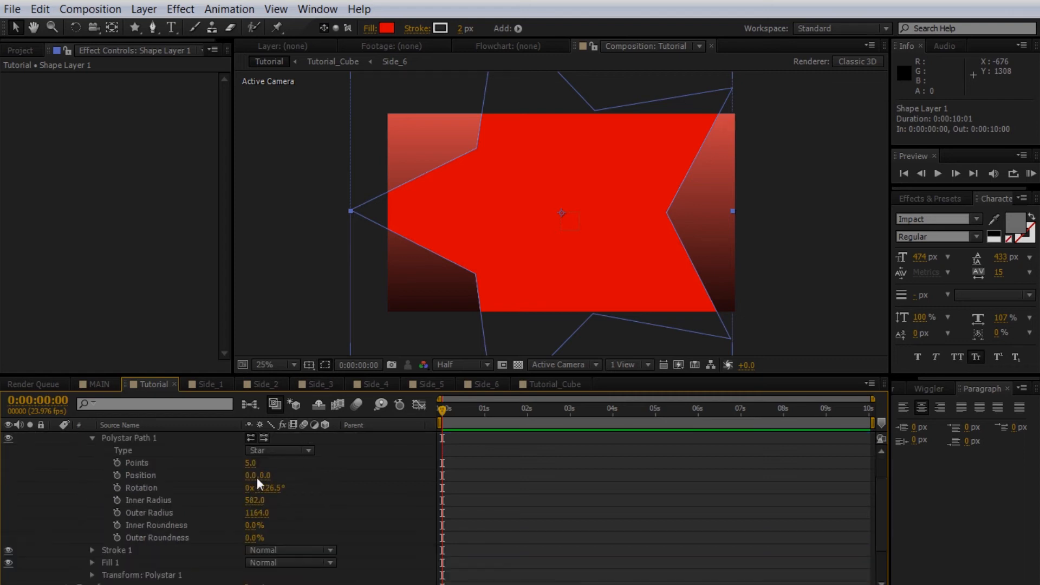
pyautogui.click(251, 462)
pyautogui.write('48')
pyautogui.press('Return')
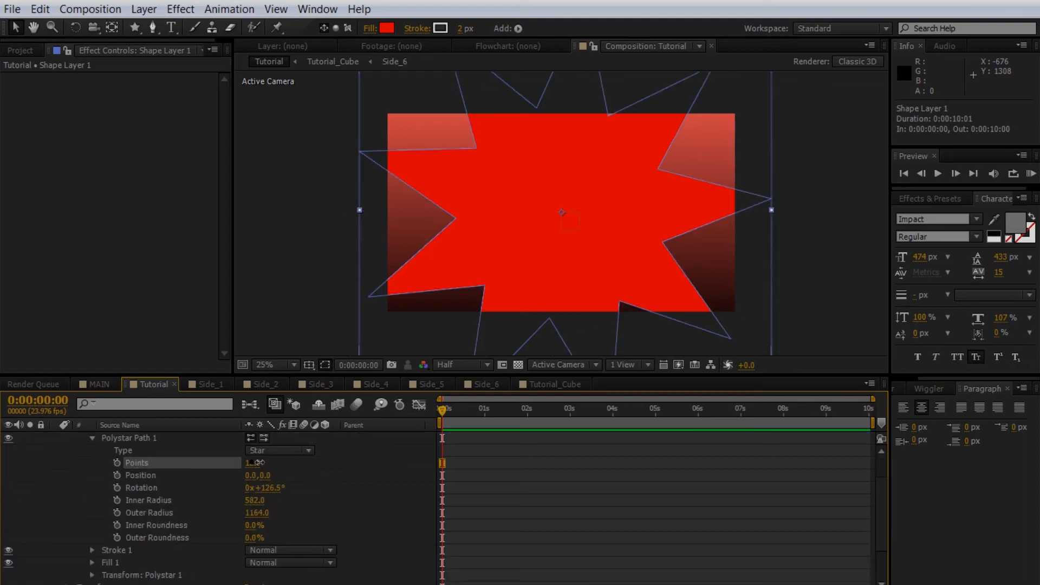
pyautogui.moveTo(283, 462); pyautogui.dragTo(281, 464)
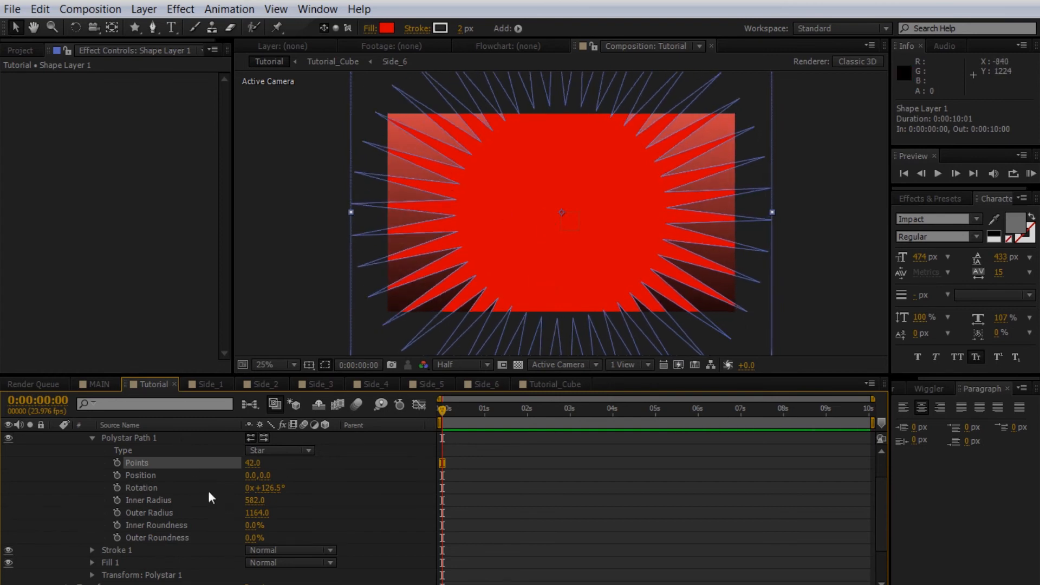
# - Set the star's inner radius to 0 and examine the resulting shape
pyautogui.moveTo(252, 500); pyautogui.dragTo(259, 505)
pyautogui.click(257, 500)
pyautogui.write('0')
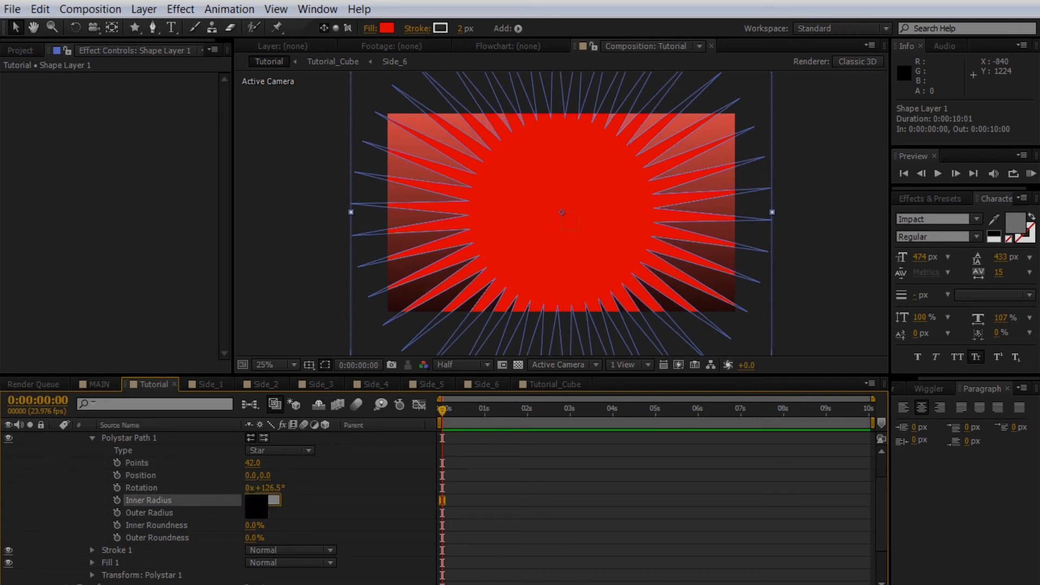
pyautogui.click(298, 498)
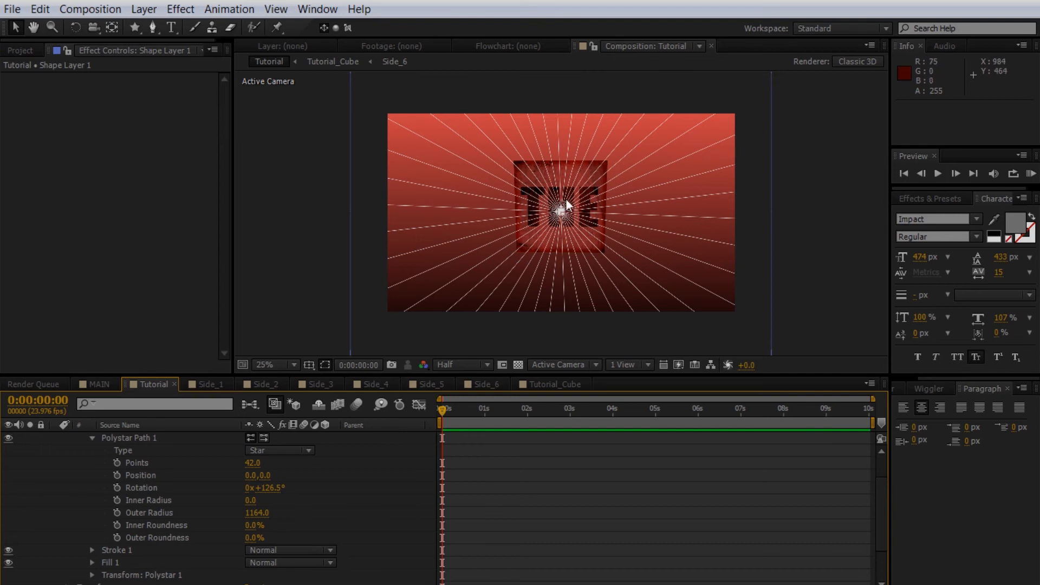
pyautogui.press('.')
pyautogui.press(',')
pyautogui.press('.')
pyautogui.press(',')
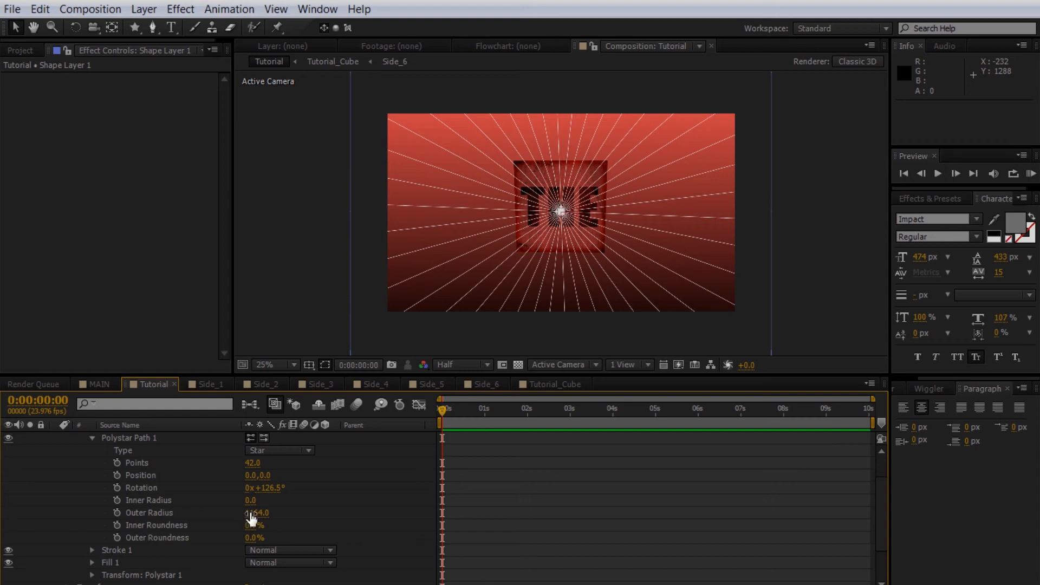
# - Set the star's outer radius to 3000 so the rays reach well beyond the frame
pyautogui.moveTo(255, 512); pyautogui.dragTo(681, 505)
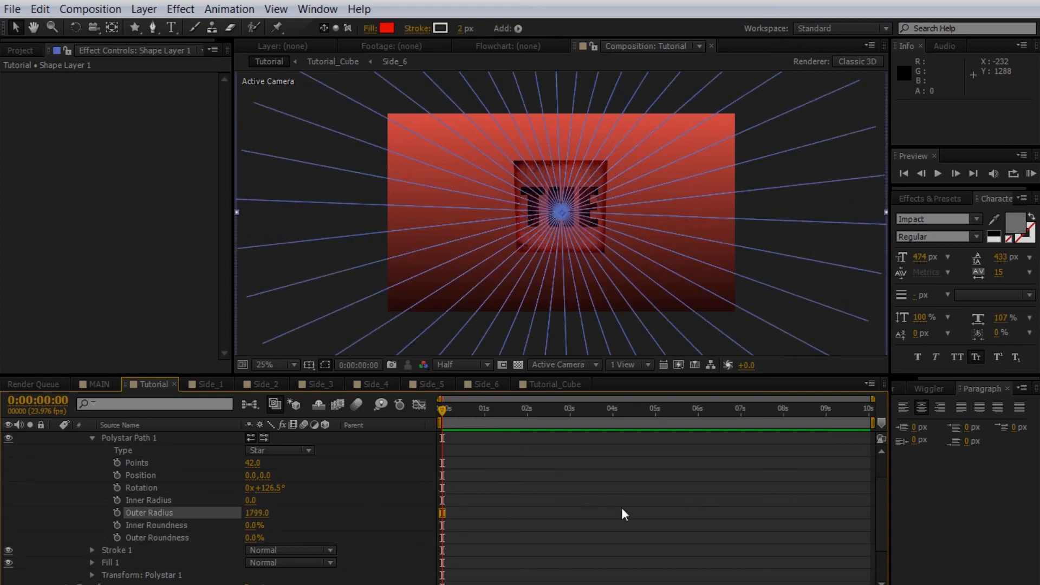
pyautogui.click(265, 514)
pyautogui.press('BackSpace')
pyautogui.write('3000')
pyautogui.press('Return')
pyautogui.click(440, 329)
pyautogui.press(',')
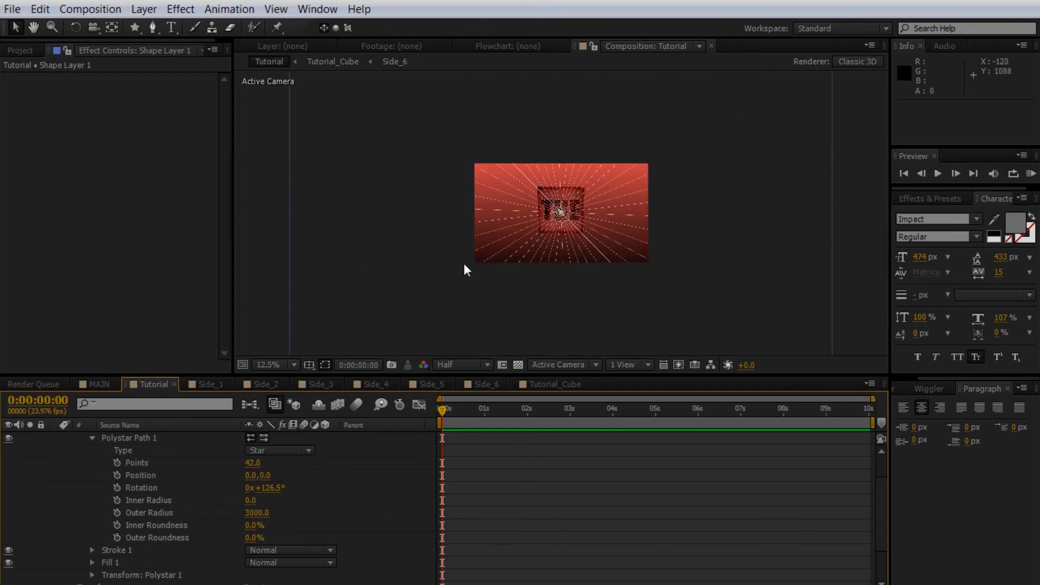
pyautogui.press(',')
pyautogui.scroll(3, 319, 492)
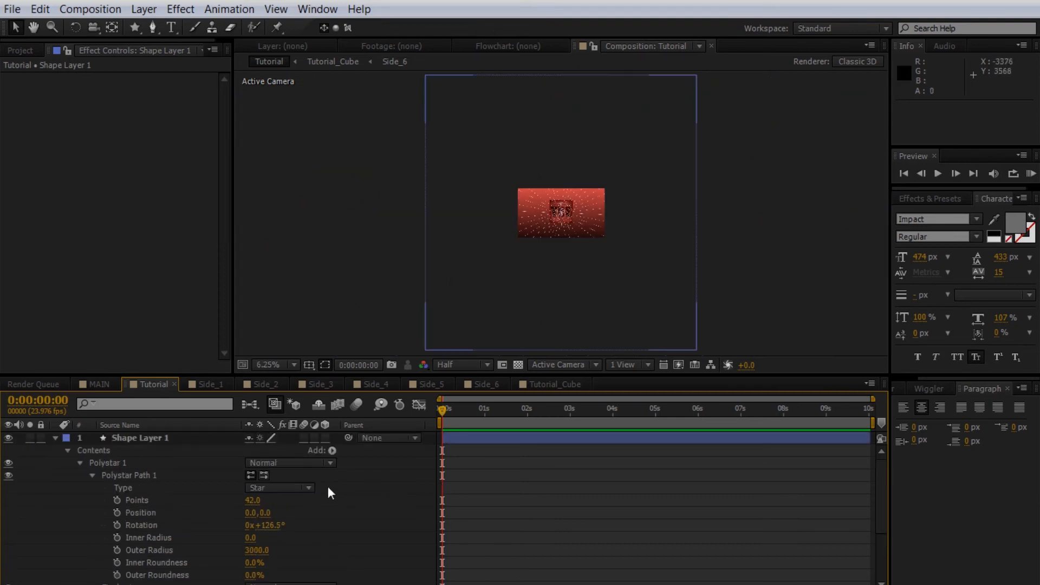
pyautogui.press('.')
pyautogui.press('.')
pyautogui.press('.')
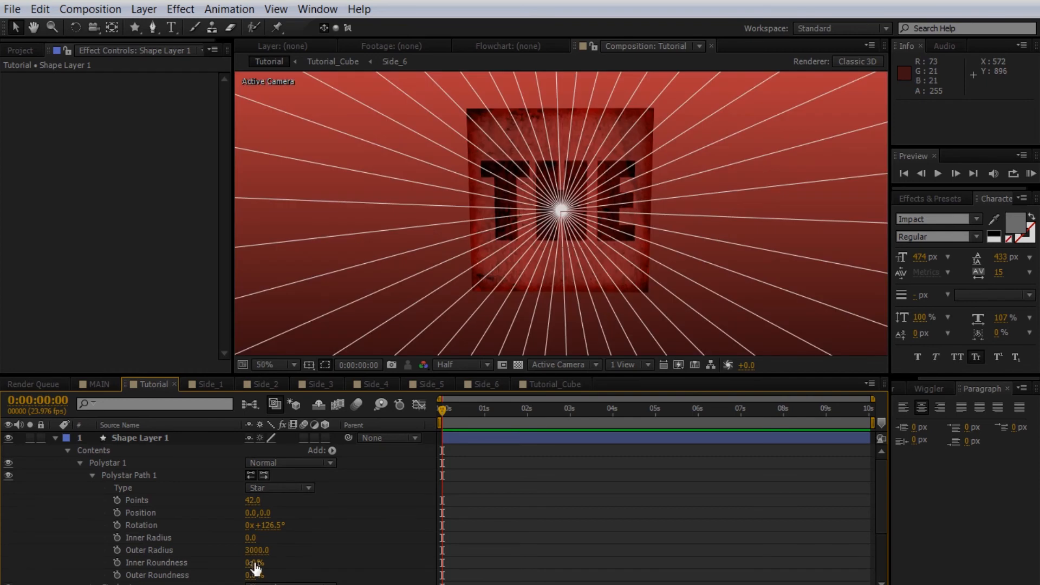
# - Set the star's outer roundness to 98% to widen the rays, and try an inner roundness of -10%
pyautogui.moveTo(253, 575); pyautogui.dragTo(320, 573)
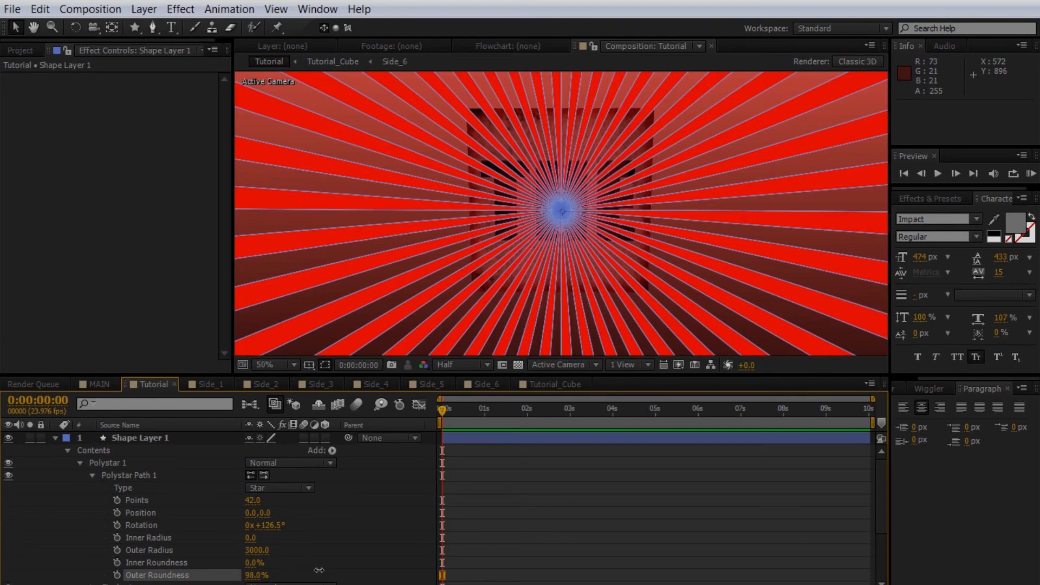
pyautogui.click(254, 564)
pyautogui.write('-10')
pyautogui.press('Return')
pyautogui.click(310, 561)
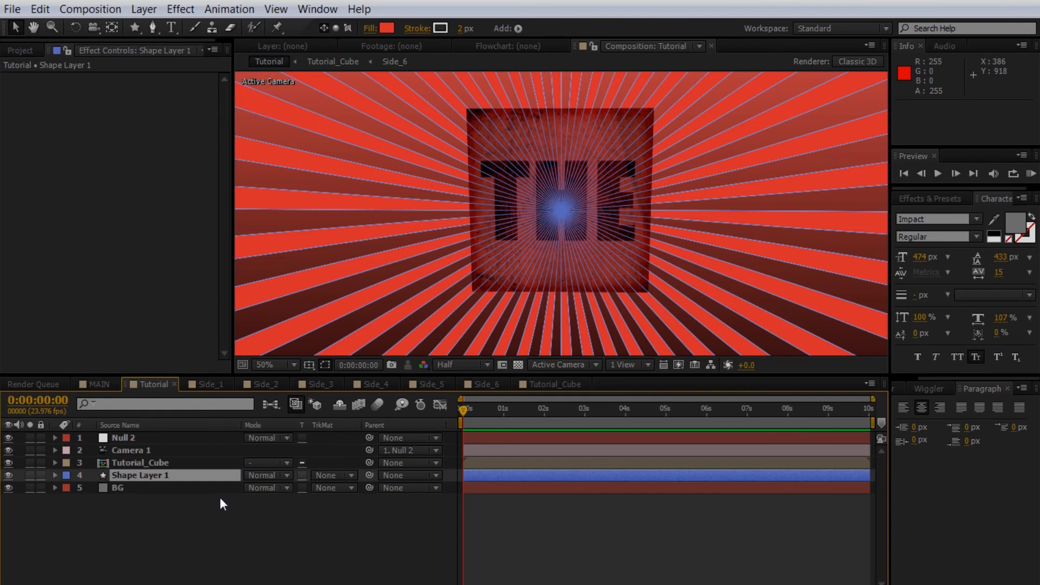
# - Set the star shape layer's blending mode to Overlay
pyautogui.click(284, 474)
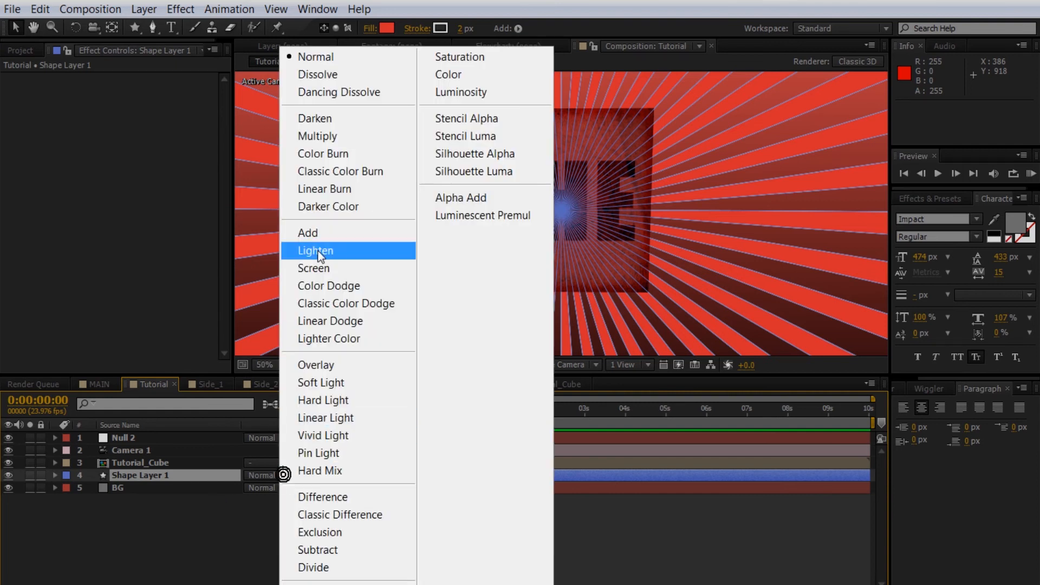
pyautogui.click(324, 369)
pyautogui.click(248, 542)
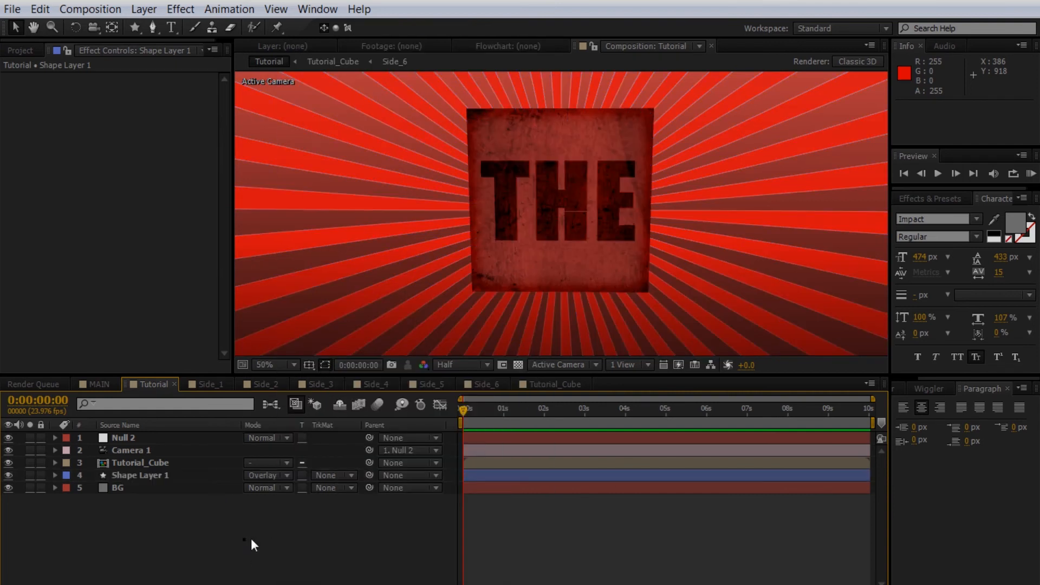
# - Inspect the edges of the rays and set the star's stroke width to 0 to remove the white outlines
pyautogui.scroll(-2, 557, 200)
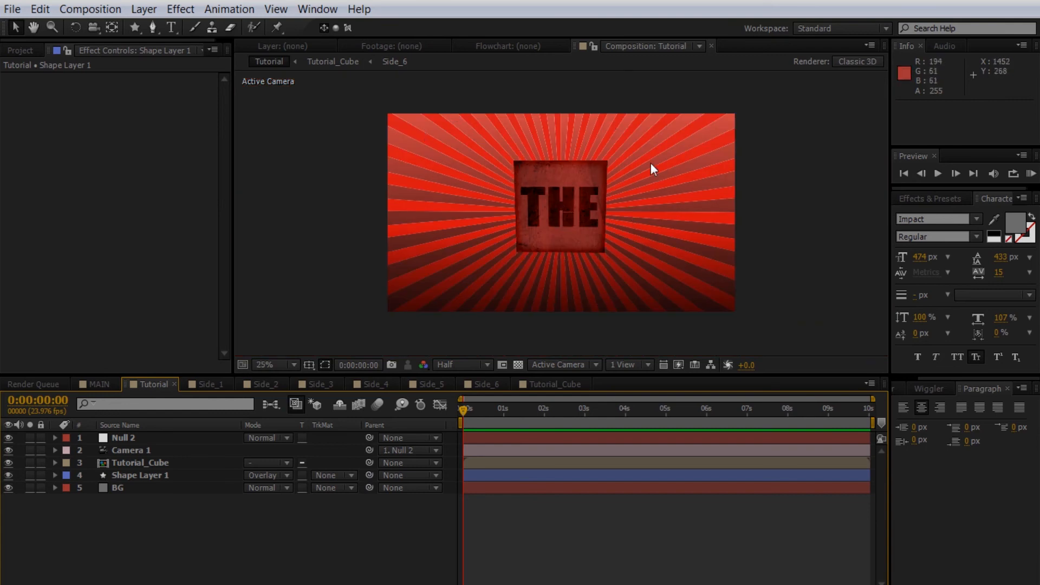
pyautogui.scroll(6, 620, 228)
pyautogui.moveTo(617, 229); pyautogui.dragTo(400, 225)
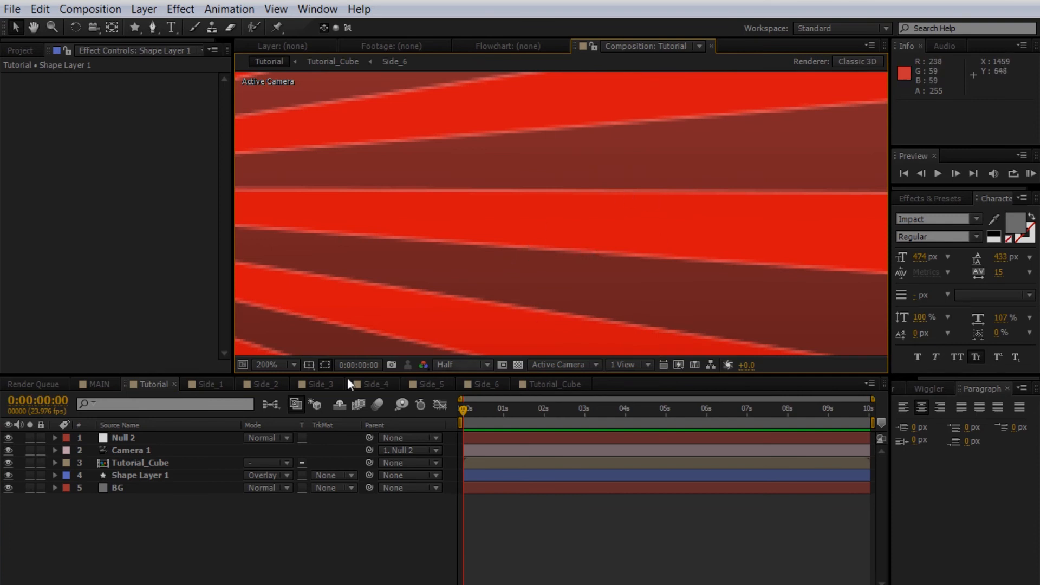
pyautogui.click(149, 463)
pyautogui.click(148, 475)
pyautogui.press('F2')
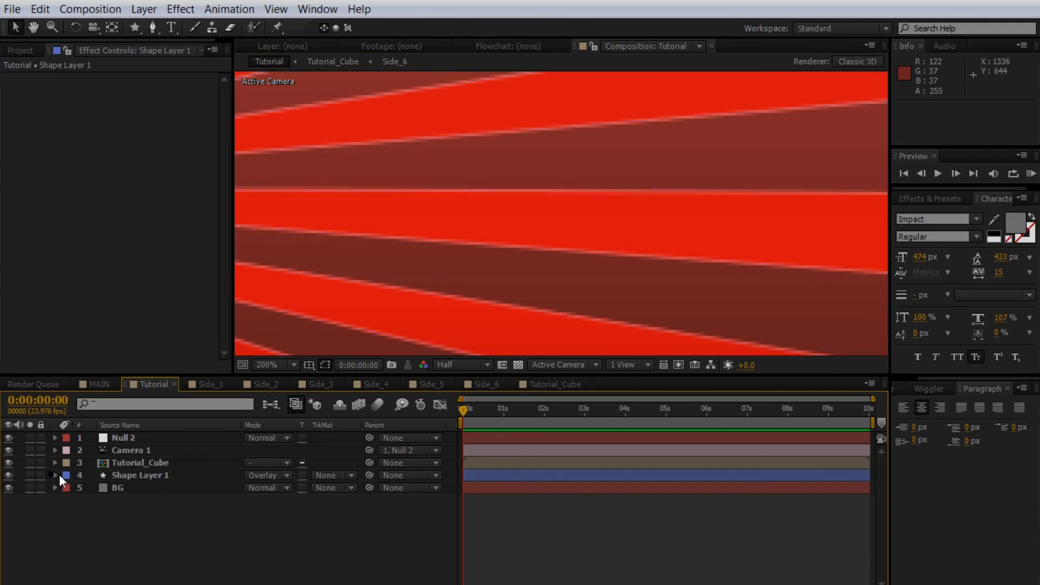
pyautogui.click(54, 475)
pyautogui.scroll(-2, 151, 477)
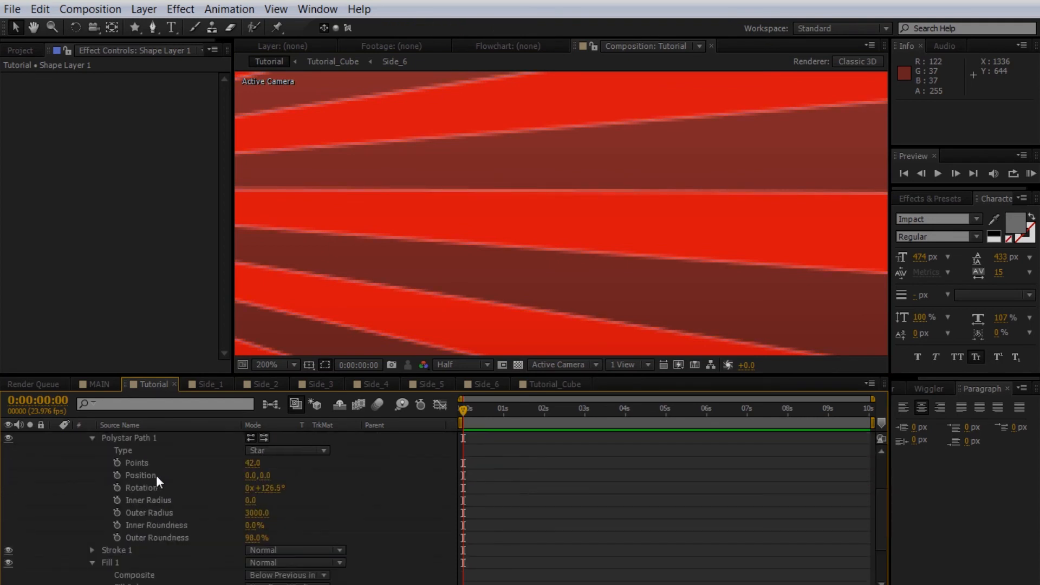
pyautogui.scroll(-1, 142, 519)
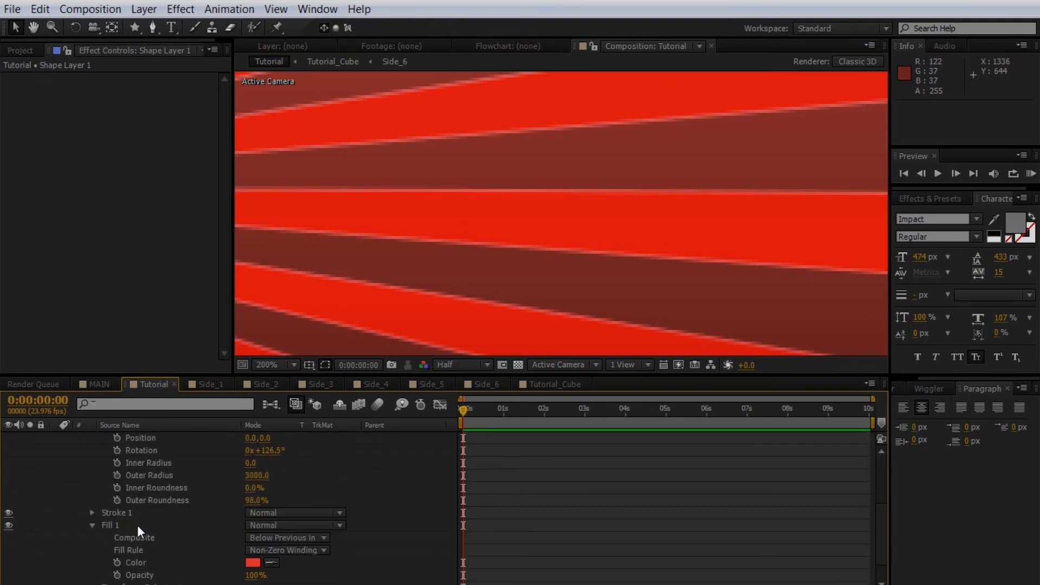
pyautogui.click(92, 513)
pyautogui.click(250, 535)
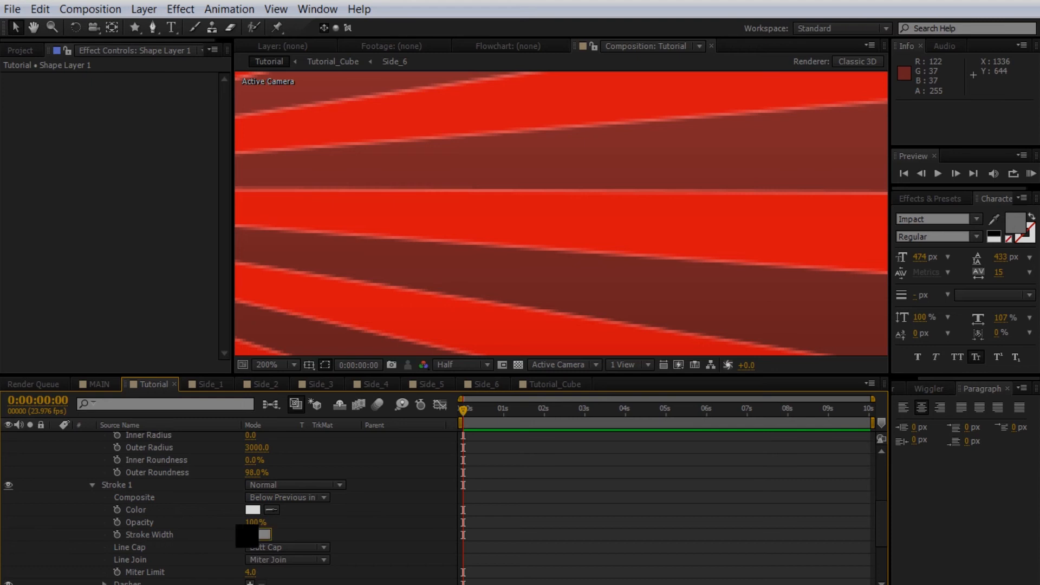
pyautogui.write('0')
pyautogui.press('Return')
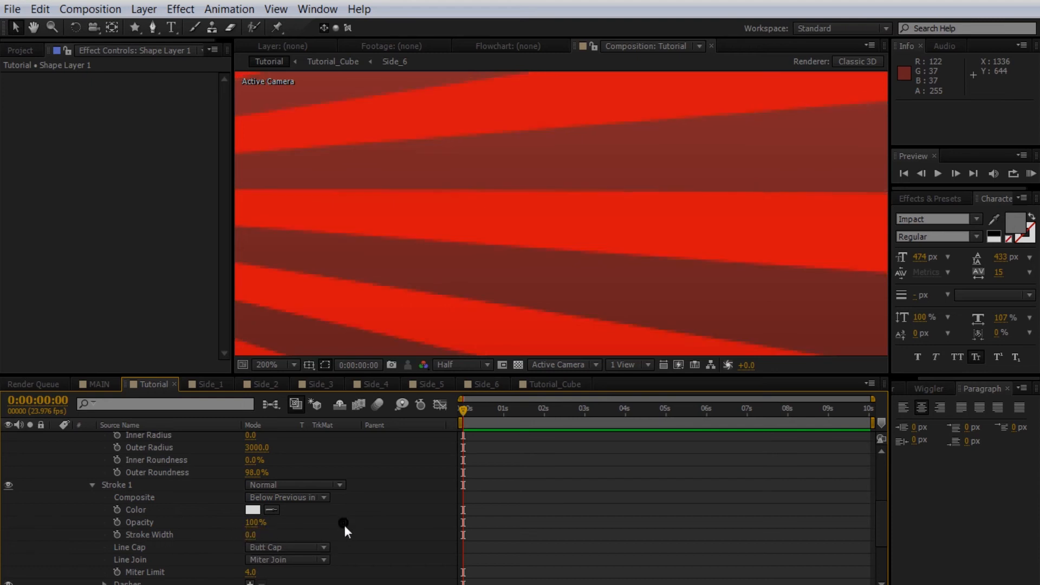
# - Add the expression time*40 to the rotation of the star's Polystar Path 1 so the rays spin continuously
pyautogui.scroll(2, 112, 449)
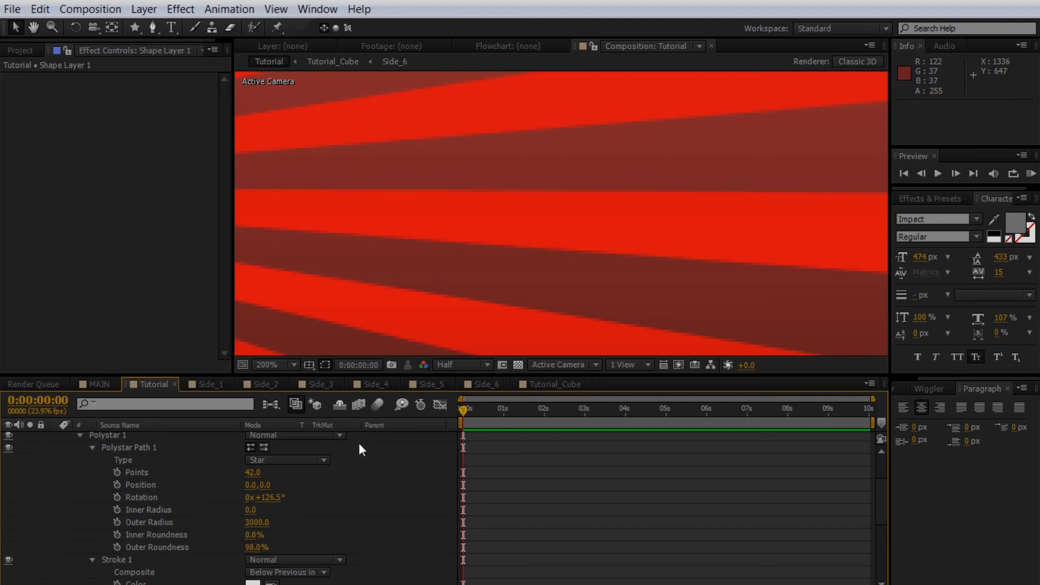
pyautogui.moveTo(509, 409); pyautogui.dragTo(462, 415)
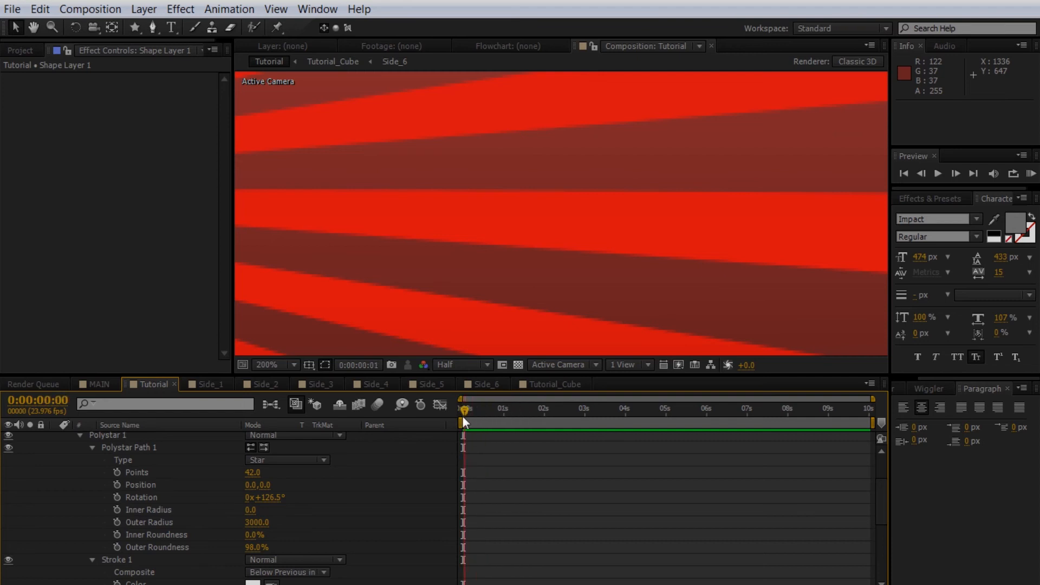
pyautogui.keyDown('alt'); pyautogui.click(117, 497); pyautogui.keyUp('alt')
pyautogui.write('time*40')
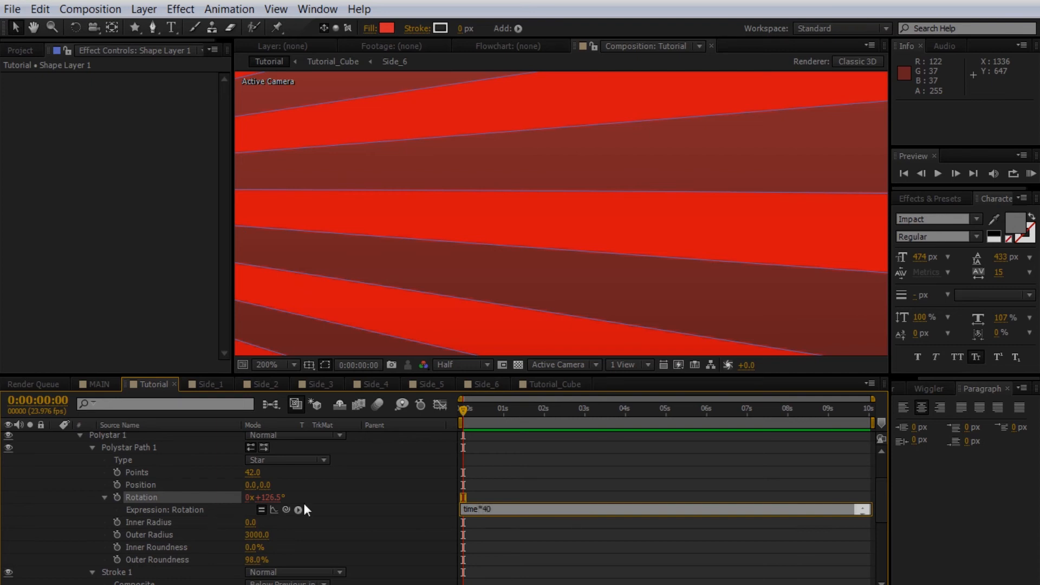
pyautogui.click(405, 472)
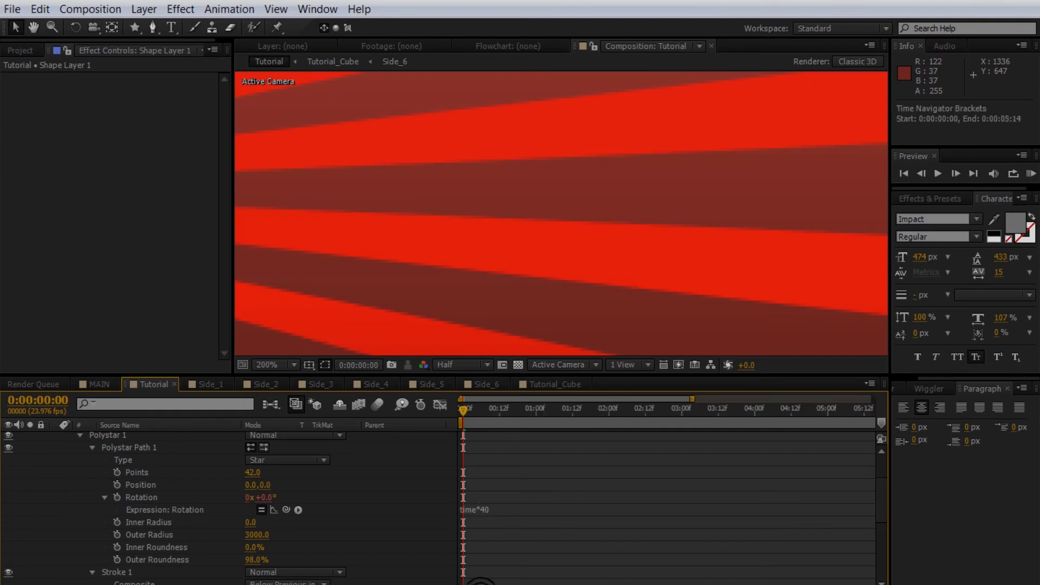
# - Collapse Shape Layer 1's properties and solo the layer to isolate the rays
pyautogui.scroll(3, 111, 490)
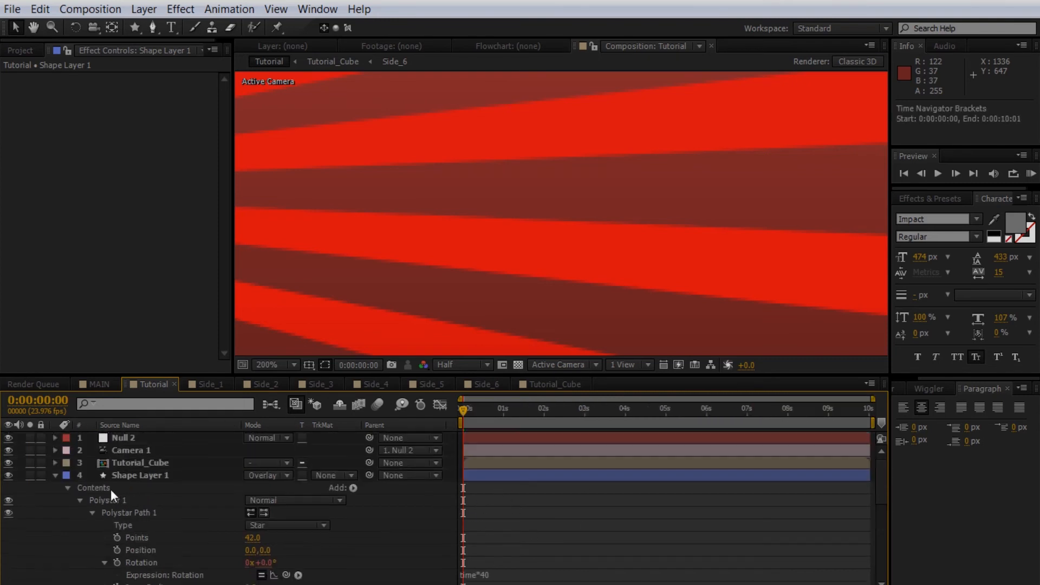
pyautogui.click(55, 474)
pyautogui.click(29, 475)
pyautogui.scroll(-4, 428, 242)
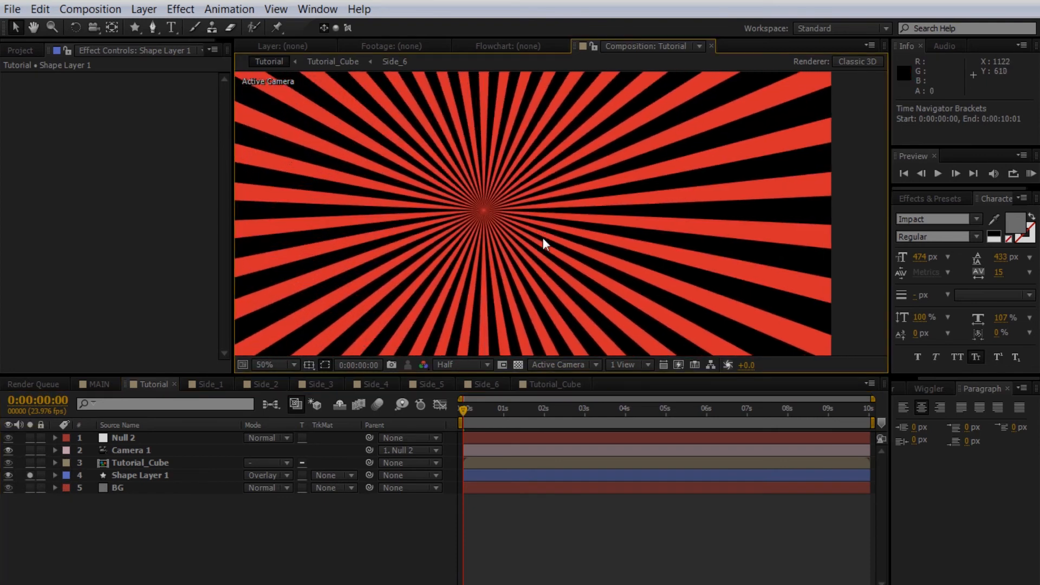
# - Preview the rotation of the isolated rays in an enlarged composition view
pyautogui.scroll(-2, 560, 229)
pyautogui.moveTo(519, 228)
pyautogui.mouseDown()
pyautogui.moveTo(526, 235)
pyautogui.moveTo(520, 226)
pyautogui.moveTo(507, 239)
pyautogui.mouseUp()
pyautogui.scroll(2, 525, 236)
pyautogui.scroll(-2, 525, 236)
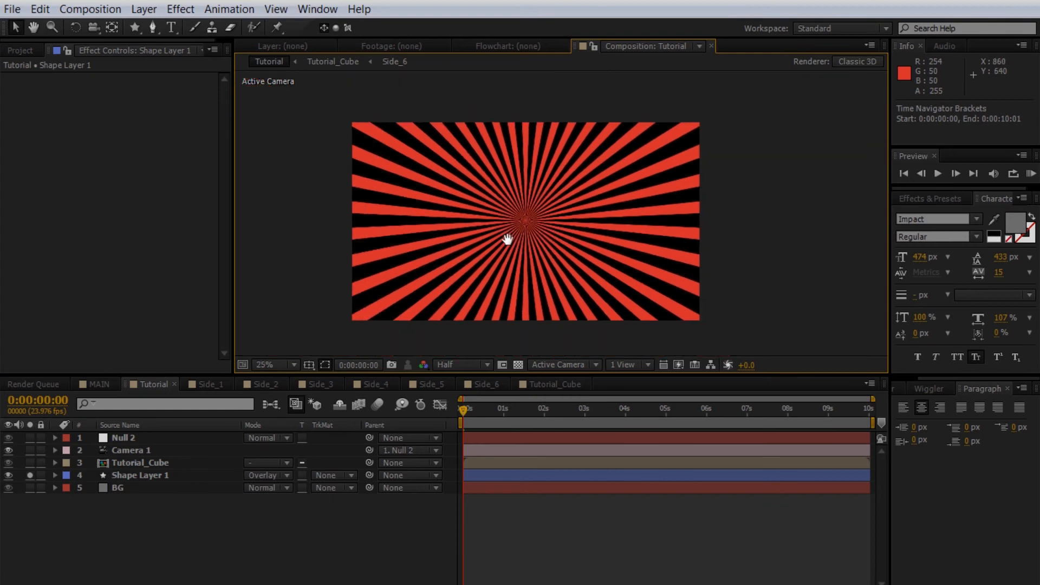
pyautogui.scroll(2, 509, 238)
pyautogui.press('`')
pyautogui.scroll(2, 482, 265)
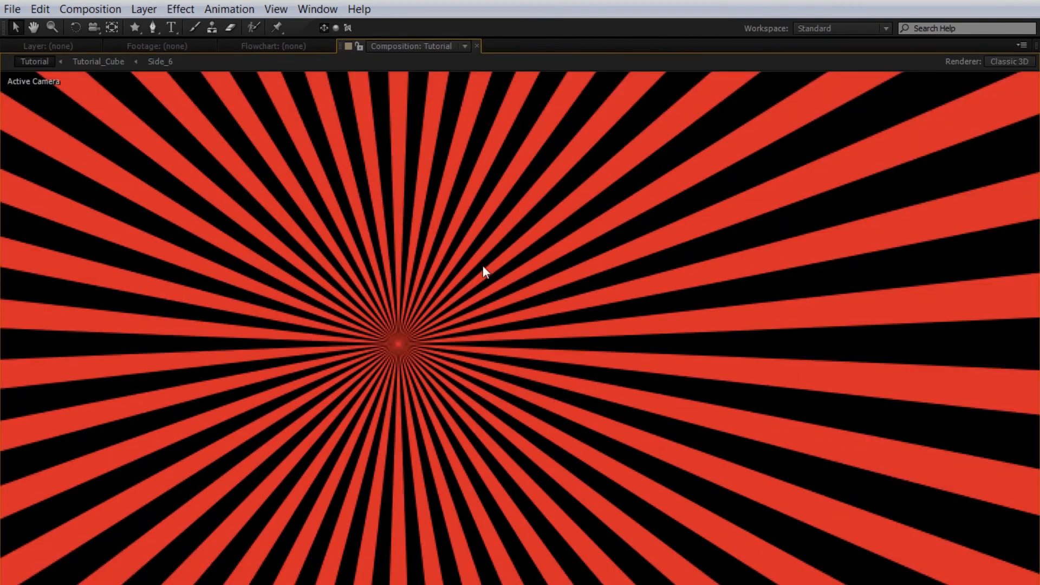
pyautogui.moveTo(483, 265); pyautogui.dragTo(580, 250)
pyautogui.press('space')
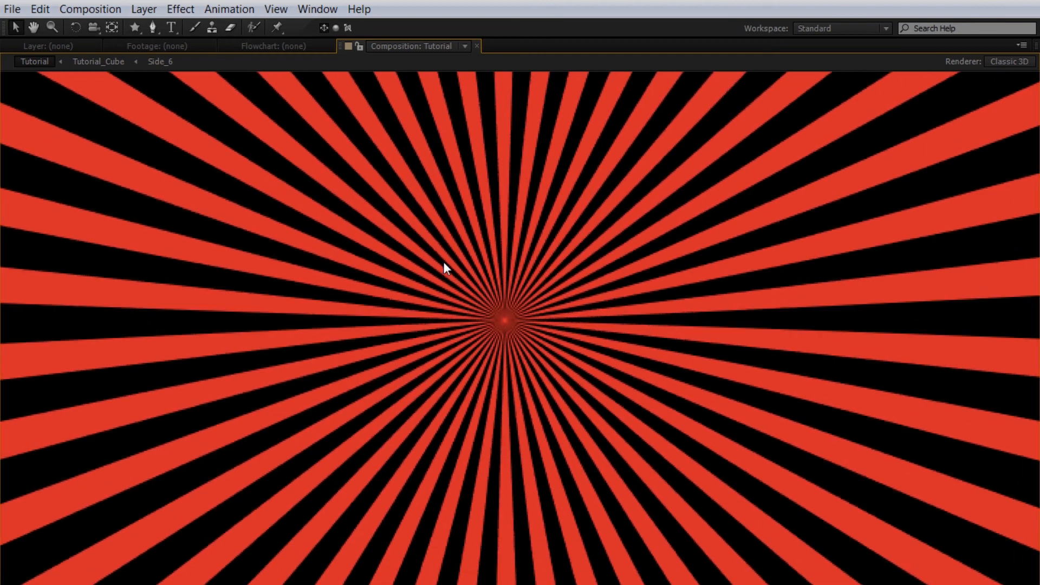
pyautogui.press('space')
pyautogui.press('`')
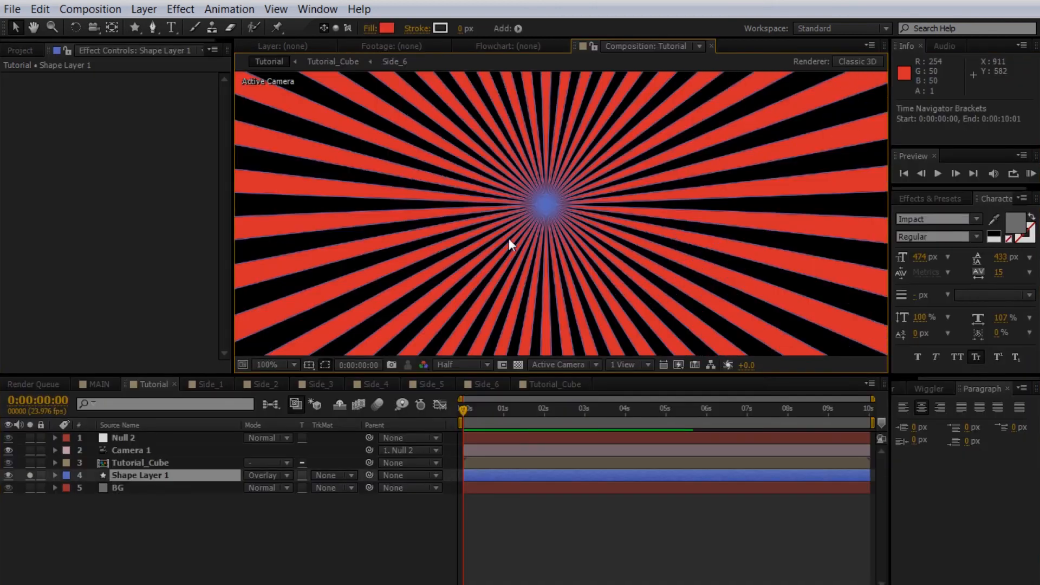
# - Turn off solo for Shape Layer 1 and show the whole composition frame again
pyautogui.click(282, 518)
pyautogui.press(',')
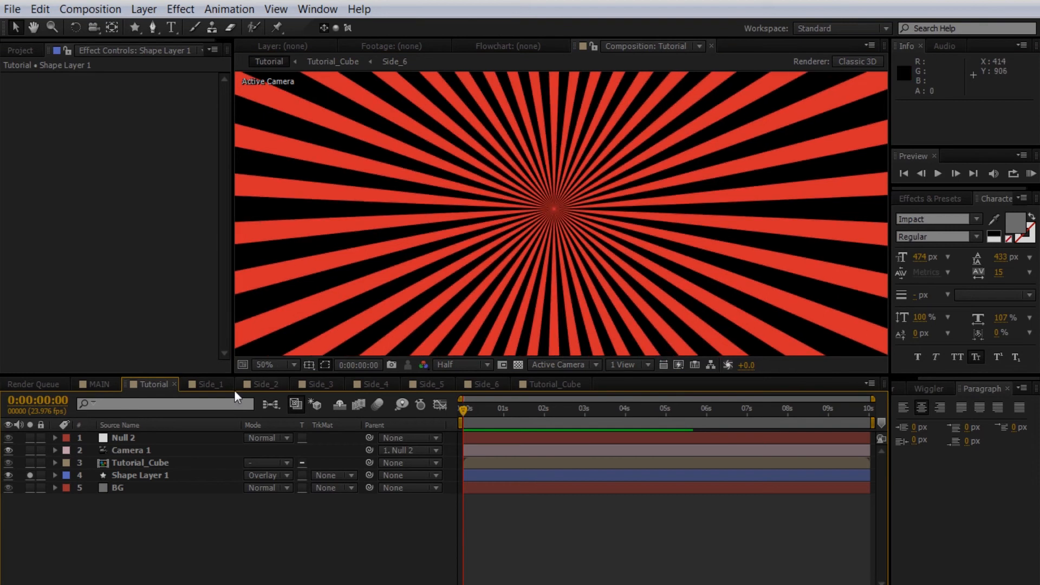
pyautogui.click(28, 475)
pyautogui.press(',')
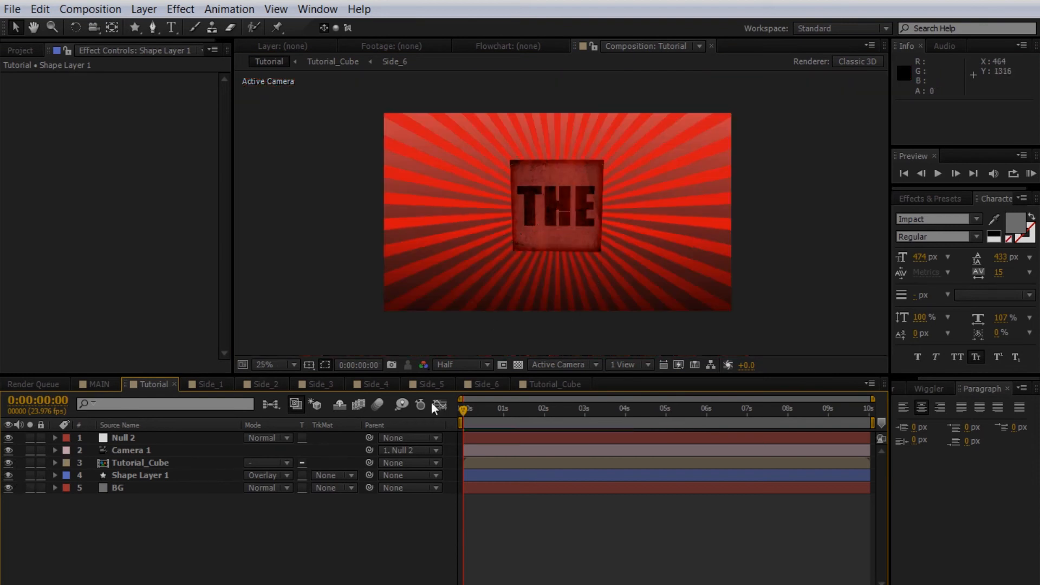
# - Compare the sunburst with the MAIN and Tutorial_Cube compositions and return to Tutorial
pyautogui.click(106, 384)
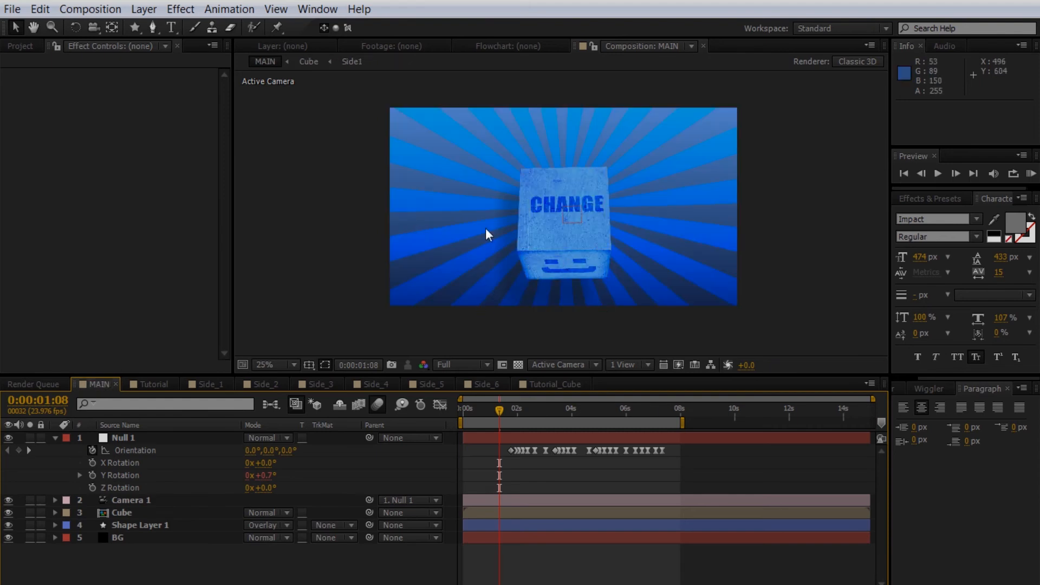
pyautogui.click(542, 382)
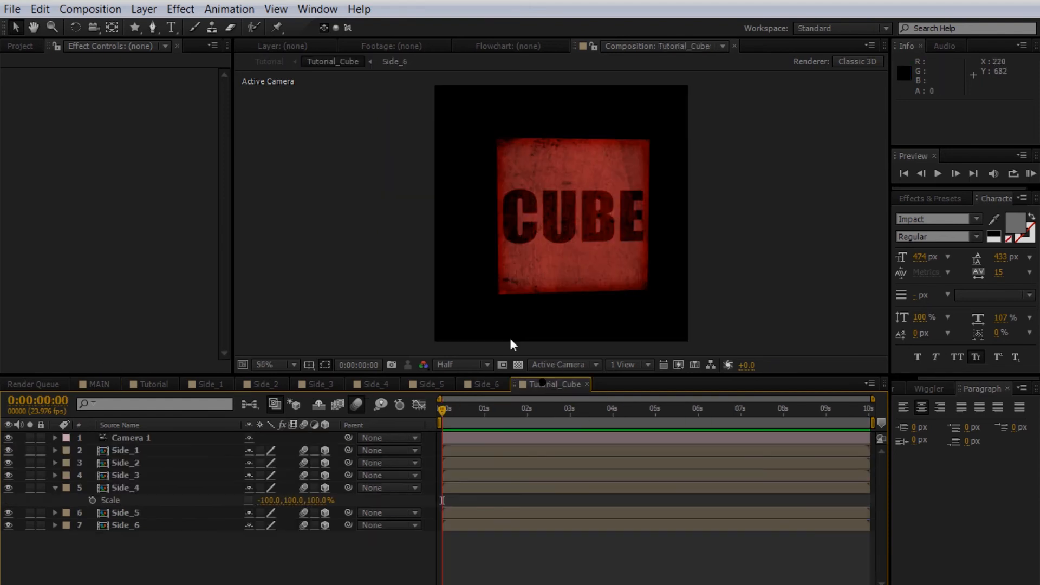
pyautogui.click(136, 385)
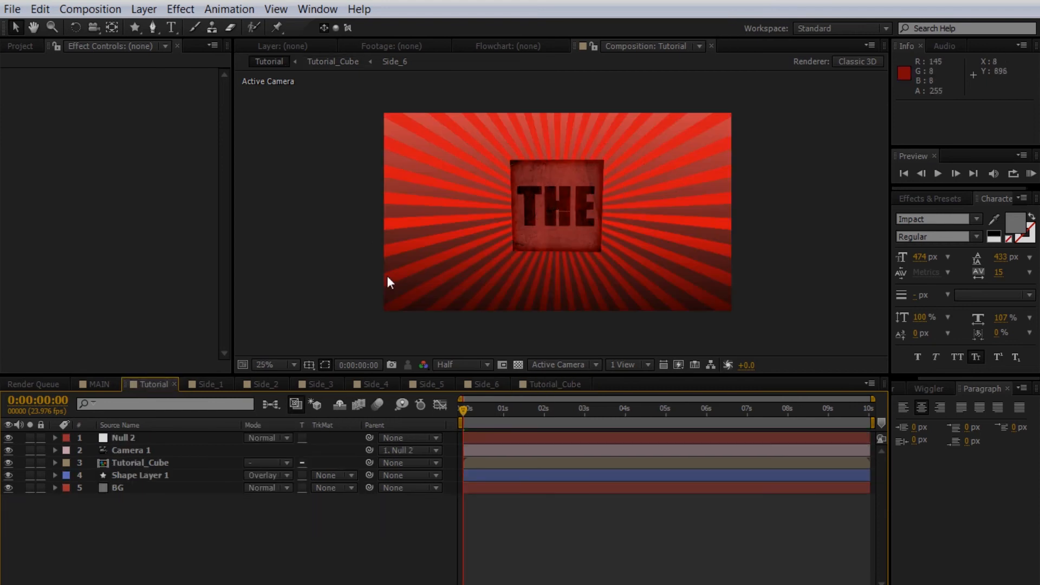
# - Set the number of points of Shape Layer 1's star to 22 for fewer, wider rays
pyautogui.click(123, 474)
pyautogui.keyDown('ctrl'); pyautogui.click(54, 475); pyautogui.keyUp('ctrl')
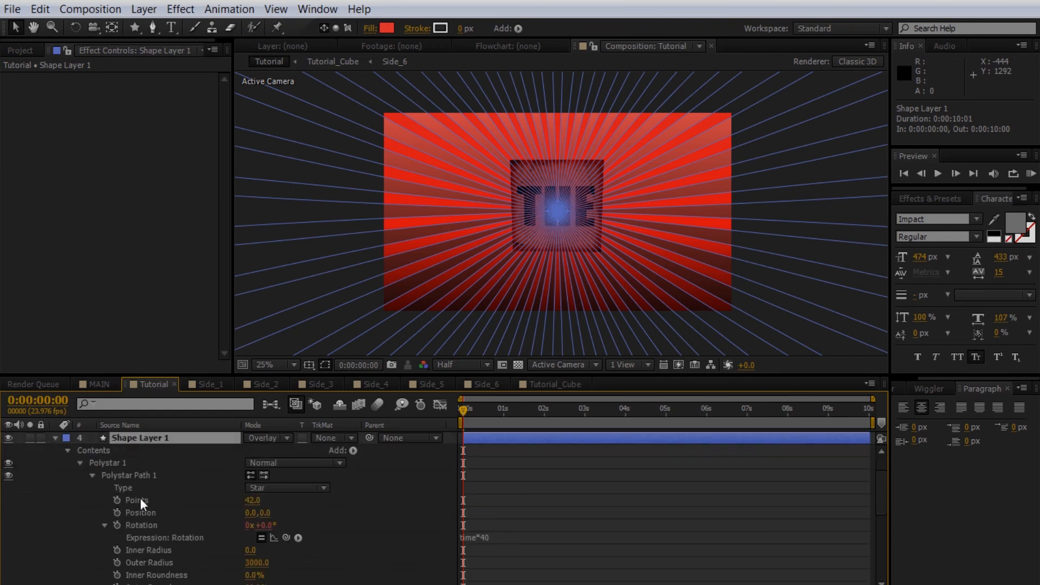
pyautogui.moveTo(249, 501); pyautogui.dragTo(239, 501)
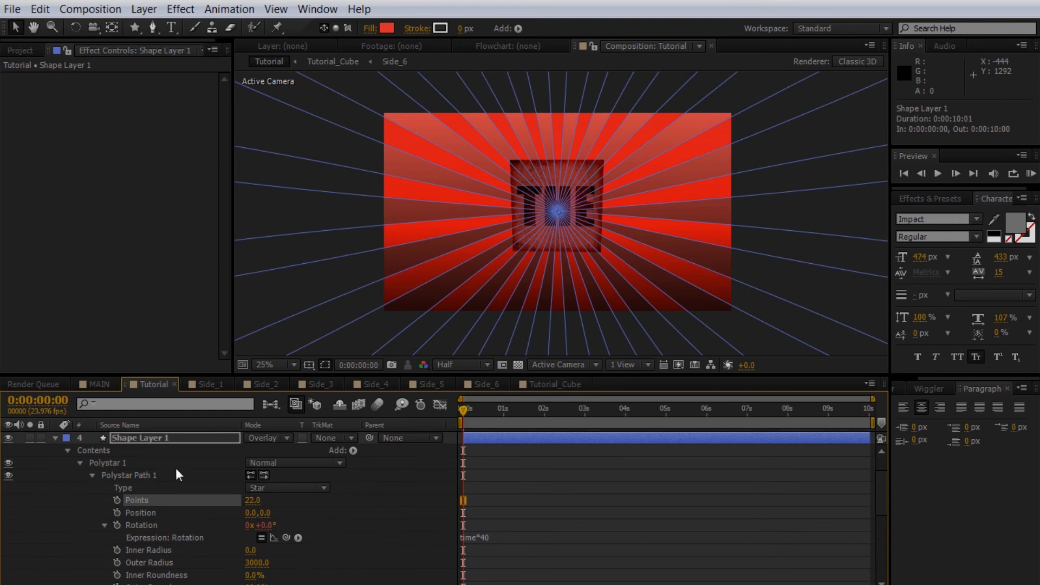
# - Change the star's fill color to a darker red and collapse Shape Layer 1's properties
pyautogui.scroll(-3, 223, 509)
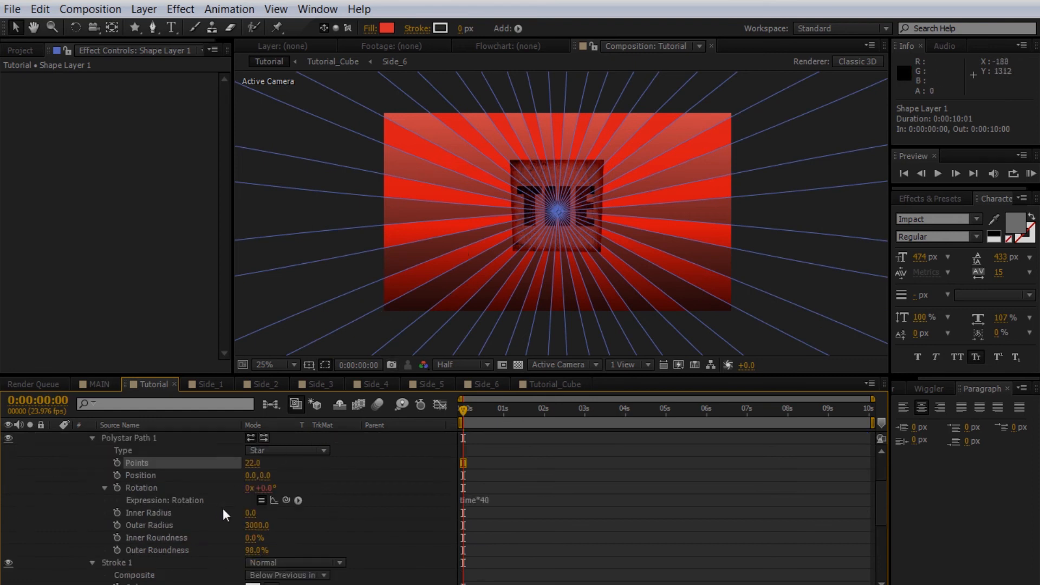
pyautogui.scroll(-5, 185, 526)
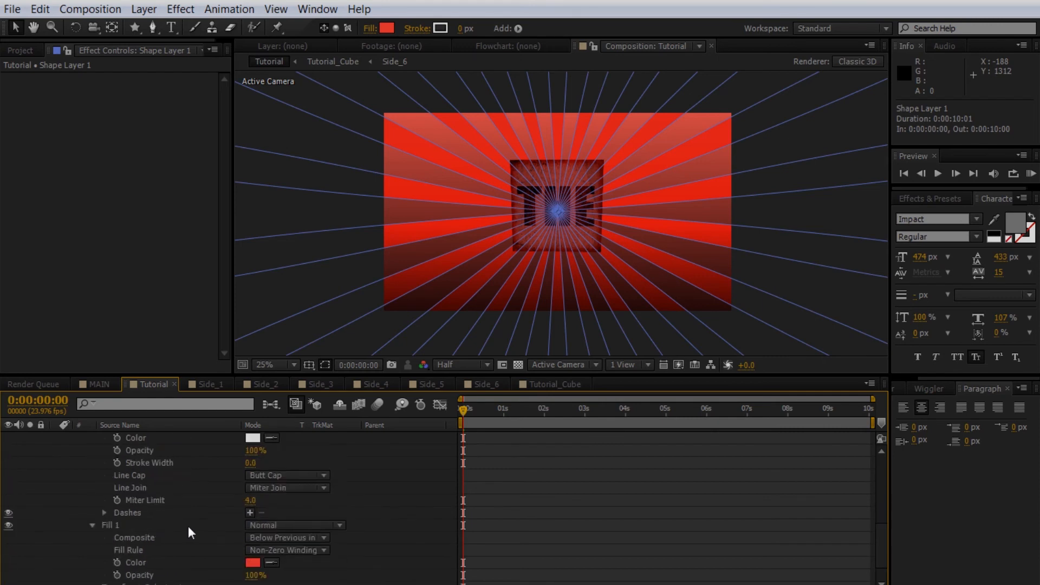
pyautogui.click(253, 536)
pyautogui.moveTo(301, 360); pyautogui.dragTo(291, 371)
pyautogui.click(445, 331)
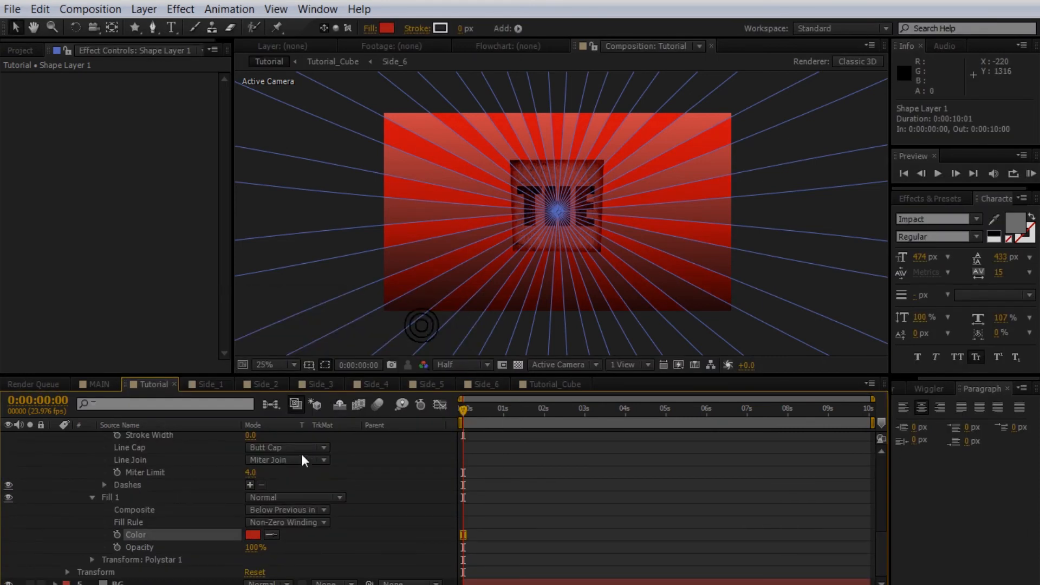
pyautogui.scroll(8, 129, 512)
pyautogui.scroll(2, 79, 462)
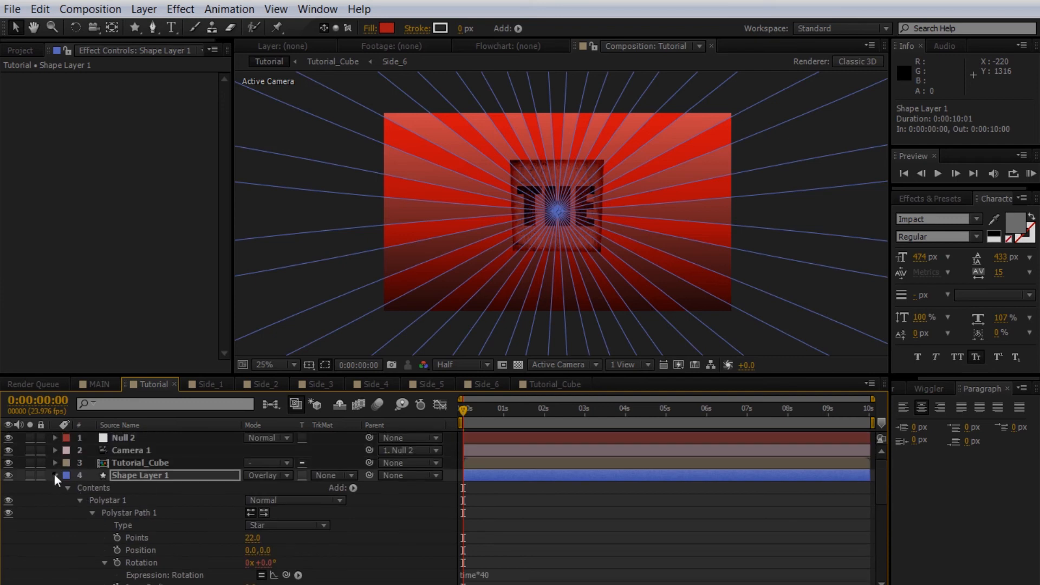
pyautogui.click(54, 474)
pyautogui.click(104, 516)
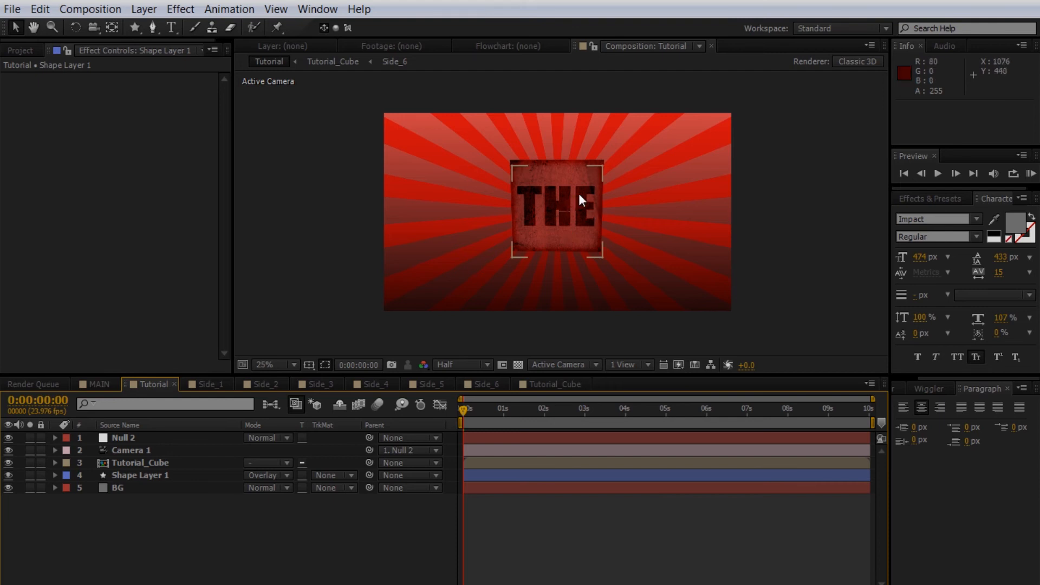
# - Examine the animated cube in the MAIN composition at about 2 seconds and return to Tutorial
pyautogui.click(99, 383)
pyautogui.moveTo(505, 408); pyautogui.dragTo(528, 409)
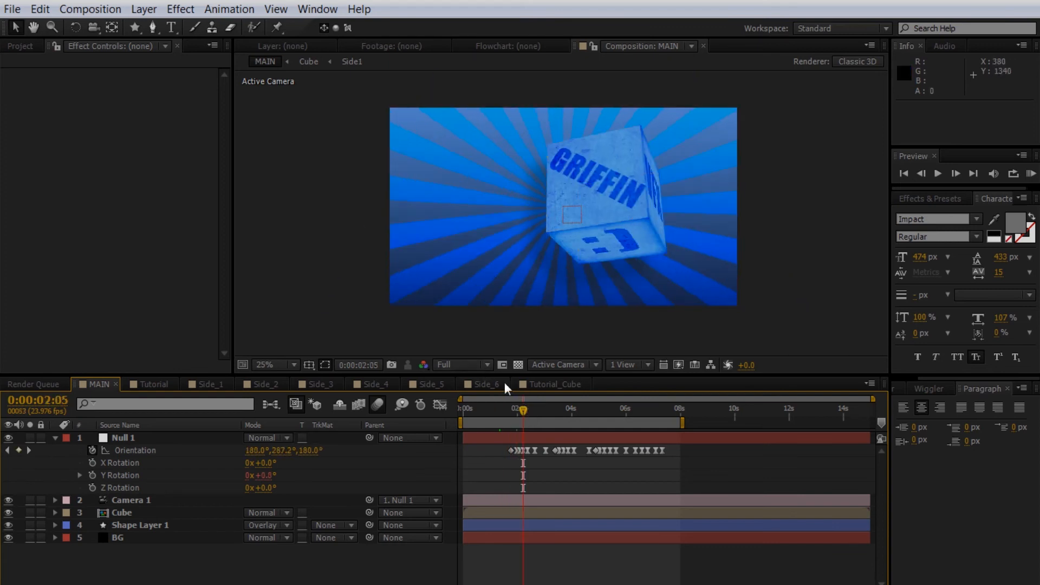
pyautogui.click(157, 385)
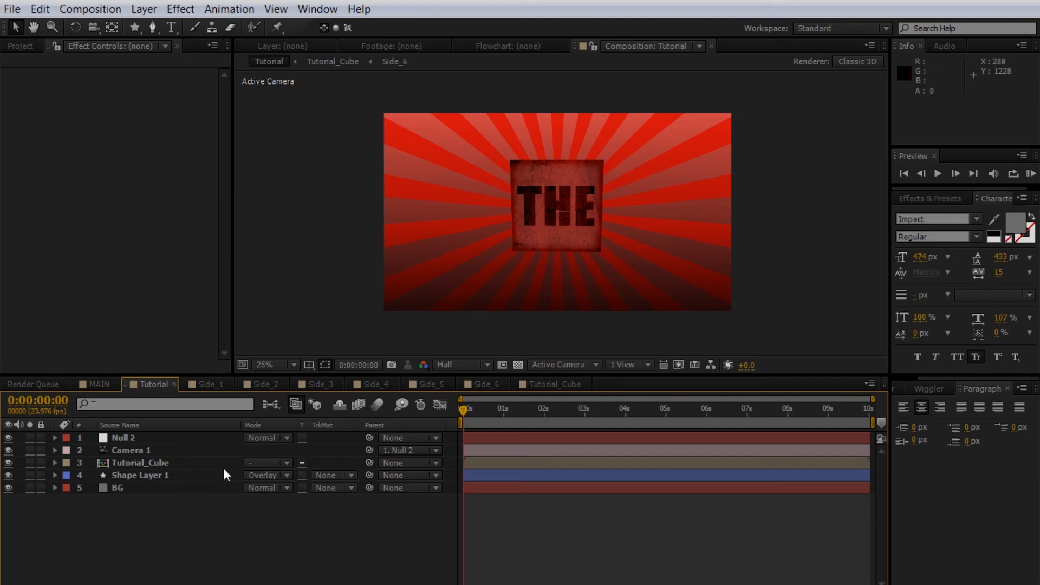
# - Reveal the Position, Rotation and Scale properties of the Tutorial_Cube layer
pyautogui.click(136, 437)
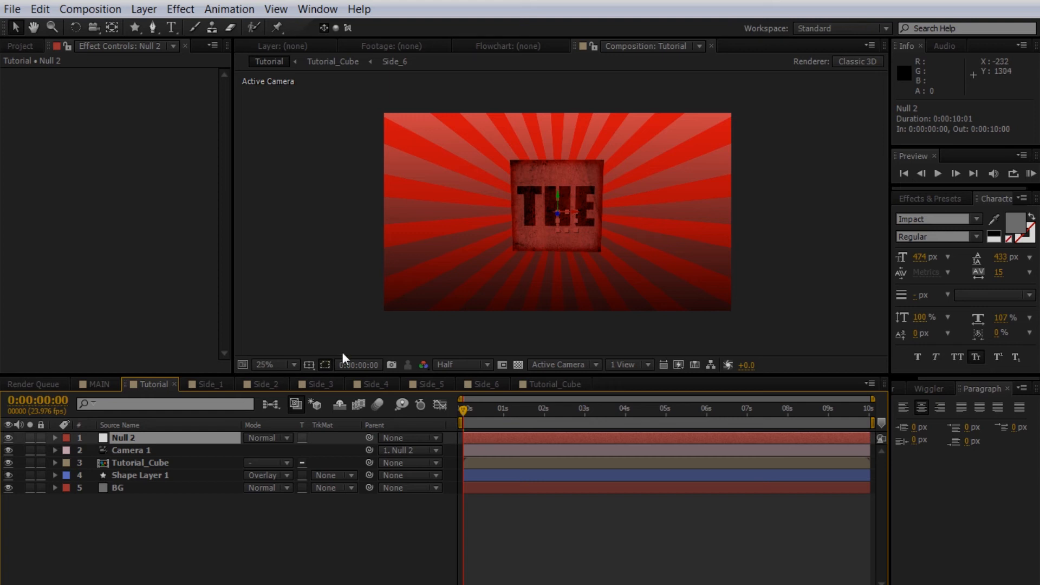
pyautogui.click(136, 507)
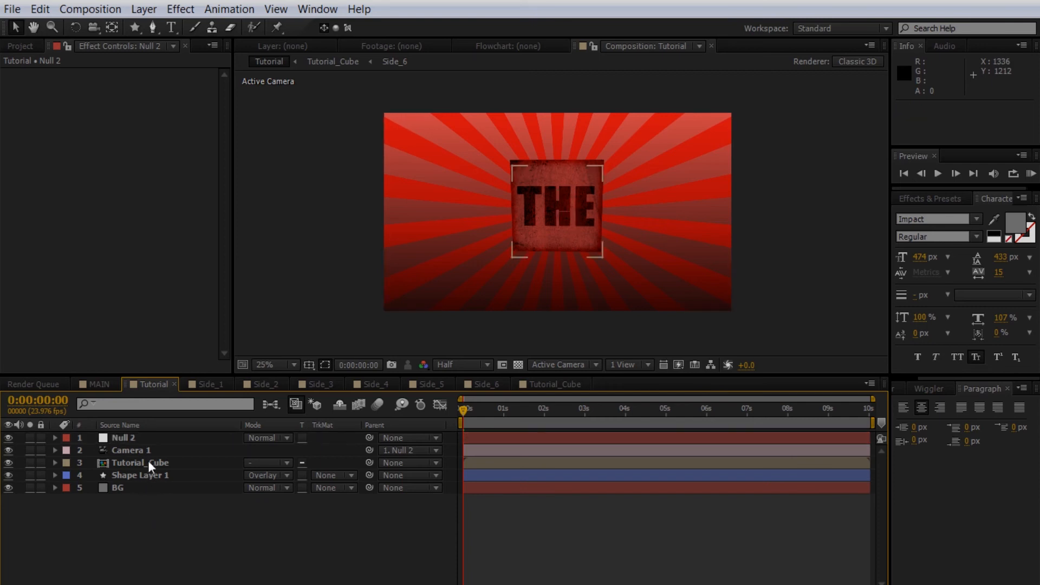
pyautogui.click(150, 465)
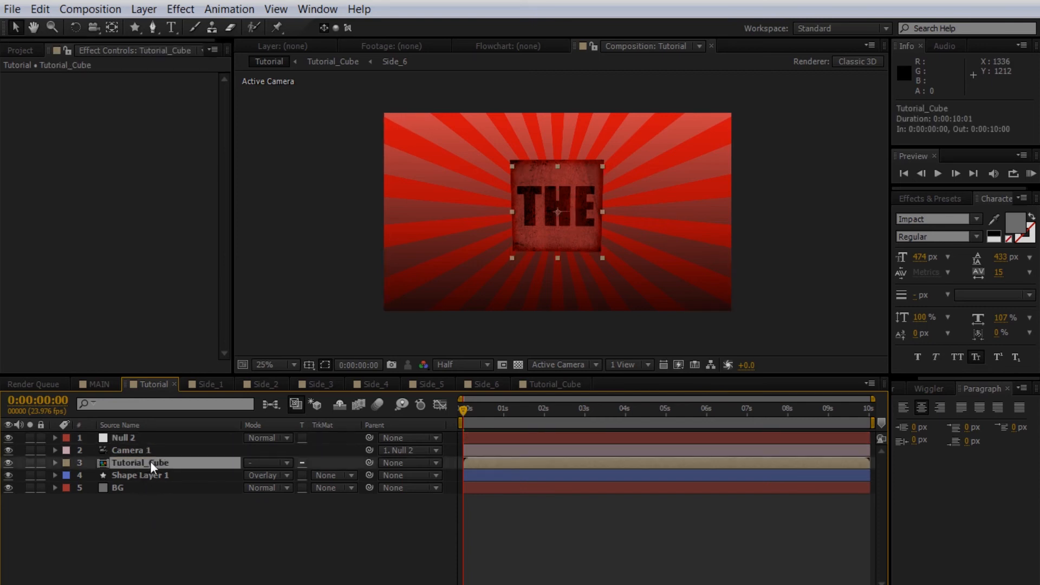
pyautogui.press('p')
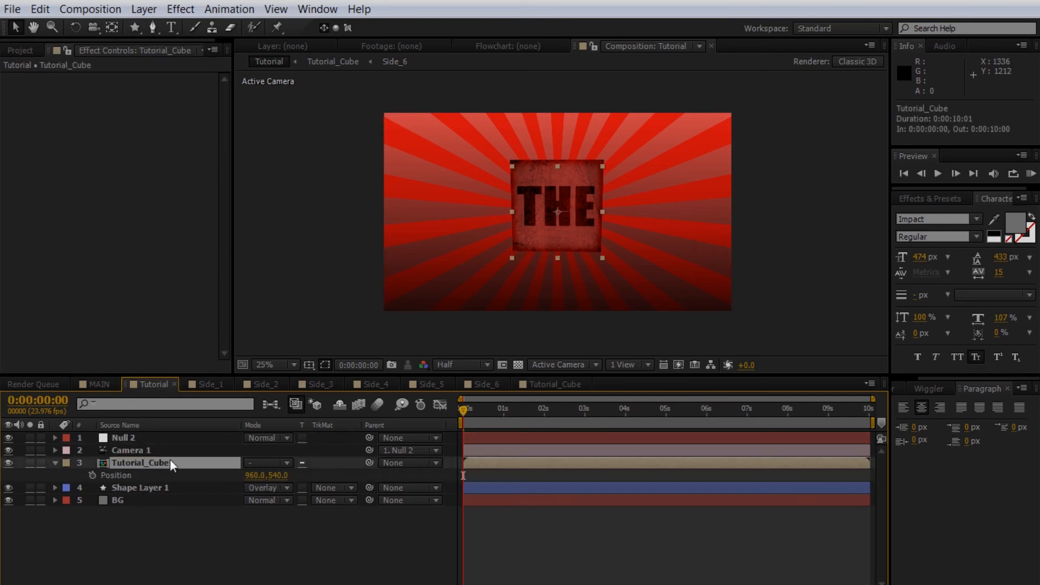
pyautogui.hotkey('shift', 'r')
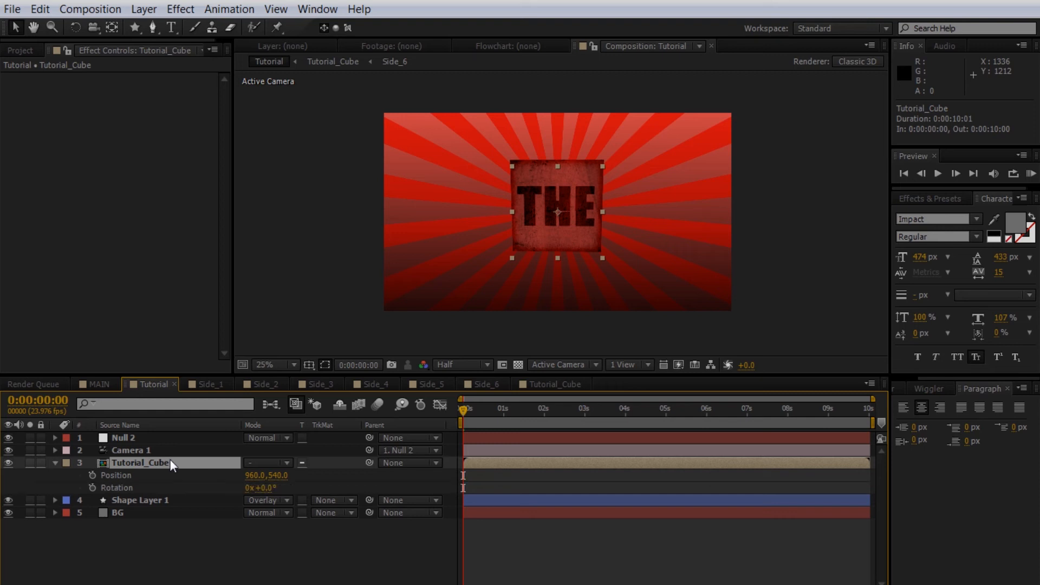
pyautogui.hotkey('shift', 's')
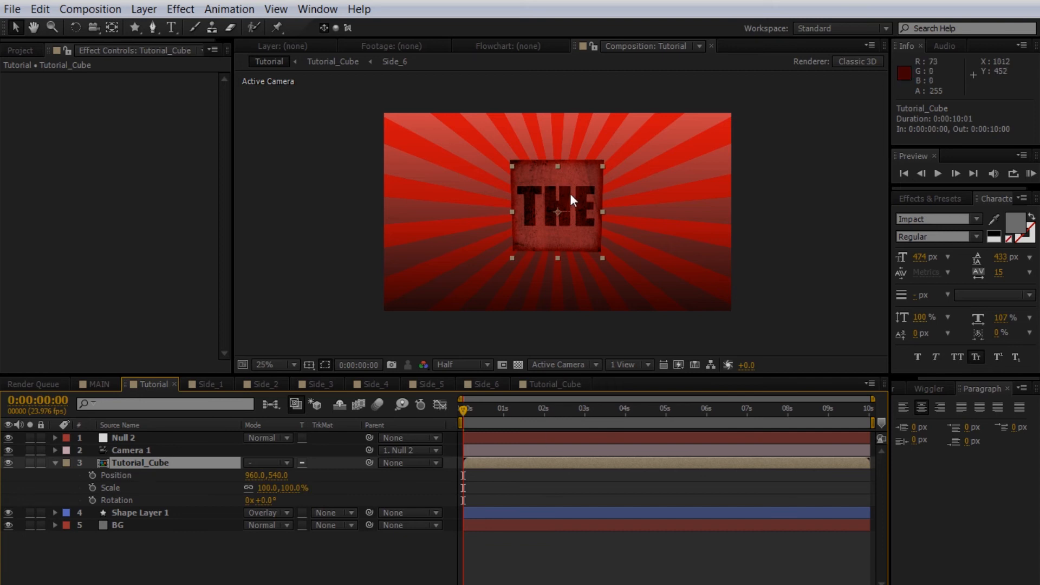
# - Start keyframing Tutorial_Cube's Scale at the first frame with a value of 0%
pyautogui.click(93, 486)
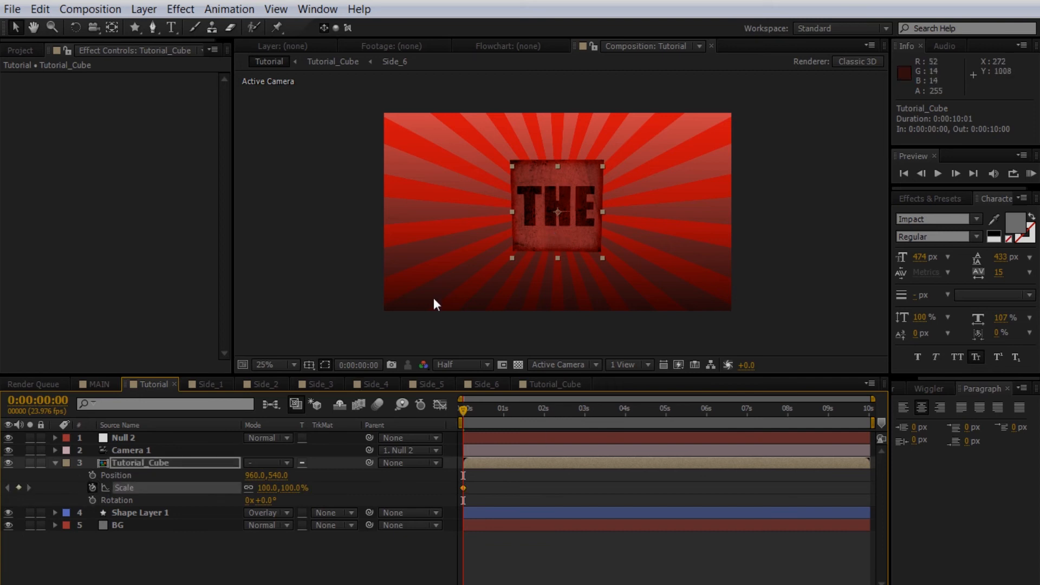
pyautogui.click(266, 488)
pyautogui.click(224, 543)
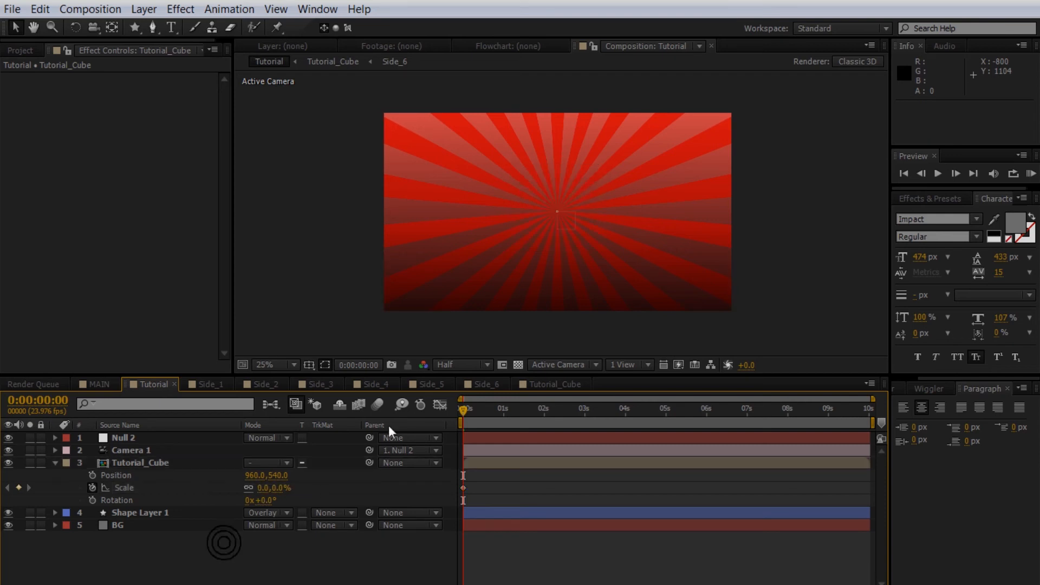
# - Add a Scale keyframe of 100% for Tutorial_Cube at 0:00:00:09
pyautogui.moveTo(479, 407)
pyautogui.mouseDown()
pyautogui.moveTo(488, 405)
pyautogui.moveTo(479, 408)
pyautogui.mouseUp()
pyautogui.click(275, 488)
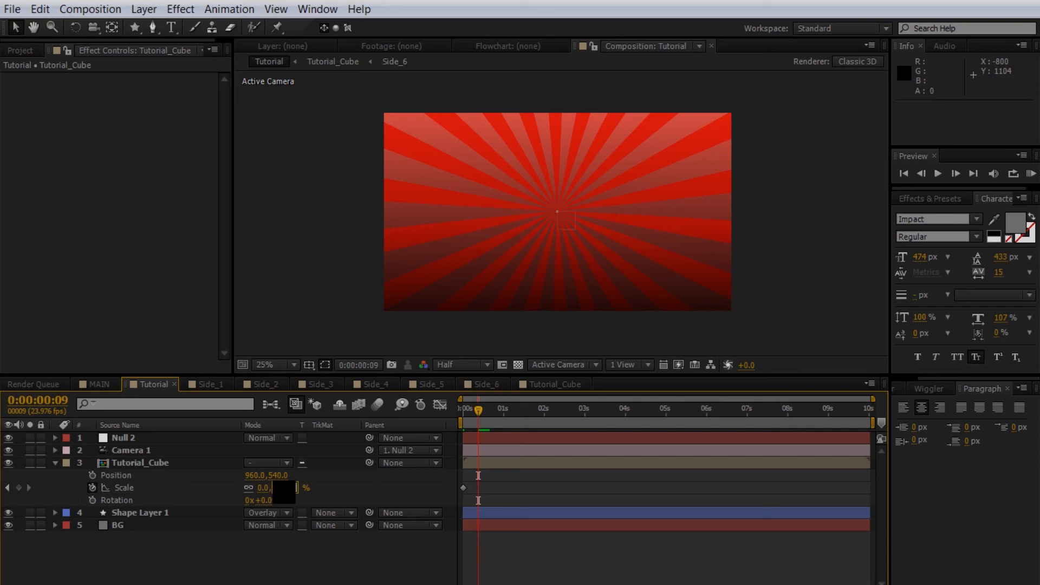
pyautogui.click(298, 551)
# - Solo the Tutorial_Cube layer and preview its scale-up animation from the first frame
pyautogui.click(29, 464)
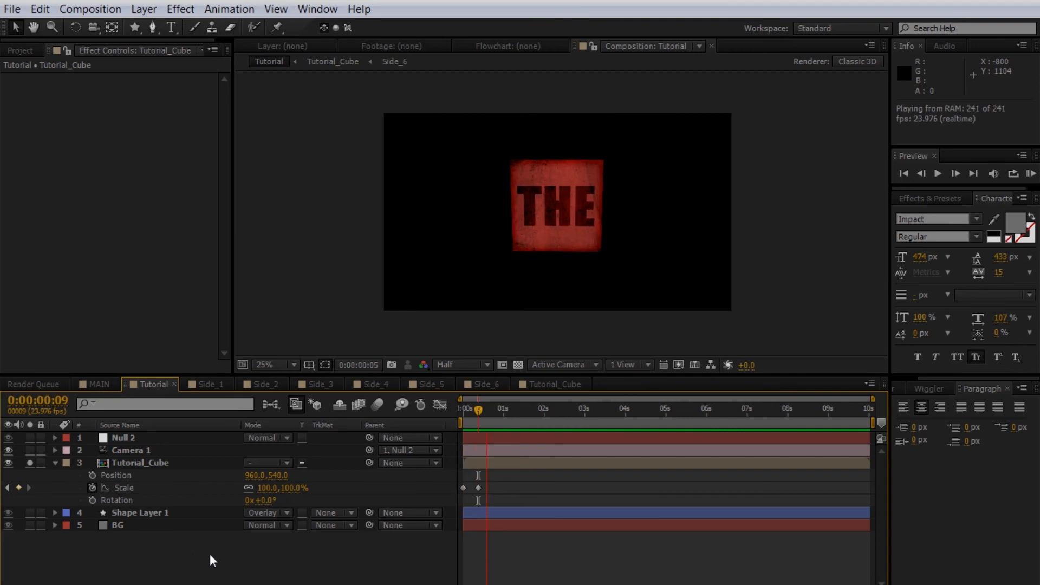
pyautogui.moveTo(466, 408); pyautogui.dragTo(457, 411)
pyautogui.press('KP_0')
pyautogui.click(356, 558)
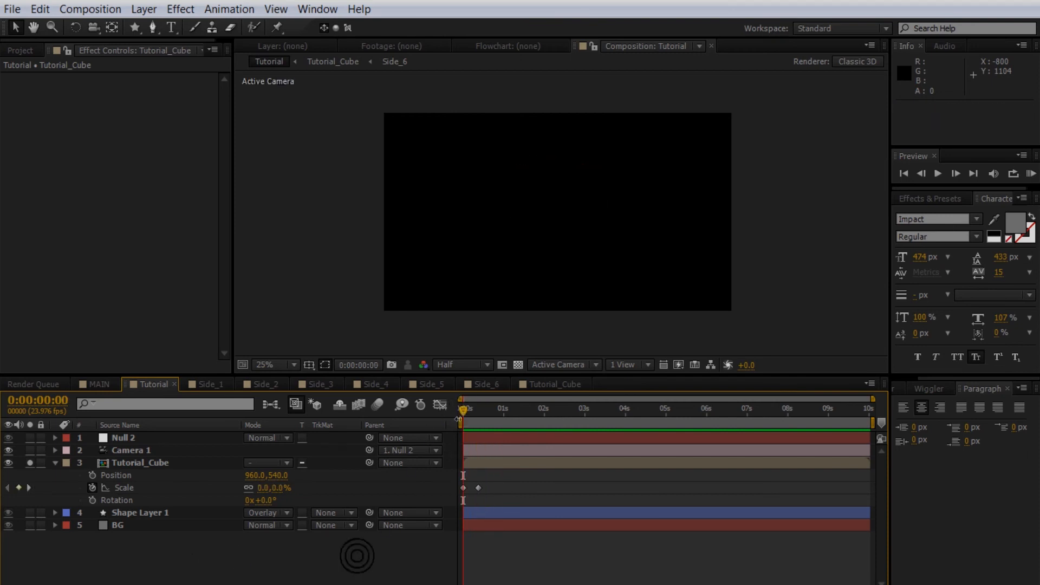
# - Try Easy Ease on Tutorial_Cube's 100% Scale keyframe at 0:00:00:09 and undo it
pyautogui.moveTo(464, 407); pyautogui.dragTo(481, 427)
pyautogui.click(479, 487)
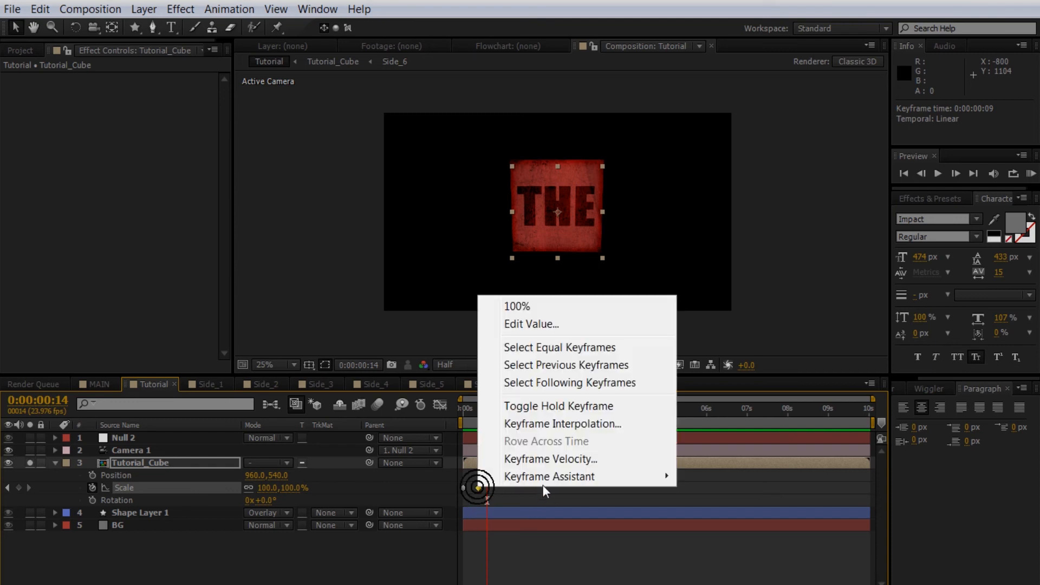
pyautogui.moveTo(548, 477)
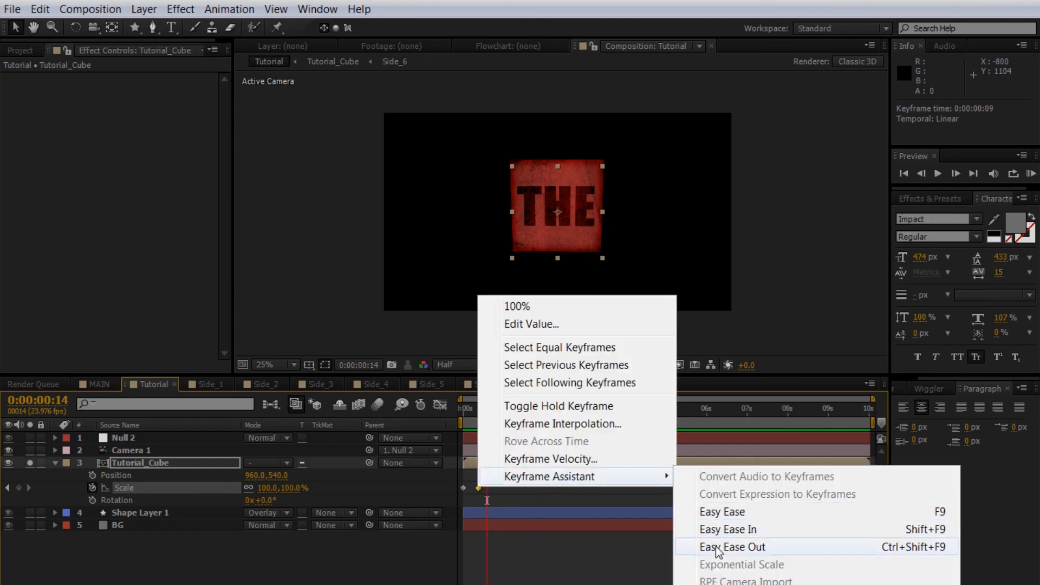
pyautogui.click(720, 512)
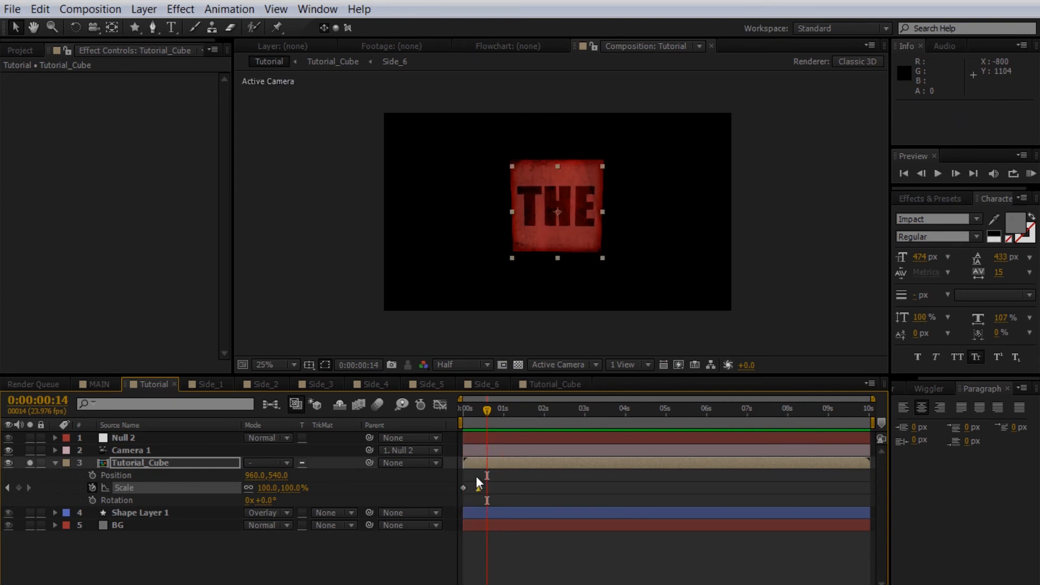
pyautogui.hotkey('ctrl', 'z')
# - Add Scale keyframes for Tutorial_Cube of 79% at 0:00:00:13 and 95% at 0:00:00:17
pyautogui.moveTo(487, 410)
pyautogui.mouseDown()
pyautogui.moveTo(476, 411)
pyautogui.moveTo(484, 415)
pyautogui.mouseUp()
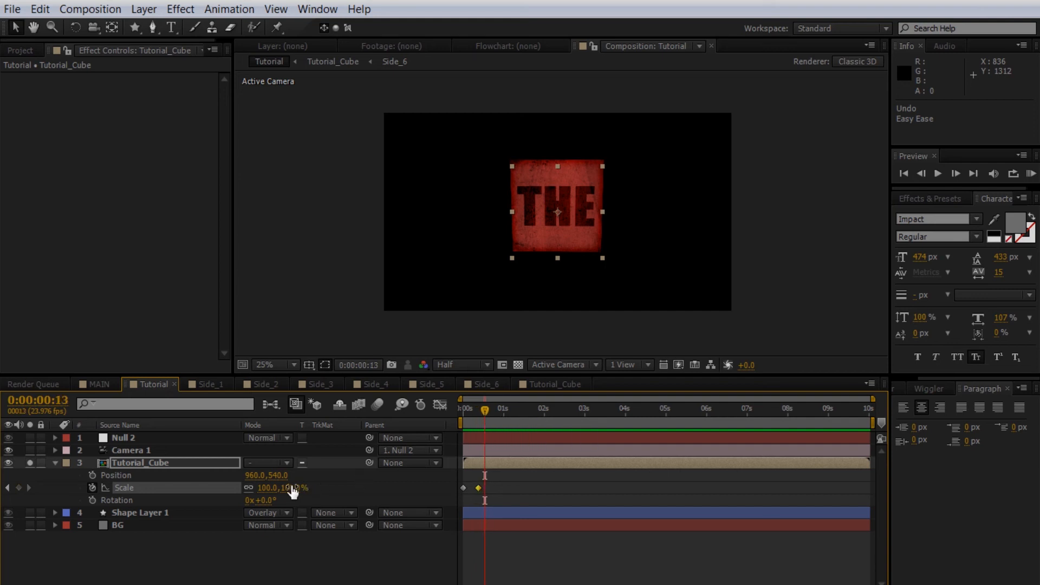
pyautogui.moveTo(293, 492); pyautogui.dragTo(279, 491)
pyautogui.press('pagedown')
pyautogui.press('pagedown')
pyautogui.press('pagedown')
pyautogui.press('pagedown')
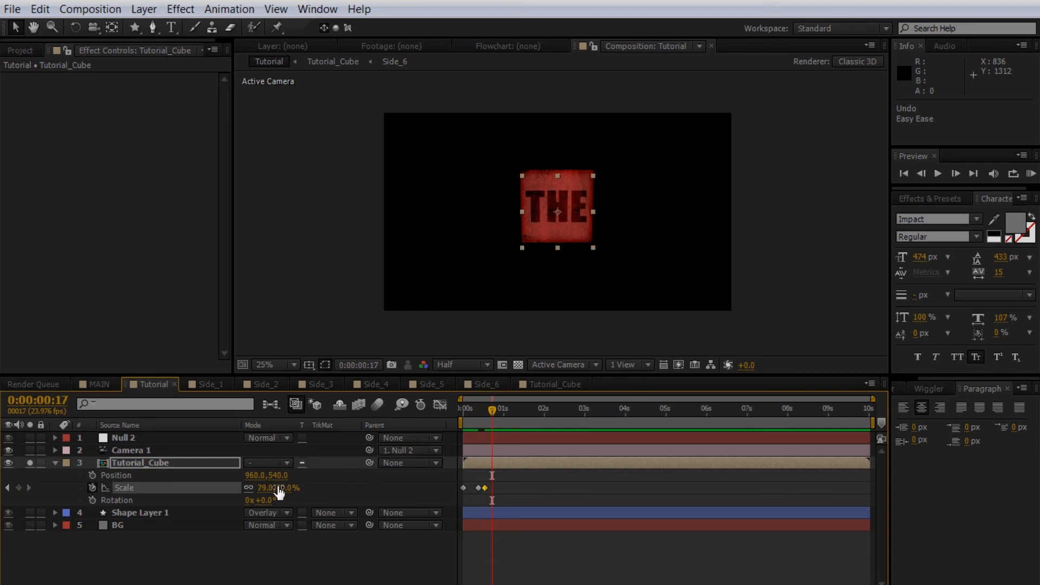
pyautogui.moveTo(287, 489); pyautogui.dragTo(297, 486)
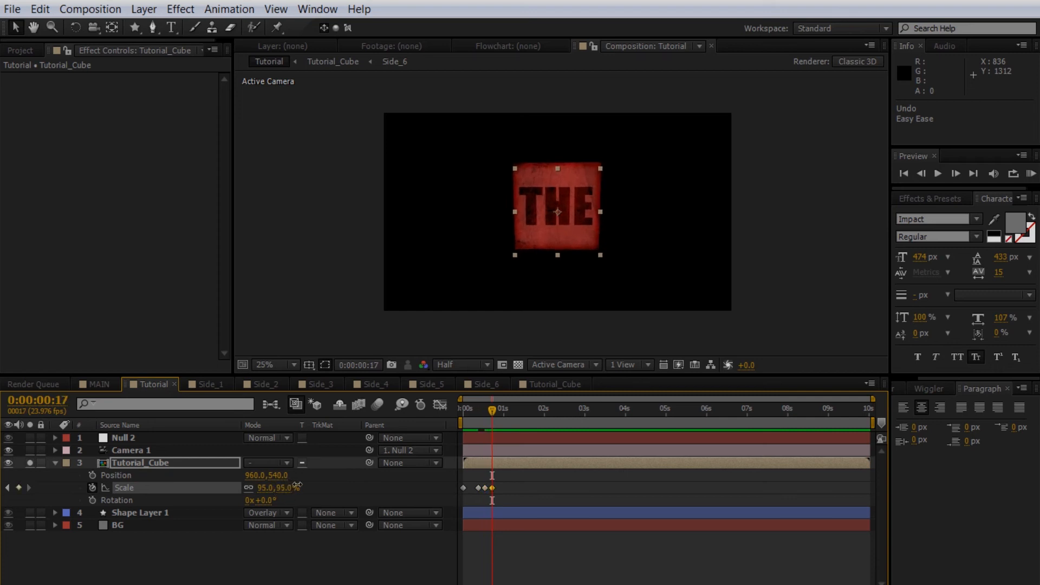
# - Add a Scale keyframe of 81% for Tutorial_Cube at 0:00:00:22
pyautogui.press('pagedown')
pyautogui.press('pagedown')
pyautogui.press('pagedown')
pyautogui.press('pagedown')
pyautogui.press('pagedown')
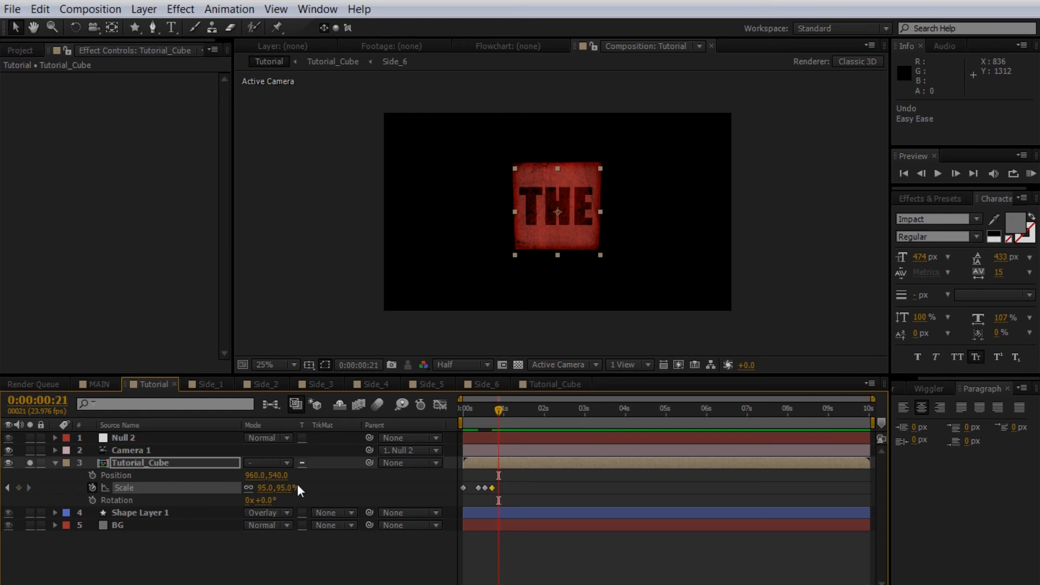
pyautogui.moveTo(287, 490); pyautogui.dragTo(279, 490)
# - Add a Scale keyframe of 100% for Tutorial_Cube at 0:00:01:03
pyautogui.press('pagedown')
pyautogui.press('pagedown')
pyautogui.press('pagedown')
pyautogui.press('pagedown')
pyautogui.press('pagedown')
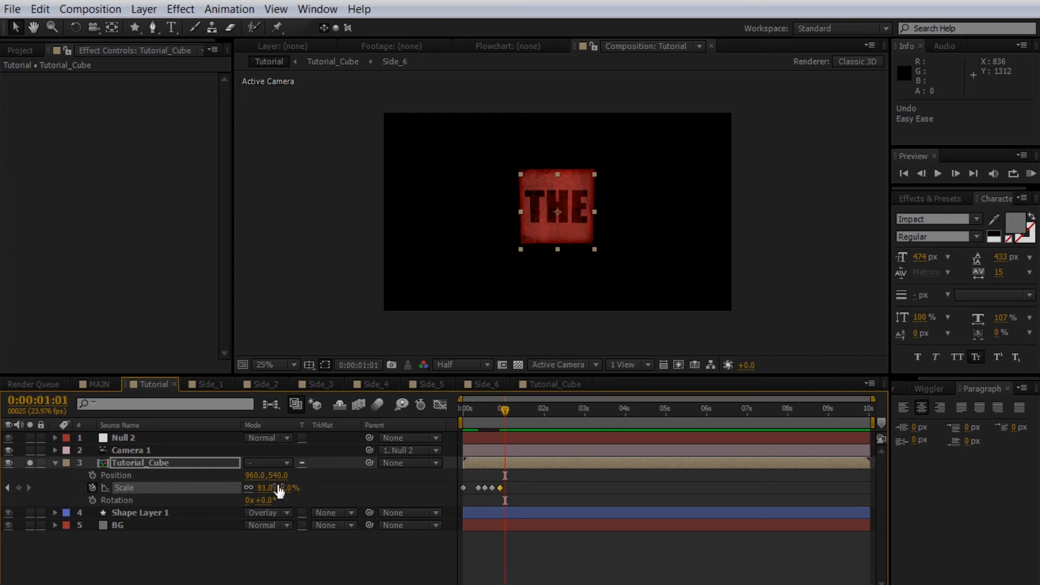
pyautogui.click(280, 489)
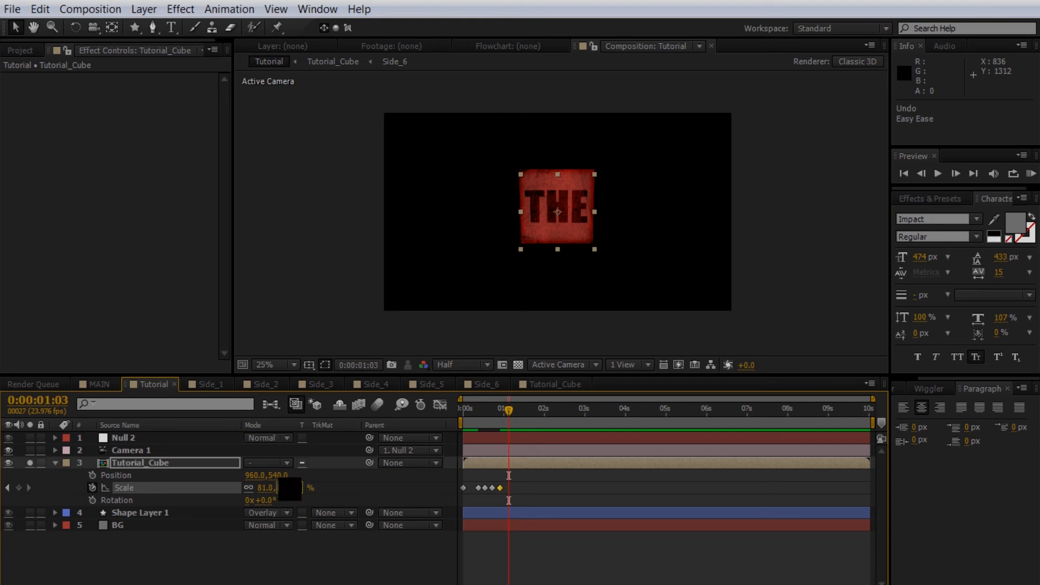
pyautogui.write('100')
pyautogui.click(269, 538)
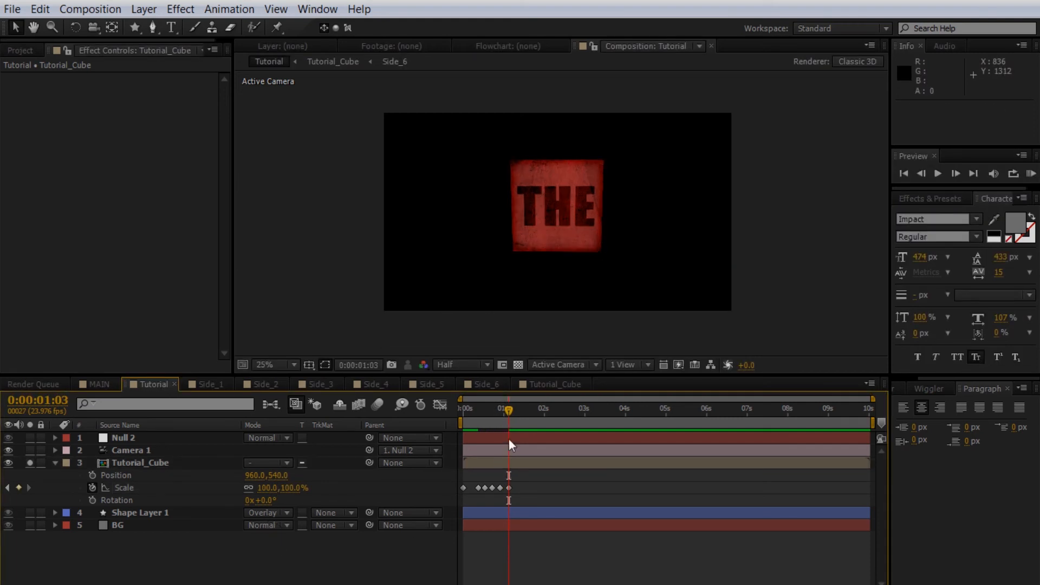
# - Preview the cube's bouncing scale animation twice
pyautogui.press('KP_0')
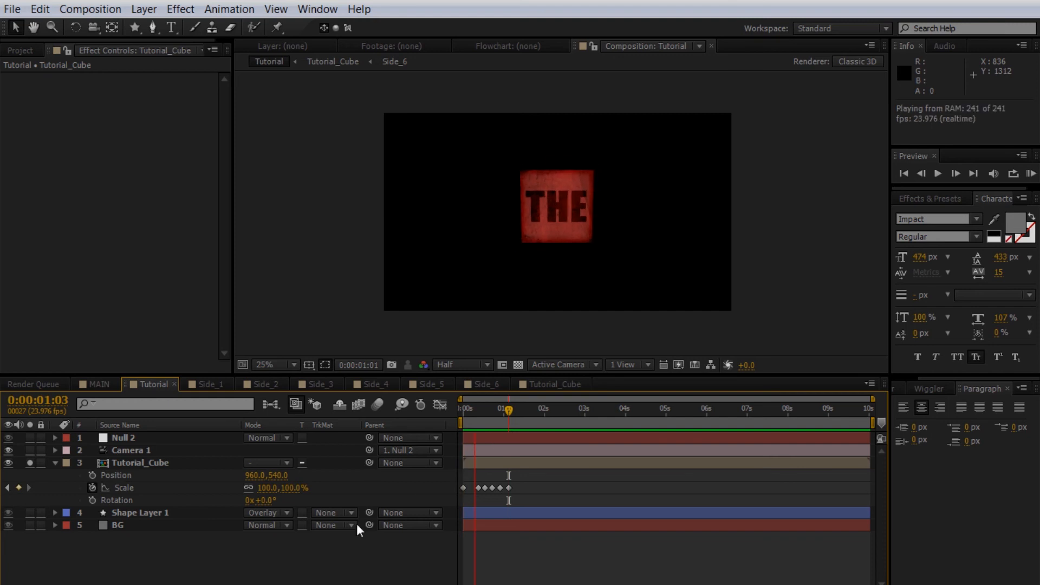
pyautogui.press('space')
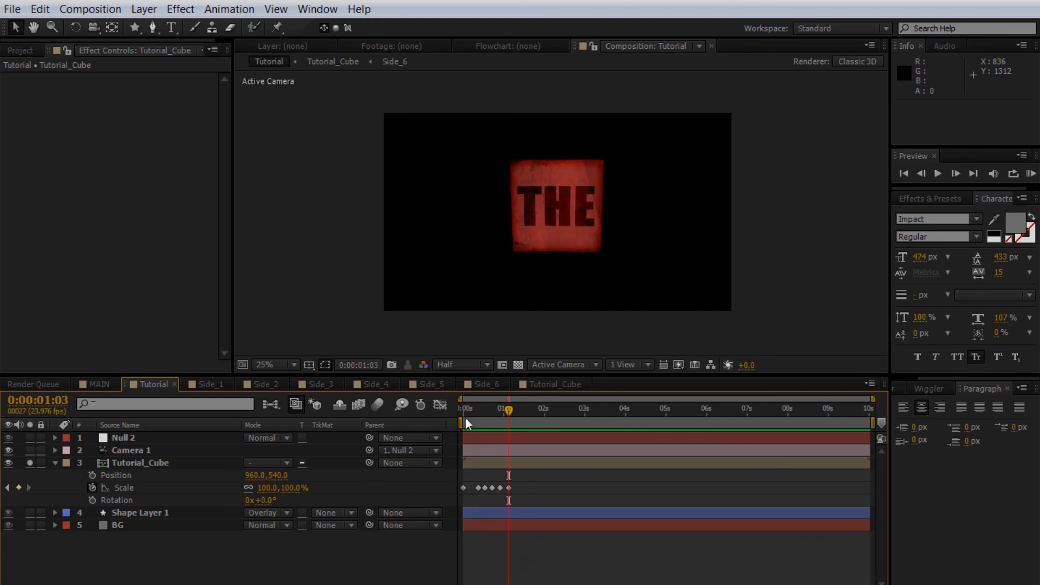
pyautogui.press('KP_0')
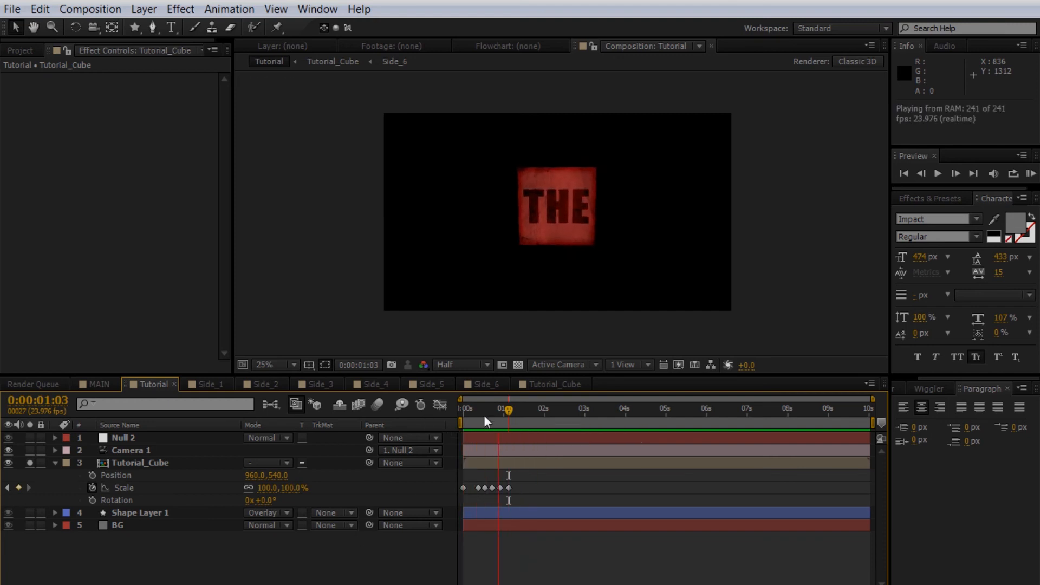
pyautogui.press('space')
# - Set Tutorial_Cube's Scale keyframe at 0:00:01:03 to 87% and preview the animation
pyautogui.moveTo(298, 488); pyautogui.dragTo(289, 493)
pyautogui.press('KP_0')
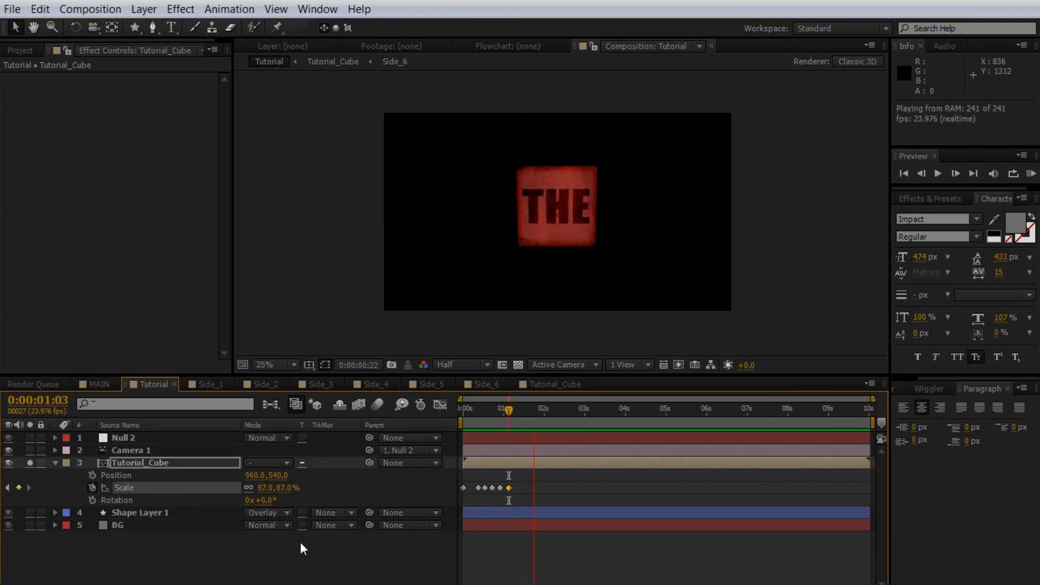
pyautogui.press('space')
# - Apply Easy Ease to Tutorial_Cube's last four Scale keyframes, from 0:00:00:13 to 0:00:01:03, and preview the animation
pyautogui.moveTo(519, 476); pyautogui.dragTo(482, 495)
pyautogui.moveTo(478, 490)
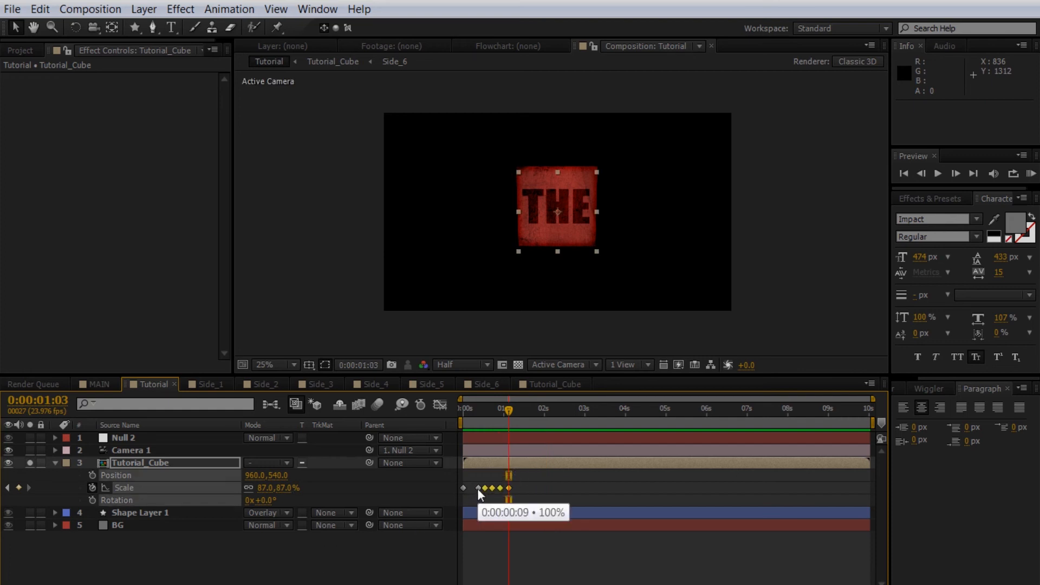
pyautogui.rightClick(507, 487)
pyautogui.moveTo(535, 475)
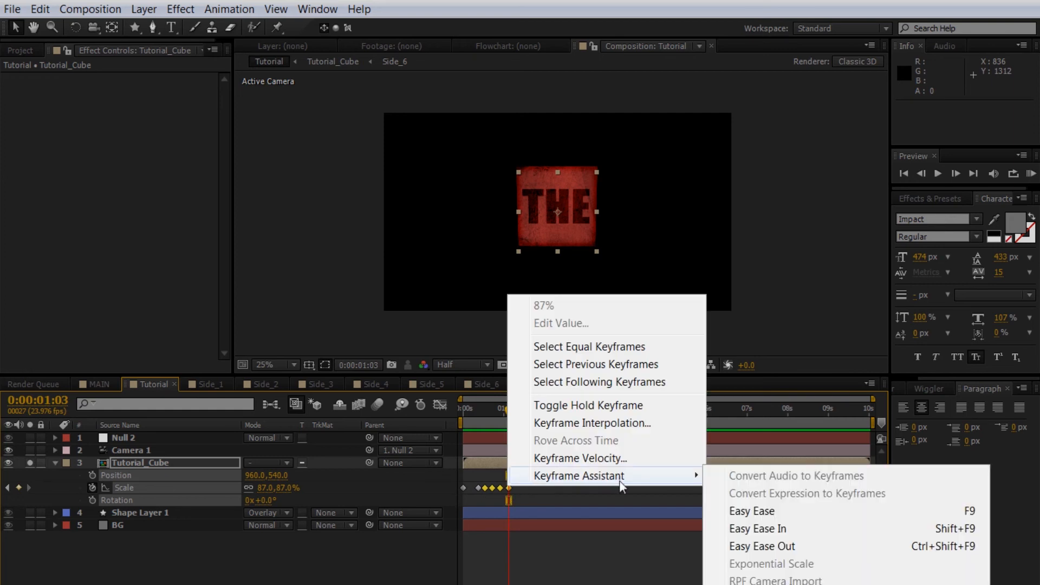
pyautogui.click(729, 513)
pyautogui.click(346, 556)
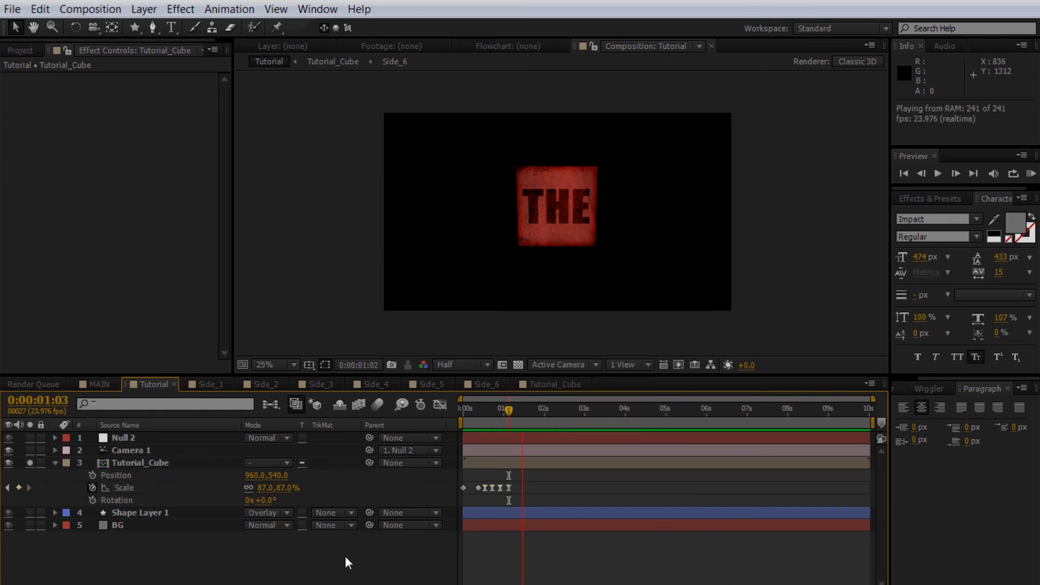
# - Undo the last stopwatch activation and reveal the rotation properties of the Null 2 layer
pyautogui.moveTo(493, 408)
pyautogui.mouseDown()
pyautogui.moveTo(436, 404)
pyautogui.moveTo(494, 416)
pyautogui.mouseUp()
pyautogui.hotkey('ctrl', 'z')
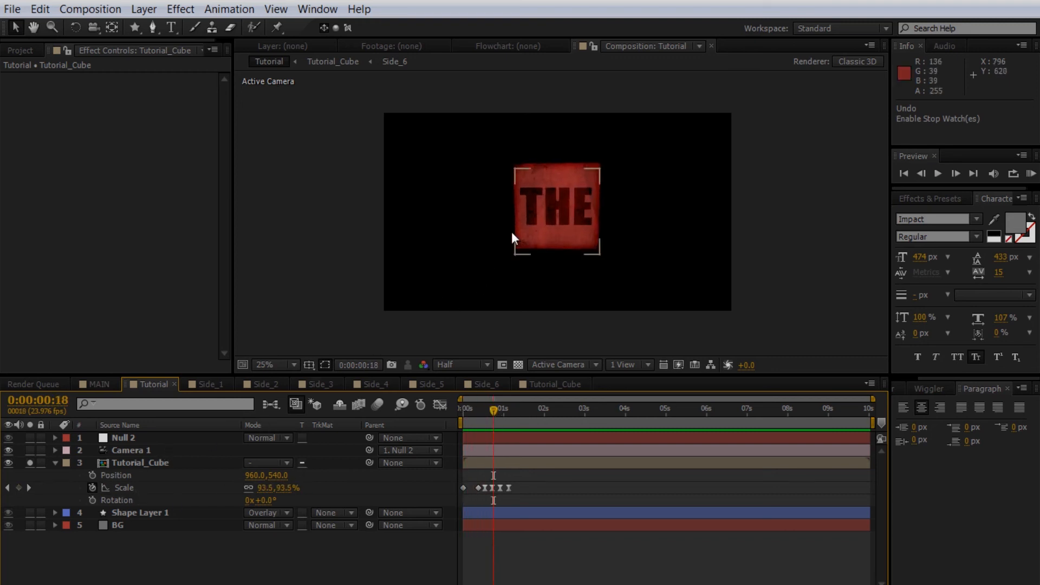
pyautogui.click(143, 438)
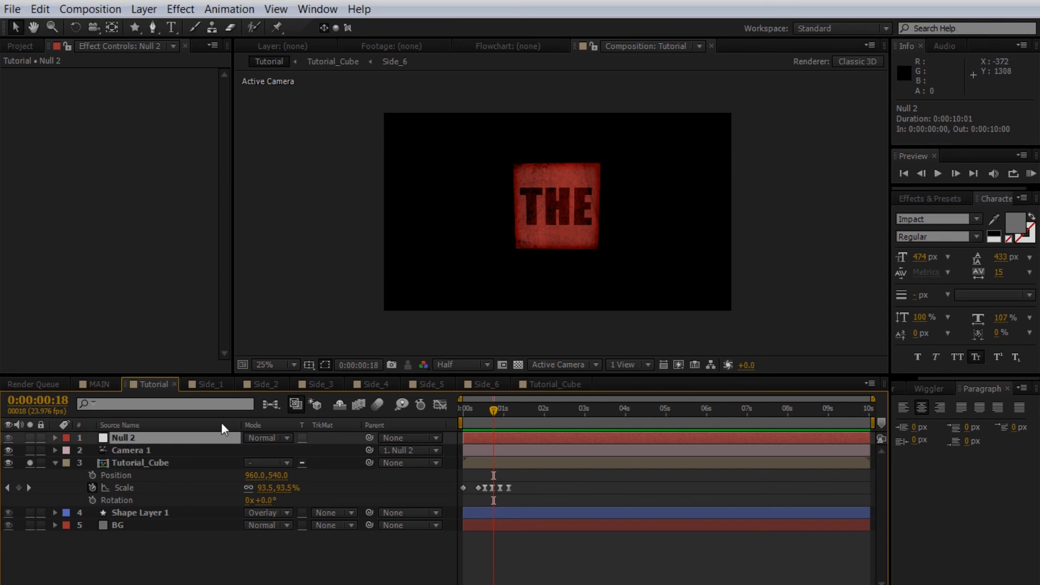
pyautogui.press('r')
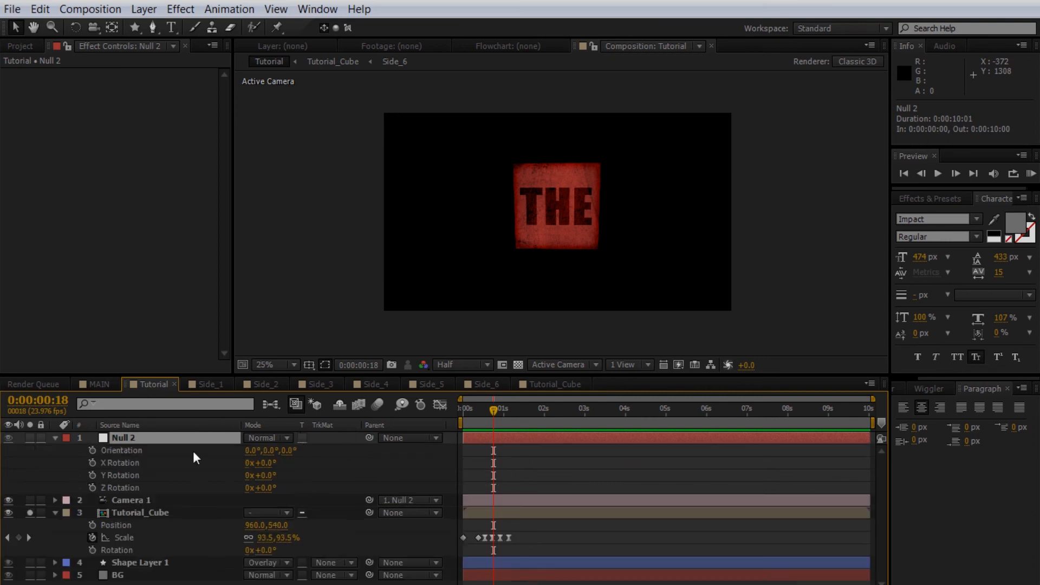
# - Start keyframing Null 2's Orientation with 44°, 6°, 0° and move that keyframe to 0:00:00:01
pyautogui.click(479, 410)
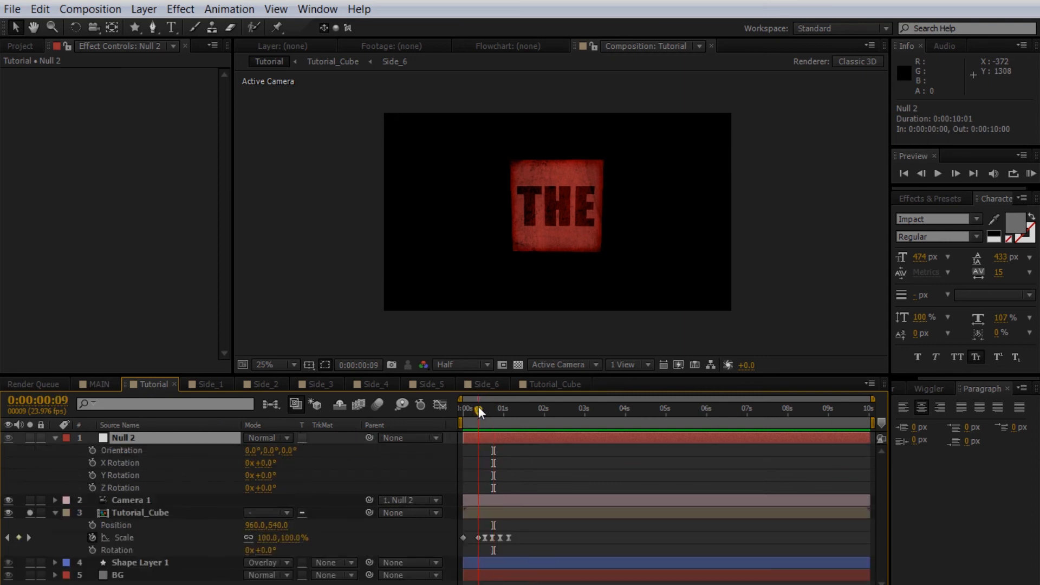
pyautogui.click(92, 450)
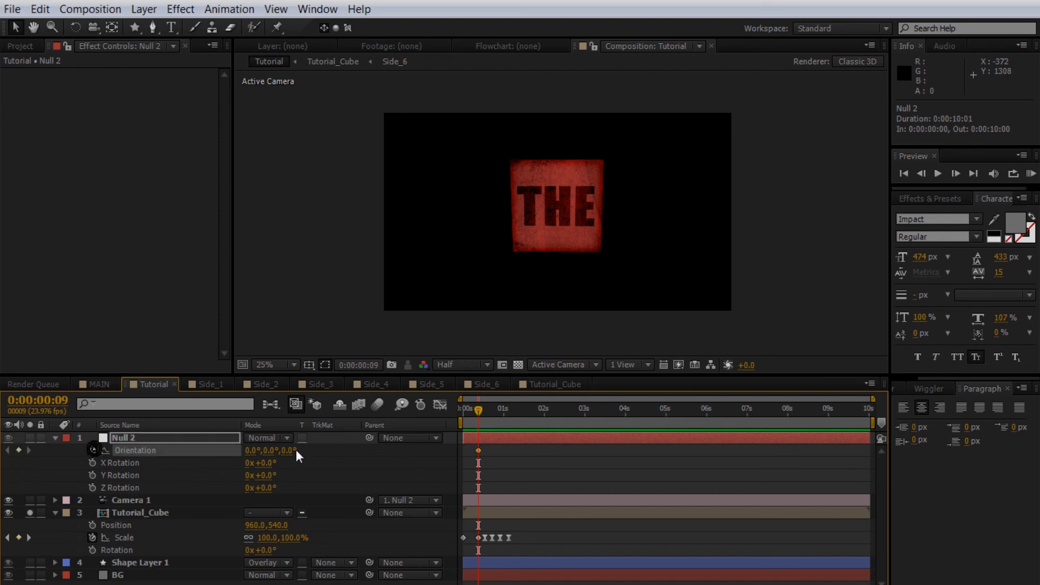
pyautogui.moveTo(269, 450)
pyautogui.mouseDown()
pyautogui.moveTo(283, 457)
pyautogui.moveTo(261, 460)
pyautogui.mouseUp()
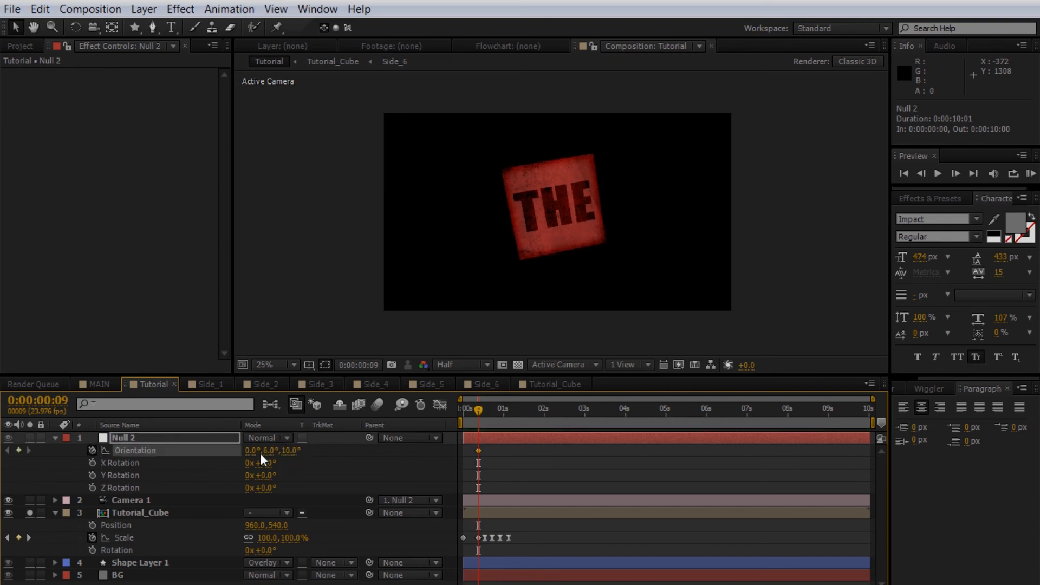
pyautogui.hotkey('ctrl', 'z')
pyautogui.moveTo(255, 450); pyautogui.dragTo(271, 448)
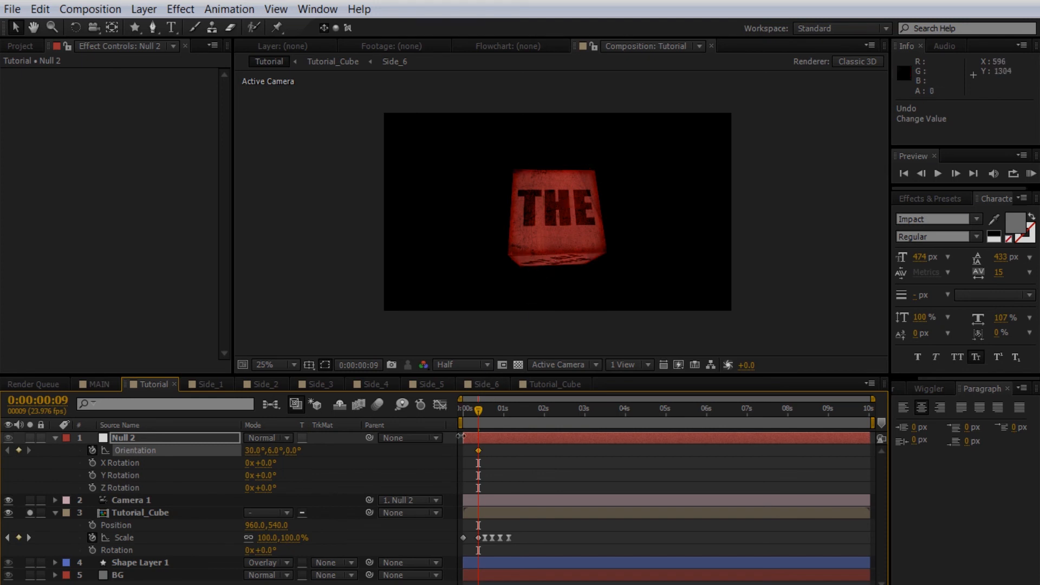
pyautogui.moveTo(253, 450); pyautogui.dragTo(264, 448)
pyautogui.moveTo(480, 452); pyautogui.dragTo(475, 449)
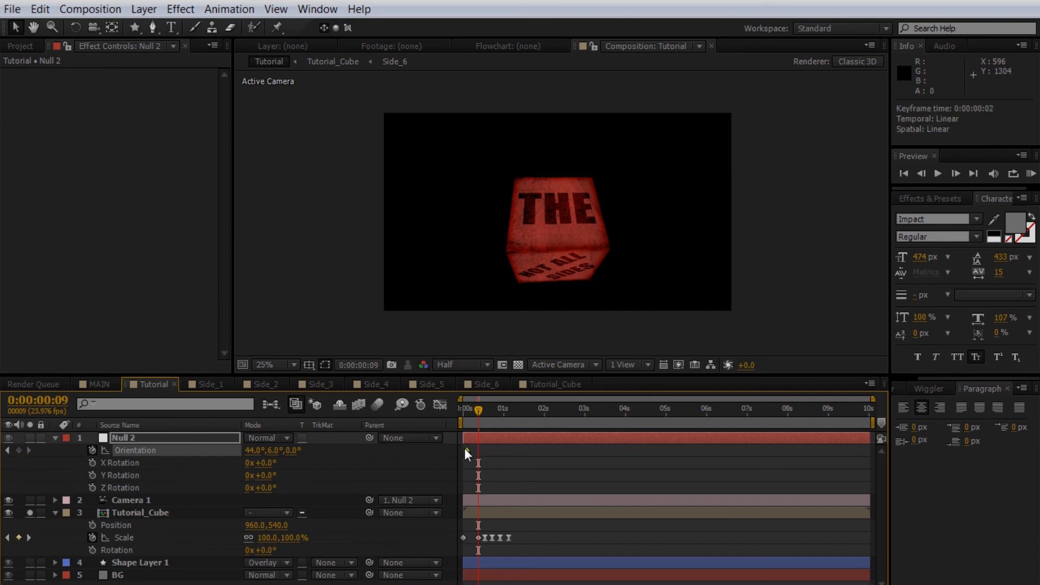
# - Add Null 2 Orientation keyframes with an X value of 342° at 0:00:00:09 and 27° at 0:00:00:13
pyautogui.moveTo(252, 450); pyautogui.dragTo(207, 450)
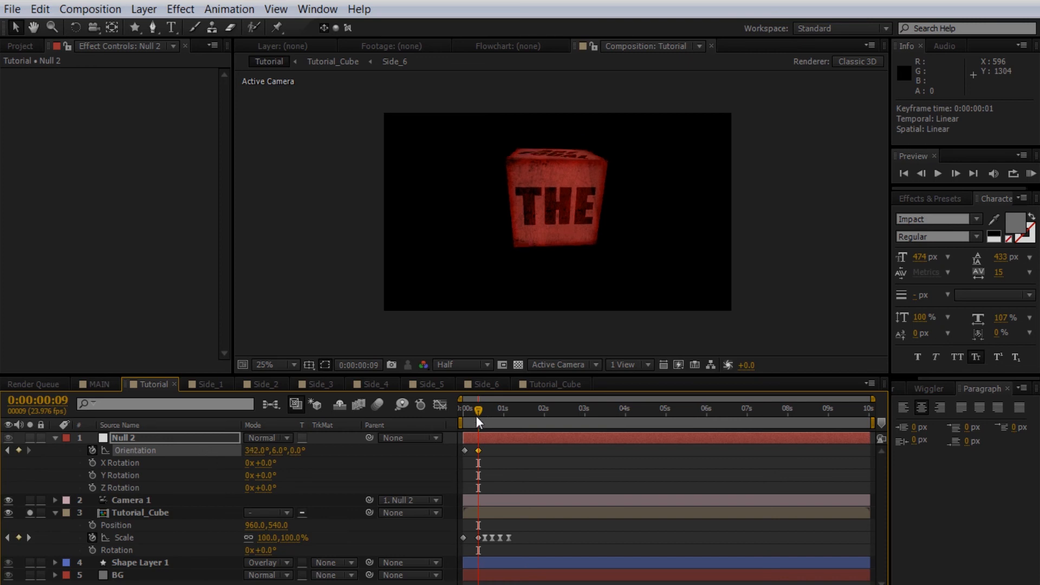
pyautogui.click(29, 535)
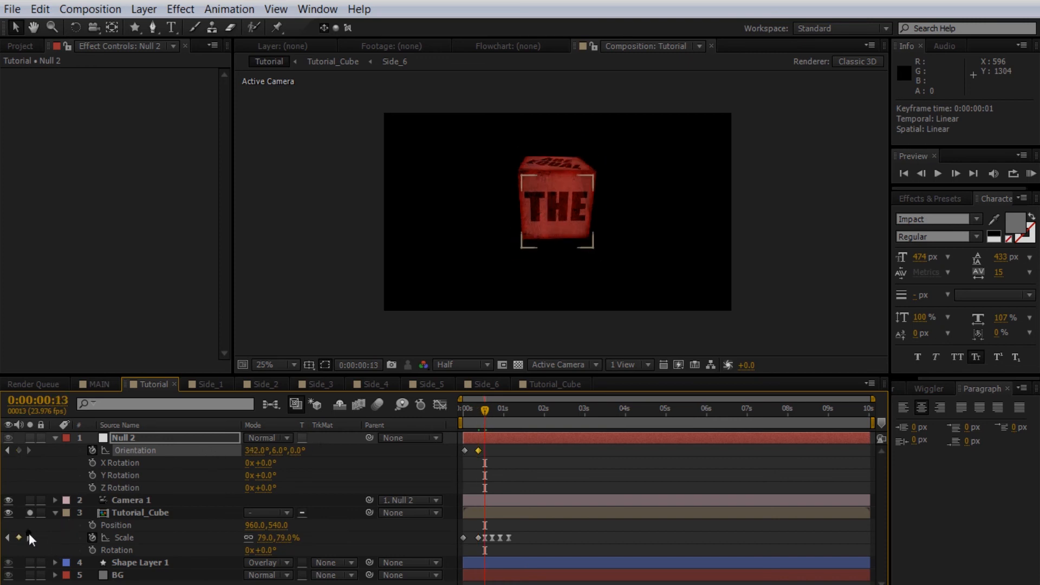
pyautogui.moveTo(254, 450); pyautogui.dragTo(285, 452)
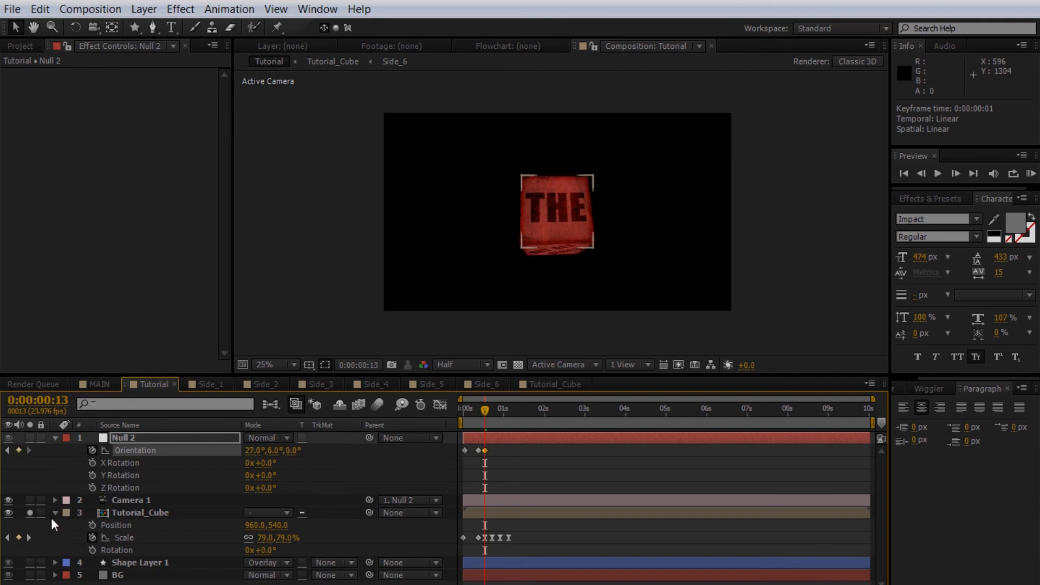
# - Add Null 2 Orientation keyframes with X values of 350° at 0:00:00:17, 24° at 0:00:00:22 and 6° at 0:00:01:03
pyautogui.click(29, 537)
pyautogui.moveTo(251, 452); pyautogui.dragTo(229, 454)
pyautogui.click(29, 538)
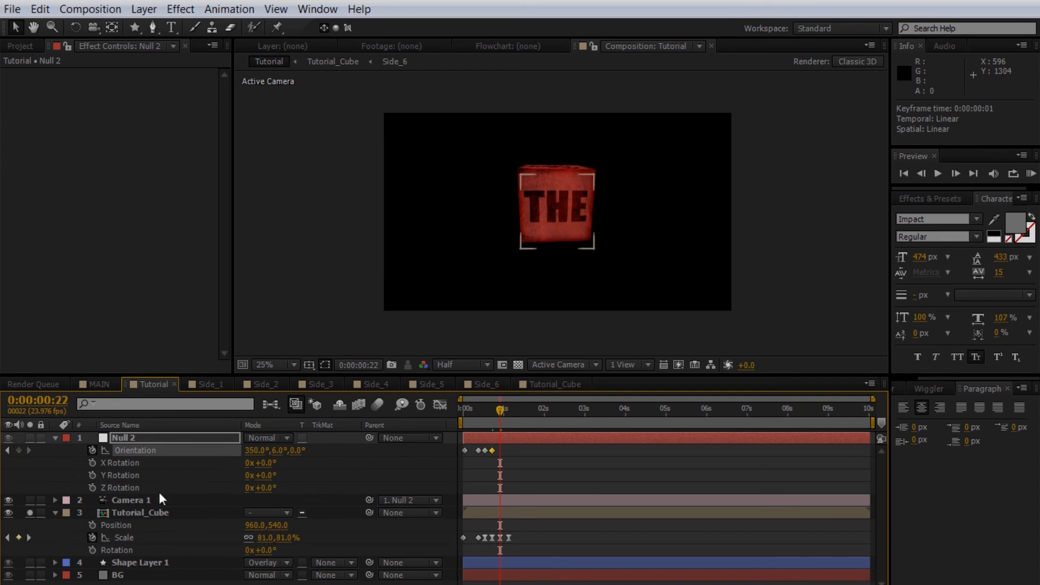
pyautogui.moveTo(249, 451); pyautogui.dragTo(271, 448)
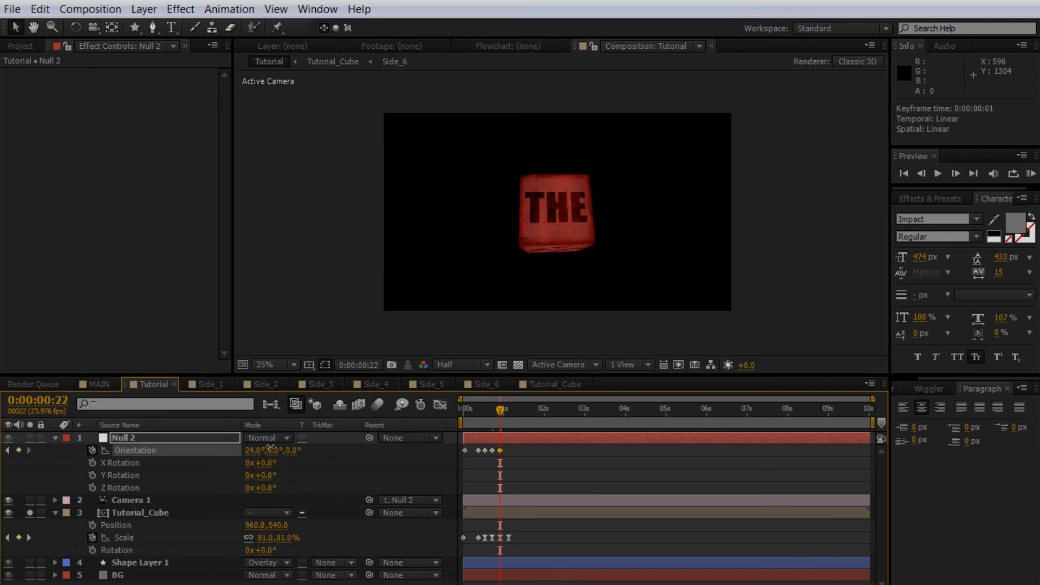
pyautogui.click(29, 537)
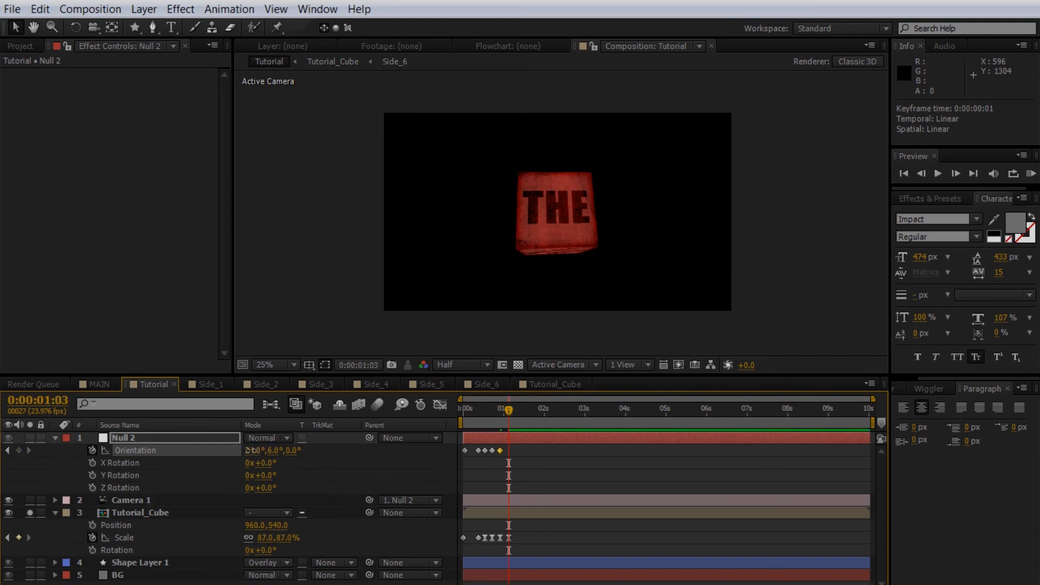
pyautogui.moveTo(252, 450); pyautogui.dragTo(240, 451)
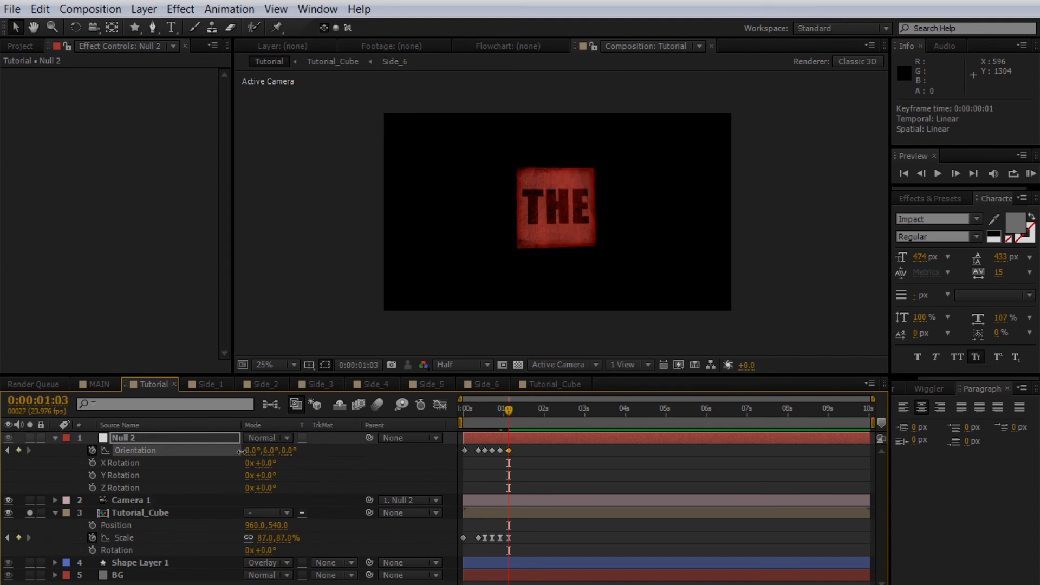
# - Apply Easy Ease to Null 2's last four Orientation keyframes, from 0:00:00:13 to 0:00:01:03, and preview the animation
pyautogui.moveTo(517, 448); pyautogui.dragTo(486, 449)
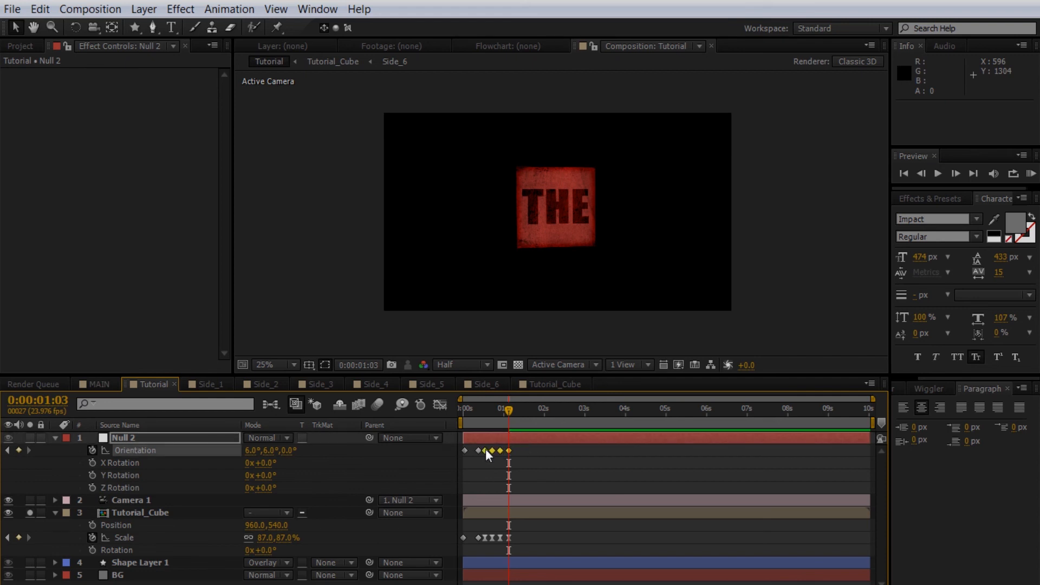
pyautogui.rightClick(485, 449)
pyautogui.moveTo(600, 440)
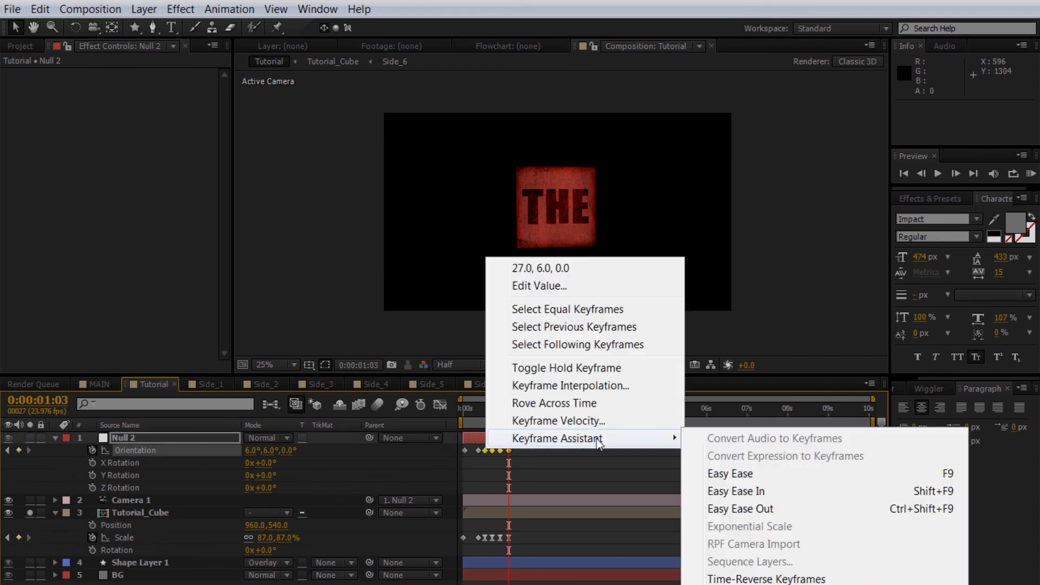
pyautogui.click(719, 472)
pyautogui.press('space')
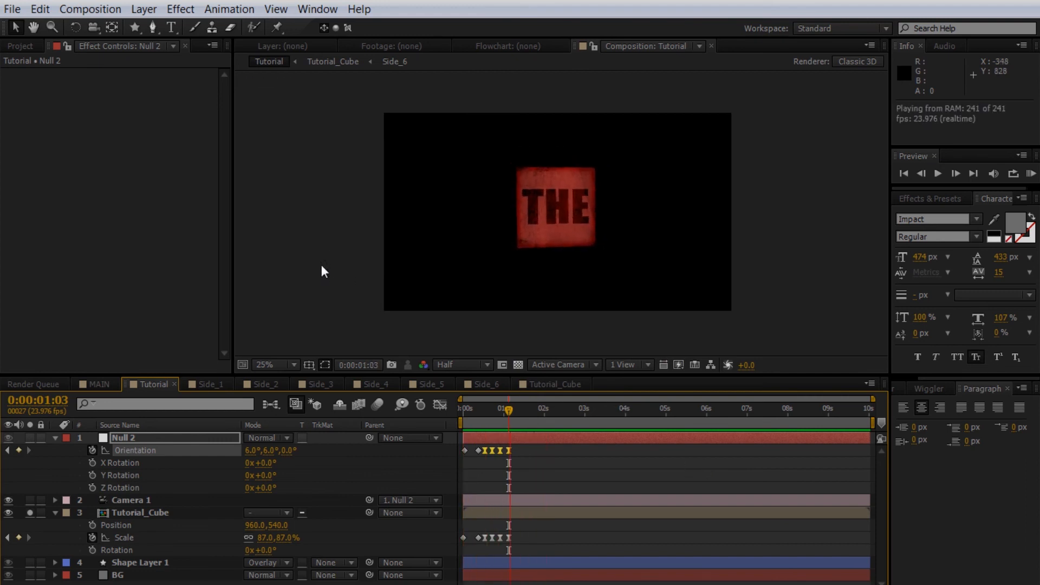
# - Remove Null 2's Orientation keyframe and Tutorial_Cube's Scale keyframe at 0:00:01:03, and preview the animation
pyautogui.press('space')
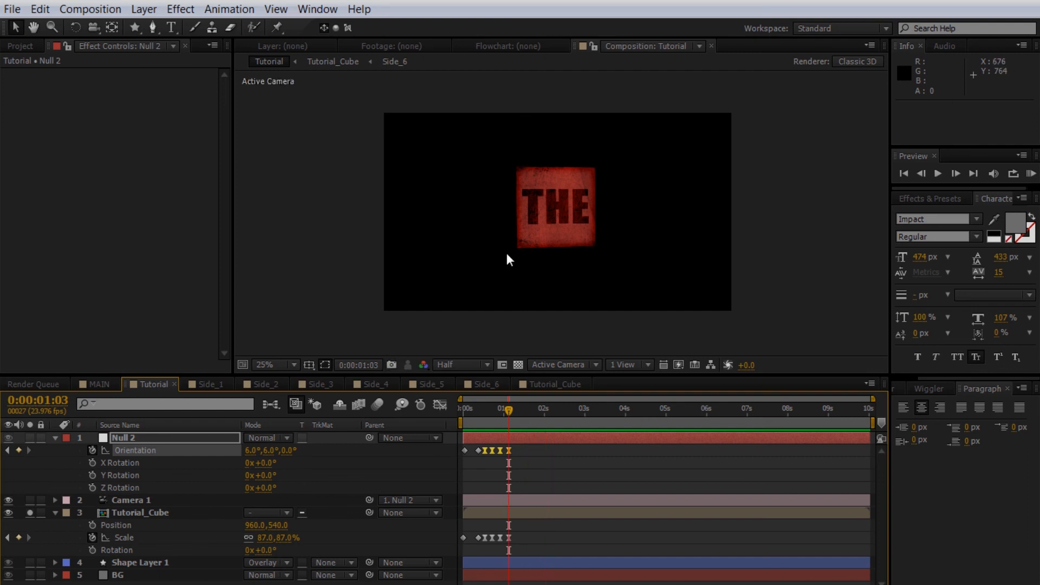
pyautogui.click(18, 450)
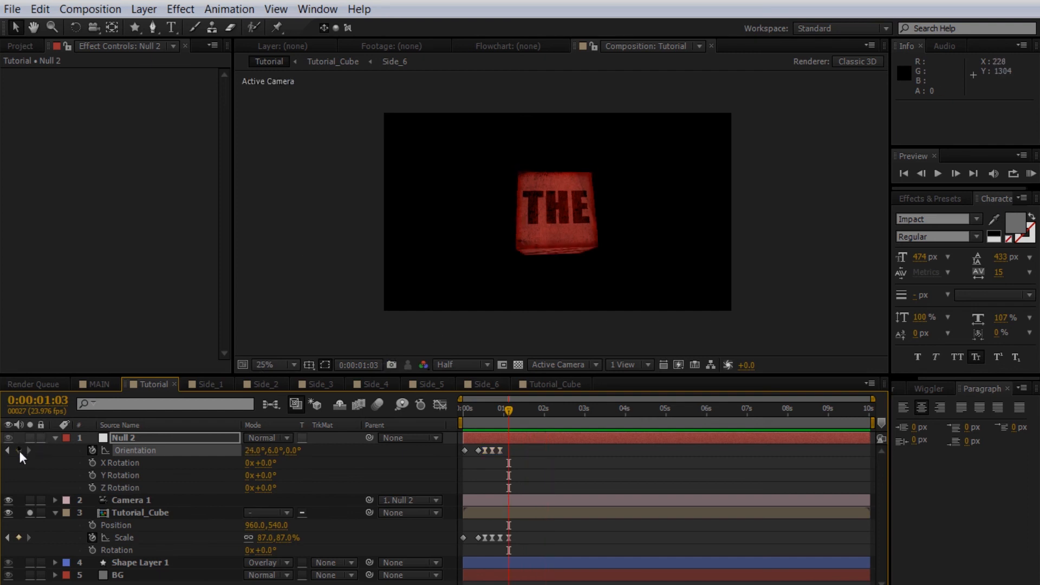
pyautogui.click(19, 538)
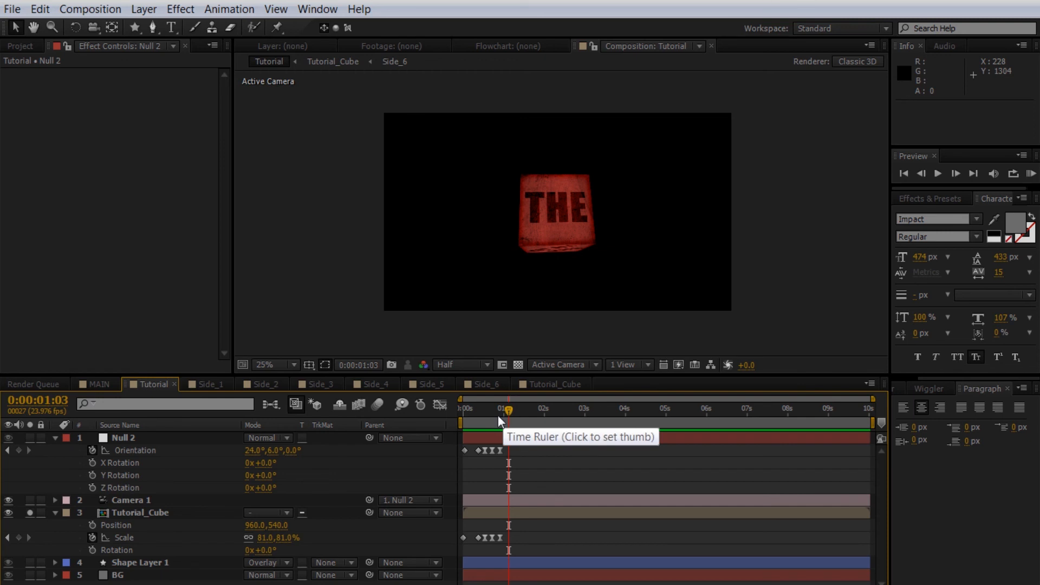
pyautogui.press('space')
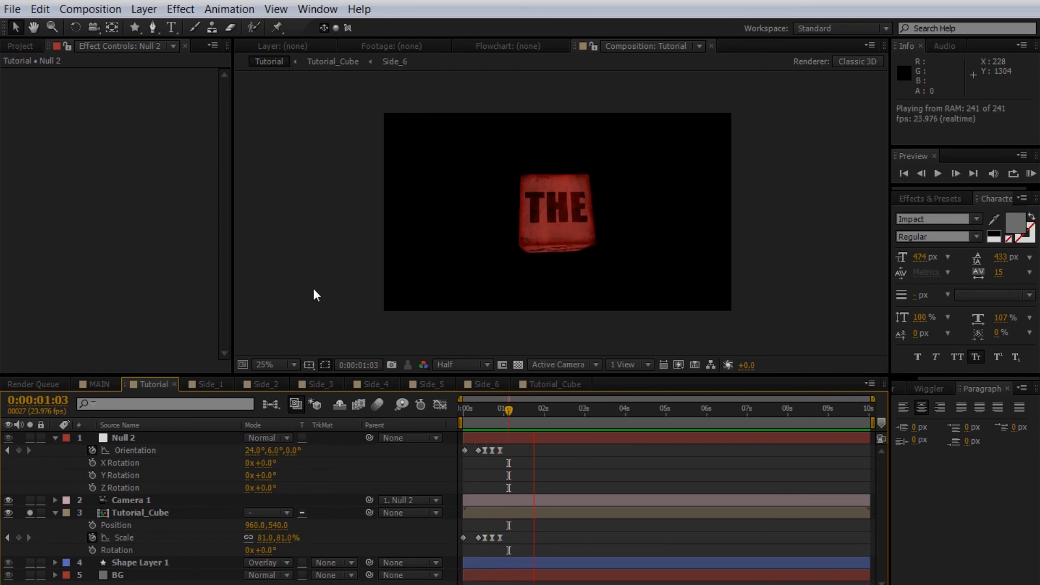
pyautogui.press('space')
# - Change the X value of Null 2's Orientation keyframe at 0:00:00:22 to 20°, previewing the motion while adjusting it
pyautogui.moveTo(516, 412)
pyautogui.mouseDown()
pyautogui.moveTo(534, 413)
pyautogui.moveTo(506, 414)
pyautogui.mouseUp()
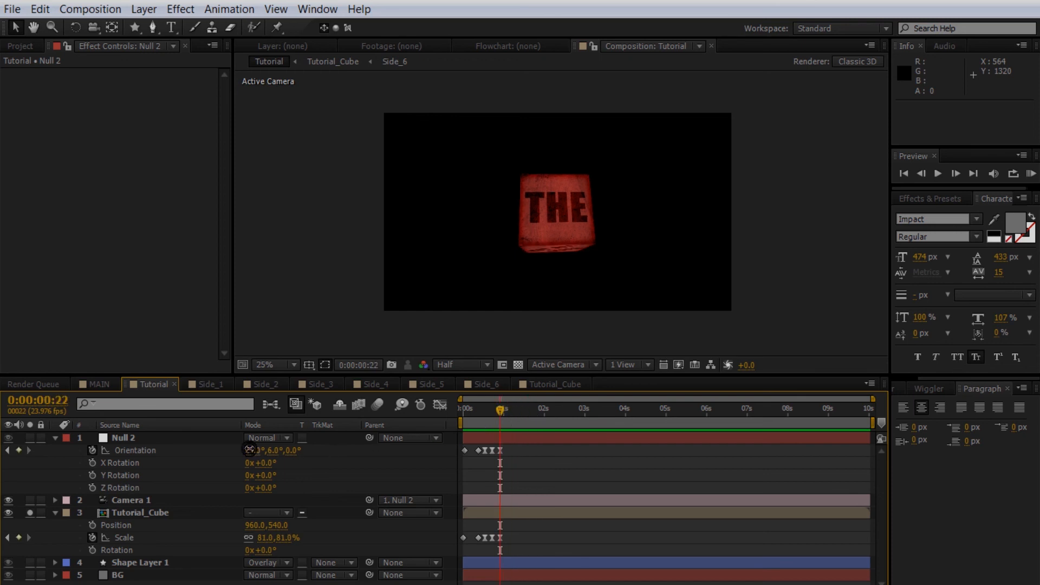
pyautogui.moveTo(247, 450); pyautogui.dragTo(232, 450)
pyautogui.click(327, 439)
pyautogui.press('space')
pyautogui.press('space')
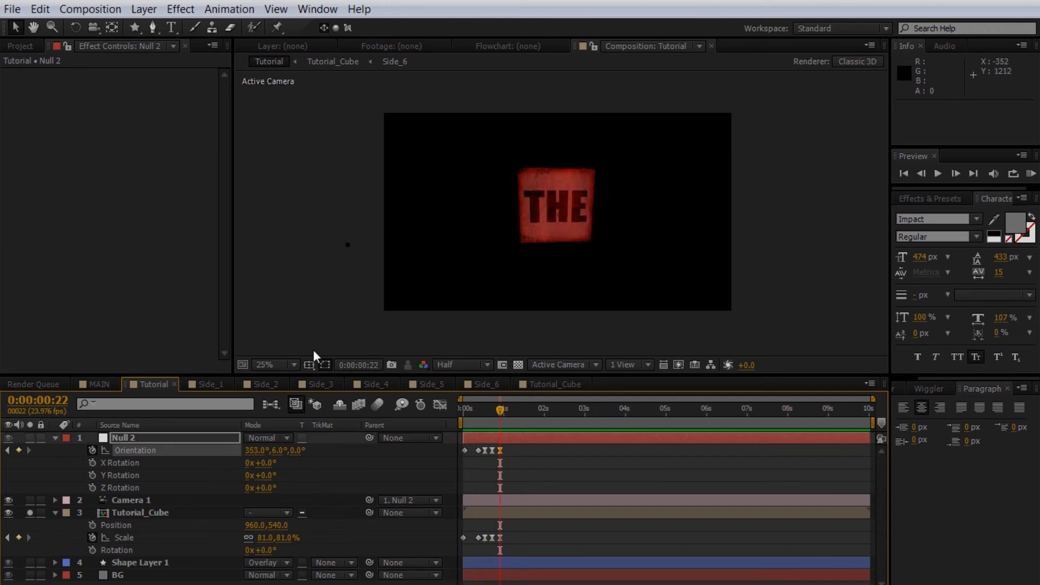
pyautogui.moveTo(256, 448); pyautogui.dragTo(277, 450)
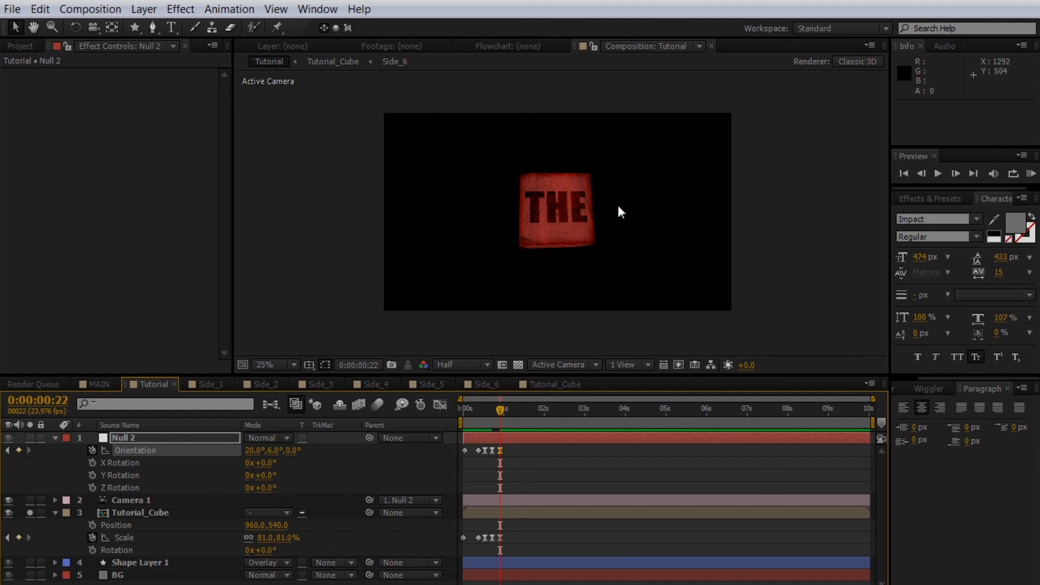
# - Add hold keyframes for Null 2's Orientation and Tutorial_Cube's Scale at 0:00:01:15, and key Orientation at 15°, 267°, 0° at 0:00:02:00
pyautogui.moveTo(500, 409); pyautogui.dragTo(530, 411)
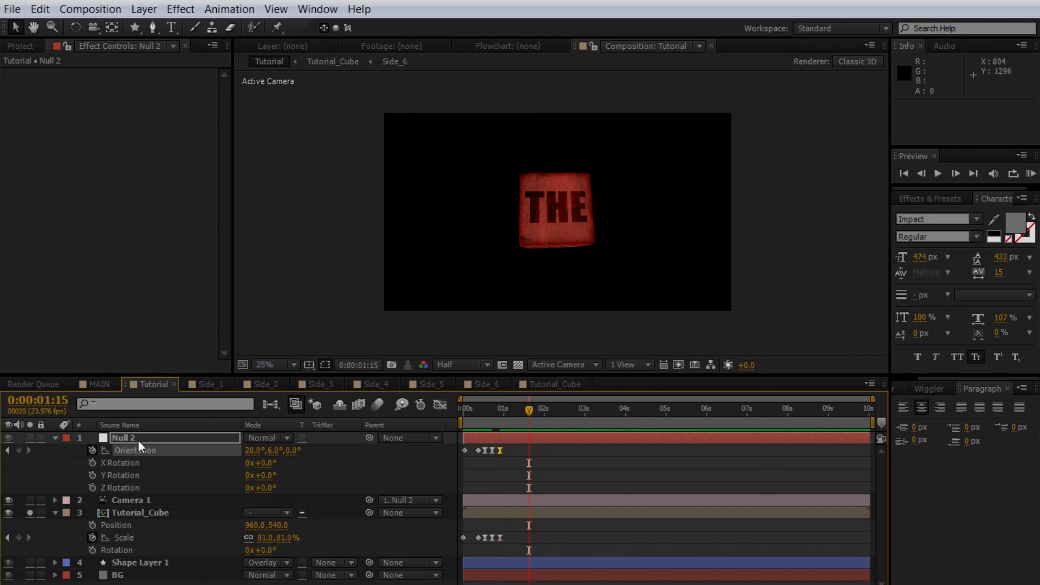
pyautogui.click(19, 448)
pyautogui.click(18, 537)
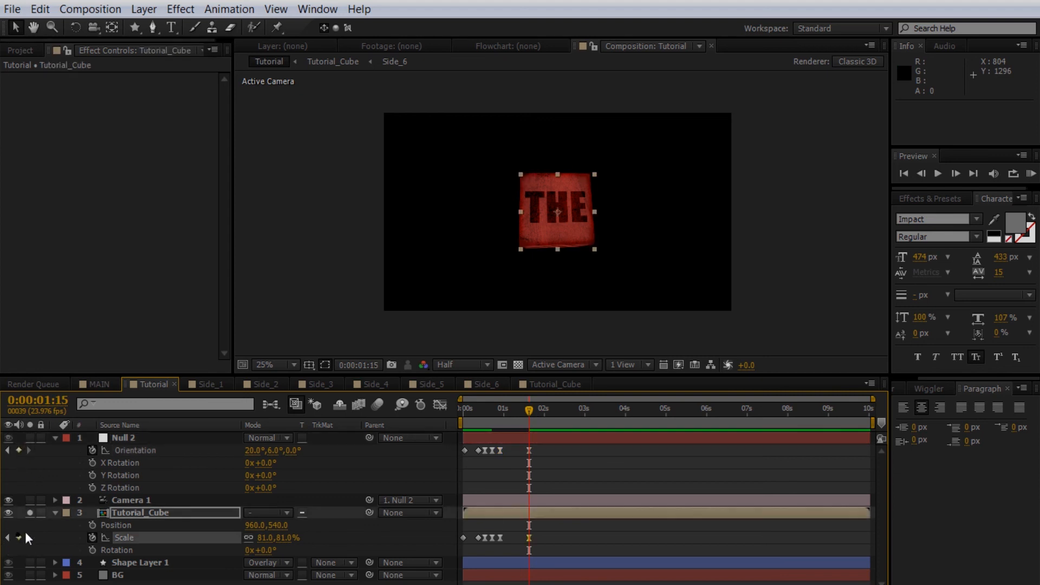
pyautogui.moveTo(530, 407); pyautogui.dragTo(545, 406)
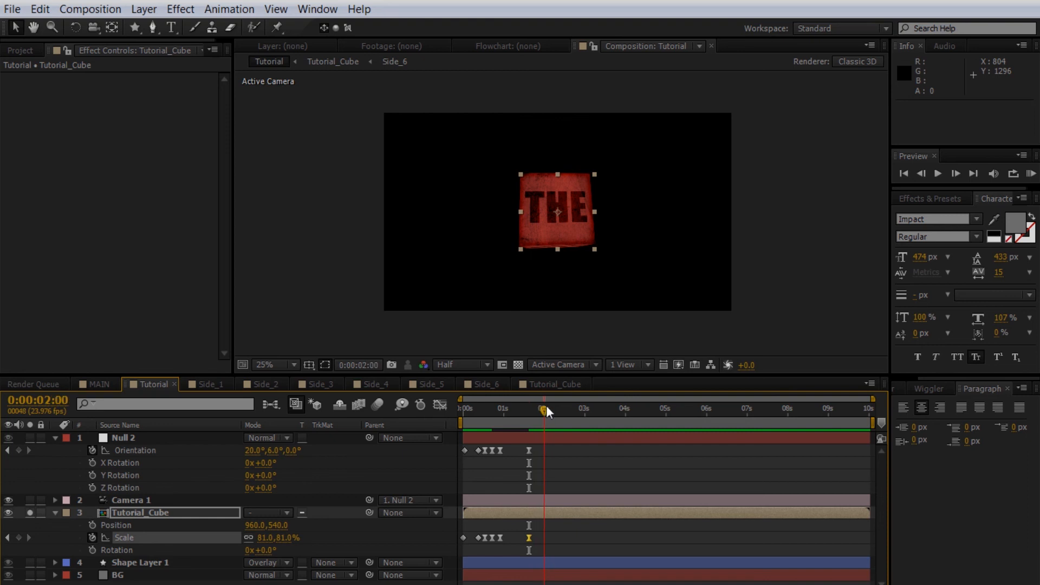
pyautogui.moveTo(260, 451); pyautogui.dragTo(147, 454)
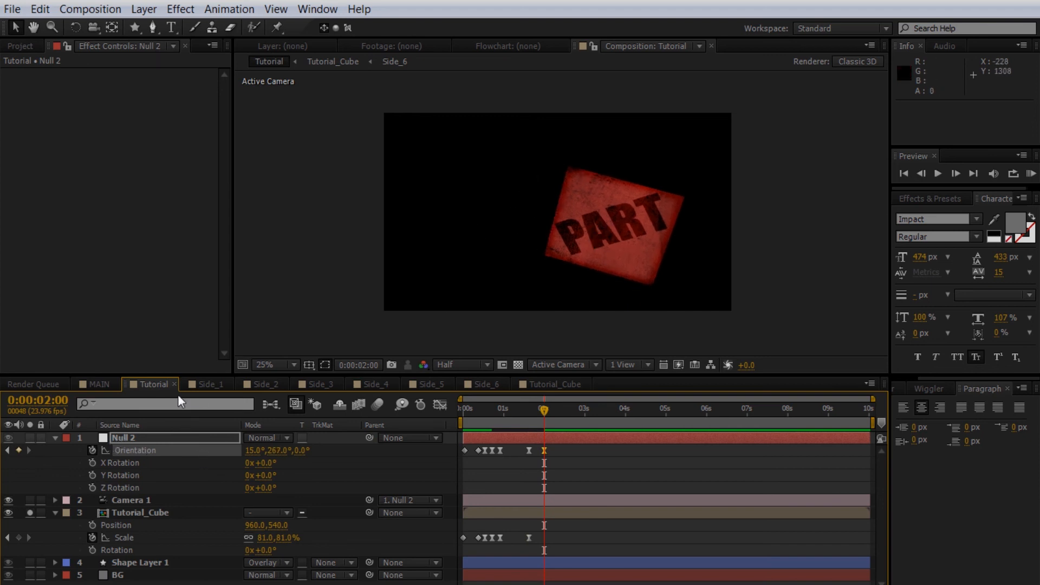
# - Reveal Null 2's Position alongside its rotation properties and keyframe it at 969, 560, 215 at 0:00:02:00
pyautogui.click(143, 437)
pyautogui.hotkey('ctrl', 'p')
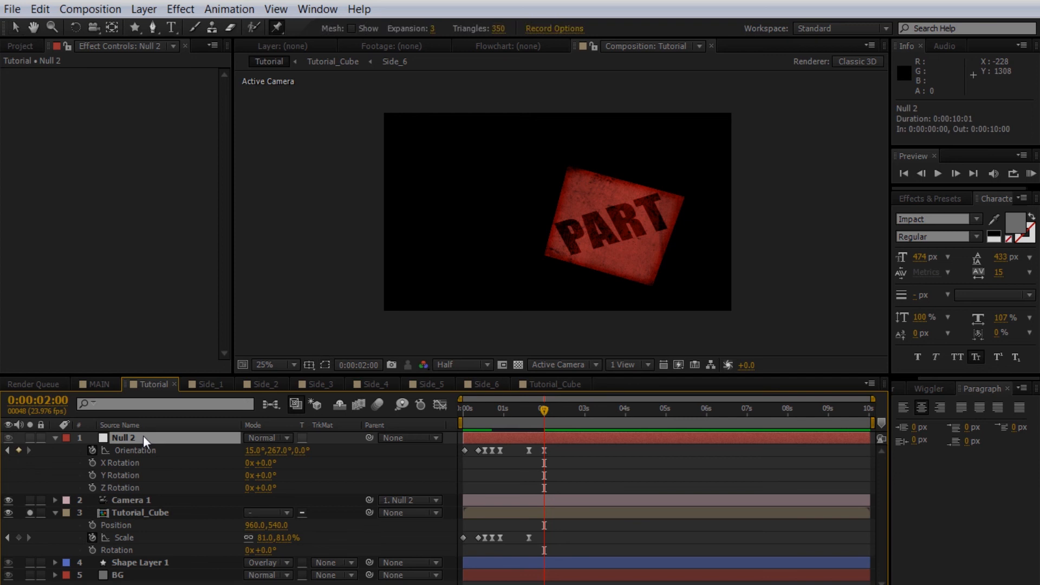
pyautogui.hotkey('shift', 'p')
pyautogui.click(92, 449)
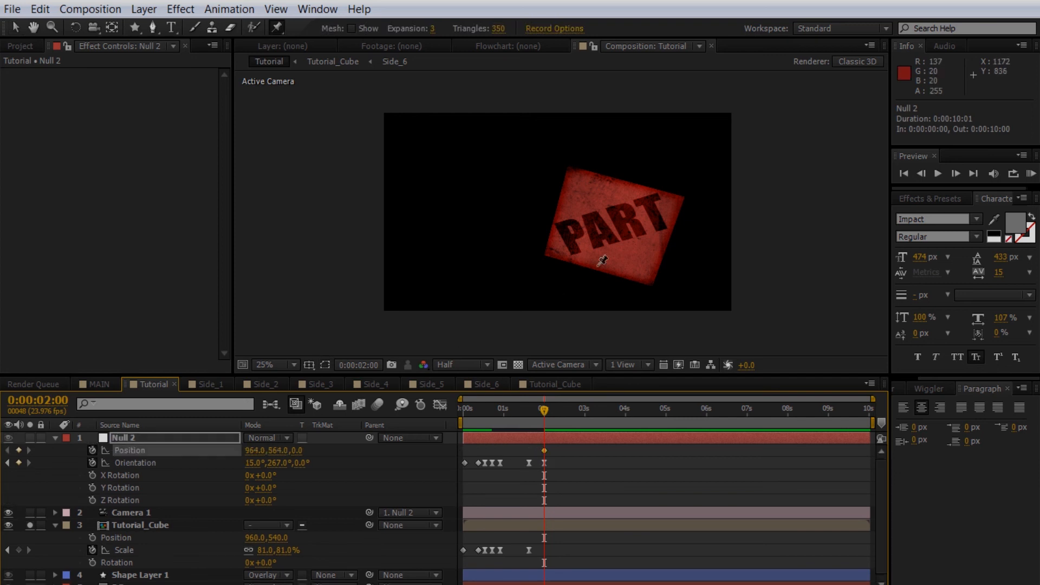
pyautogui.press('v')
pyautogui.click(616, 239)
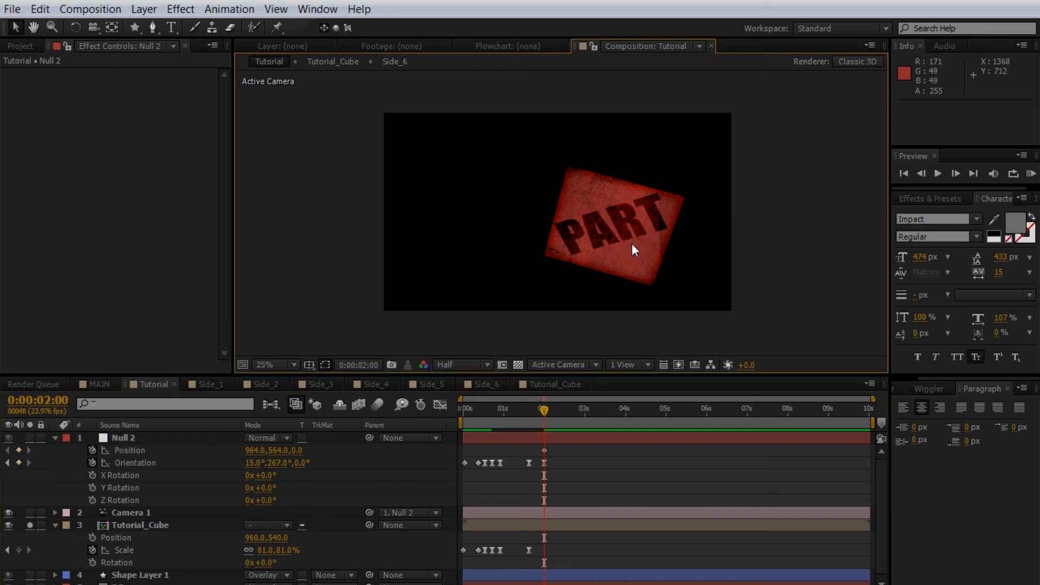
pyautogui.click(137, 437)
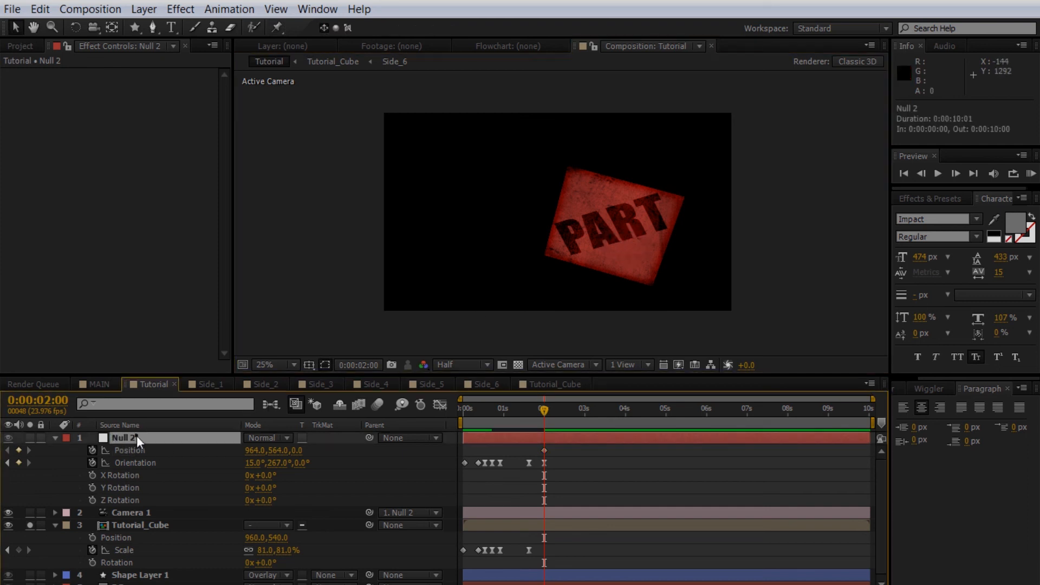
pyautogui.click(262, 453)
pyautogui.moveTo(278, 451); pyautogui.dragTo(448, 452)
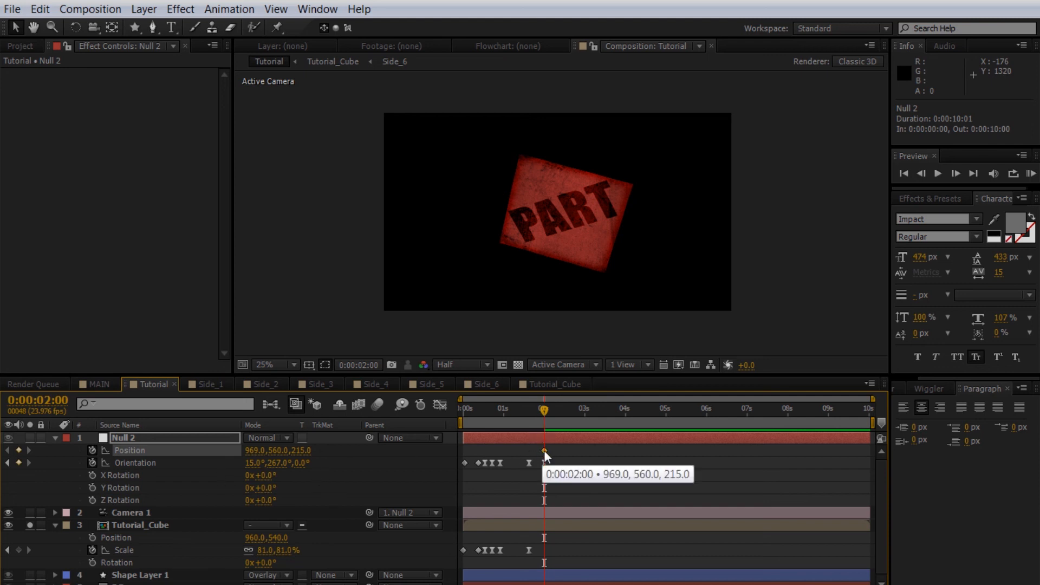
# - Add a Null 2 Position keyframe at 0:00:01:15 with a Y value of 479, and scrub through the turn
pyautogui.moveTo(534, 411); pyautogui.dragTo(529, 406)
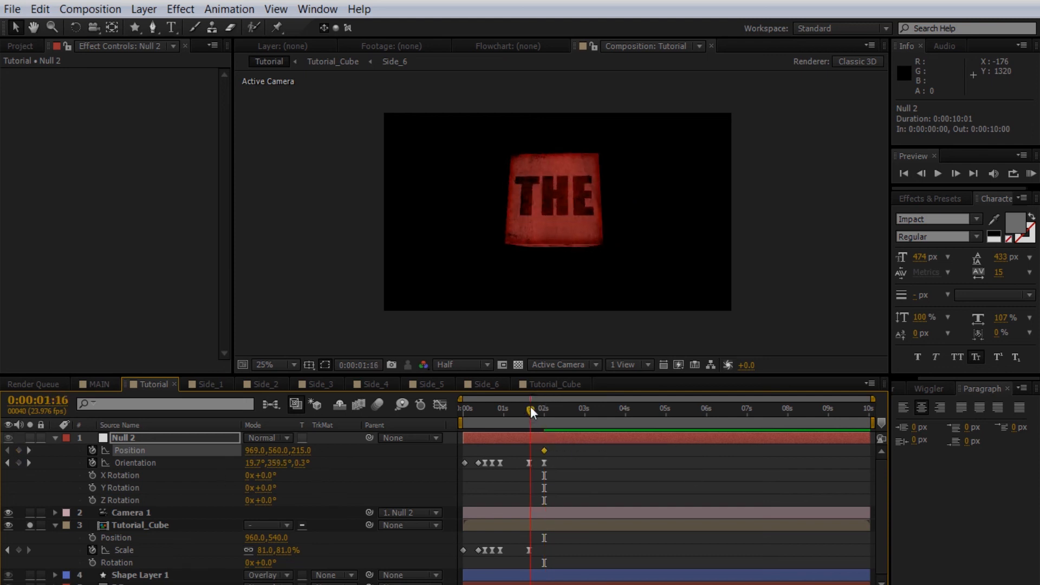
pyautogui.moveTo(269, 450); pyautogui.dragTo(222, 451)
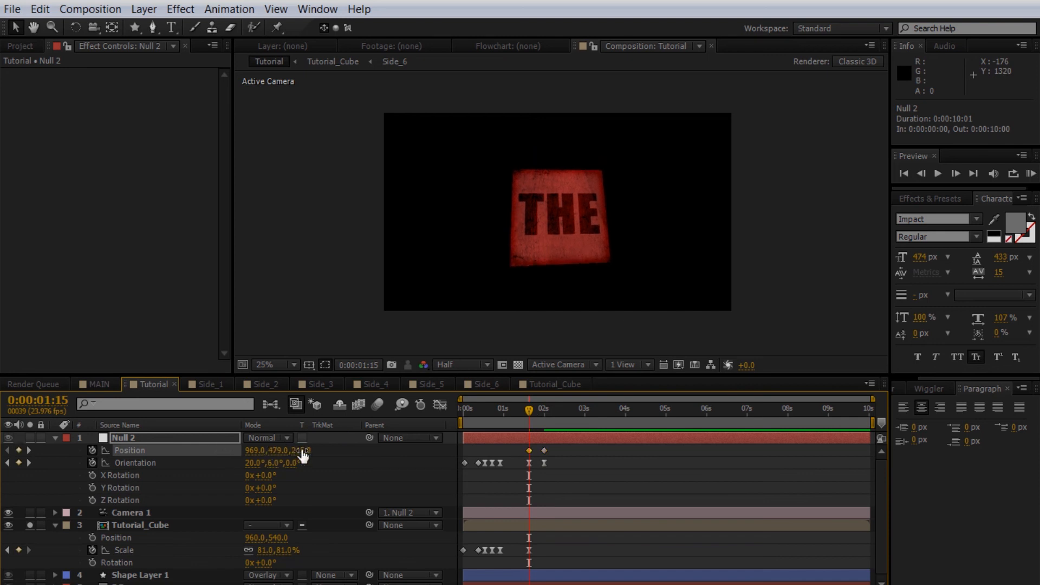
pyautogui.click(253, 451)
pyautogui.moveTo(524, 410)
pyautogui.mouseDown()
pyautogui.moveTo(545, 410)
pyautogui.moveTo(537, 411)
pyautogui.mouseUp()
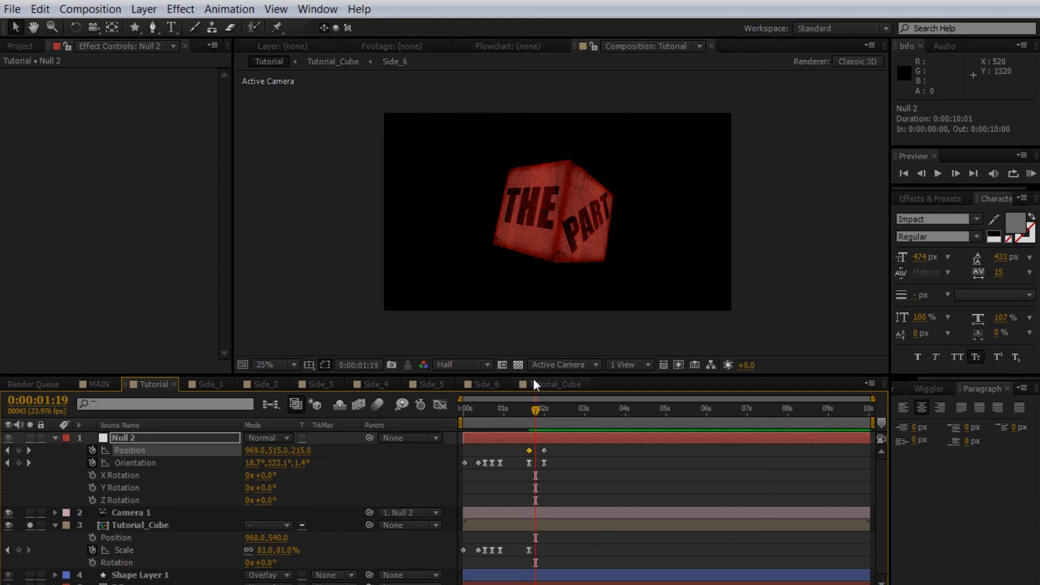
# - Check the motion blur setup in the Tutorial_Cube composition and enable motion blur for the Tutorial composition
pyautogui.click(548, 383)
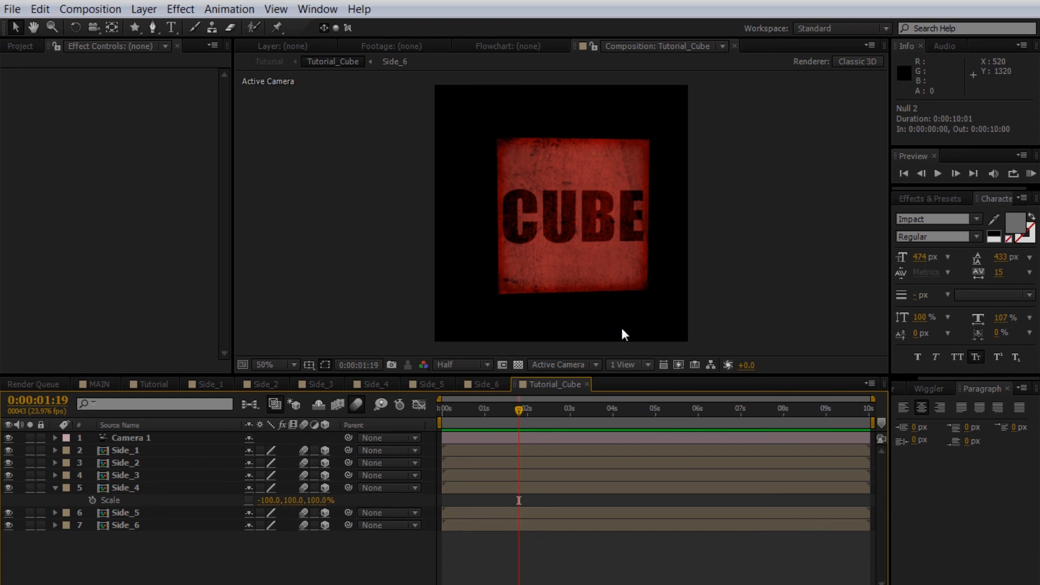
pyautogui.click(142, 386)
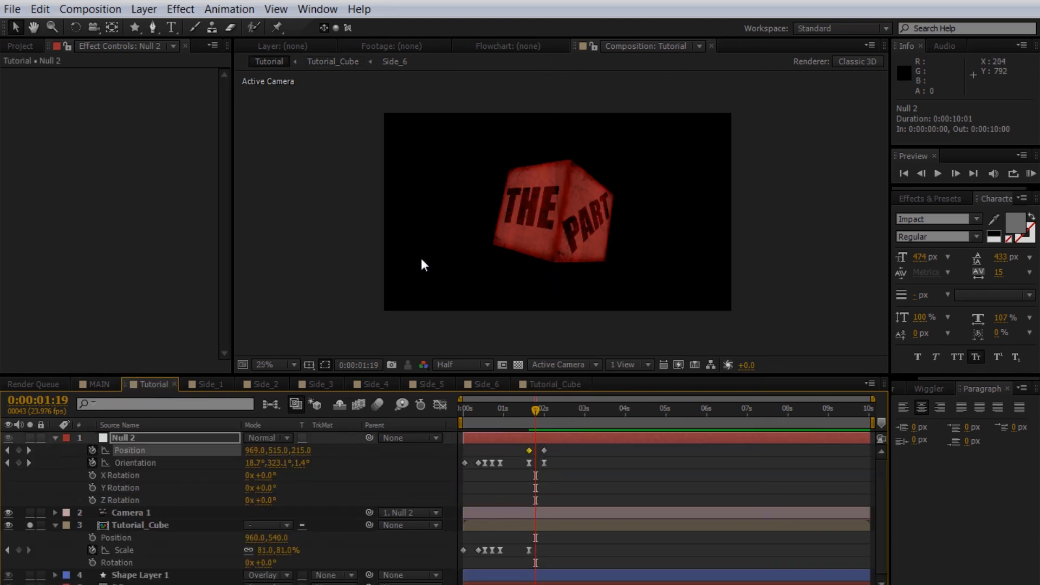
pyautogui.click(378, 405)
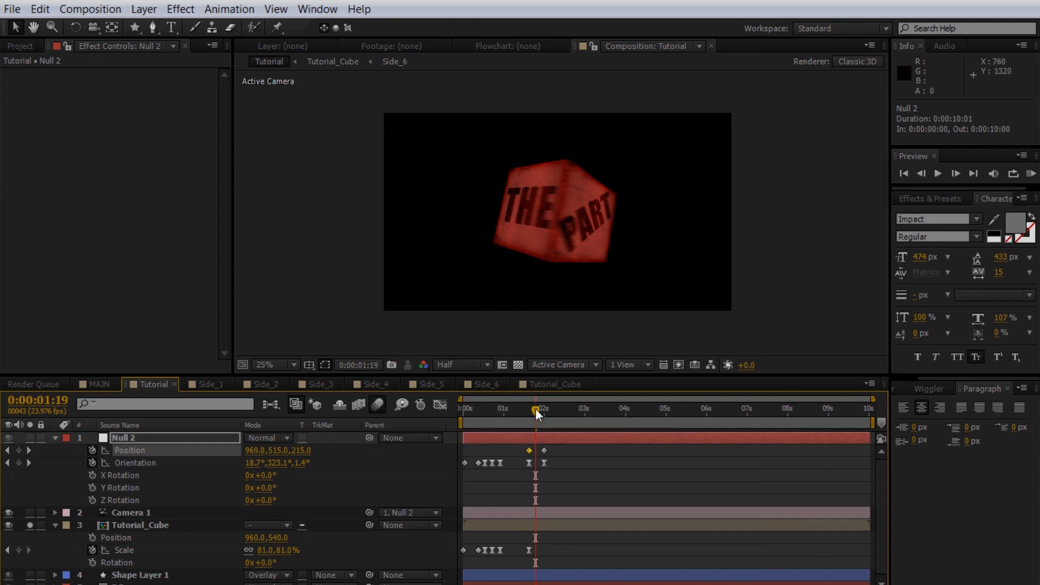
# - Set Null 2's Orientation to 8°, 244°, 0° at 0:00:02:00 and to 16°, 296°, 0° four frames further on
pyautogui.moveTo(527, 408)
pyautogui.mouseDown()
pyautogui.moveTo(552, 413)
pyautogui.moveTo(543, 419)
pyautogui.mouseUp()
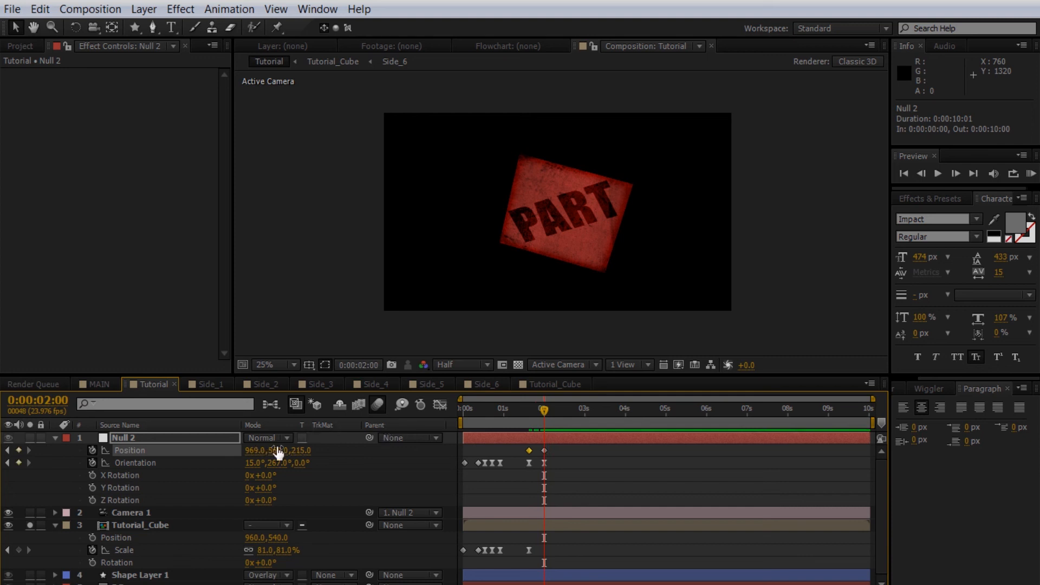
pyautogui.moveTo(274, 466); pyautogui.dragTo(244, 462)
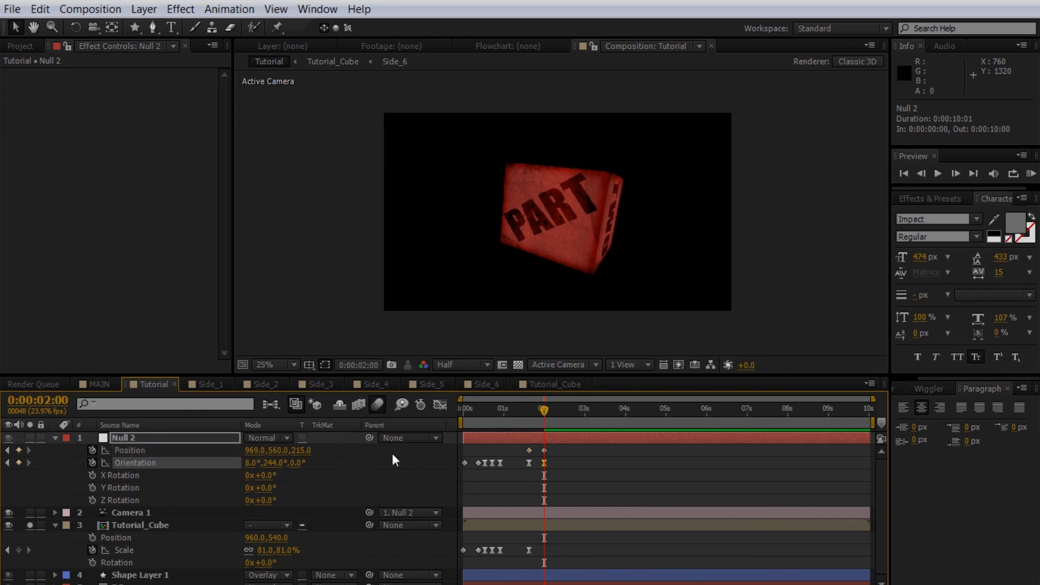
pyautogui.press('pagedown')
pyautogui.press('pagedown')
pyautogui.press('pagedown')
pyautogui.press('pagedown')
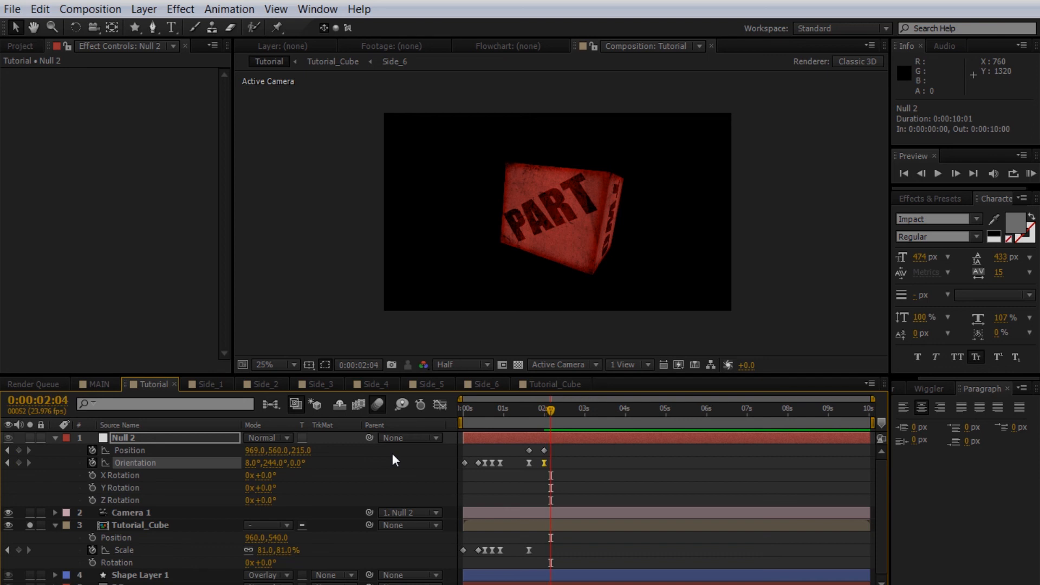
pyautogui.moveTo(272, 465)
pyautogui.mouseDown()
pyautogui.moveTo(314, 464)
pyautogui.moveTo(261, 462)
pyautogui.mouseUp()
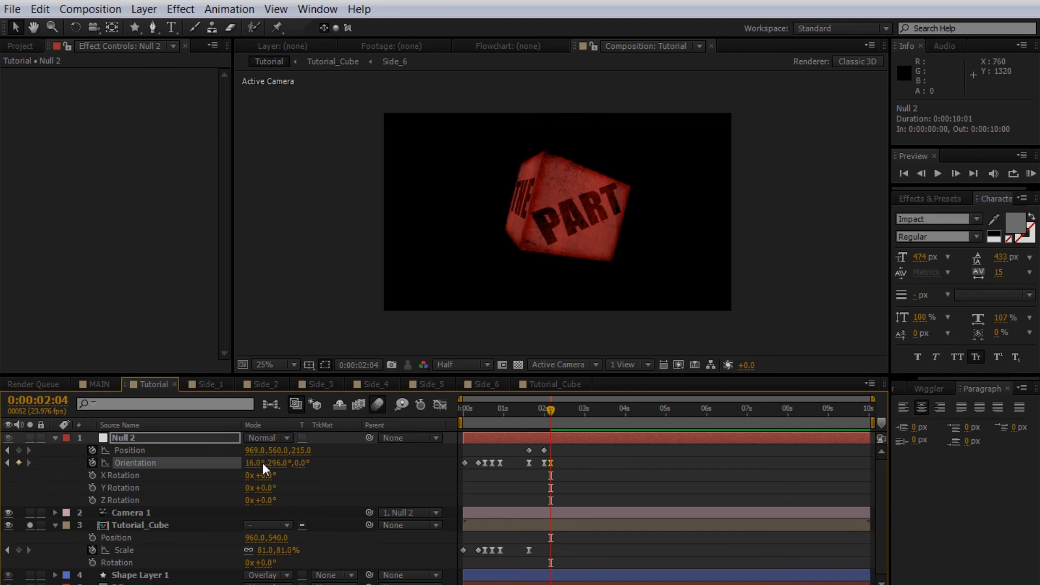
# - Add Null 2 Orientation keyframes with Y values of 241° at 0:00:02:08 and 290° at 0:00:02:12
pyautogui.press('pagedown')
pyautogui.press('pagedown')
pyautogui.press('pagedown')
pyautogui.press('pagedown')
pyautogui.moveTo(266, 460); pyautogui.dragTo(222, 471)
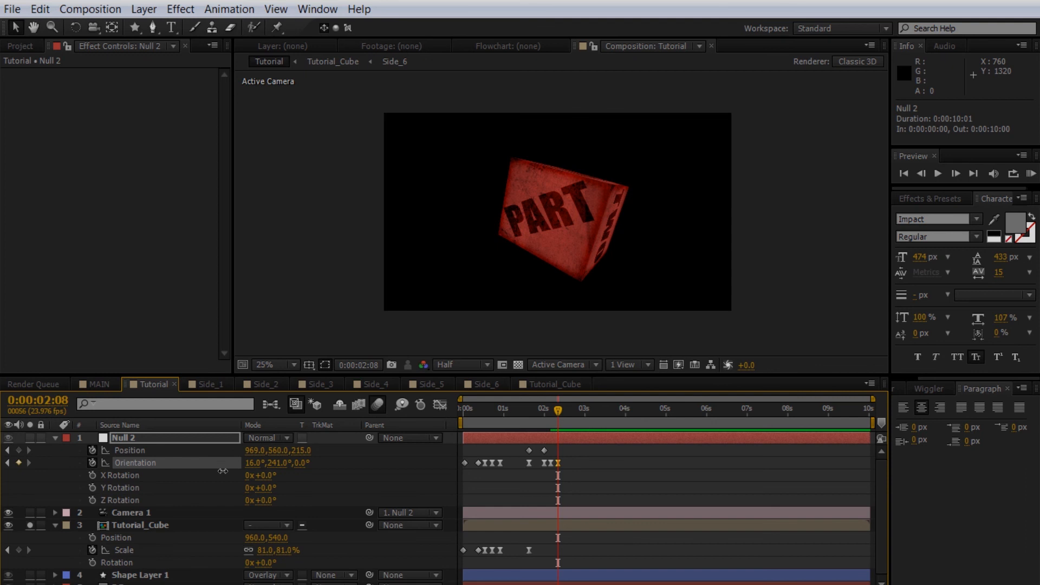
pyautogui.press('pagedown')
pyautogui.press('pagedown')
pyautogui.press('pagedown')
pyautogui.press('pagedown')
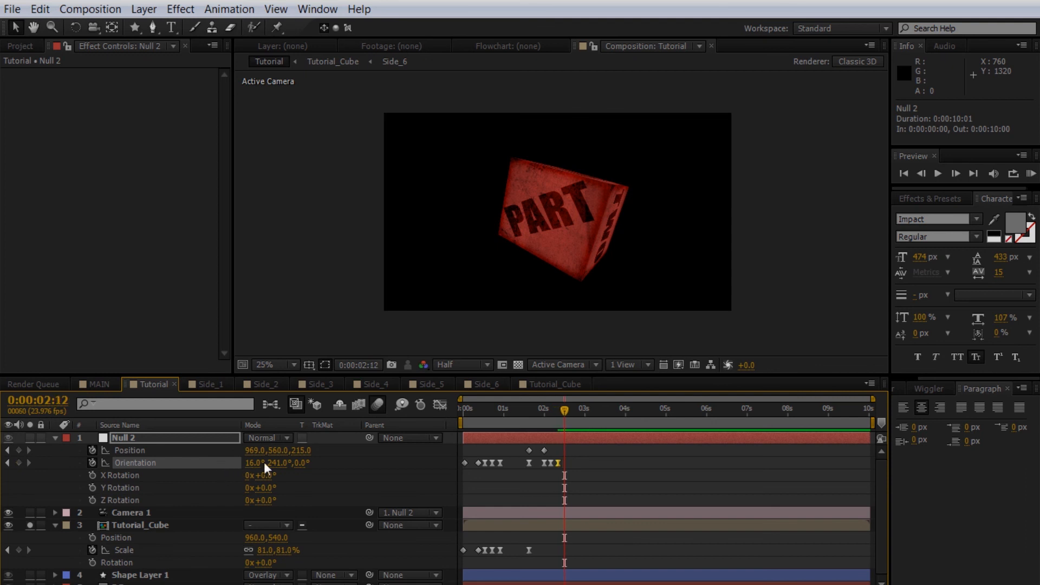
pyautogui.moveTo(279, 461); pyautogui.dragTo(313, 459)
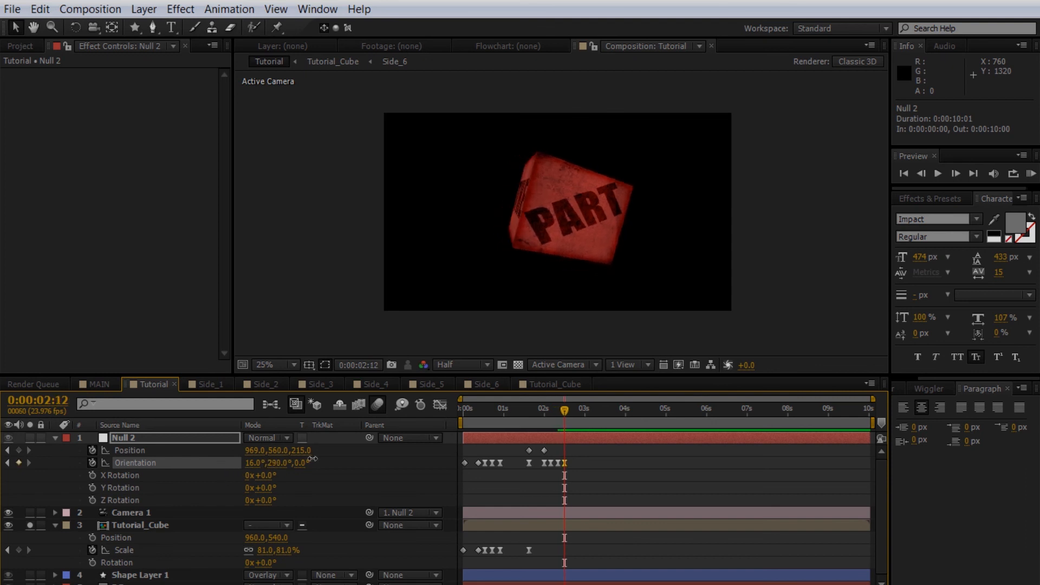
# - Add a Null 2 Orientation keyframe with a Y value of 250° at 0:00:02:17, and run a RAM preview
pyautogui.press('pagedown')
pyautogui.press('pagedown')
pyautogui.press('pagedown')
pyautogui.press('pagedown')
pyautogui.press('pagedown')
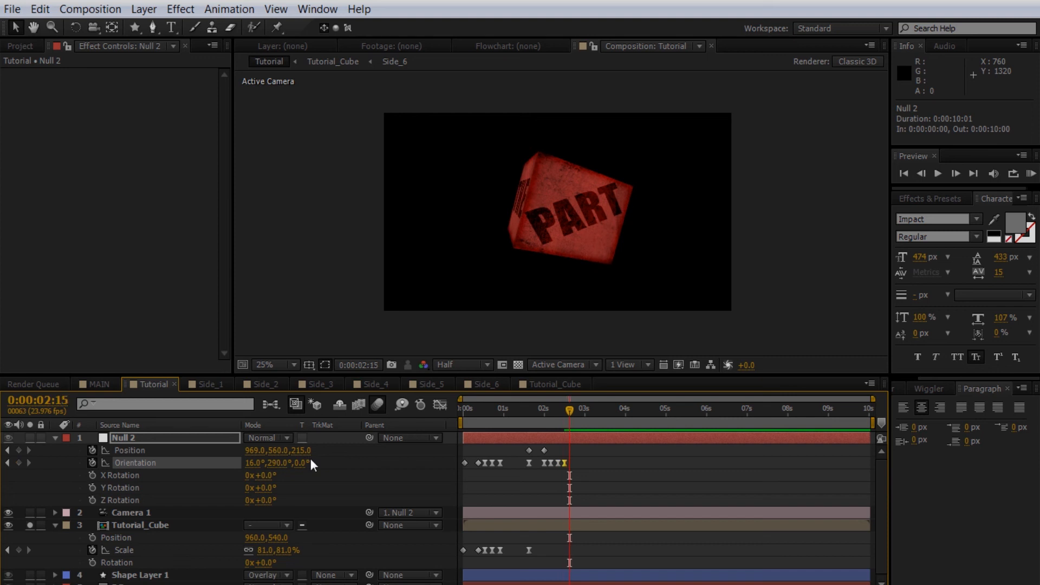
pyautogui.moveTo(274, 463); pyautogui.dragTo(234, 472)
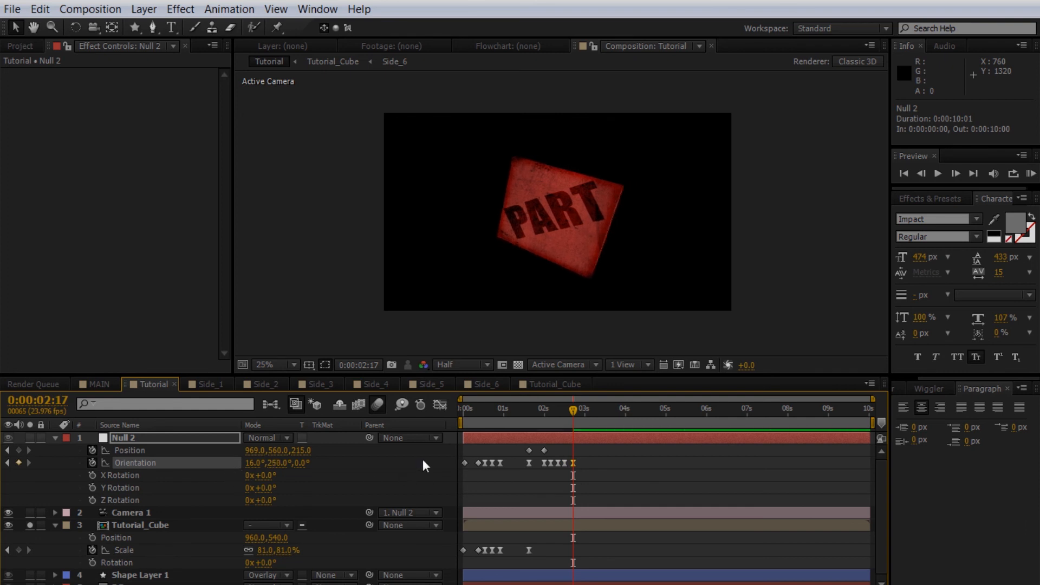
pyautogui.press('KP_0')
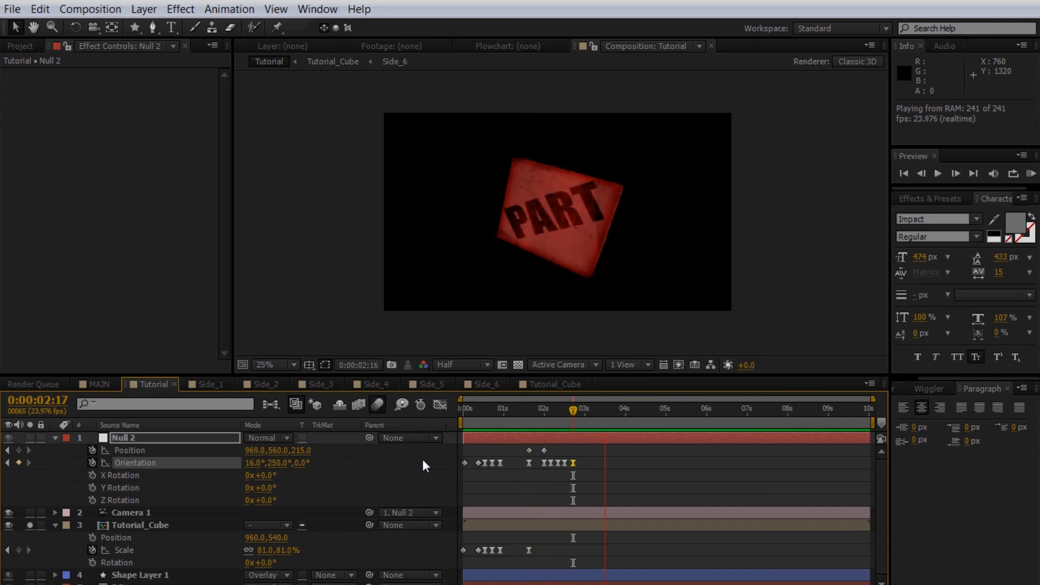
# - Turn off solo for the Tutorial_Cube layer and scrub the full composition to 0:00:04:22
pyautogui.moveTo(576, 404)
pyautogui.mouseDown()
pyautogui.moveTo(557, 409)
pyautogui.moveTo(573, 412)
pyautogui.mouseUp()
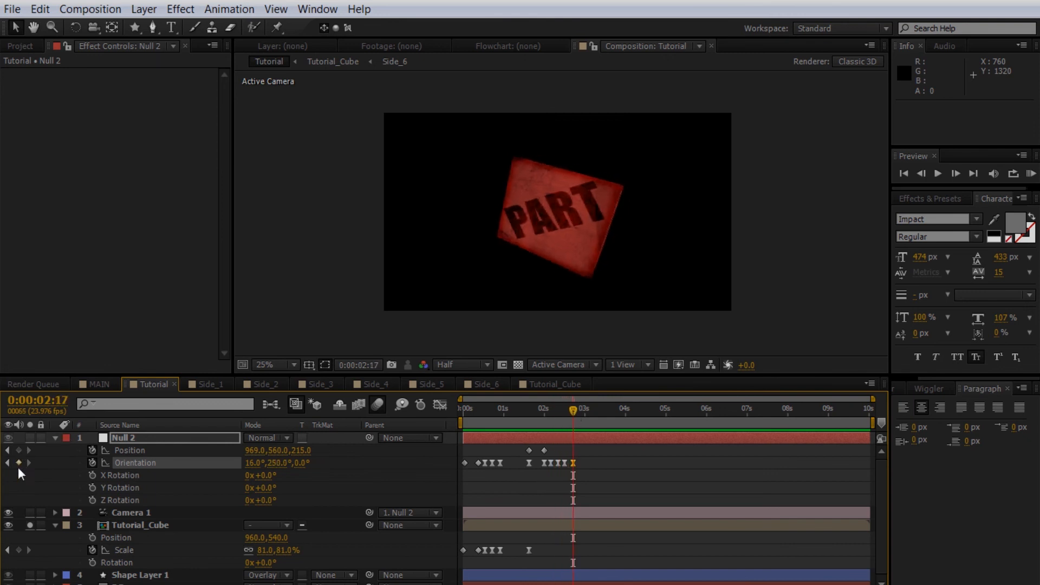
pyautogui.click(30, 525)
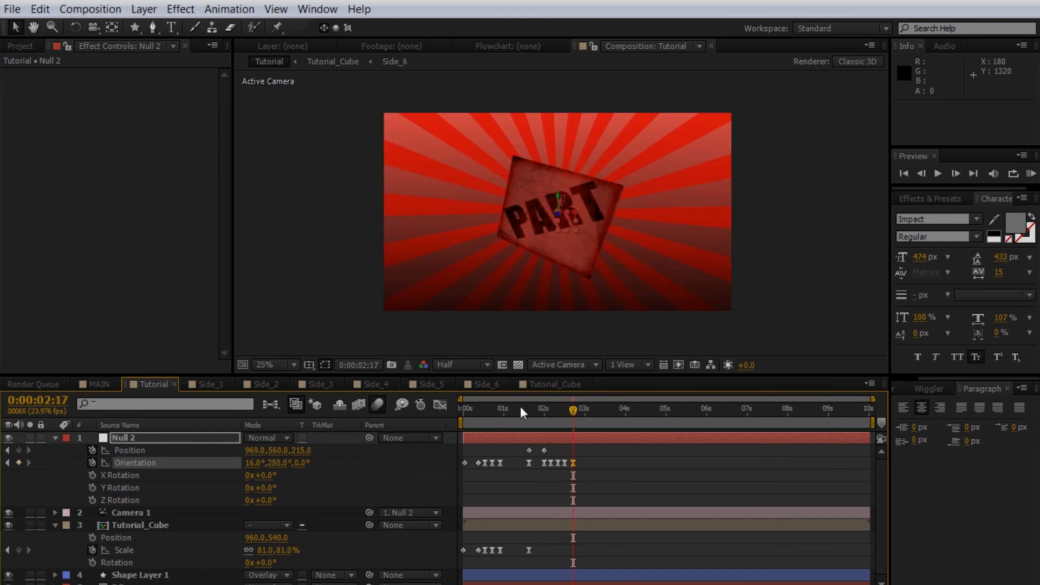
pyautogui.moveTo(547, 411); pyautogui.dragTo(662, 411)
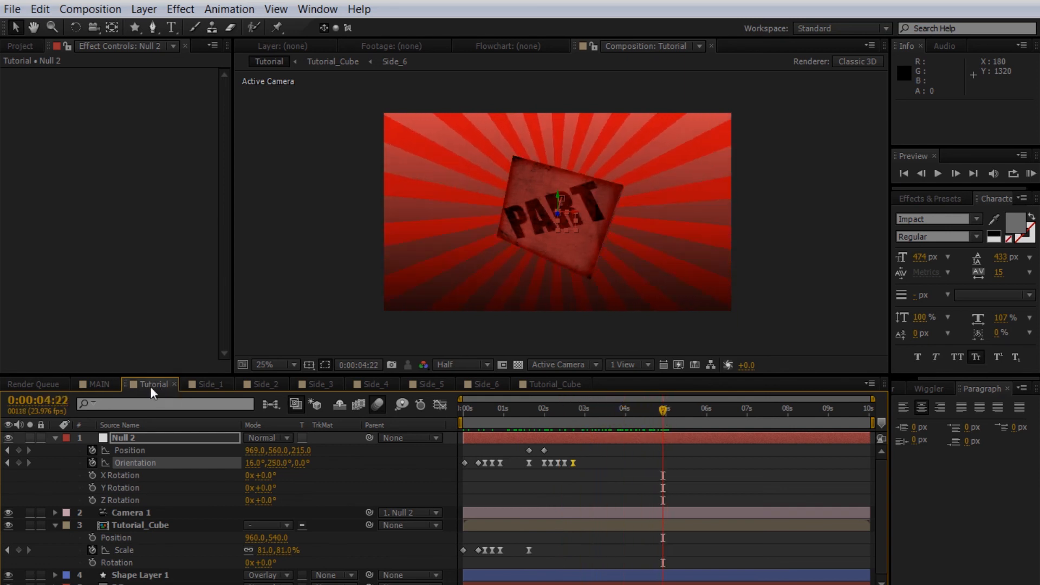
# - Examine the cube animation in the MAIN composition around 3 to 5 seconds and reveal Null 1's animated properties and expressions
pyautogui.click(110, 384)
pyautogui.click(562, 410)
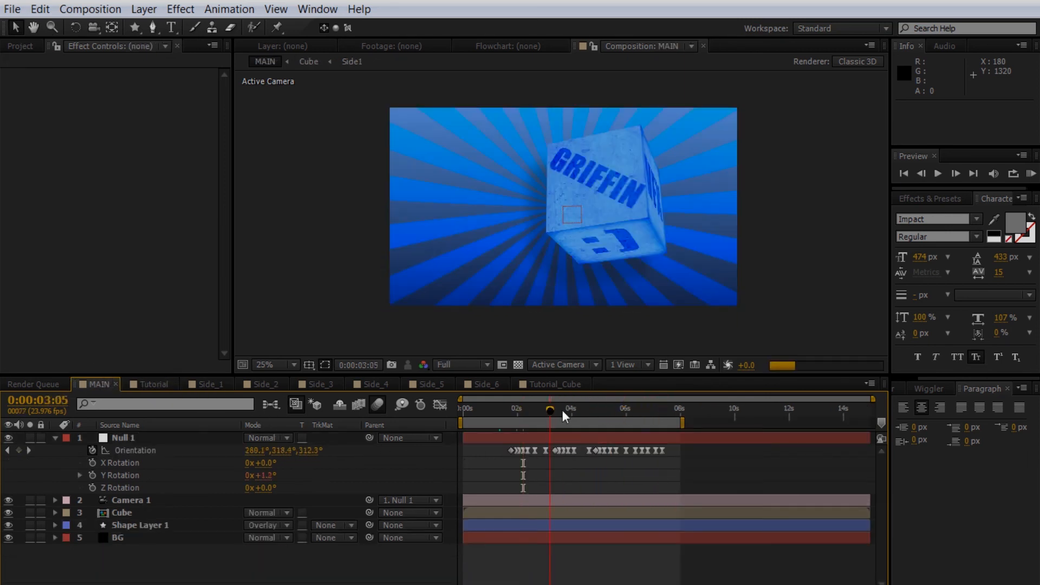
pyautogui.click(600, 408)
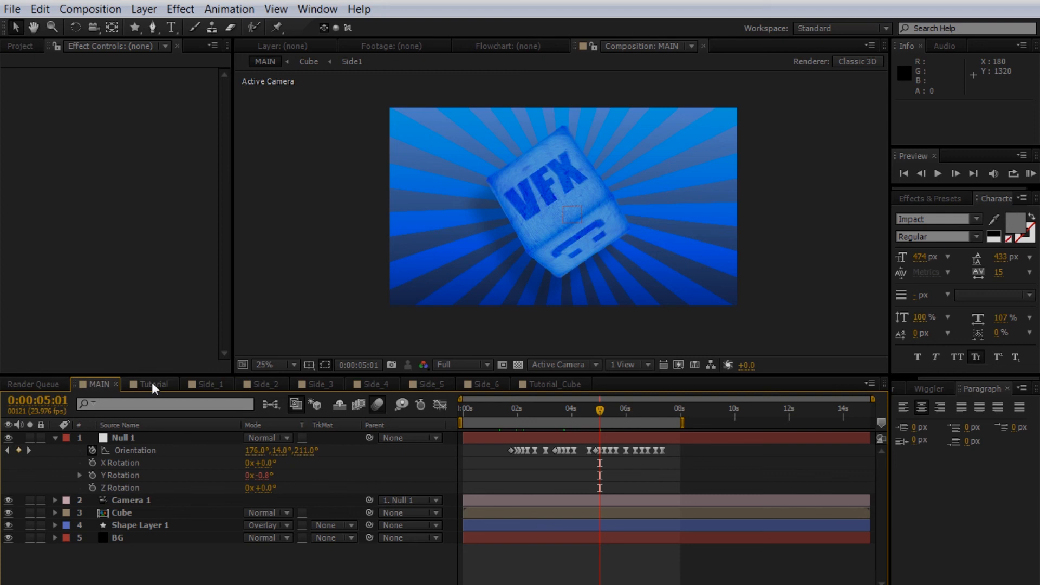
pyautogui.click(140, 500)
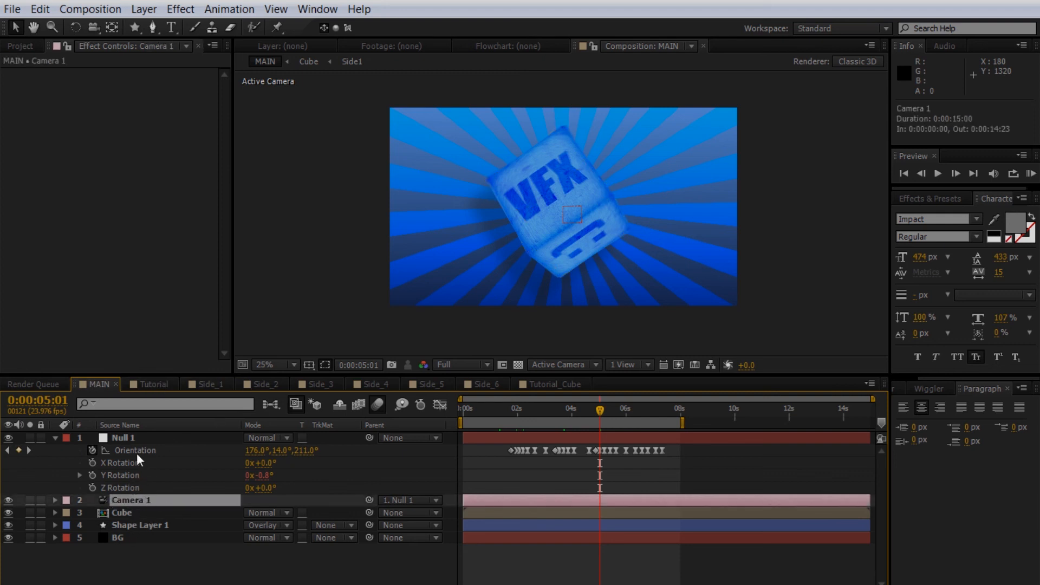
pyautogui.click(130, 475)
pyautogui.press('u')
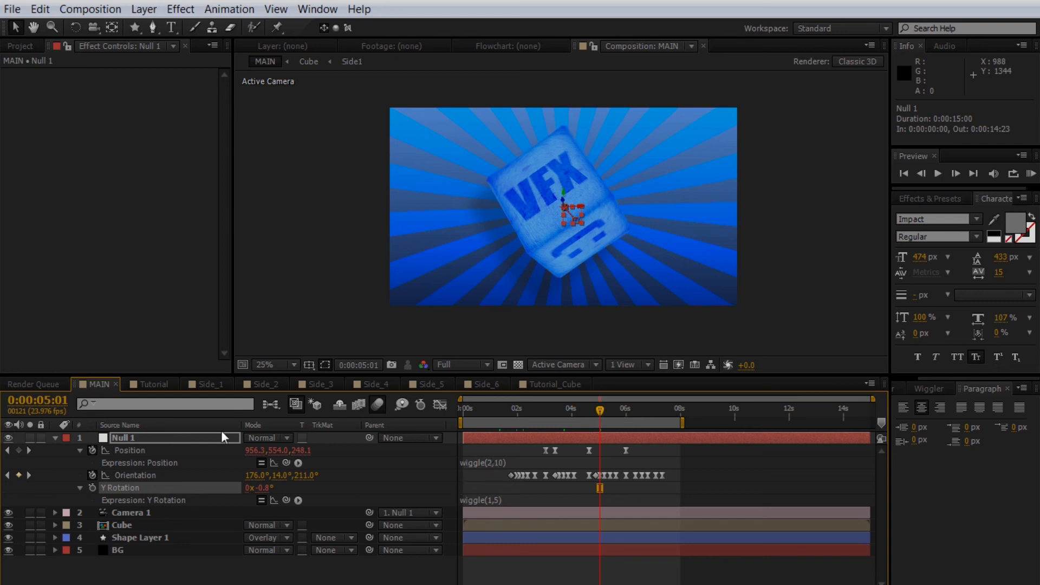
# - In the Tutorial composition, add the expression wiggle(2,15) to Null 2's Position and wiggle(2,10) to its Y Rotation
pyautogui.click(153, 384)
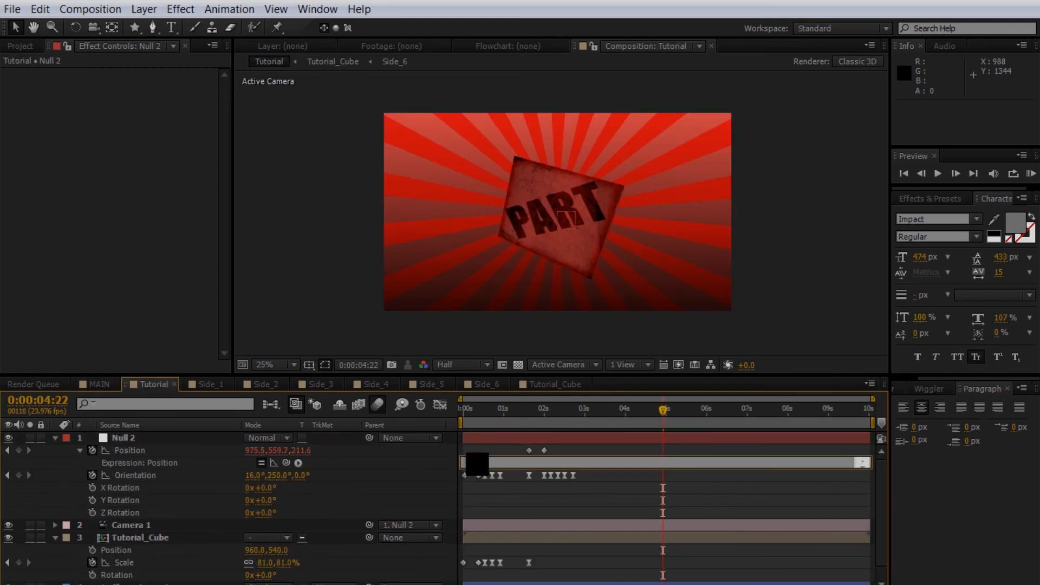
pyautogui.write('wiggle(2,15)')
pyautogui.click(417, 458)
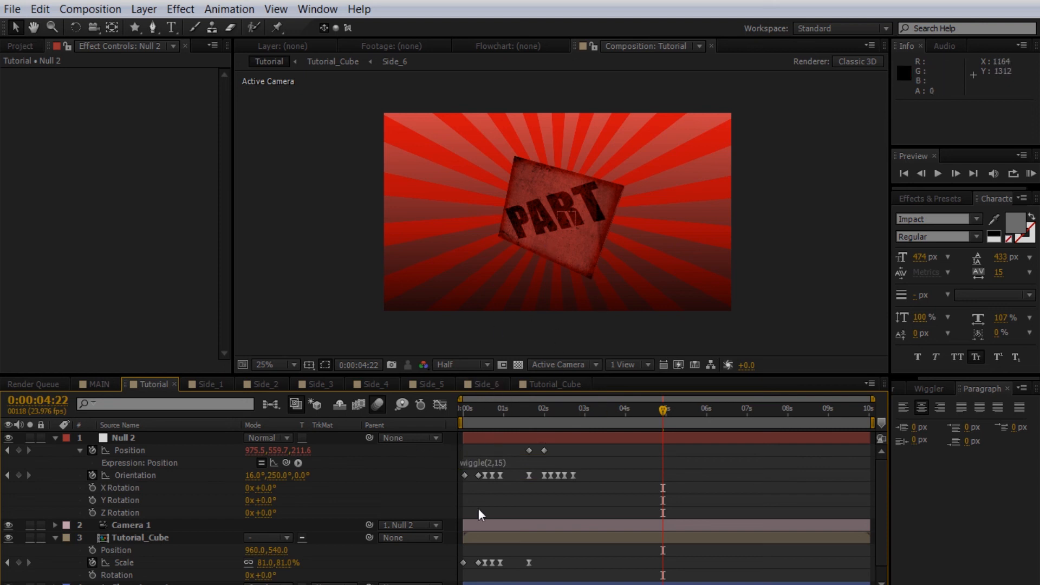
pyautogui.keyDown('alt'); pyautogui.click(91, 498); pyautogui.keyUp('alt')
pyautogui.write('wiggle(2,10')
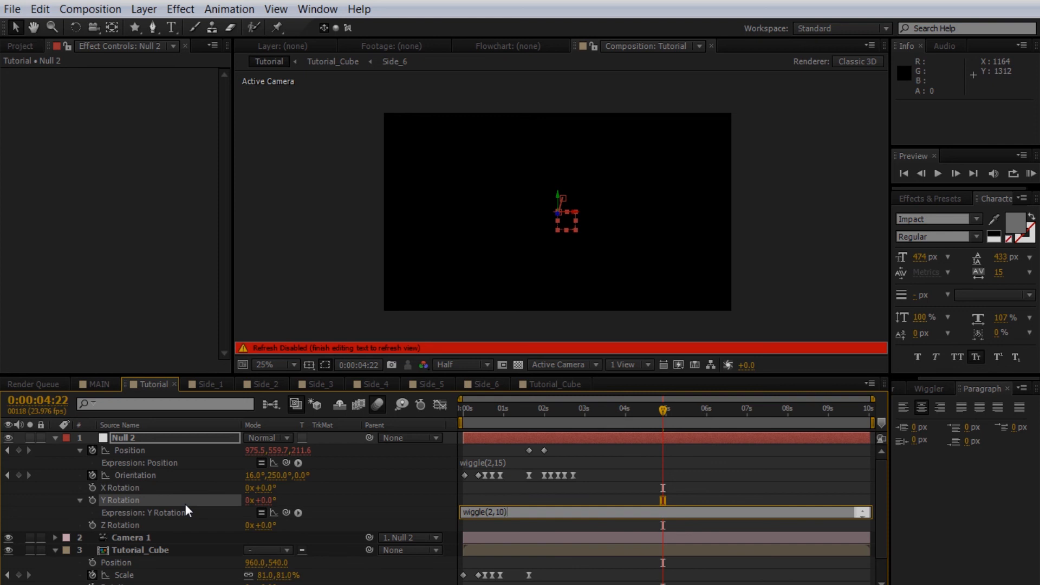
pyautogui.click(359, 466)
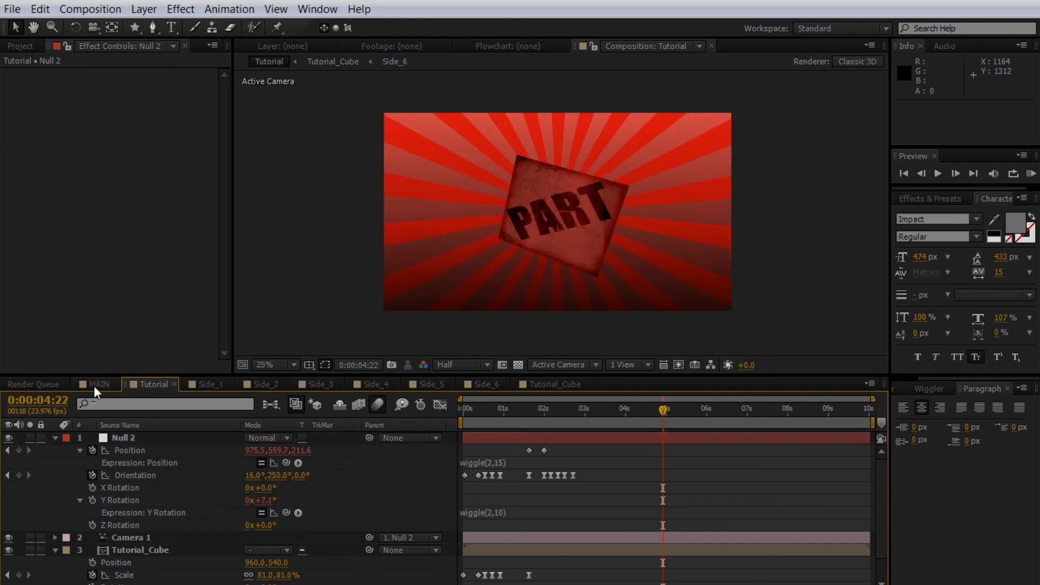
# - Check Null 1's Y Rotation expression in MAIN, and change Null 2's Y Rotation expression in Tutorial to wiggle(1,10)
pyautogui.click(95, 385)
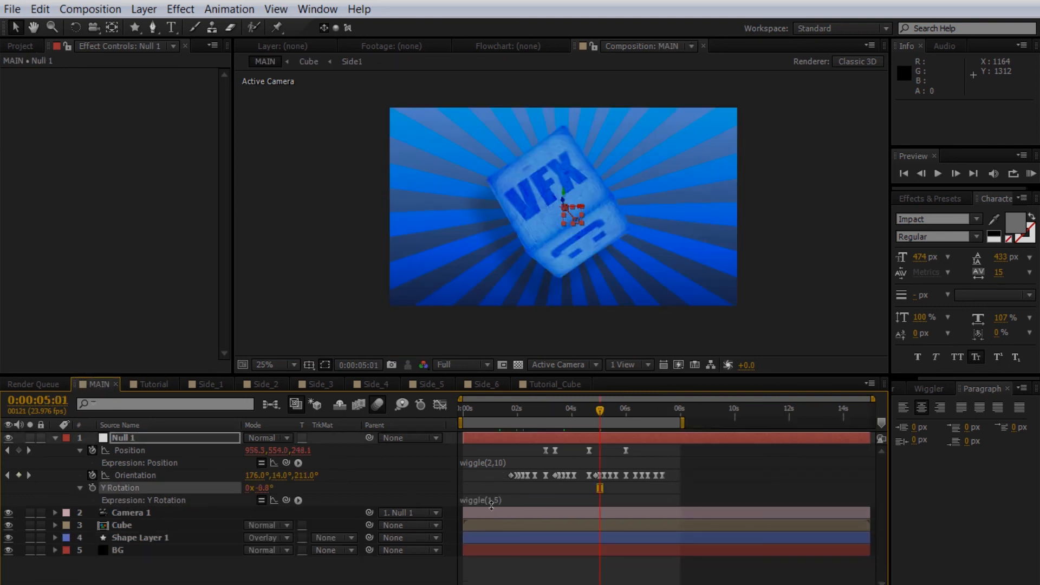
pyautogui.click(145, 384)
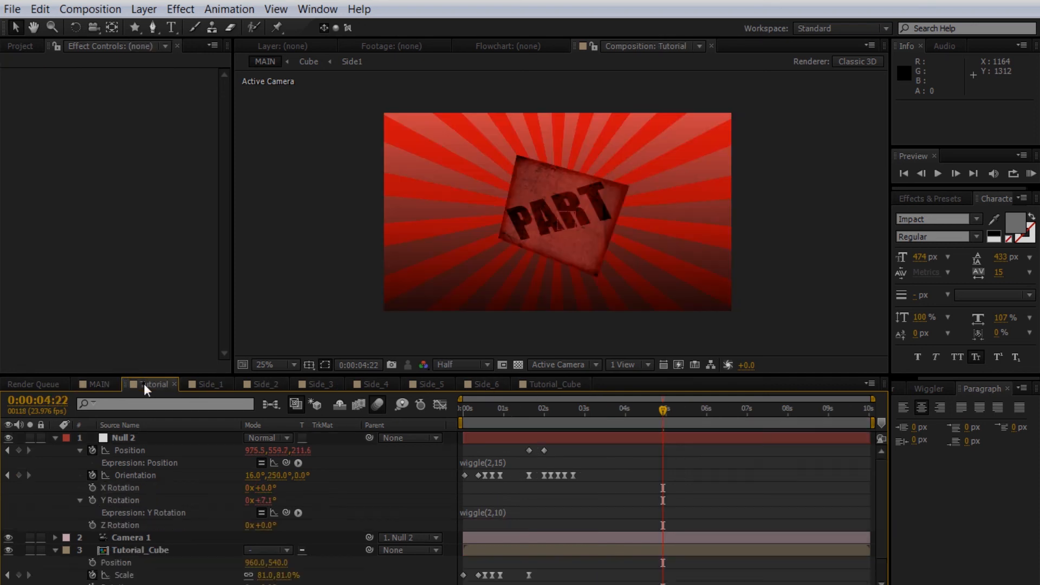
pyautogui.click(495, 513)
pyautogui.click(495, 514)
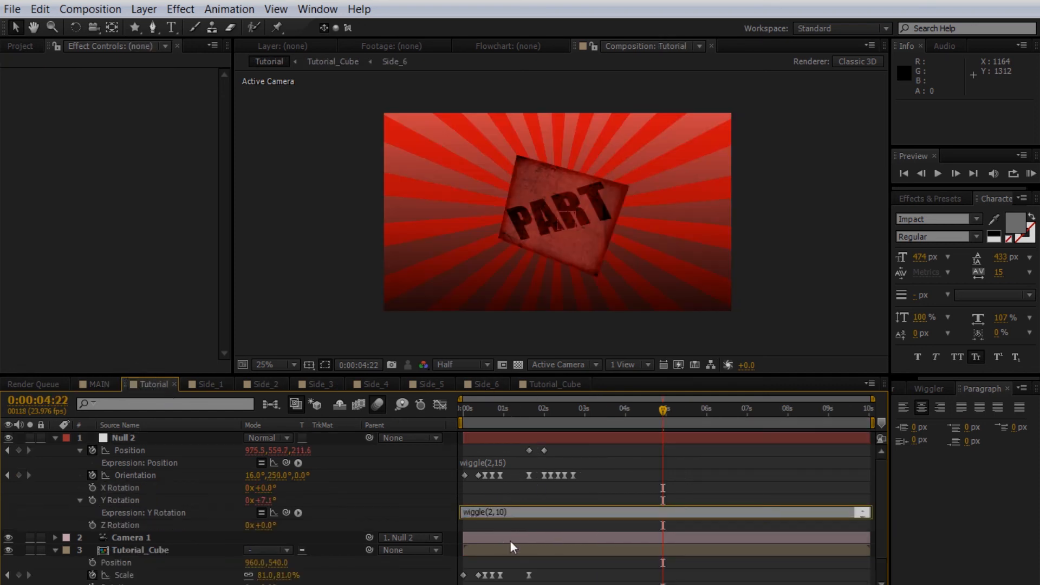
pyautogui.write('1')
pyautogui.click(434, 486)
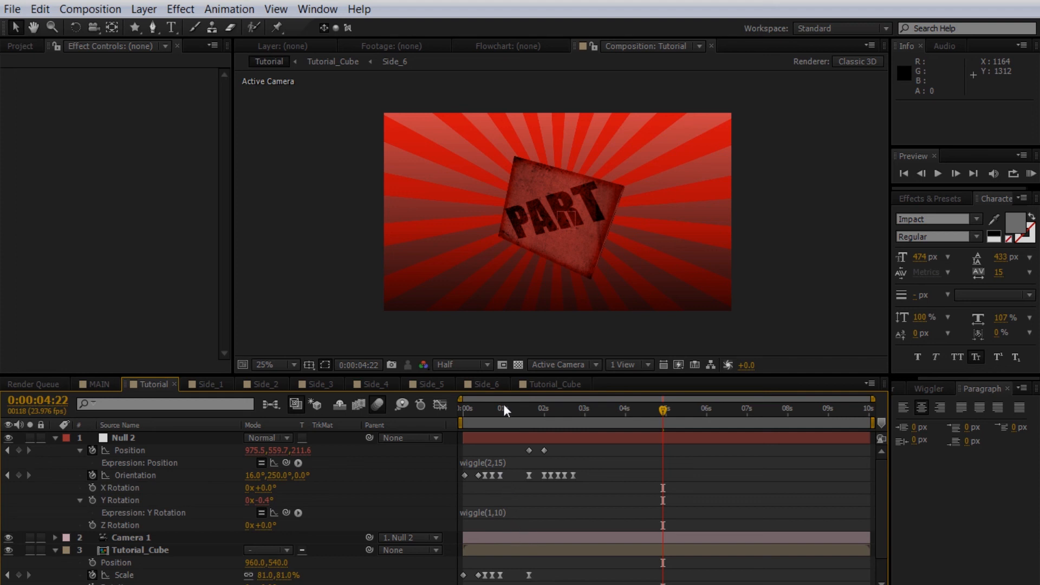
# - Scrub the Tutorial composition to 0:00:01:20 and play a RAM preview of the wiggling cube
pyautogui.moveTo(506, 403); pyautogui.dragTo(549, 409)
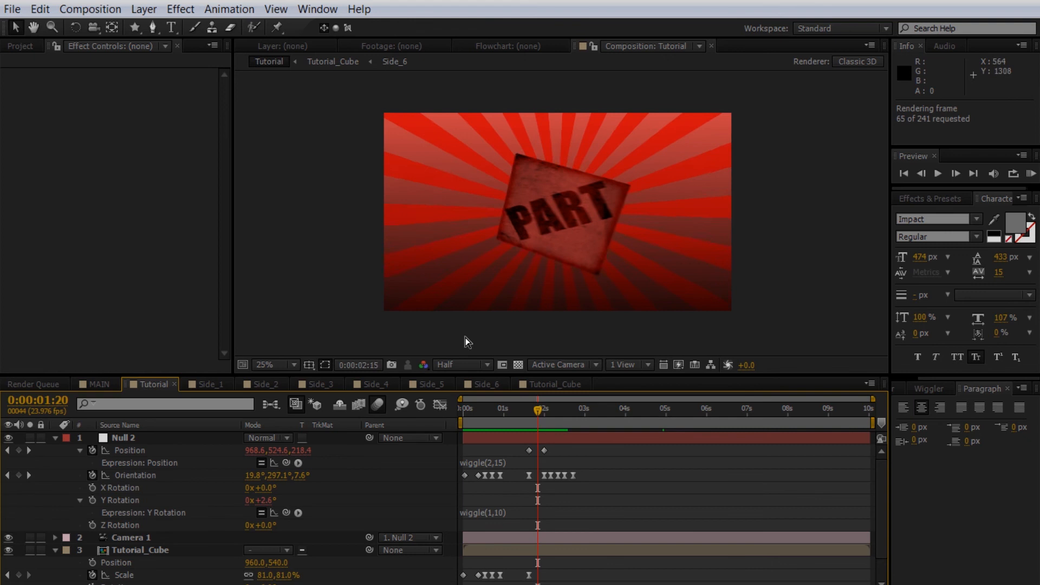
pyautogui.press('space')
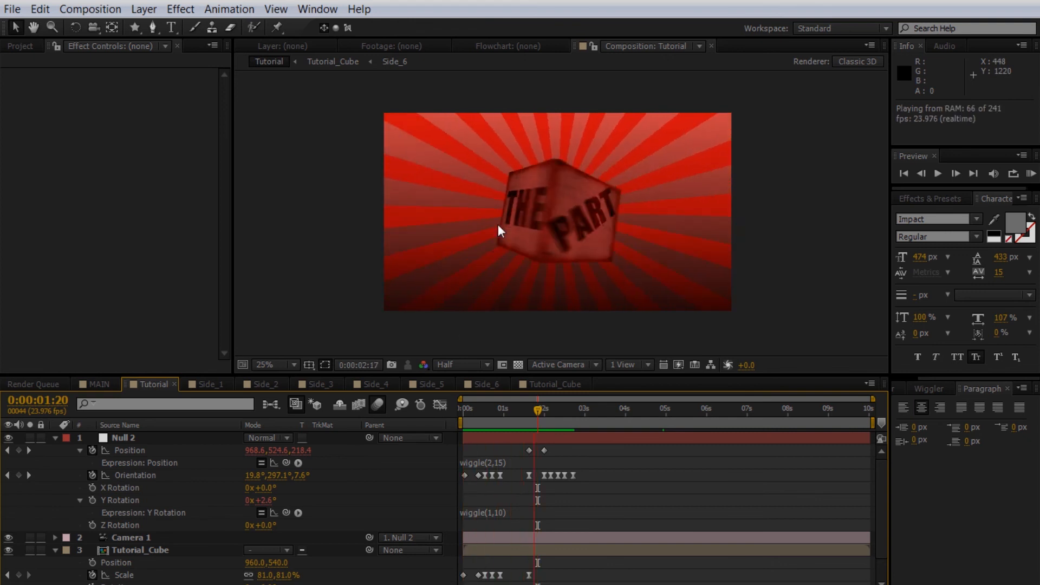
pyautogui.press('space')
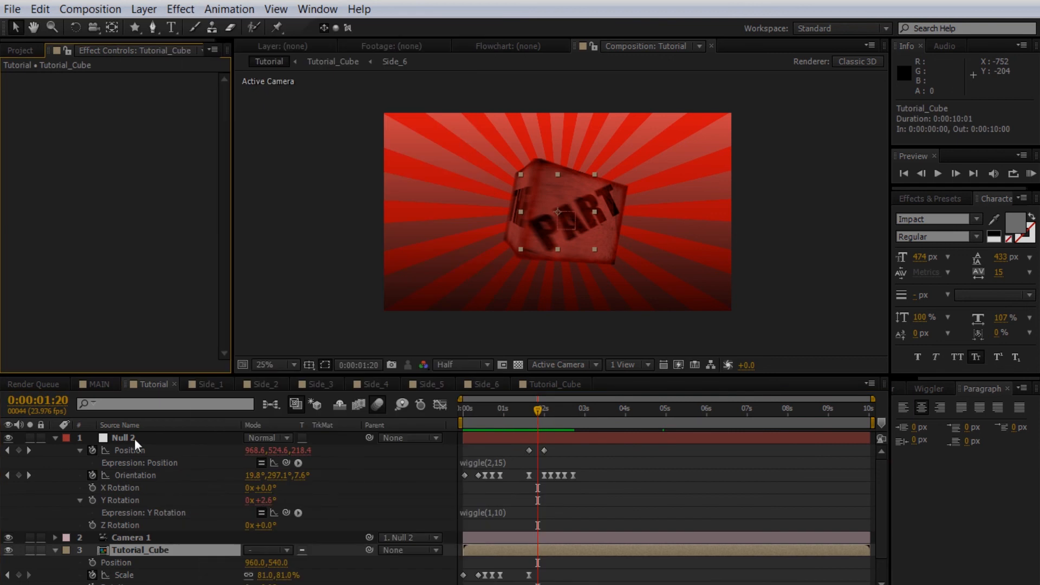
# - Apply a Drop Shadow to the Tutorial_Cube layer with direction 224°, distance 171 and softness 195, and scrub the animation to 0:00:02:22
pyautogui.click(180, 9)
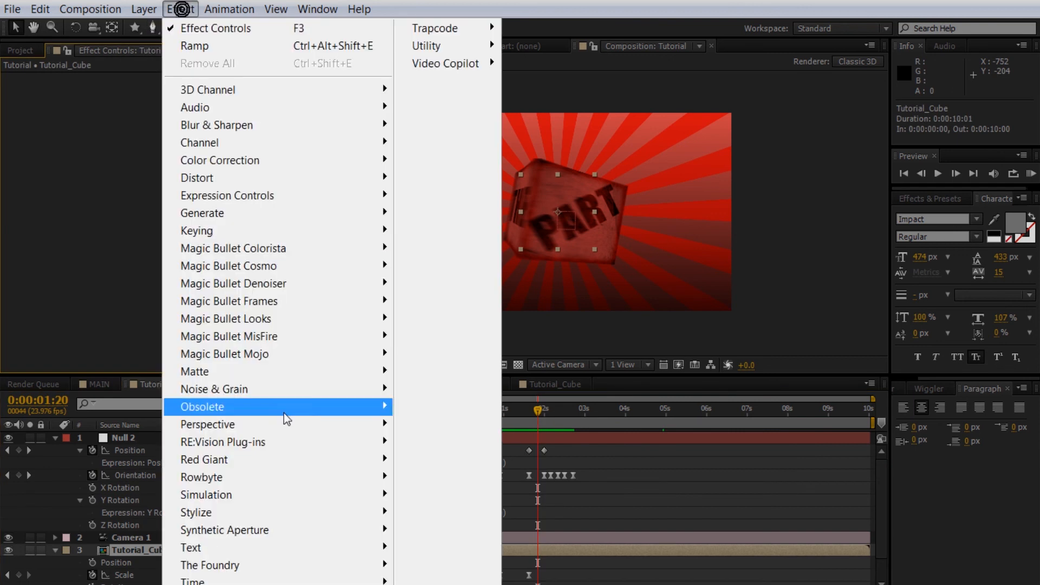
pyautogui.moveTo(262, 420)
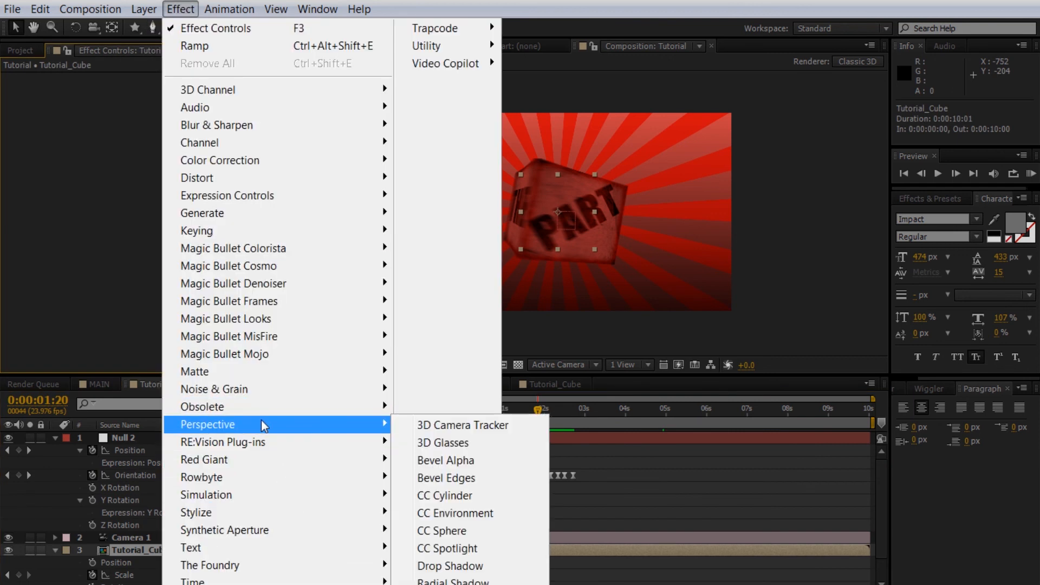
pyautogui.click(449, 566)
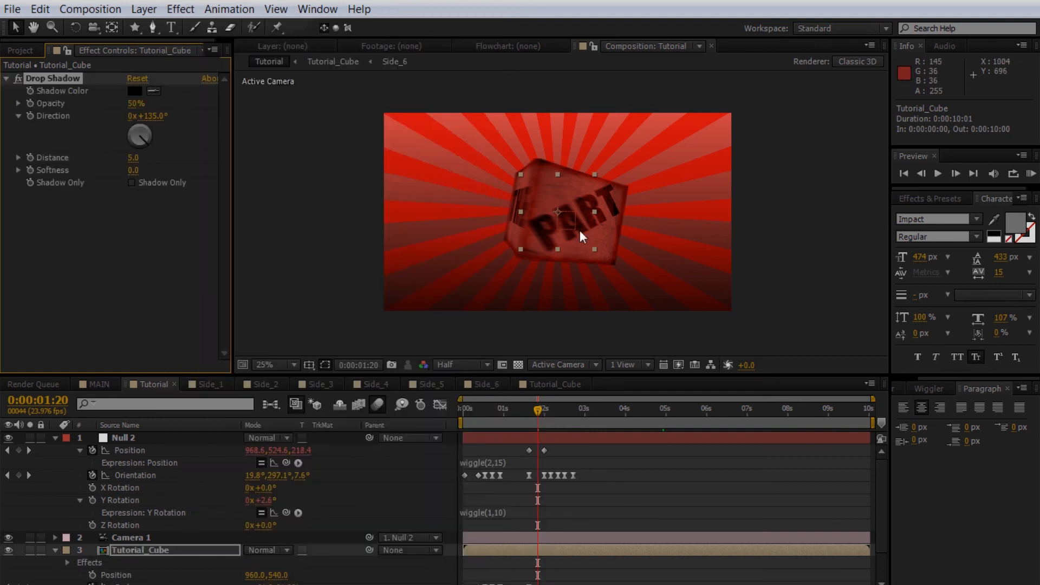
pyautogui.moveTo(135, 149); pyautogui.dragTo(257, 155)
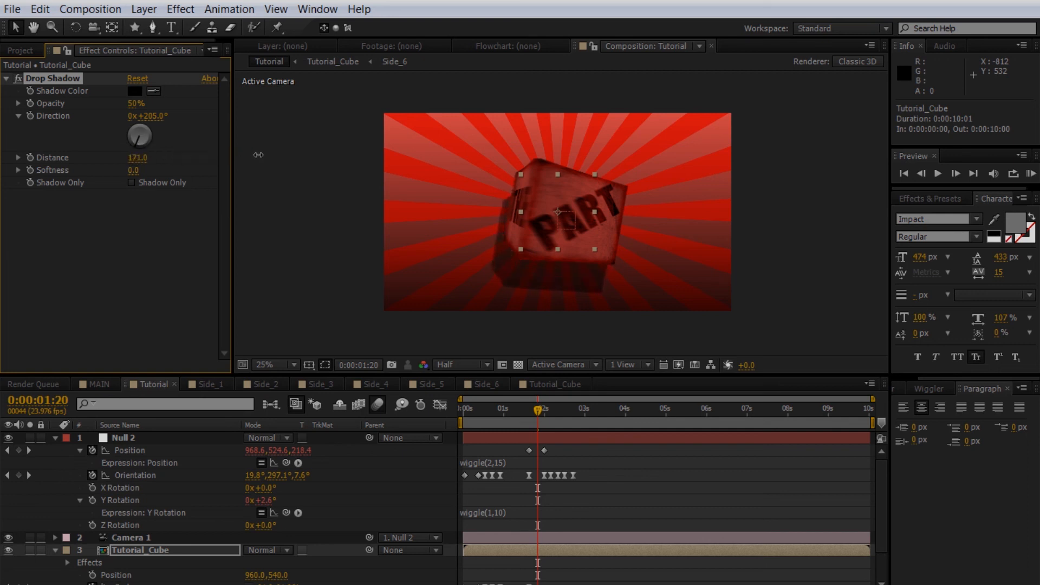
pyautogui.moveTo(134, 144); pyautogui.dragTo(248, 165)
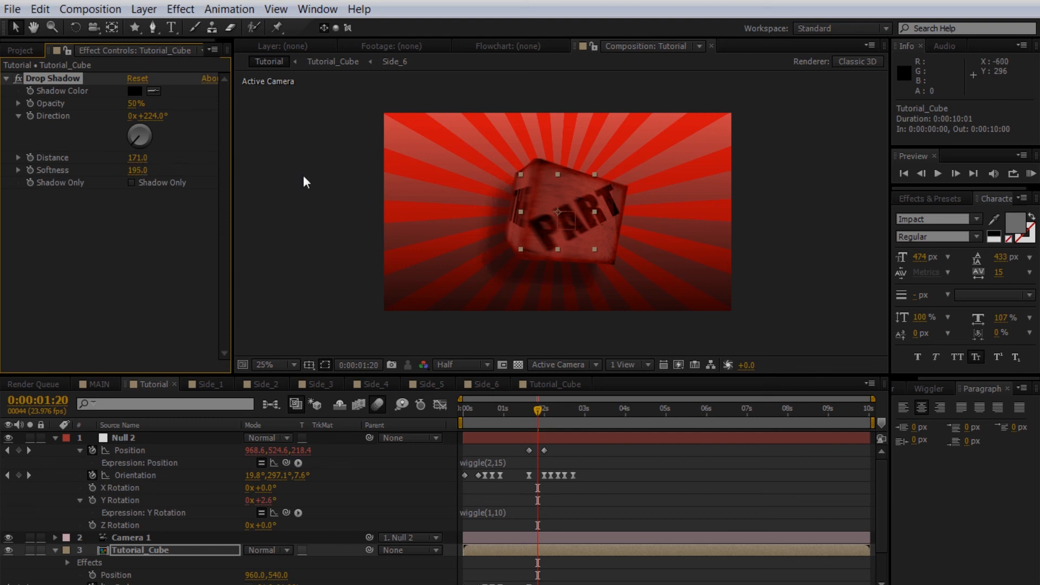
pyautogui.moveTo(514, 408); pyautogui.dragTo(487, 411)
pyautogui.moveTo(486, 409); pyautogui.dragTo(582, 412)
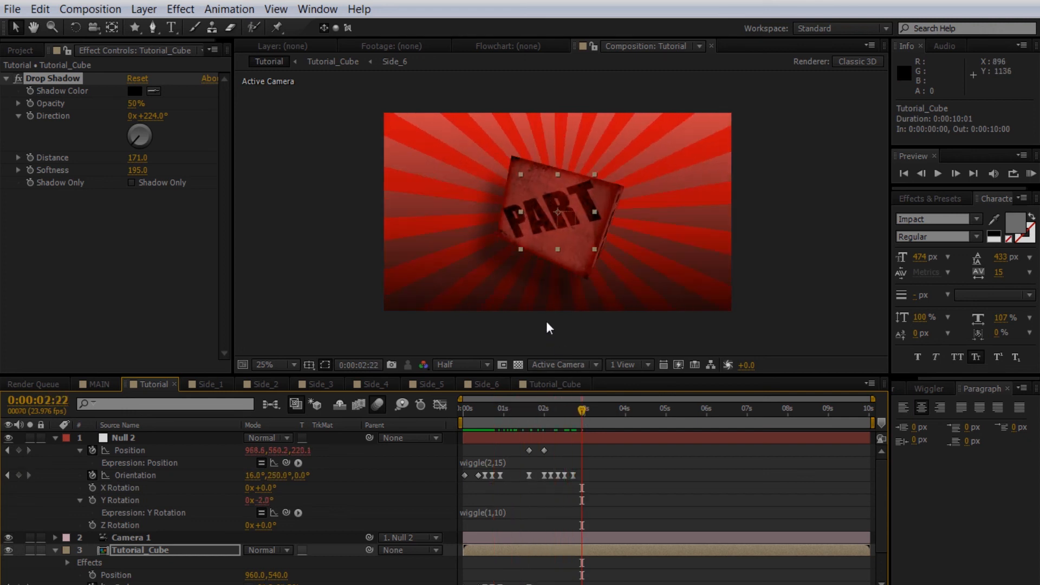